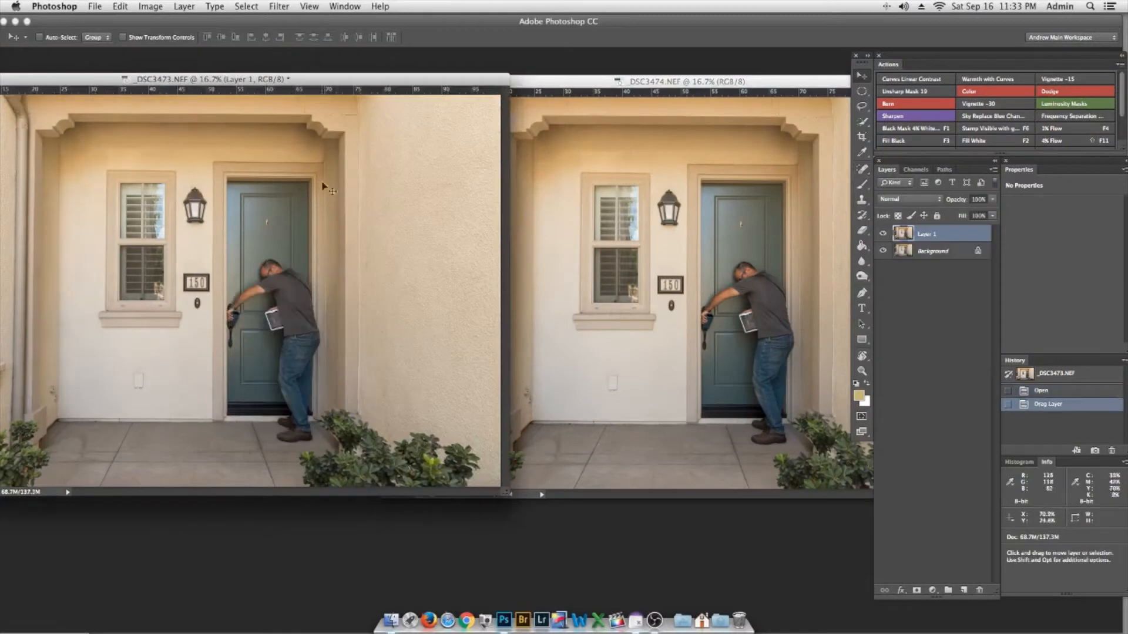
Step: Hide Layer 1 of the _DSC3473.NEF front-door photo behind a black layer mask
{"action": "left_click_drag", "start_coordinate": [278, 80], "coordinate": [446, 114]}
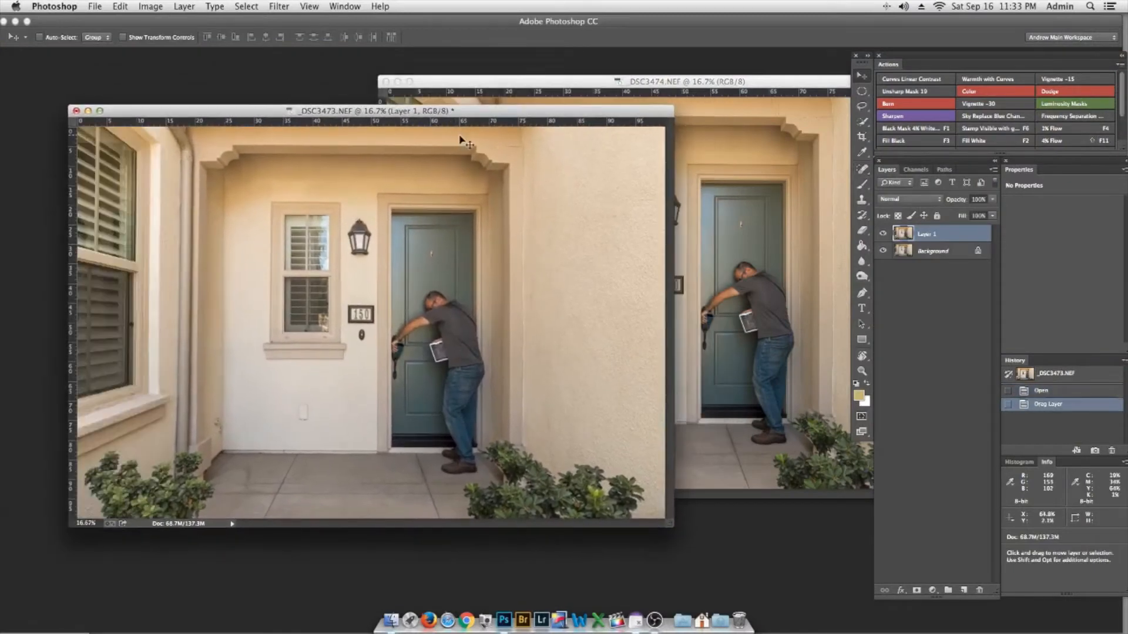
{"action": "key", "text": "super+1"}
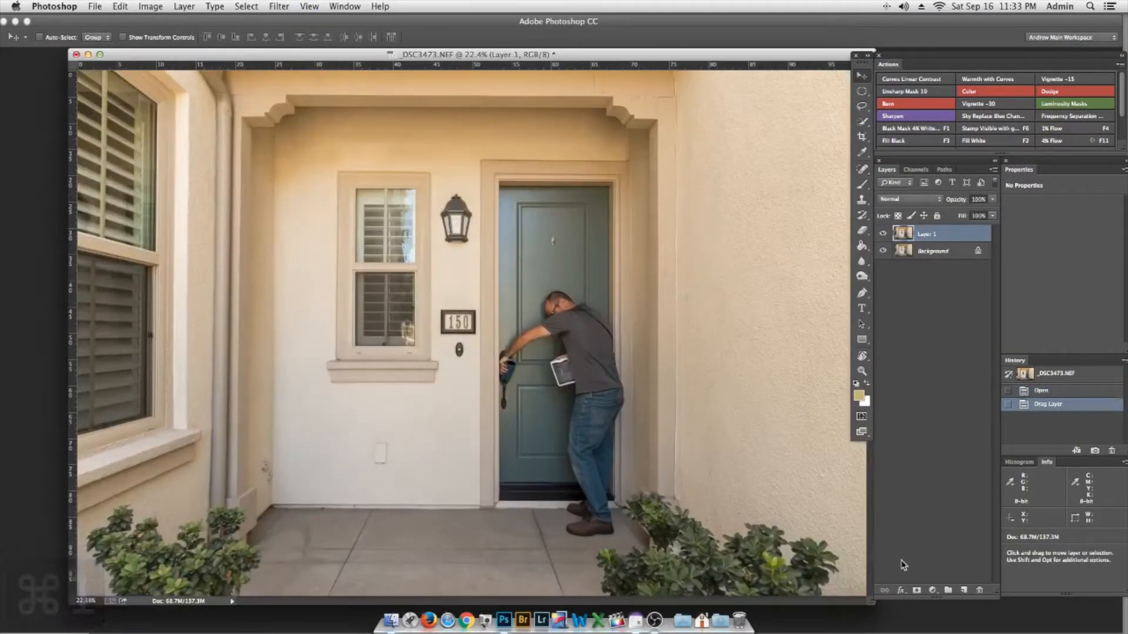
{"action": "key", "text": "F1"}
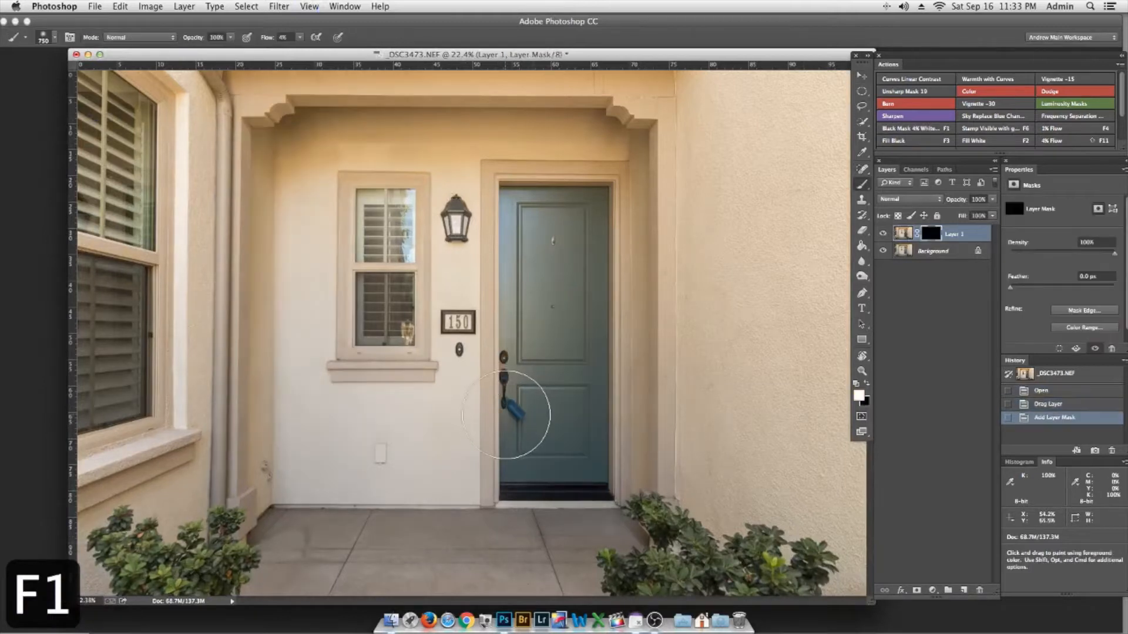
Step: Paint white on Layer 1's mask over the blue object hanging from the door handle, using a 200 px brush at 20% flow
{"action": "key", "text": "bracketleft"}
{"action": "key", "text": "bracketleft"}
{"action": "key", "text": "bracketleft"}
{"action": "key", "text": "bracketleft"}
{"action": "key", "text": "bracketleft"}
{"action": "key", "text": "bracketleft"}
{"action": "key", "text": "bracketleft"}
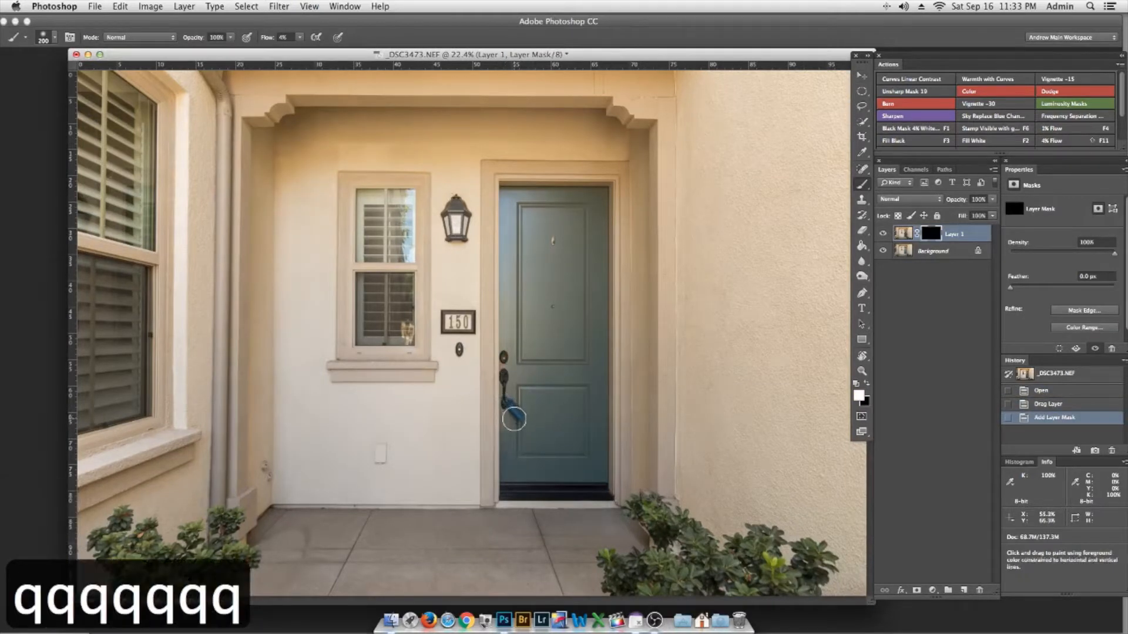
{"action": "key", "text": "shift+2"}
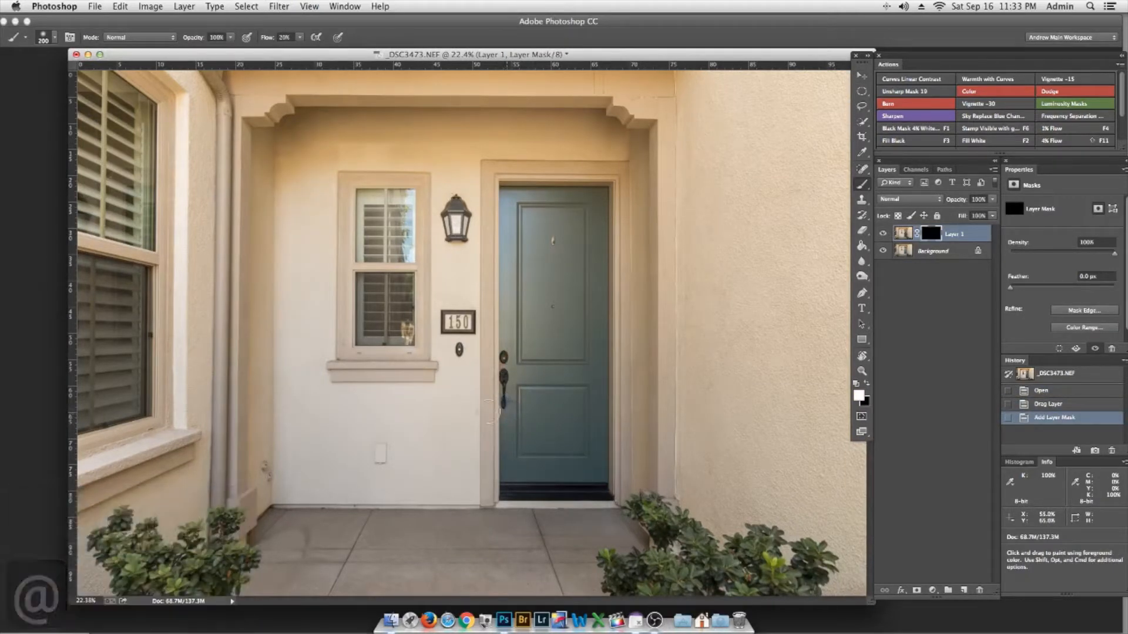
{"action": "left_click", "coordinate": [501, 405]}
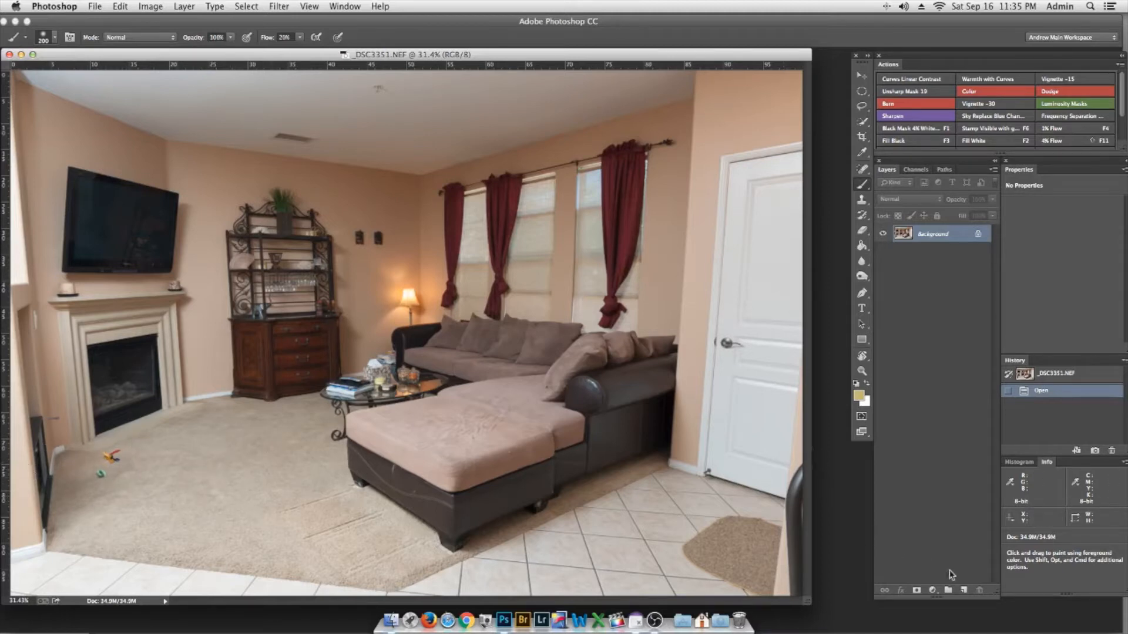
Step: On a new layer above Background, remove the green toy from the living-room carpet with the Spot Healing Brush
{"action": "left_click", "coordinate": [964, 590]}
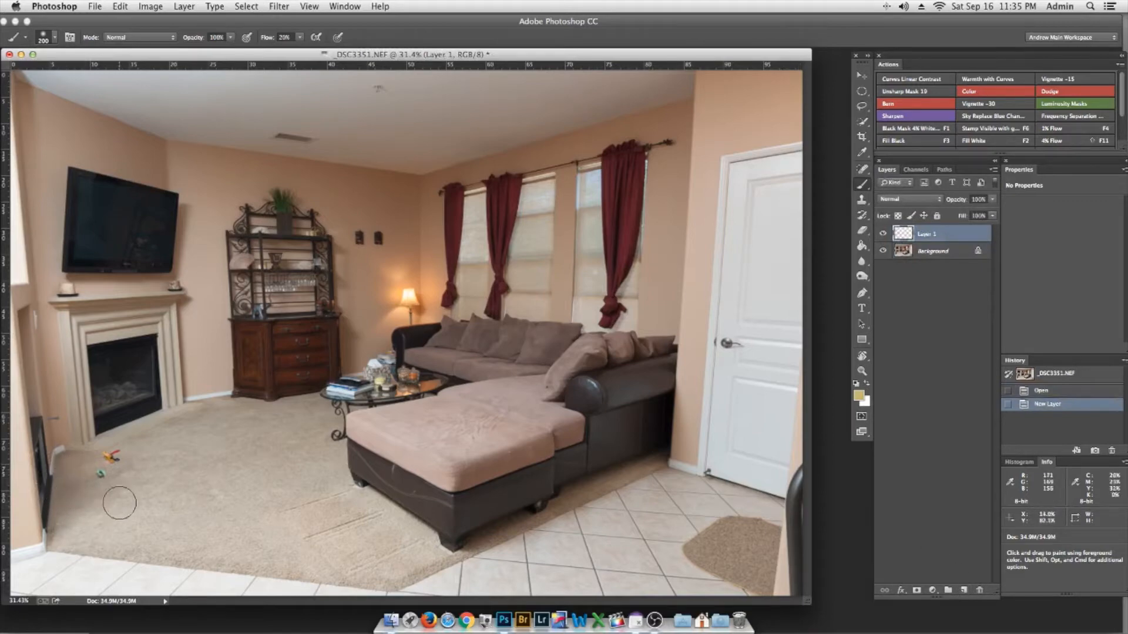
{"action": "key", "text": "z"}
{"action": "left_click_drag", "start_coordinate": [103, 469], "coordinate": [157, 490]}
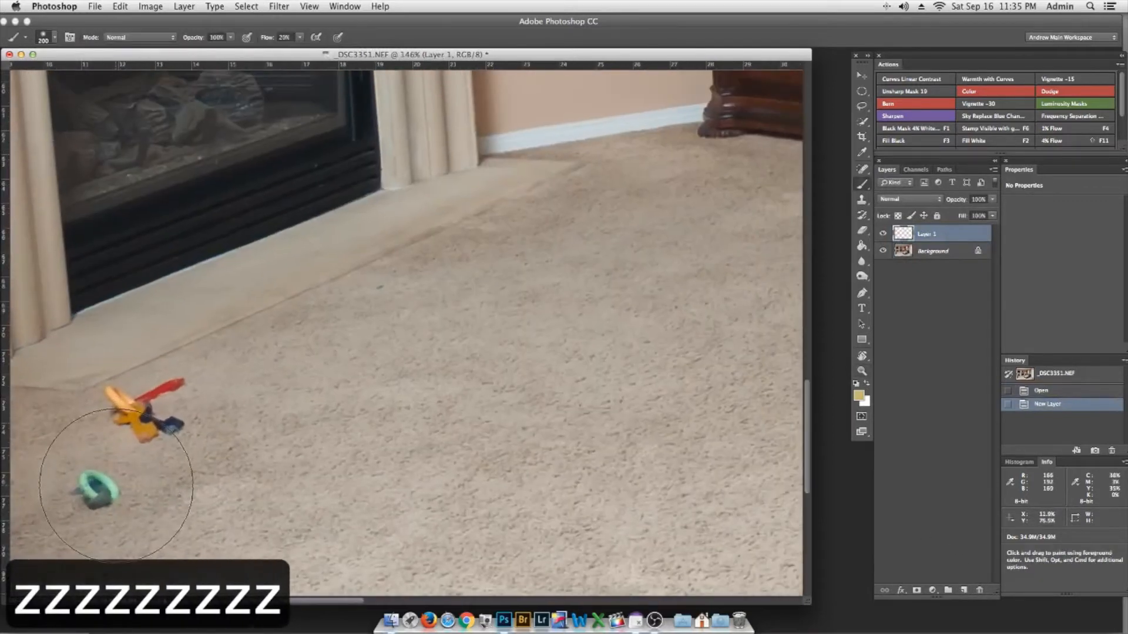
{"action": "key", "text": "a"}
{"action": "key", "text": "w"}
{"action": "key", "text": "w"}
{"action": "key", "text": "w"}
{"action": "key", "text": "w"}
{"action": "key", "text": "w"}
{"action": "key", "text": "w"}
{"action": "key", "text": "w"}
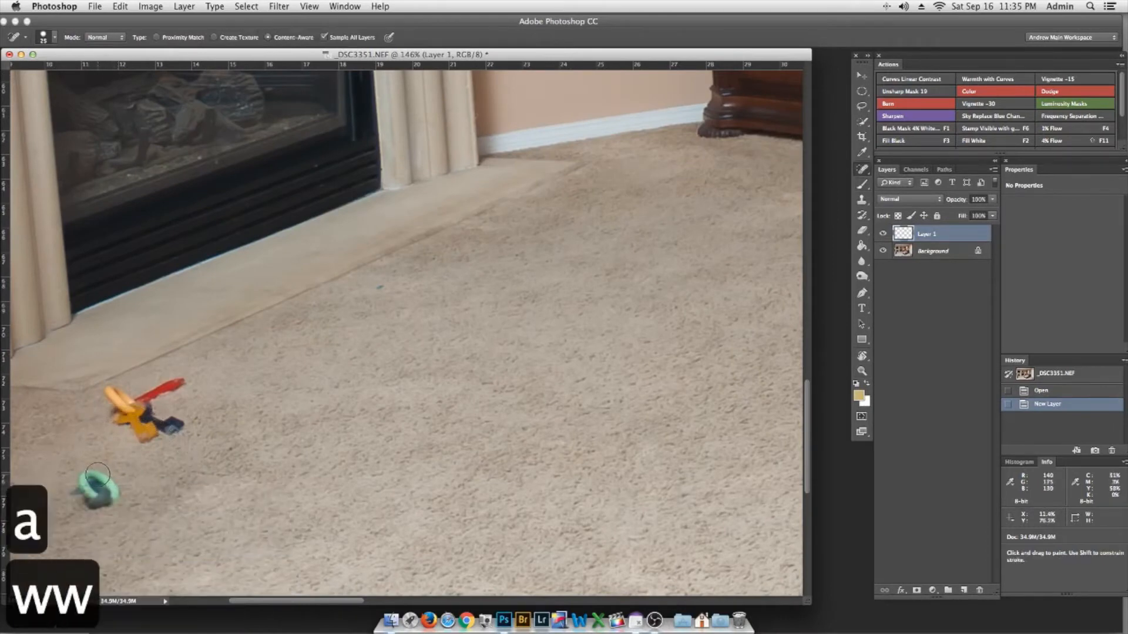
{"action": "left_click_drag", "start_coordinate": [91, 483], "coordinate": [122, 488]}
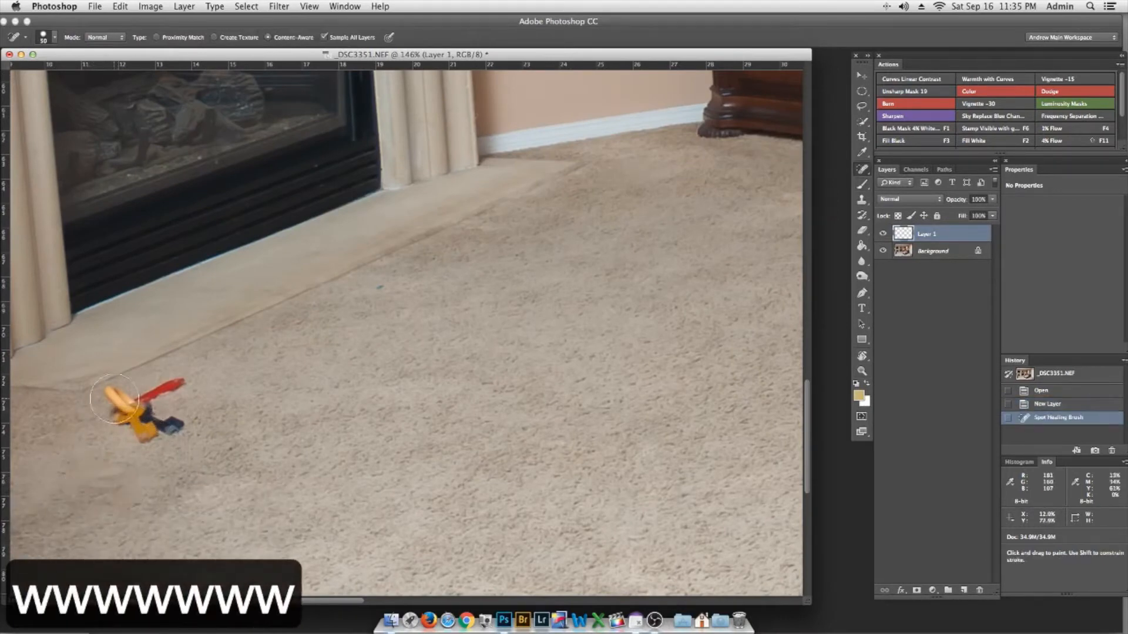
Step: Remove the orange and red toy from the carpet by the fireplace with the Spot Healing Brush at size 30
{"action": "key", "text": "q"}
{"action": "key", "text": "q"}
{"action": "key", "text": "q"}
{"action": "key", "text": "q"}
{"action": "mouse_move", "coordinate": [108, 392]}
{"action": "left_mouse_down"}
{"action": "mouse_move", "coordinate": [107, 424]}
{"action": "mouse_move", "coordinate": [159, 413]}
{"action": "mouse_move", "coordinate": [174, 422]}
{"action": "mouse_move", "coordinate": [144, 386]}
{"action": "left_mouse_up"}
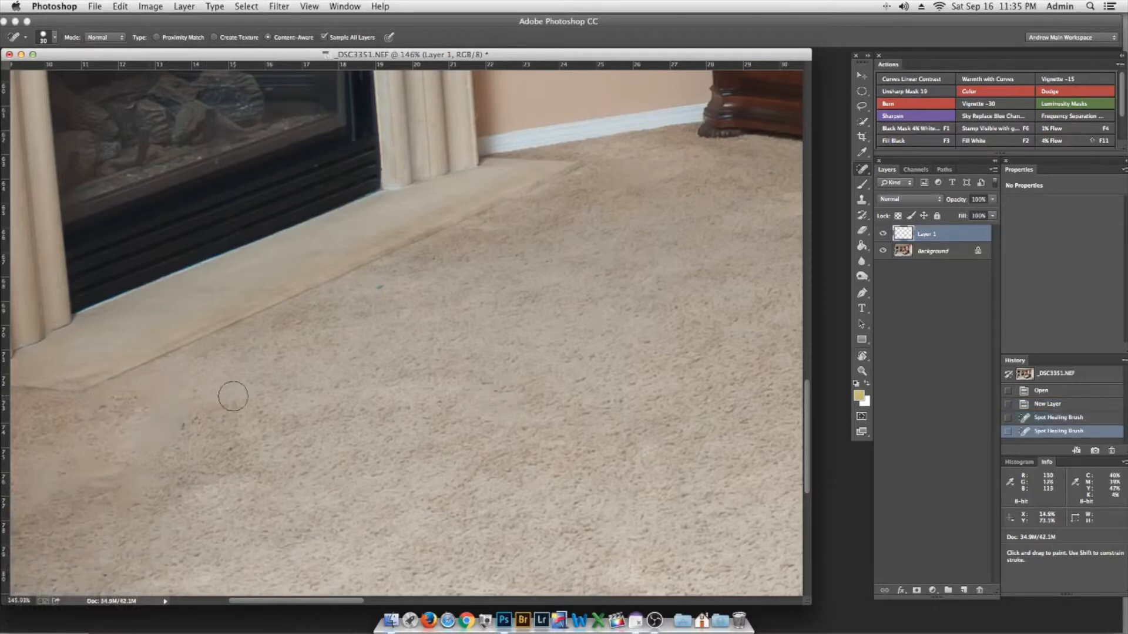
Step: Clone clean carpet texture over the smudged area and leftover specks where the toys were, using the Clone Stamp
{"action": "key", "text": "s"}
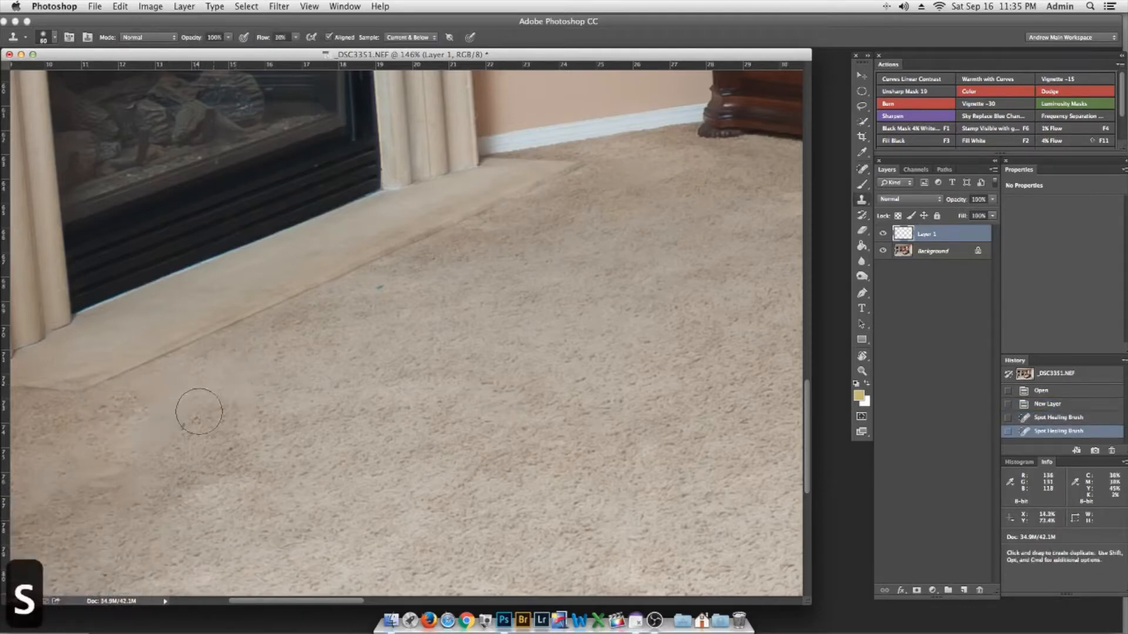
{"action": "mouse_move", "coordinate": [195, 394]}
{"action": "left_mouse_down"}
{"action": "mouse_move", "coordinate": [123, 405]}
{"action": "mouse_move", "coordinate": [177, 425]}
{"action": "mouse_move", "coordinate": [160, 490]}
{"action": "left_mouse_up"}
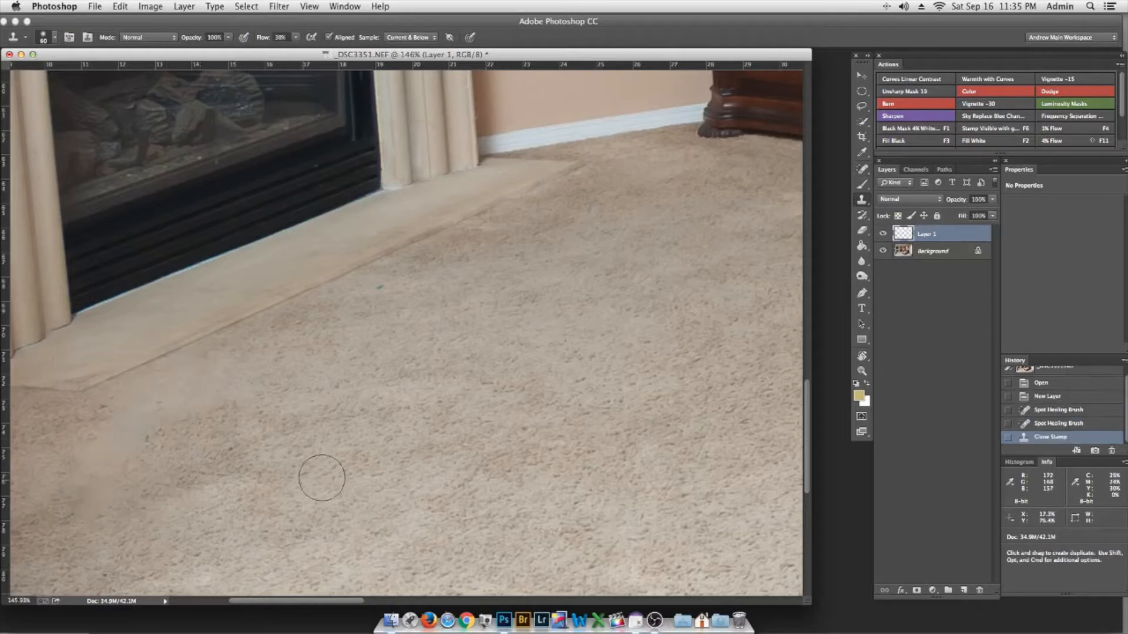
{"action": "left_click", "coordinate": [164, 467], "text": "alt"}
{"action": "mouse_move", "coordinate": [88, 453]}
{"action": "left_mouse_down"}
{"action": "mouse_move", "coordinate": [151, 423]}
{"action": "mouse_move", "coordinate": [170, 387]}
{"action": "left_mouse_up"}
{"action": "key", "text": "super+1"}
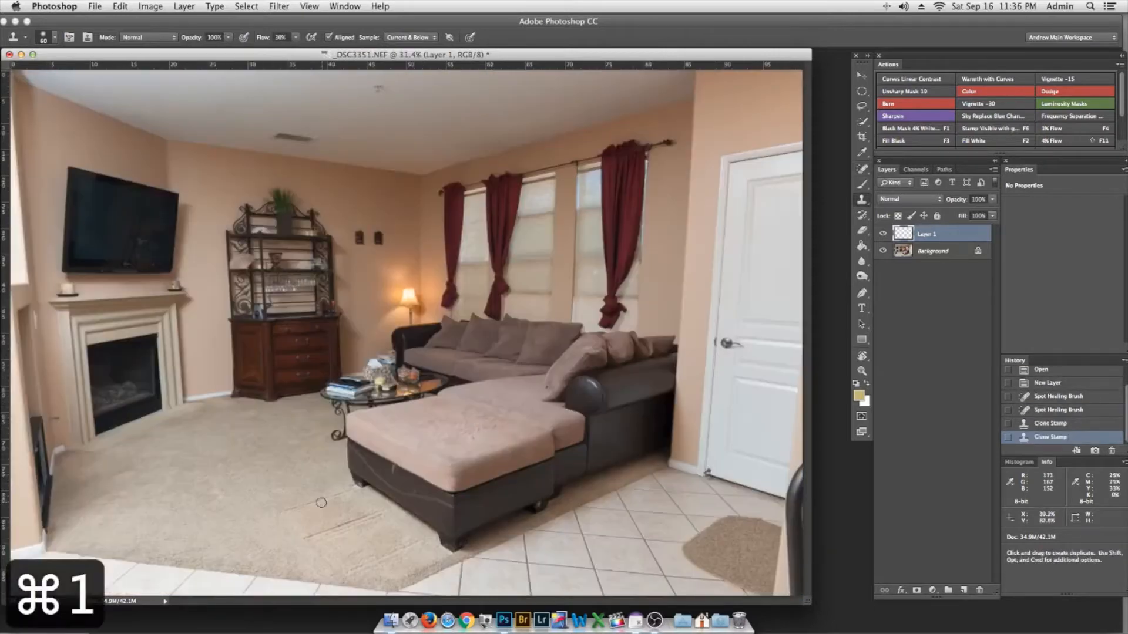
Step: Heal the line marks in the carpet in front of the sofa with a larger Spot Healing Brush
{"action": "key", "text": "a"}
{"action": "key", "text": "w"}
{"action": "key", "text": "w"}
{"action": "key", "text": "w"}
{"action": "key", "text": "w"}
{"action": "key", "text": "w"}
{"action": "key", "text": "w"}
{"action": "key", "text": "w"}
{"action": "key", "text": "w"}
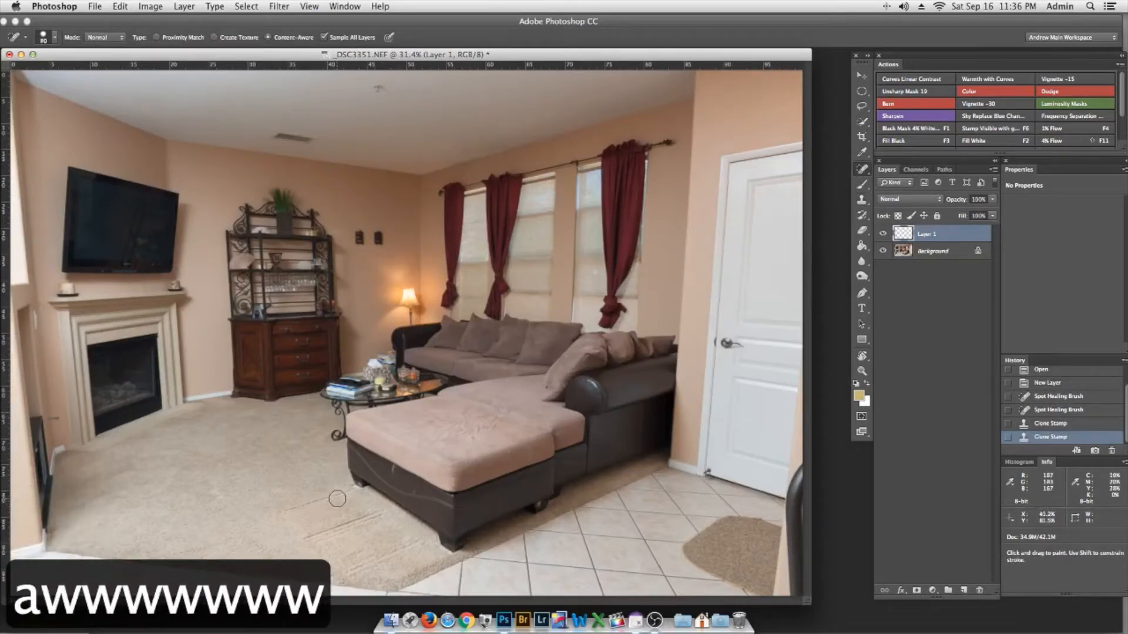
{"action": "key", "text": "q"}
{"action": "left_click_drag", "start_coordinate": [325, 497], "coordinate": [286, 509]}
{"action": "mouse_move", "coordinate": [376, 515]}
{"action": "left_mouse_down"}
{"action": "mouse_move", "coordinate": [308, 537]}
{"action": "mouse_move", "coordinate": [365, 534]}
{"action": "mouse_move", "coordinate": [398, 554]}
{"action": "mouse_move", "coordinate": [325, 541]}
{"action": "mouse_move", "coordinate": [336, 565]}
{"action": "left_mouse_up"}
{"action": "left_click_drag", "start_coordinate": [338, 496], "coordinate": [288, 504]}
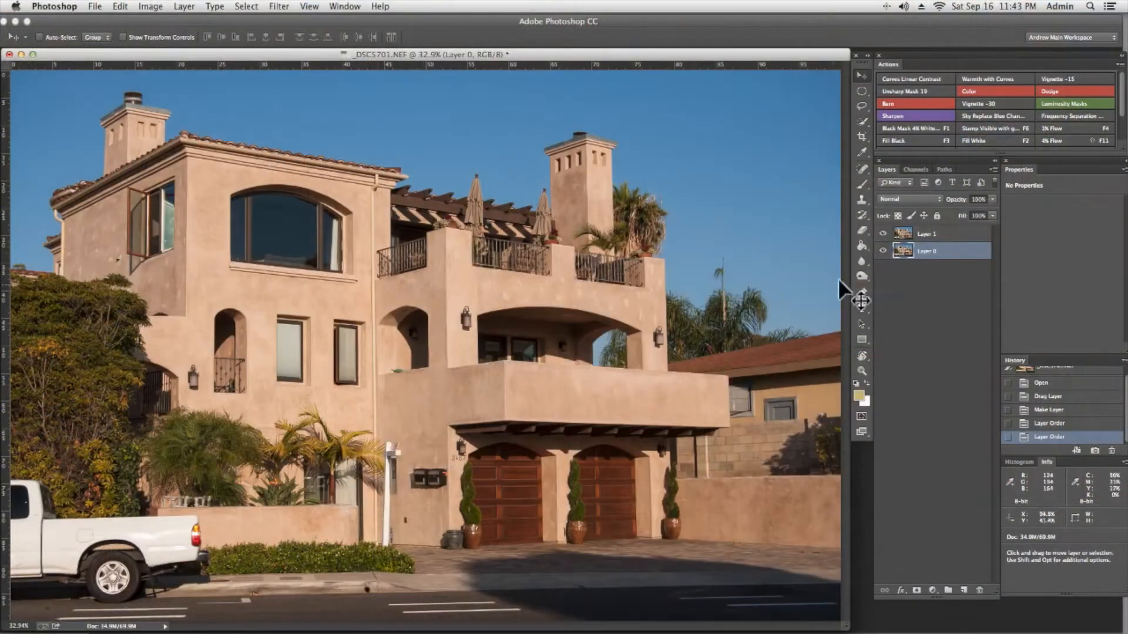
Step: Hide Layer 1 of the house exterior photo and add a new empty layer above Layer 0
{"action": "left_click", "coordinate": [883, 234]}
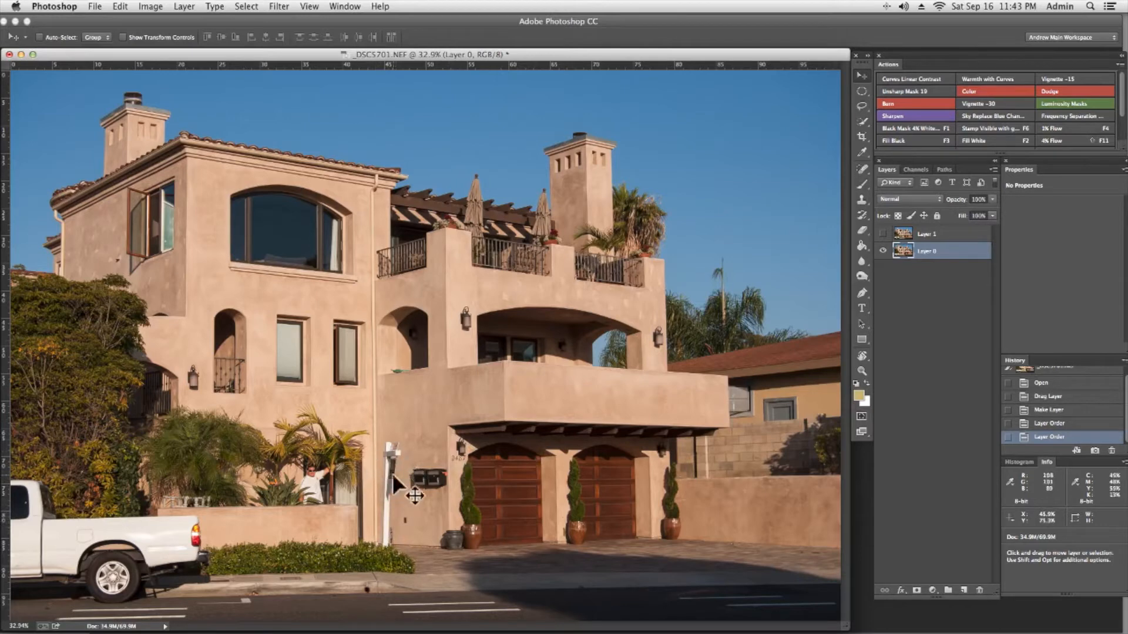
{"action": "left_click", "coordinate": [883, 234]}
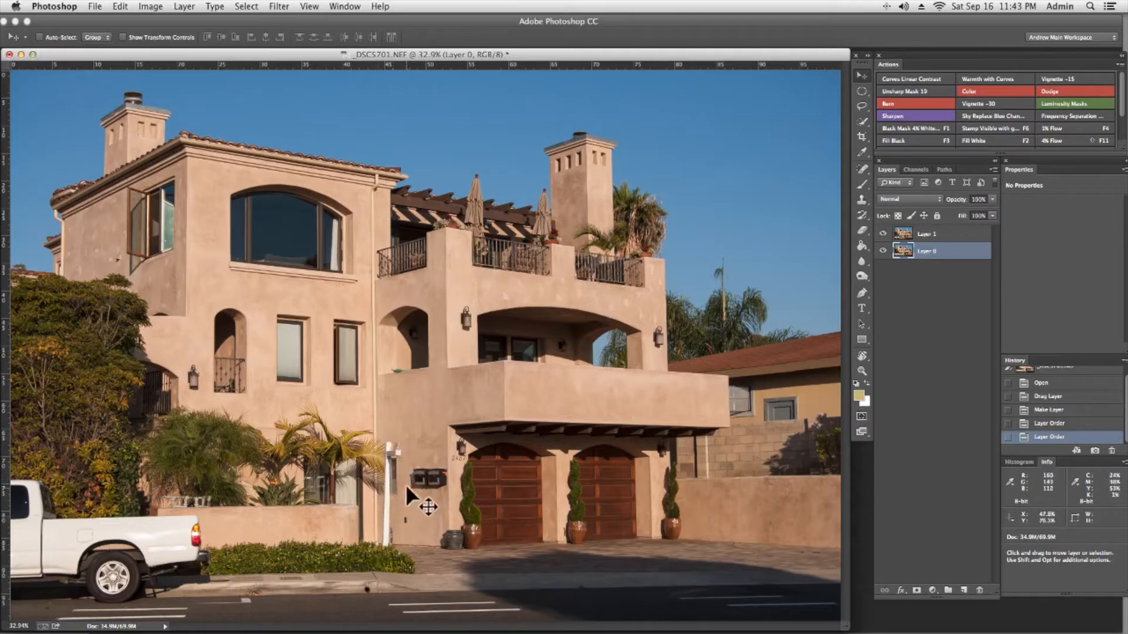
{"action": "left_click", "coordinate": [883, 234]}
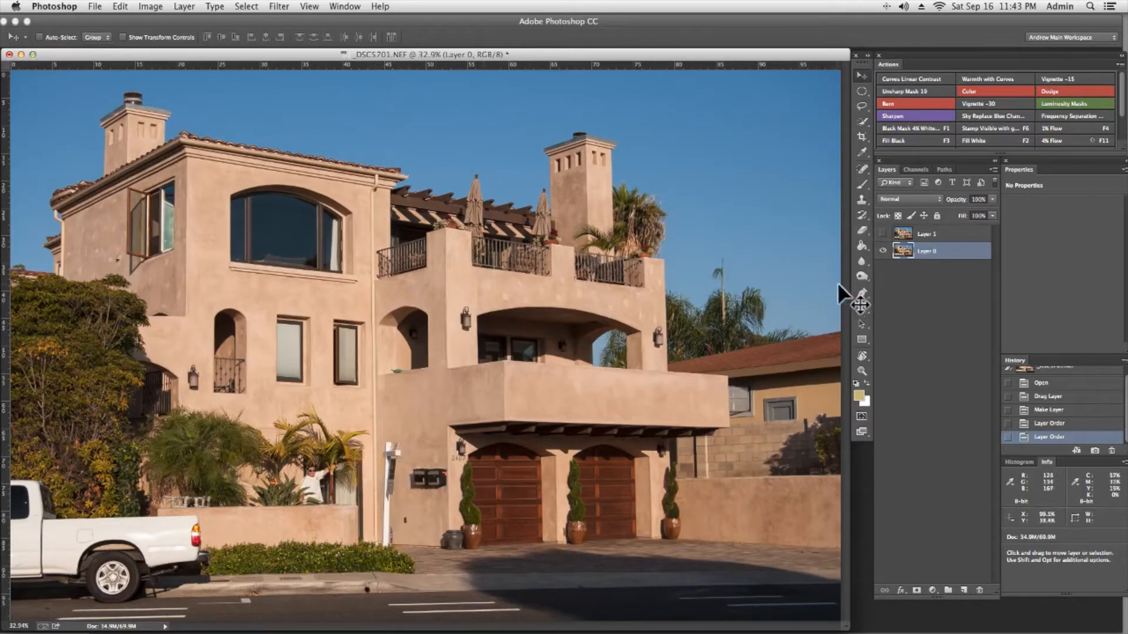
{"action": "left_click", "coordinate": [963, 591]}
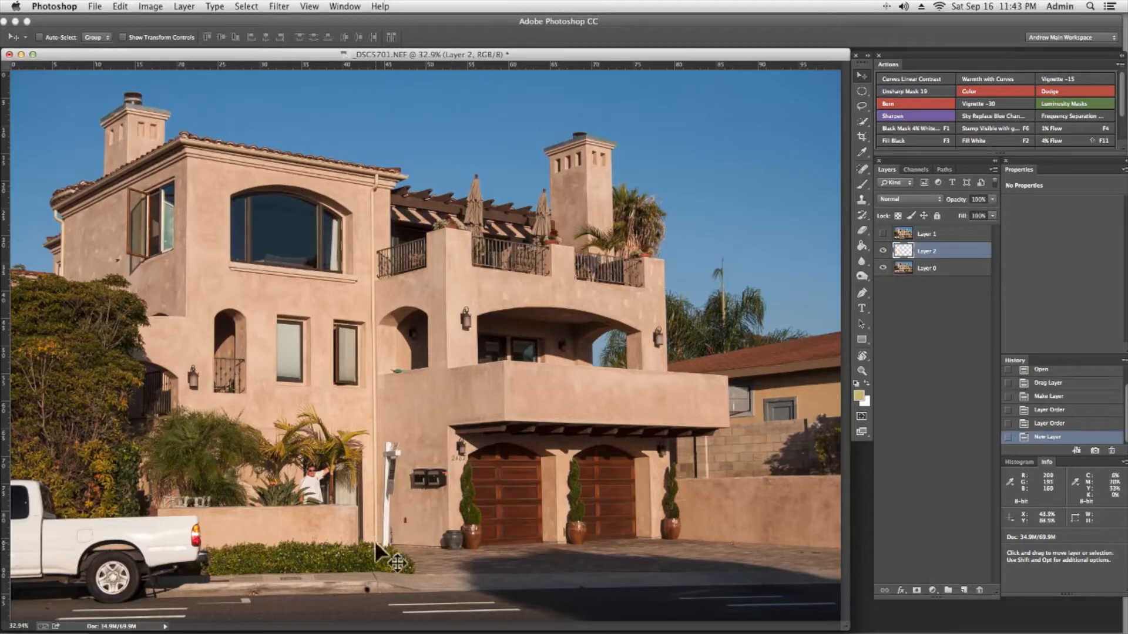
{"action": "key", "text": "z"}
{"action": "left_click_drag", "start_coordinate": [385, 535], "coordinate": [437, 415]}
{"action": "key", "text": "space"}
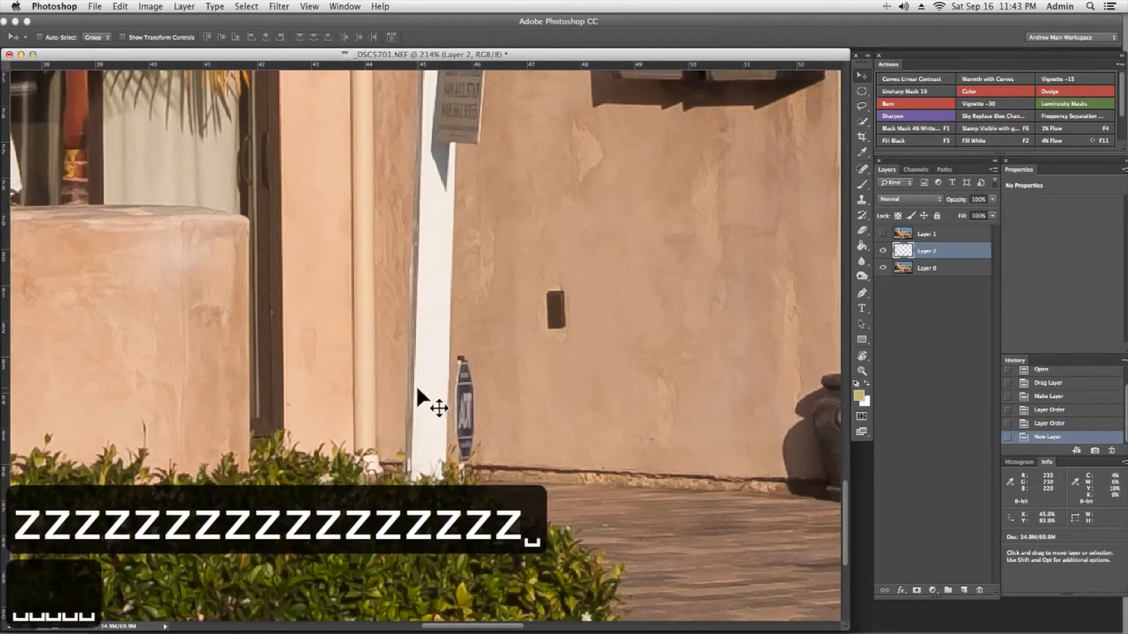
{"action": "key", "text": "s"}
{"action": "key", "text": "q"}
{"action": "key", "text": "q"}
{"action": "key", "text": "q"}
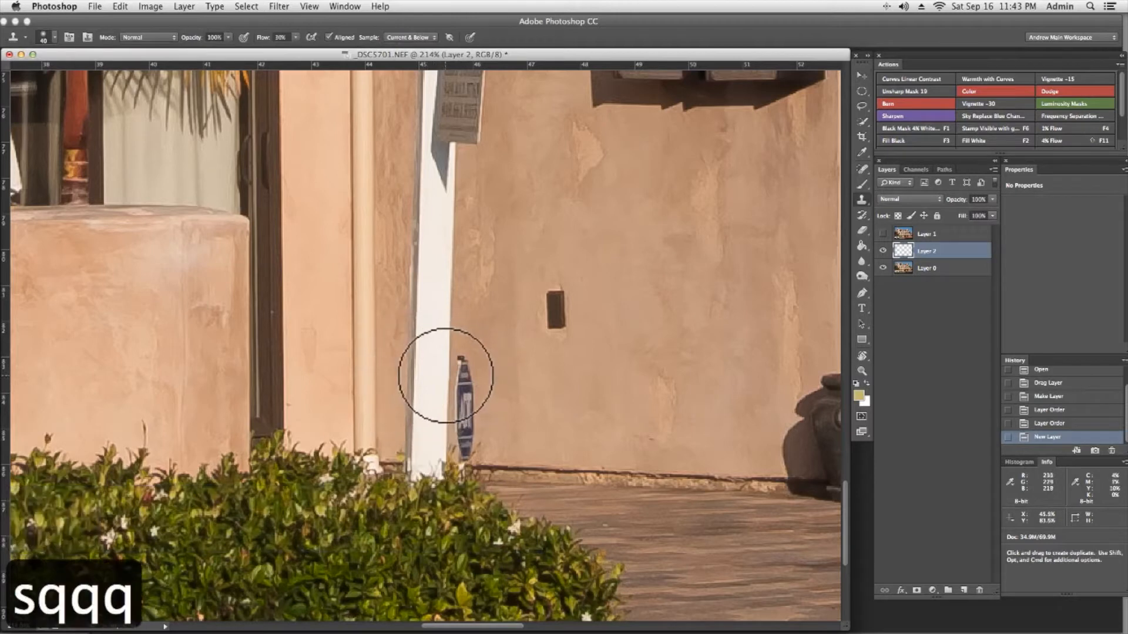
Step: Remove the middle section of the white sign post from the stucco wall with the Spot Healing Brush at size 30
{"action": "key", "text": "a"}
{"action": "key", "text": "q"}
{"action": "key", "text": "q"}
{"action": "key", "text": "q"}
{"action": "key", "text": "q"}
{"action": "key", "text": "q"}
{"action": "key", "text": "q"}
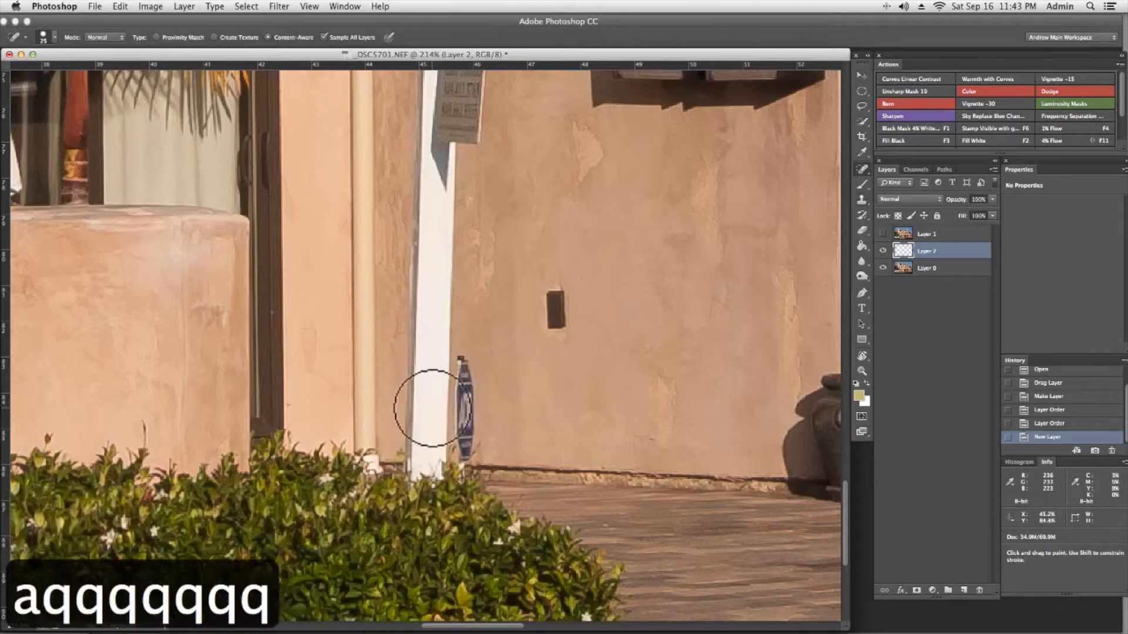
{"action": "key", "text": "q"}
{"action": "key", "text": "q"}
{"action": "key", "text": "w"}
{"action": "key", "text": "w"}
{"action": "mouse_move", "coordinate": [427, 409]}
{"action": "left_mouse_down"}
{"action": "mouse_move", "coordinate": [448, 400]}
{"action": "mouse_move", "coordinate": [425, 400]}
{"action": "mouse_move", "coordinate": [446, 391]}
{"action": "mouse_move", "coordinate": [461, 348]}
{"action": "mouse_move", "coordinate": [450, 288]}
{"action": "mouse_move", "coordinate": [434, 270]}
{"action": "mouse_move", "coordinate": [437, 293]}
{"action": "mouse_move", "coordinate": [437, 262]}
{"action": "mouse_move", "coordinate": [433, 294]}
{"action": "mouse_move", "coordinate": [452, 108]}
{"action": "mouse_move", "coordinate": [439, 148]}
{"action": "mouse_move", "coordinate": [468, 205]}
{"action": "mouse_move", "coordinate": [488, 94]}
{"action": "mouse_move", "coordinate": [448, 168]}
{"action": "mouse_move", "coordinate": [472, 74]}
{"action": "mouse_move", "coordinate": [438, 136]}
{"action": "mouse_move", "coordinate": [486, 73]}
{"action": "mouse_move", "coordinate": [443, 57]}
{"action": "mouse_move", "coordinate": [461, 83]}
{"action": "mouse_move", "coordinate": [441, 93]}
{"action": "mouse_move", "coordinate": [443, 145]}
{"action": "mouse_move", "coordinate": [490, 108]}
{"action": "mouse_move", "coordinate": [433, 145]}
{"action": "mouse_move", "coordinate": [478, 176]}
{"action": "mouse_move", "coordinate": [434, 230]}
{"action": "left_mouse_up"}
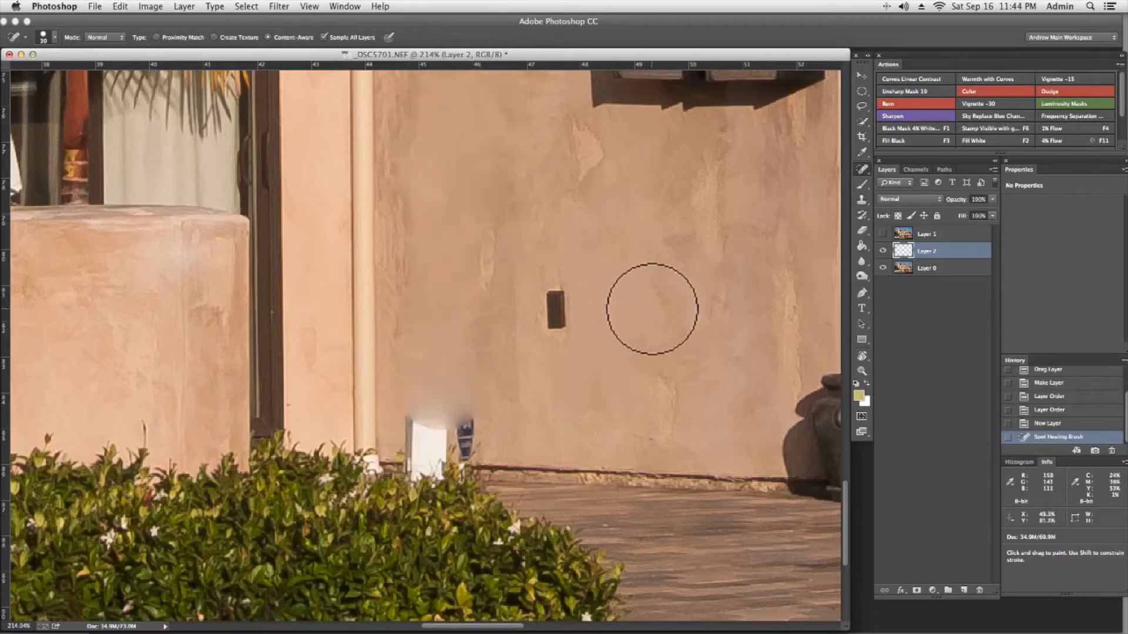
Step: Remove the small dark rectangular fixture from the stucco wall with the Spot Healing Brush
{"action": "key", "text": "space"}
{"action": "mouse_move", "coordinate": [459, 310]}
{"action": "left_mouse_down"}
{"action": "mouse_move", "coordinate": [445, 376]}
{"action": "mouse_move", "coordinate": [456, 380]}
{"action": "mouse_move", "coordinate": [437, 352]}
{"action": "left_mouse_up"}
{"action": "mouse_move", "coordinate": [545, 364]}
{"action": "left_mouse_down"}
{"action": "mouse_move", "coordinate": [521, 413]}
{"action": "mouse_move", "coordinate": [598, 416]}
{"action": "left_mouse_up"}
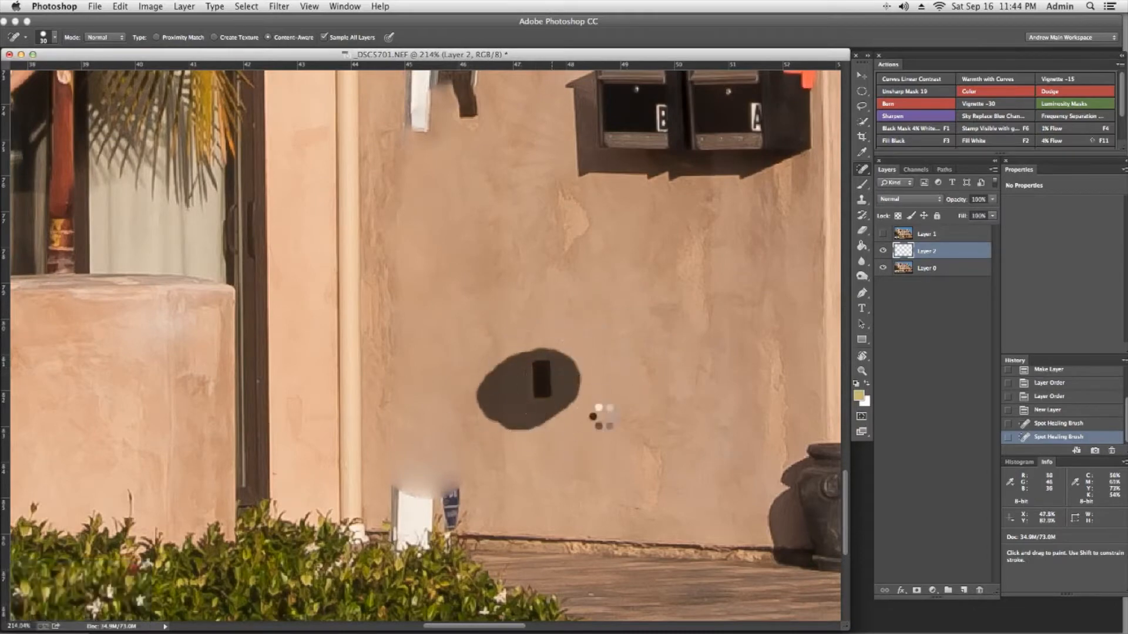
Step: Clone the wall's base edge over the remaining post stub and blue security sign with the Clone Stamp at size 20
{"action": "key", "text": "space"}
{"action": "left_click_drag", "start_coordinate": [504, 471], "coordinate": [503, 332]}
{"action": "key", "text": "s"}
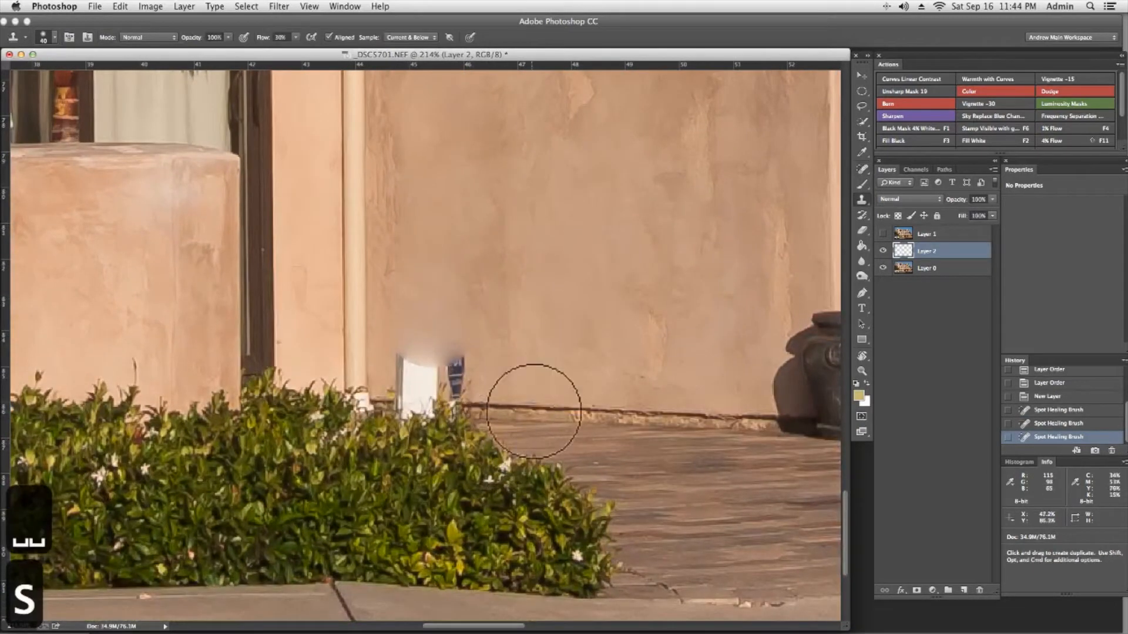
{"action": "key", "text": "bracketleft"}
{"action": "key", "text": "bracketleft"}
{"action": "key", "text": "bracketleft"}
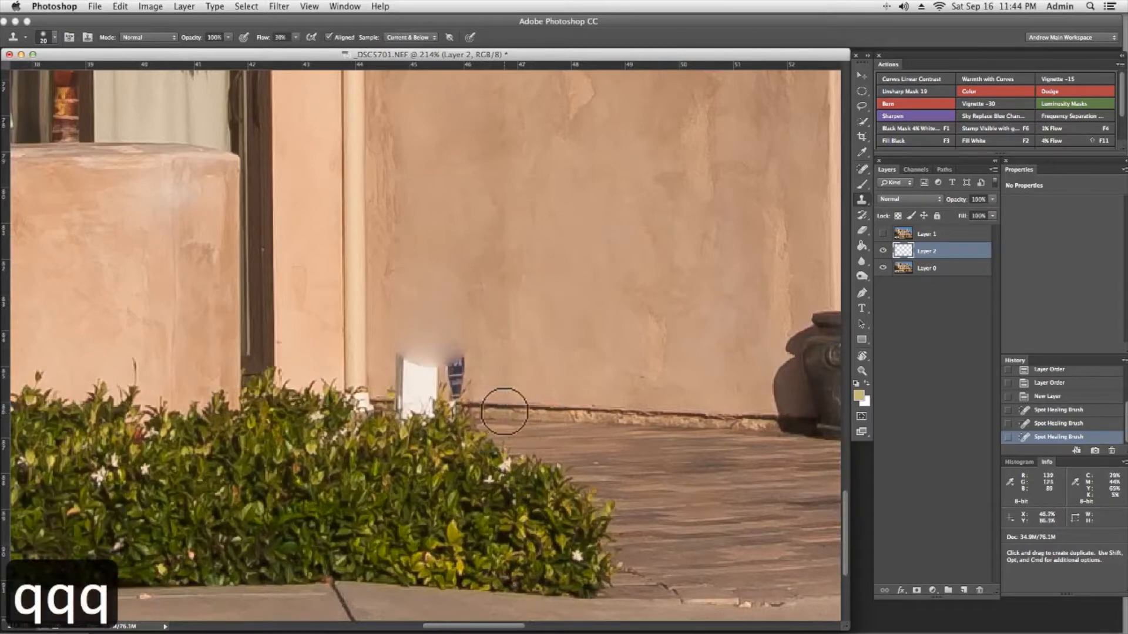
{"action": "left_click", "coordinate": [505, 408], "text": "alt"}
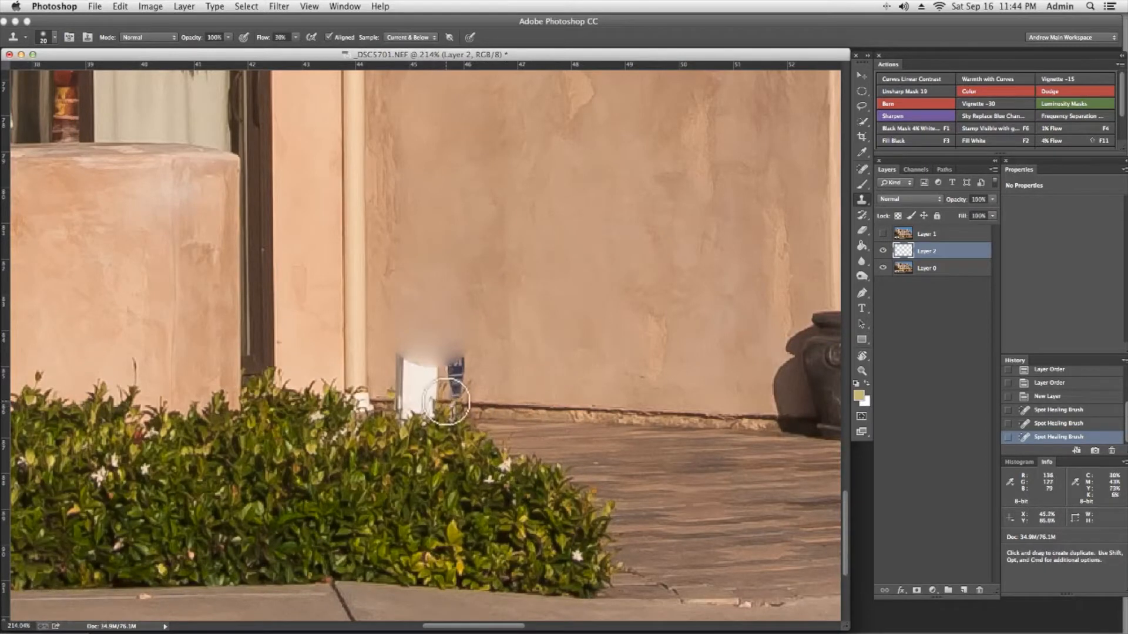
{"action": "mouse_move", "coordinate": [445, 403]}
{"action": "left_mouse_down"}
{"action": "mouse_move", "coordinate": [416, 392]}
{"action": "mouse_move", "coordinate": [464, 379]}
{"action": "mouse_move", "coordinate": [440, 366]}
{"action": "mouse_move", "coordinate": [489, 357]}
{"action": "mouse_move", "coordinate": [411, 386]}
{"action": "mouse_move", "coordinate": [436, 403]}
{"action": "mouse_move", "coordinate": [524, 404]}
{"action": "mouse_move", "coordinate": [417, 382]}
{"action": "mouse_move", "coordinate": [417, 355]}
{"action": "mouse_move", "coordinate": [388, 375]}
{"action": "mouse_move", "coordinate": [399, 390]}
{"action": "mouse_move", "coordinate": [427, 366]}
{"action": "mouse_move", "coordinate": [428, 385]}
{"action": "mouse_move", "coordinate": [398, 393]}
{"action": "left_mouse_up"}
{"action": "left_click", "coordinate": [520, 402], "text": "alt"}
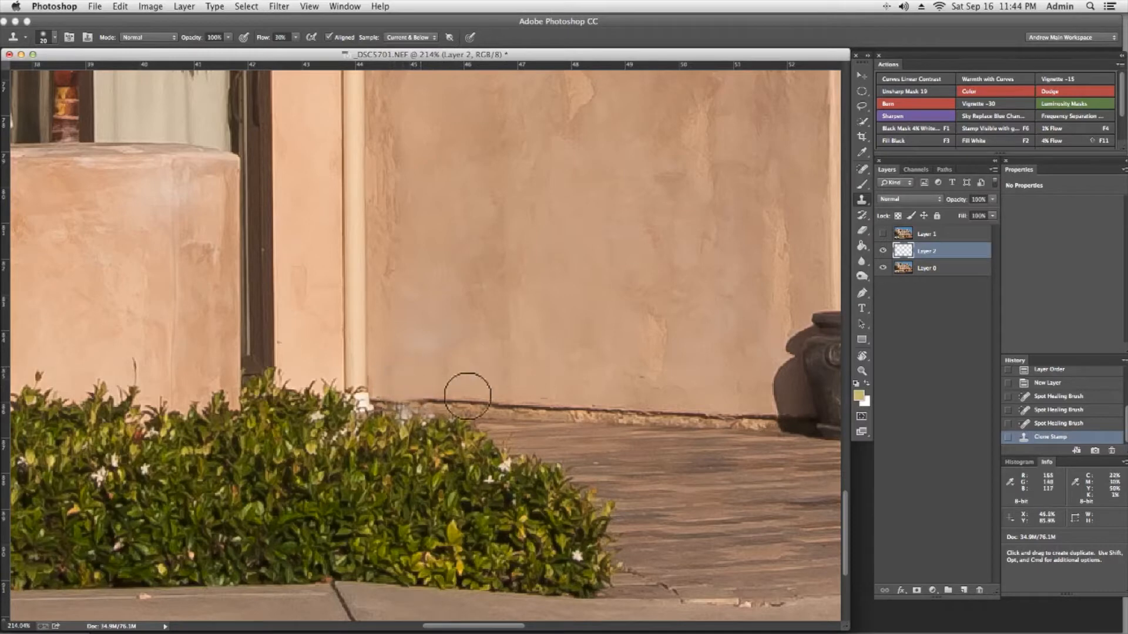
Step: Clone clean stucco over the discoloured patch where the post stood, using the Clone Stamp at size 30
{"action": "key", "text": "space"}
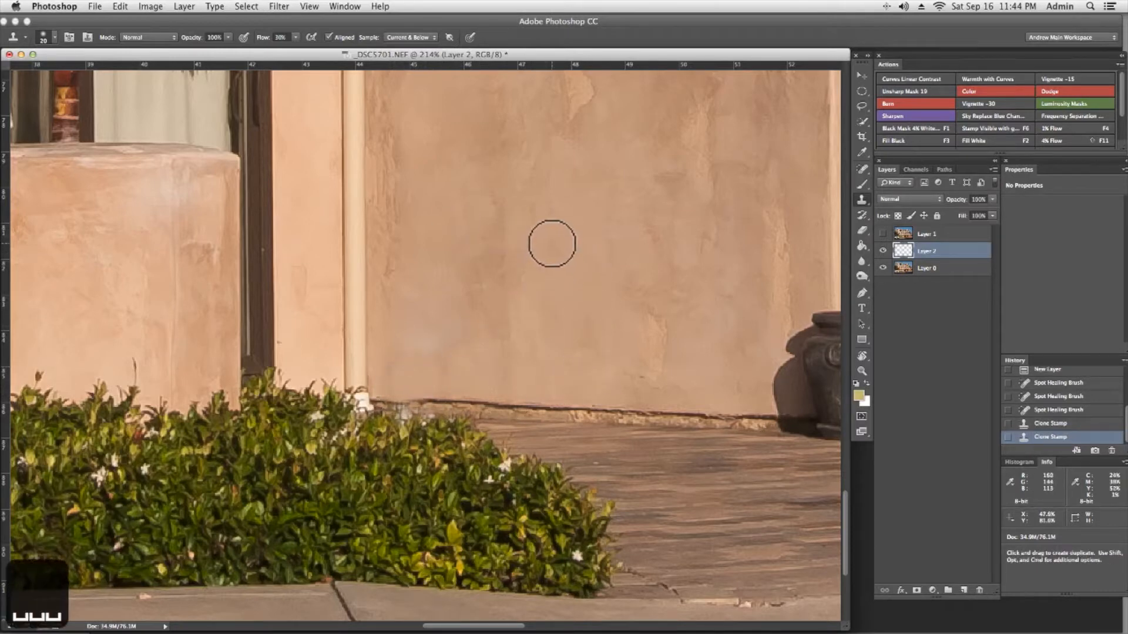
{"action": "key", "text": "s"}
{"action": "key", "text": "w"}
{"action": "key", "text": "w"}
{"action": "key", "text": "w"}
{"action": "key", "text": "w"}
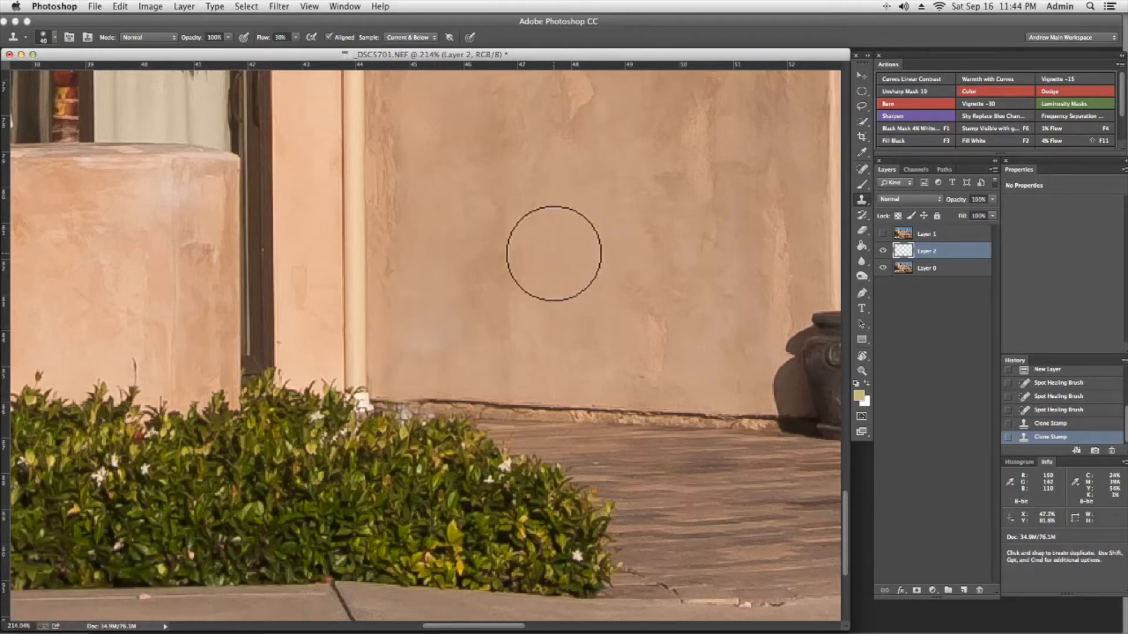
{"action": "key", "text": "q"}
{"action": "key", "text": "q"}
{"action": "left_click", "coordinate": [543, 252], "text": "alt"}
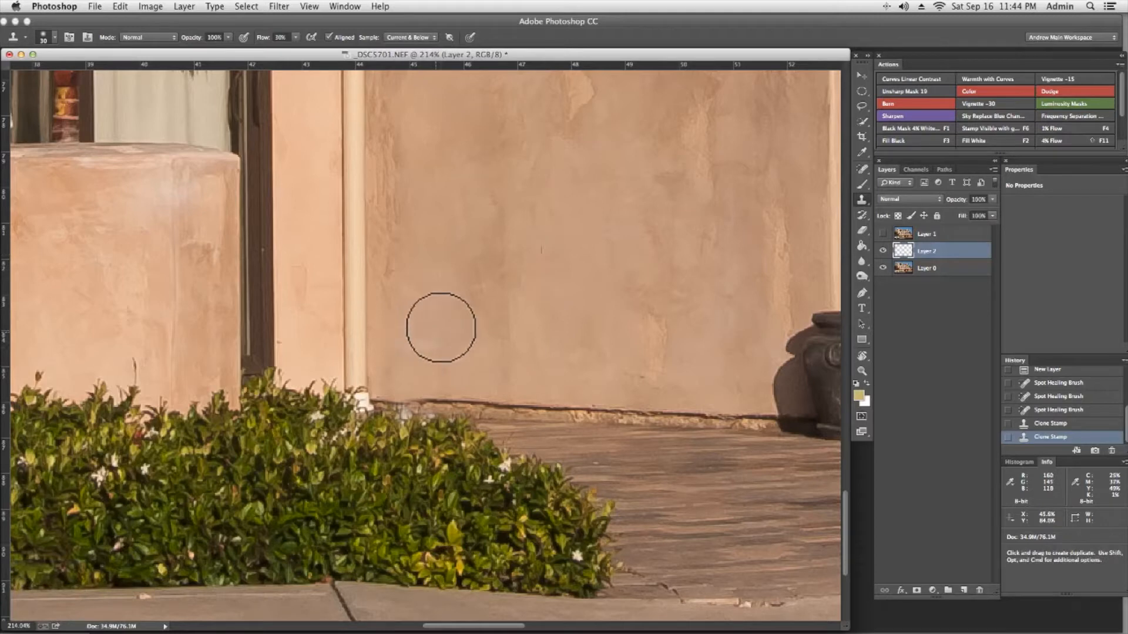
{"action": "mouse_move", "coordinate": [440, 288]}
{"action": "left_mouse_down"}
{"action": "mouse_move", "coordinate": [423, 204]}
{"action": "mouse_move", "coordinate": [450, 153]}
{"action": "mouse_move", "coordinate": [474, 214]}
{"action": "left_mouse_up"}
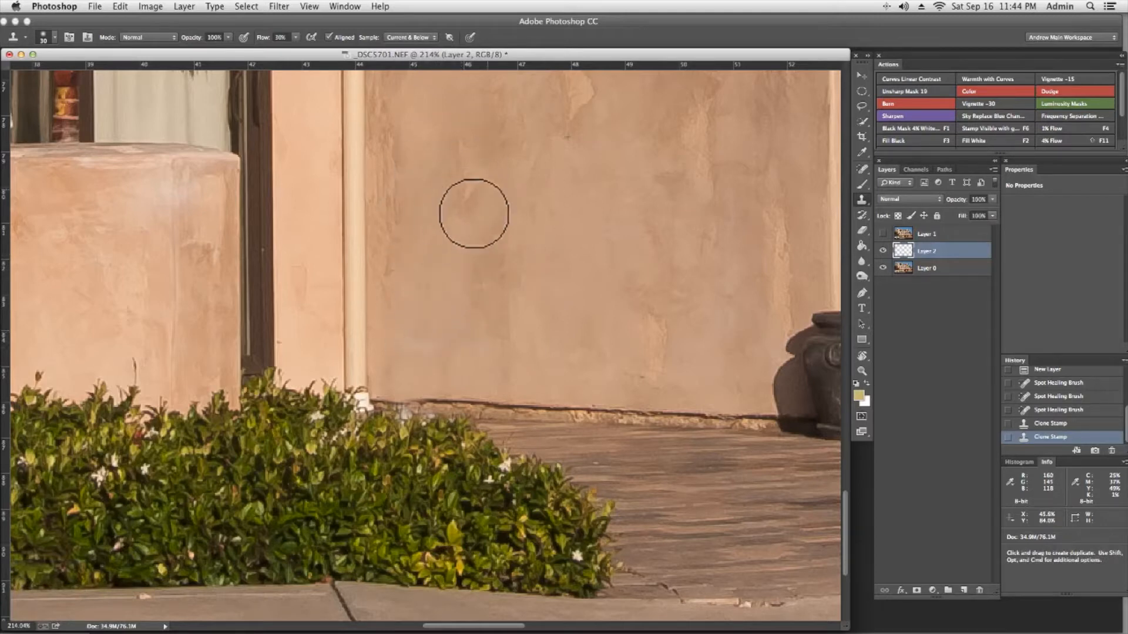
Step: Undo the last Clone Stamp stroke on the stucco wall
{"action": "key", "text": "space"}
{"action": "left_click_drag", "start_coordinate": [536, 286], "coordinate": [557, 410]}
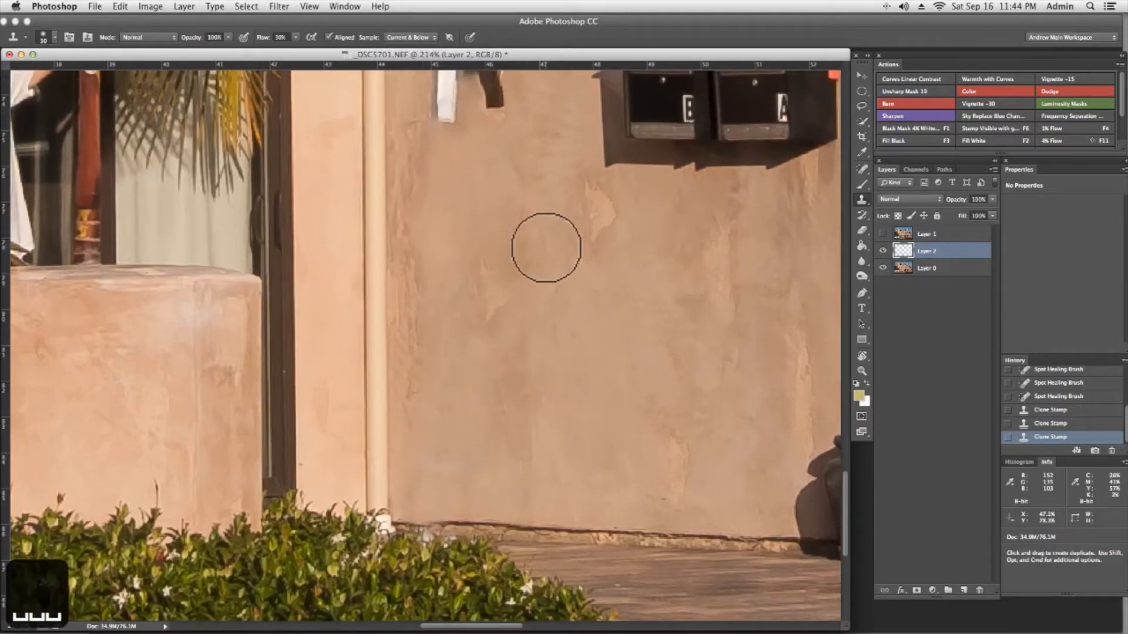
{"action": "key", "text": "super+z"}
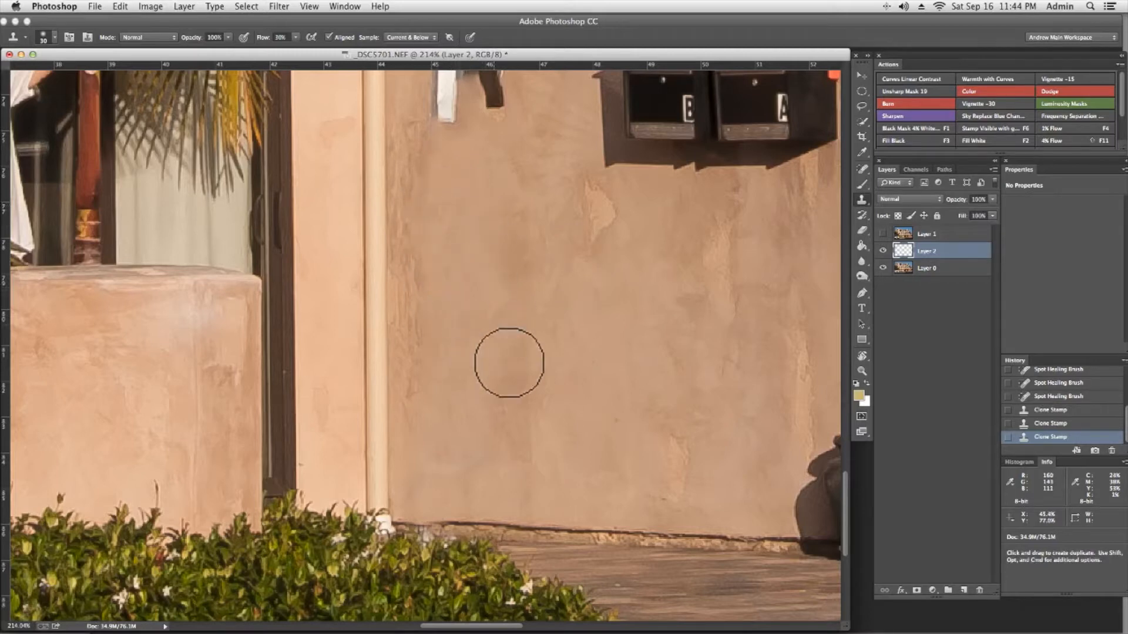
Step: Remove the remaining top of the white sign post and its hanging sign from the stucco wall with the Spot Healing Brush at size 30
{"action": "key", "text": "space"}
{"action": "left_click_drag", "start_coordinate": [491, 209], "coordinate": [493, 448]}
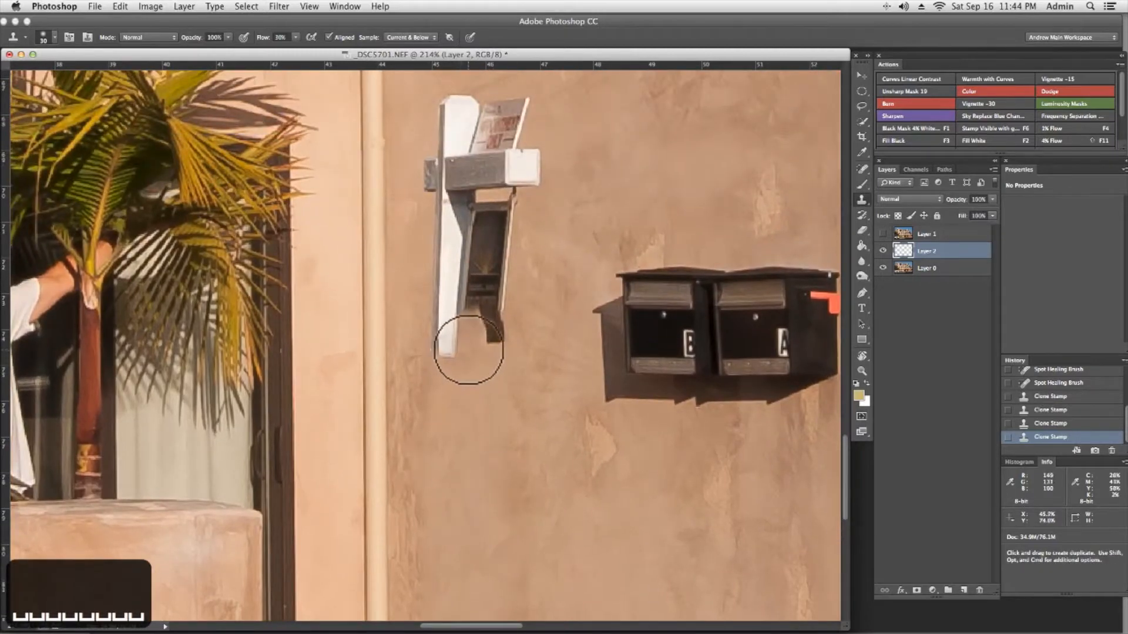
{"action": "key", "text": "a"}
{"action": "key", "text": "q"}
{"action": "key", "text": "a"}
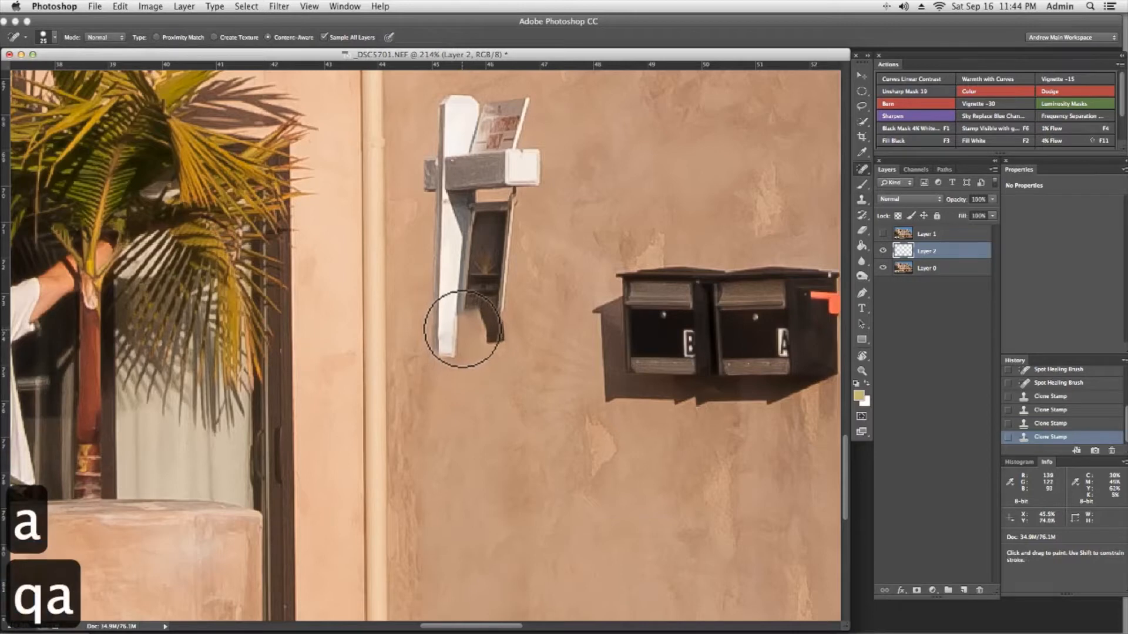
{"action": "key", "text": "q"}
{"action": "key", "text": "q"}
{"action": "key", "text": "w"}
{"action": "key", "text": "w"}
{"action": "key", "text": "w"}
{"action": "mouse_move", "coordinate": [441, 327]}
{"action": "left_mouse_down"}
{"action": "mouse_move", "coordinate": [445, 340]}
{"action": "mouse_move", "coordinate": [464, 141]}
{"action": "mouse_move", "coordinate": [468, 232]}
{"action": "mouse_move", "coordinate": [503, 151]}
{"action": "mouse_move", "coordinate": [511, 277]}
{"action": "mouse_move", "coordinate": [491, 247]}
{"action": "mouse_move", "coordinate": [534, 177]}
{"action": "mouse_move", "coordinate": [559, 222]}
{"action": "mouse_move", "coordinate": [493, 212]}
{"action": "mouse_move", "coordinate": [496, 223]}
{"action": "left_mouse_up"}
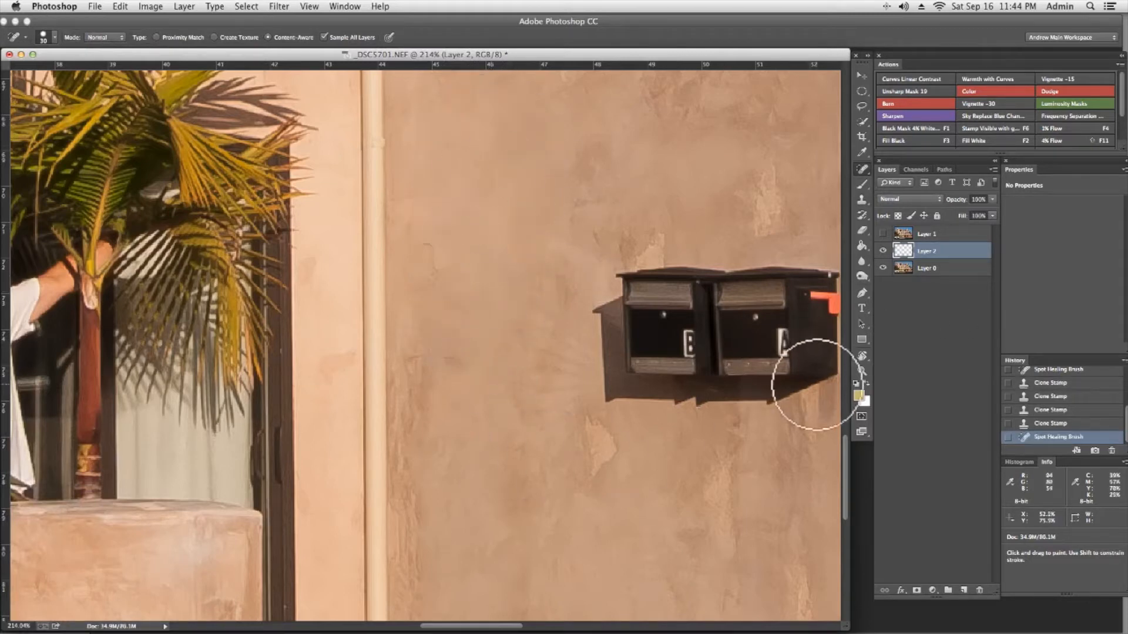
{"action": "key", "text": "super+1"}
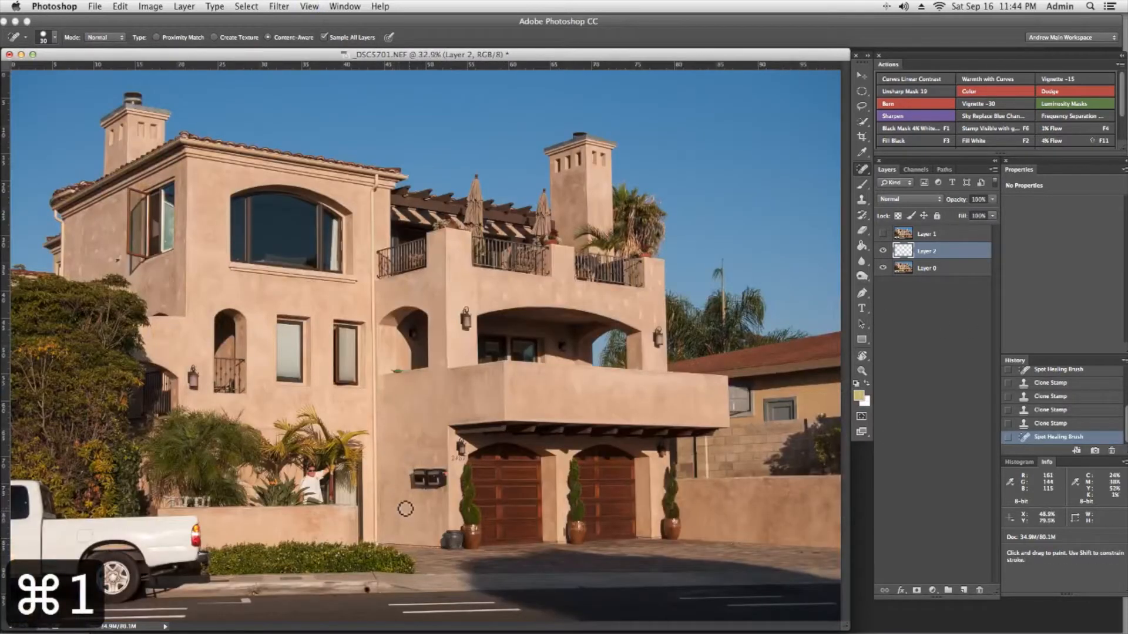
Step: Clone clean stucco over the leftover marks on the wall below the mailboxes, using the Clone Stamp at size 40
{"action": "key", "text": "s"}
{"action": "key", "text": "q"}
{"action": "key", "text": "w"}
{"action": "key", "text": "w"}
{"action": "key", "text": "w"}
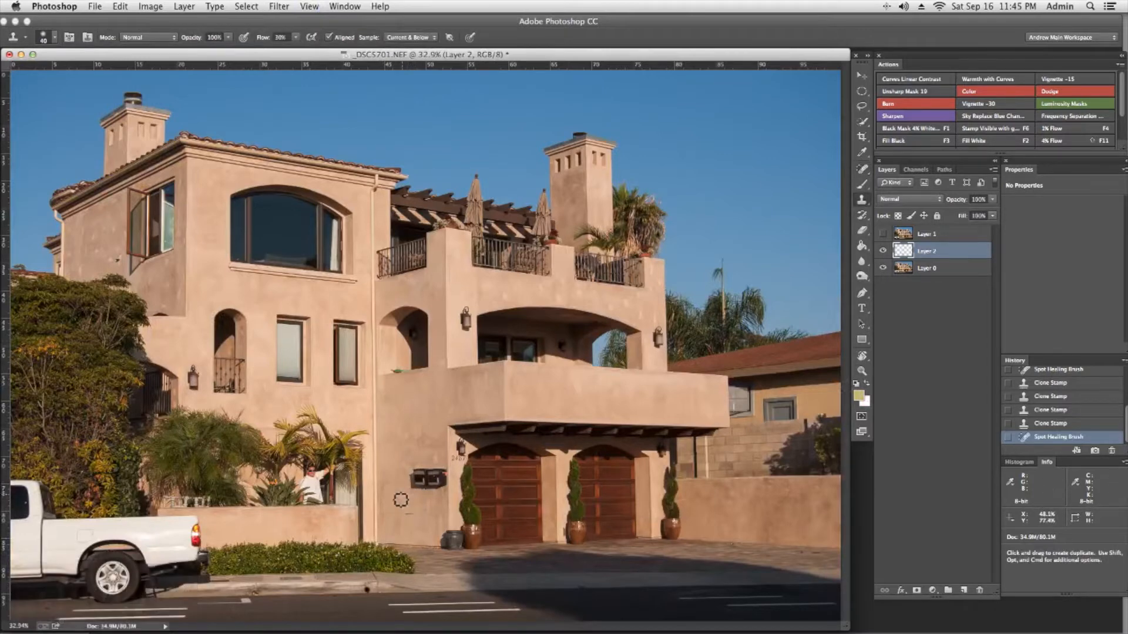
{"action": "left_click", "coordinate": [415, 516]}
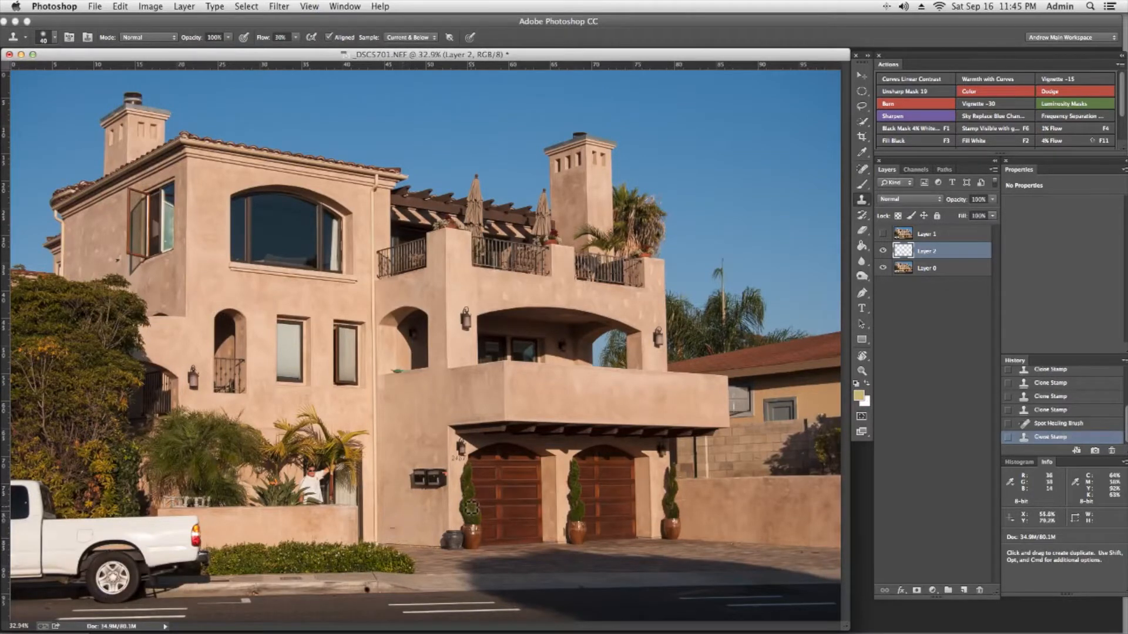
{"action": "left_click", "coordinate": [411, 523], "text": "alt"}
{"action": "left_click", "coordinate": [469, 521]}
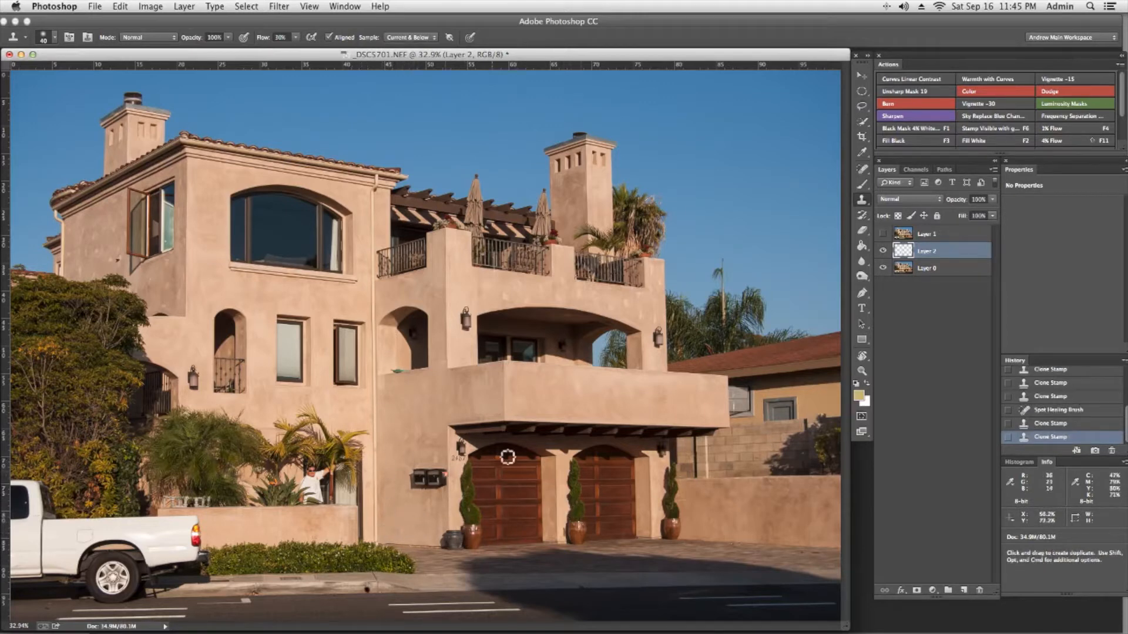
Step: Show and select Layer 1, and give it a black layer mask with a white brush at 4% flow
{"action": "left_click", "coordinate": [883, 234]}
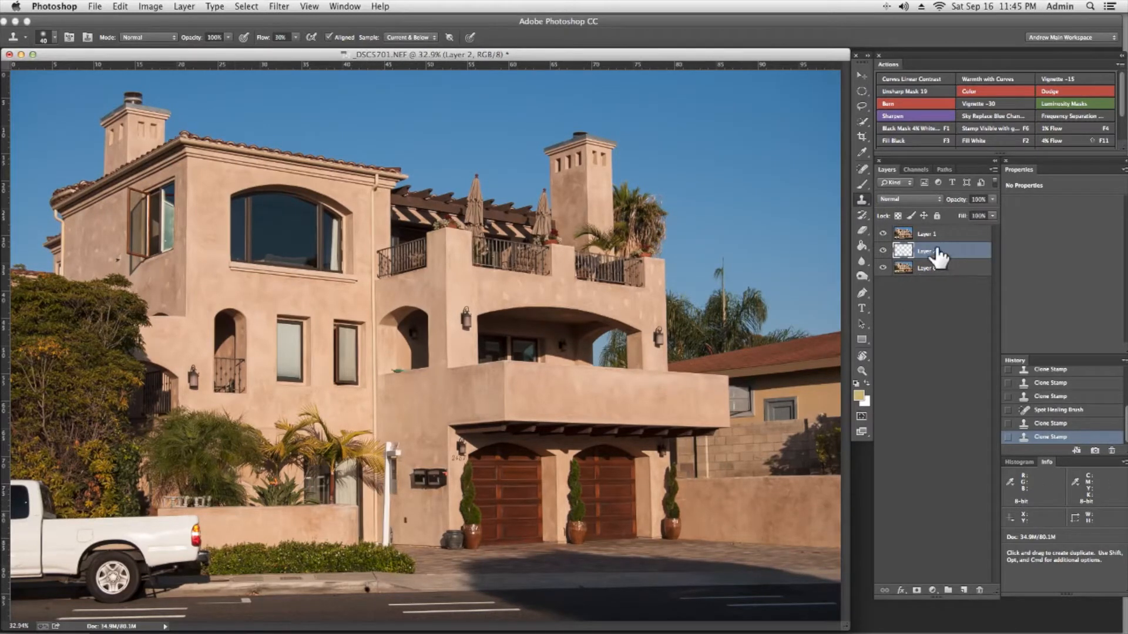
{"action": "left_click_drag", "start_coordinate": [939, 257], "coordinate": [936, 238]}
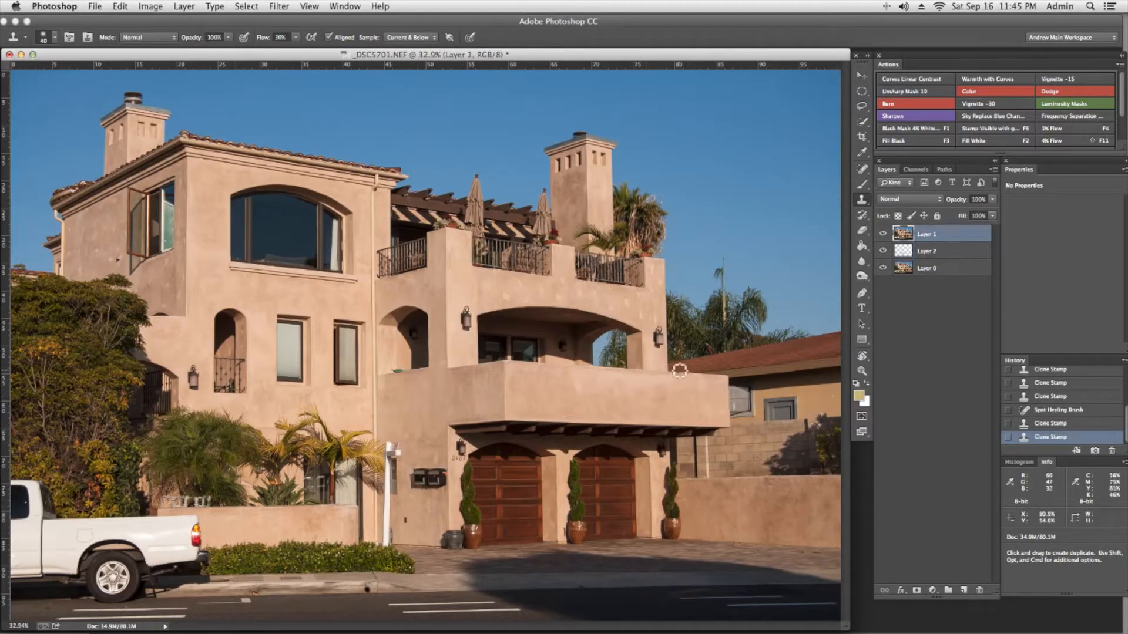
{"action": "key", "text": "F1"}
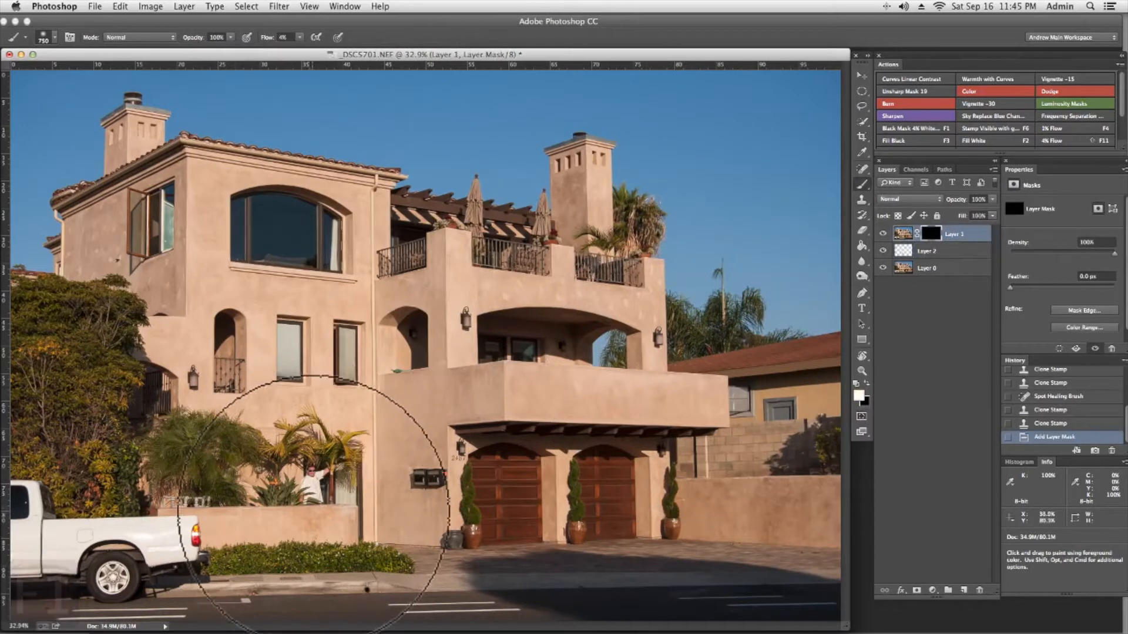
Step: Paint white on Layer 1's mask over the man behind the planter wall, reducing the brush to size 80
{"action": "key", "text": "q"}
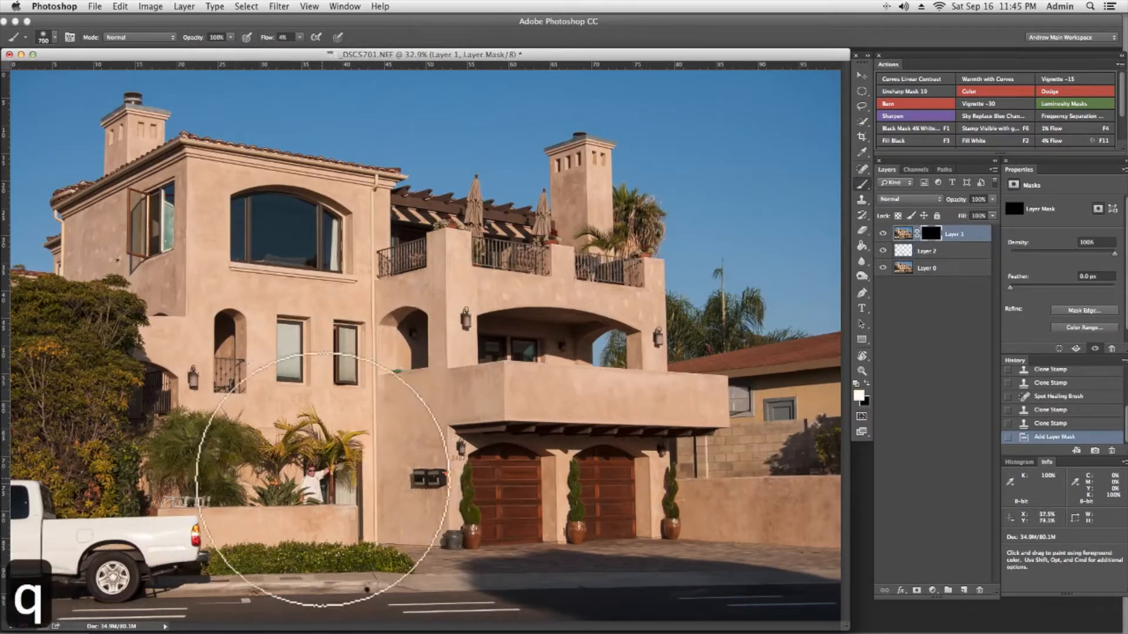
{"action": "key", "text": "q"}
{"action": "key", "text": "q"}
{"action": "key", "text": "q"}
{"action": "key", "text": "q"}
{"action": "key", "text": "q"}
{"action": "key", "text": "q"}
{"action": "key", "text": "q"}
{"action": "key", "text": "q"}
{"action": "key", "text": "q"}
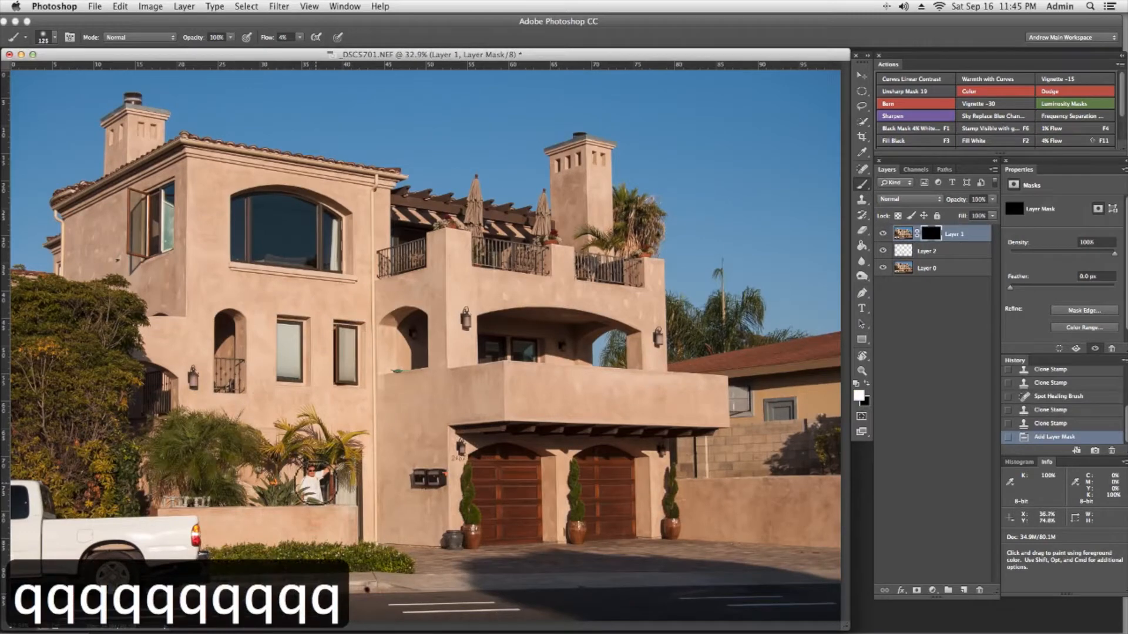
{"action": "key", "text": "q"}
{"action": "key", "text": "w"}
{"action": "left_click_drag", "start_coordinate": [324, 472], "coordinate": [274, 494]}
{"action": "key", "text": "q"}
{"action": "key", "text": "q"}
{"action": "key", "text": "q"}
{"action": "left_click", "coordinate": [314, 482]}
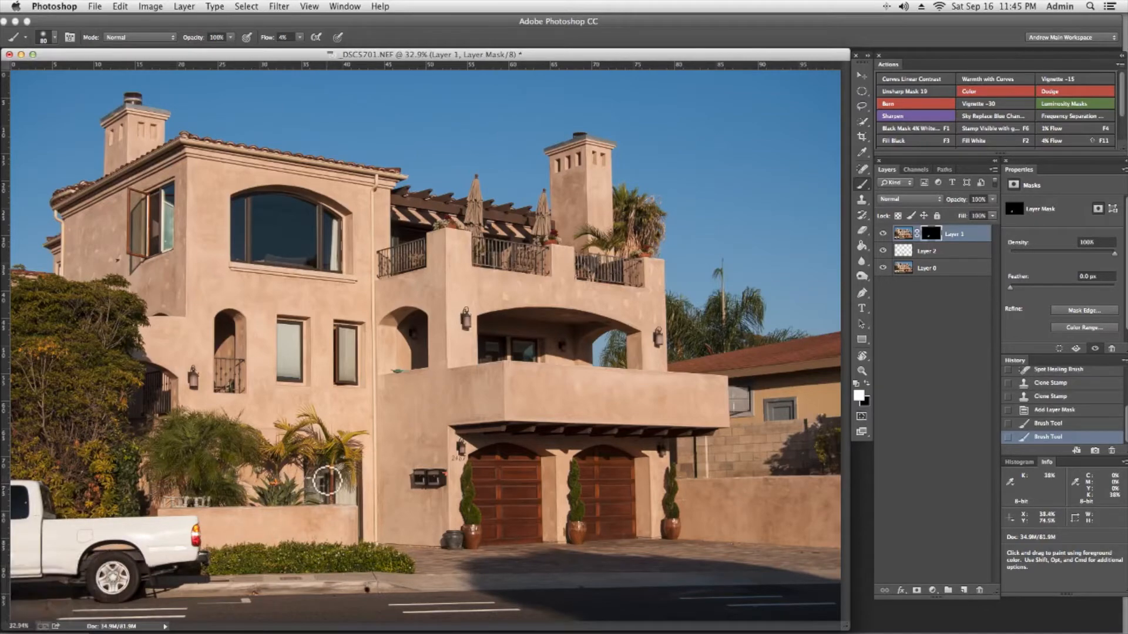
Step: Paint out the faint remains of the man between the plants and the window on Layer 1's mask
{"action": "key", "text": "z"}
{"action": "mouse_move", "coordinate": [312, 481]}
{"action": "left_mouse_down"}
{"action": "mouse_move", "coordinate": [358, 495]}
{"action": "mouse_move", "coordinate": [335, 462]}
{"action": "left_mouse_up"}
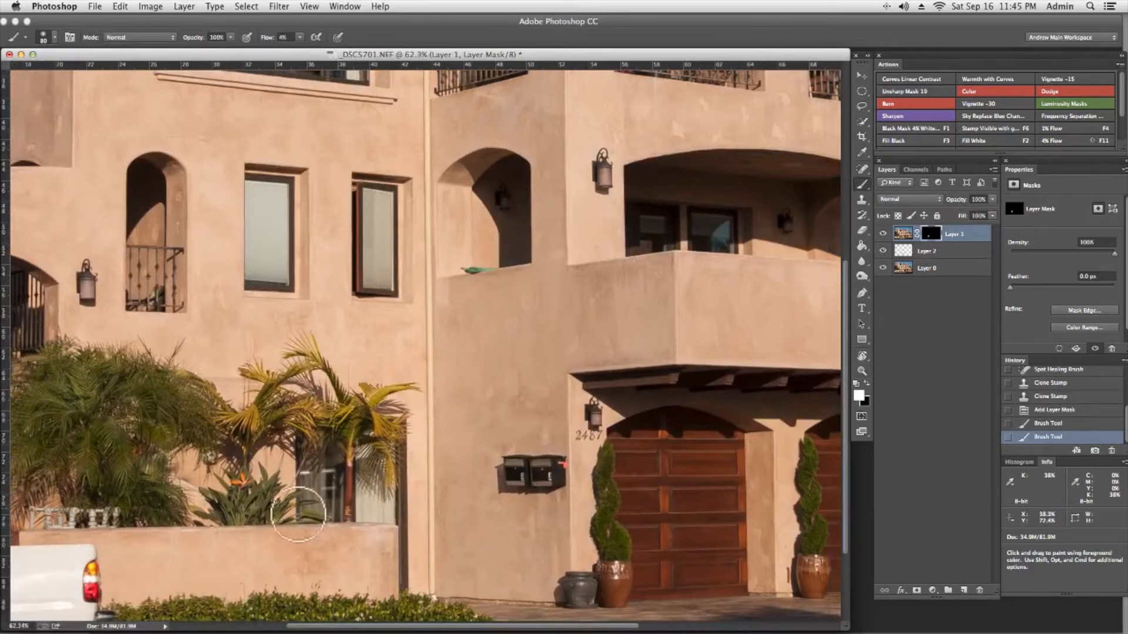
{"action": "left_click_drag", "start_coordinate": [317, 450], "coordinate": [307, 502]}
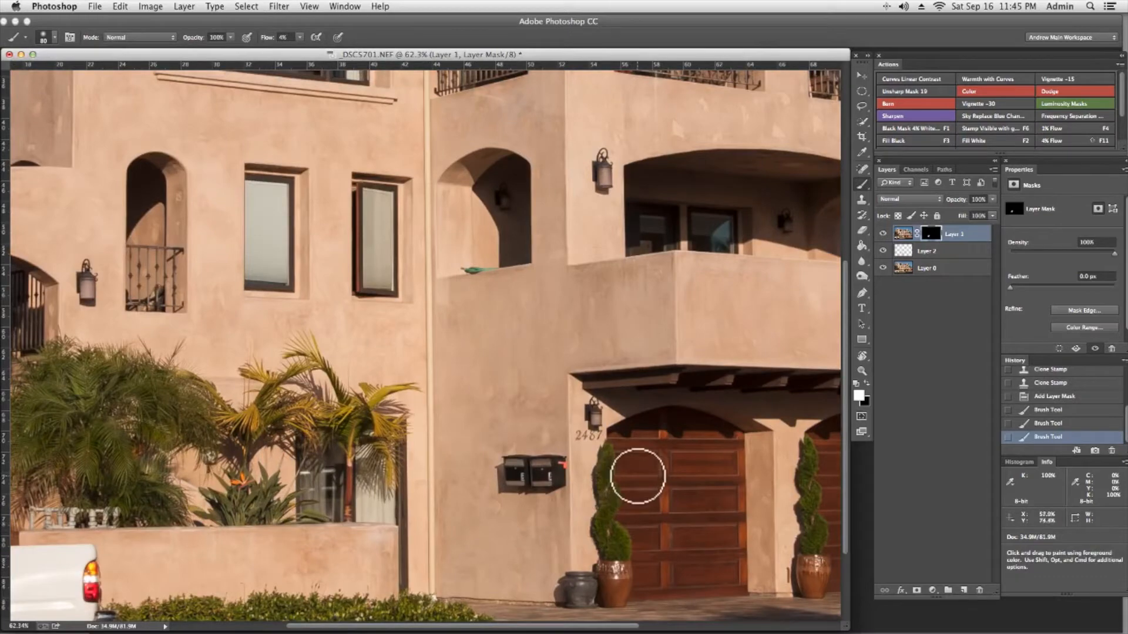
{"action": "key", "text": "super+1"}
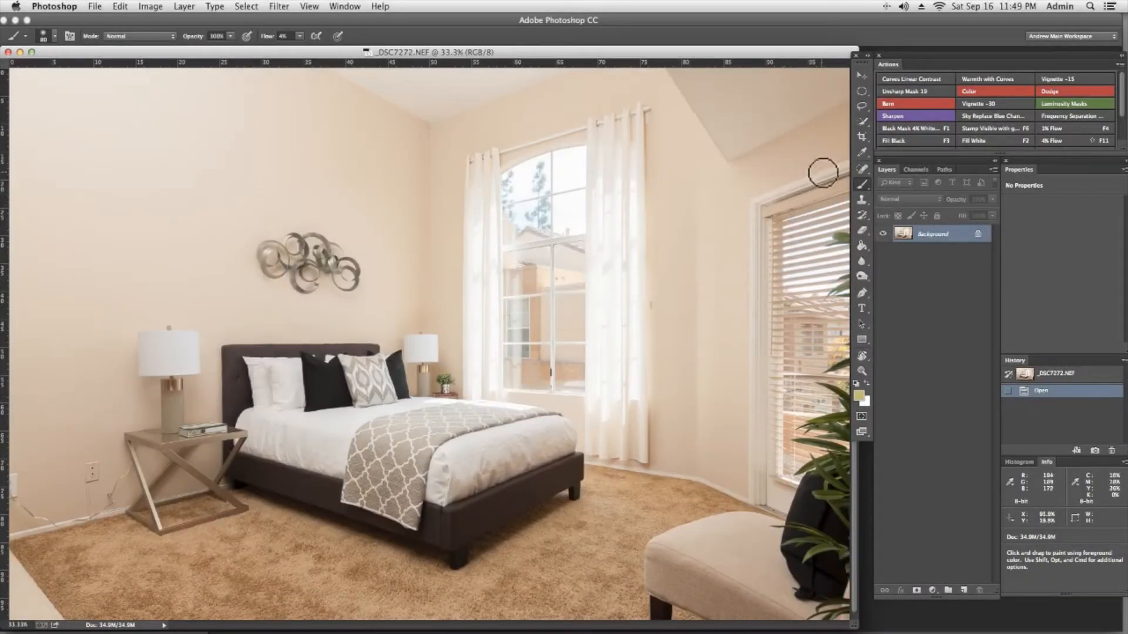
Step: Choose the Spot Healing Brush Tool for retouching the bedroom photo
{"action": "left_click", "coordinate": [862, 168]}
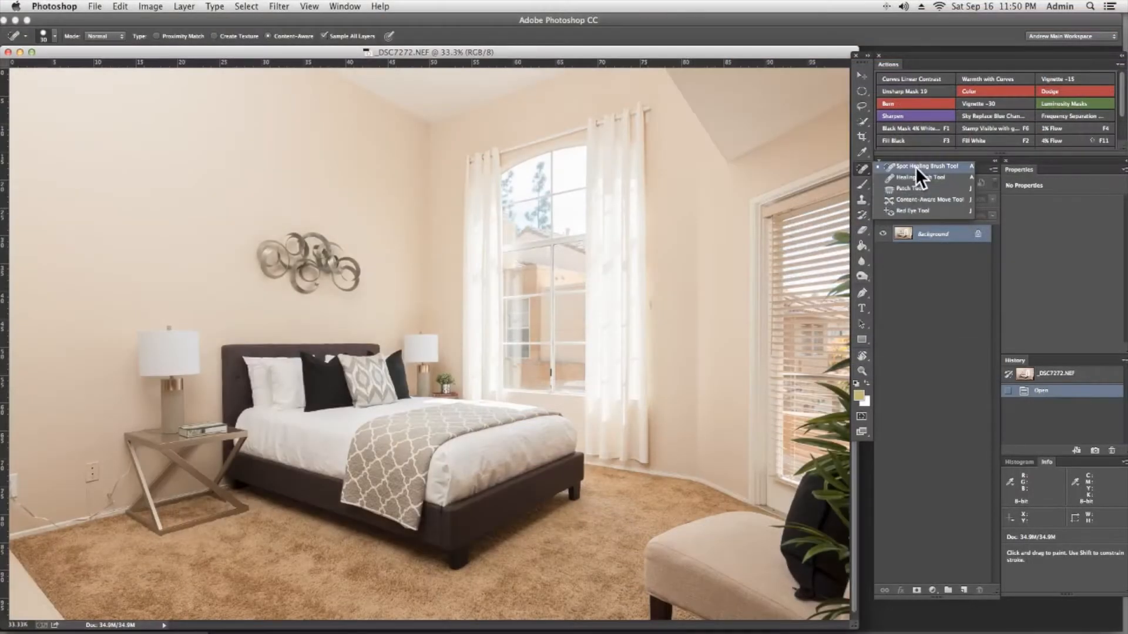
{"action": "left_click", "coordinate": [828, 199]}
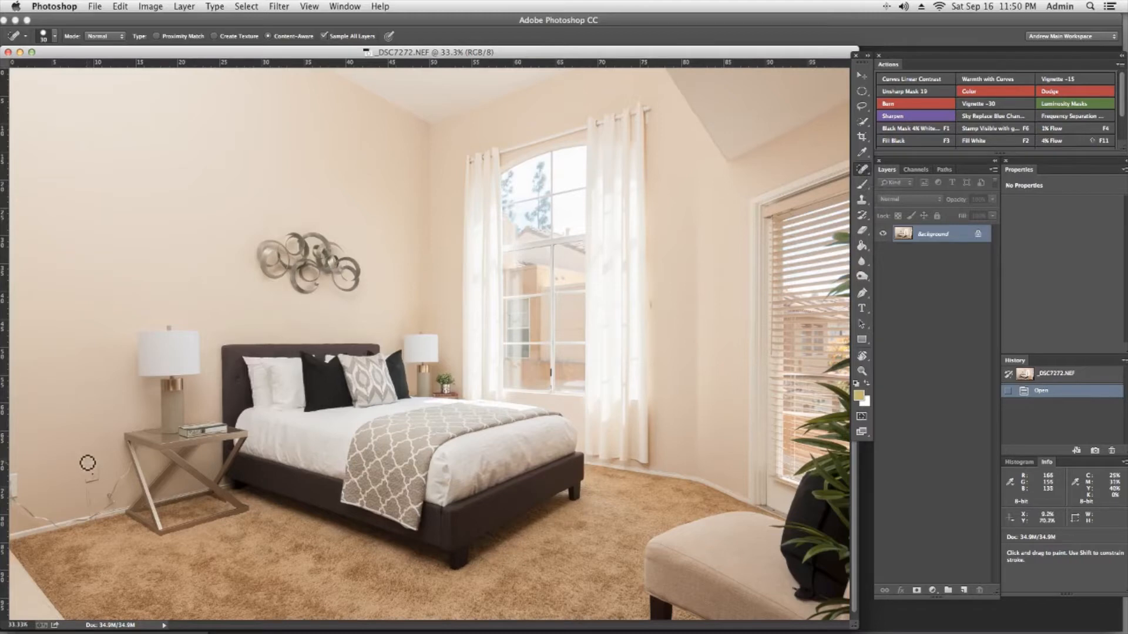
Step: Try to heal away the wall outlet beside the nightstand directly on the Background layer, and revert the photo to its opened state
{"action": "left_click_drag", "start_coordinate": [93, 465], "coordinate": [76, 474]}
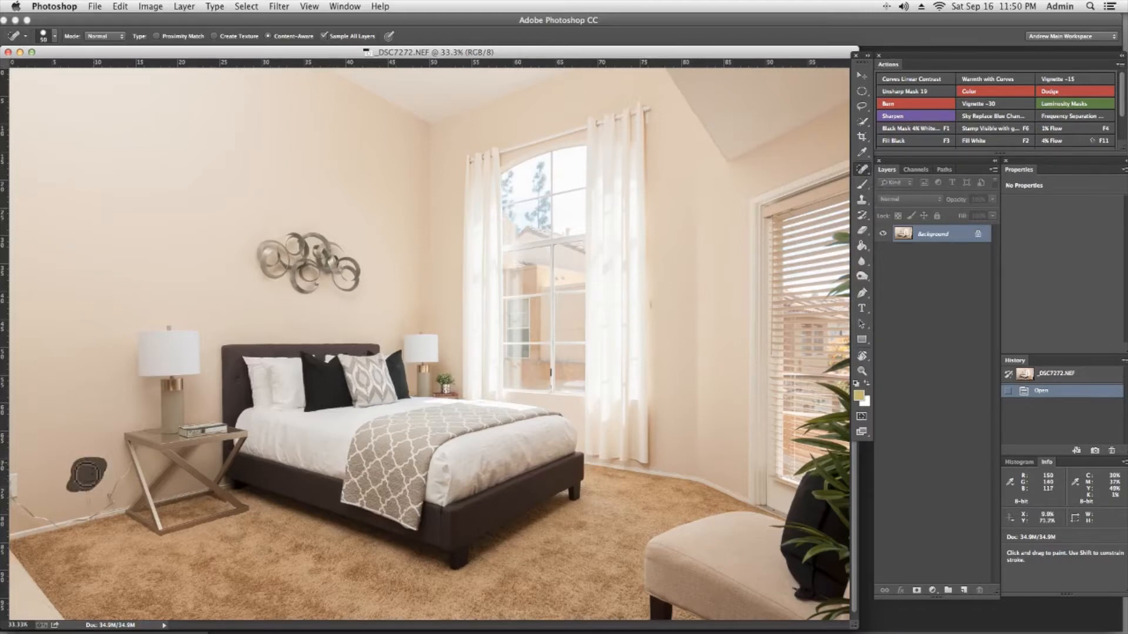
{"action": "mouse_move", "coordinate": [144, 464]}
{"action": "left_mouse_down"}
{"action": "mouse_move", "coordinate": [141, 480]}
{"action": "mouse_move", "coordinate": [81, 495]}
{"action": "left_mouse_up"}
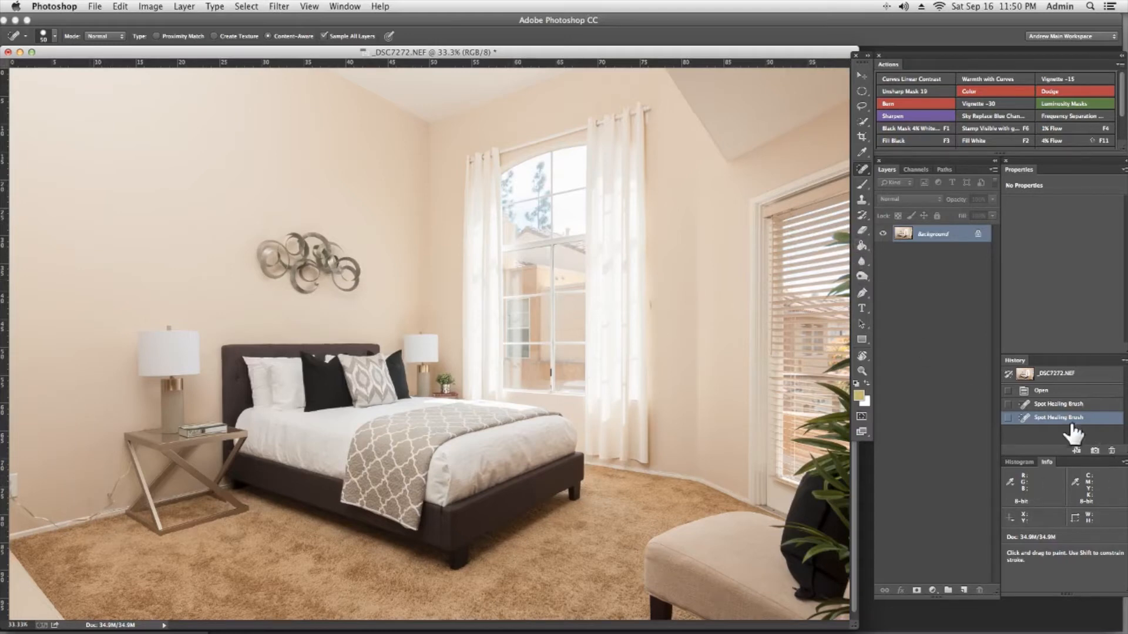
{"action": "left_click", "coordinate": [1057, 391]}
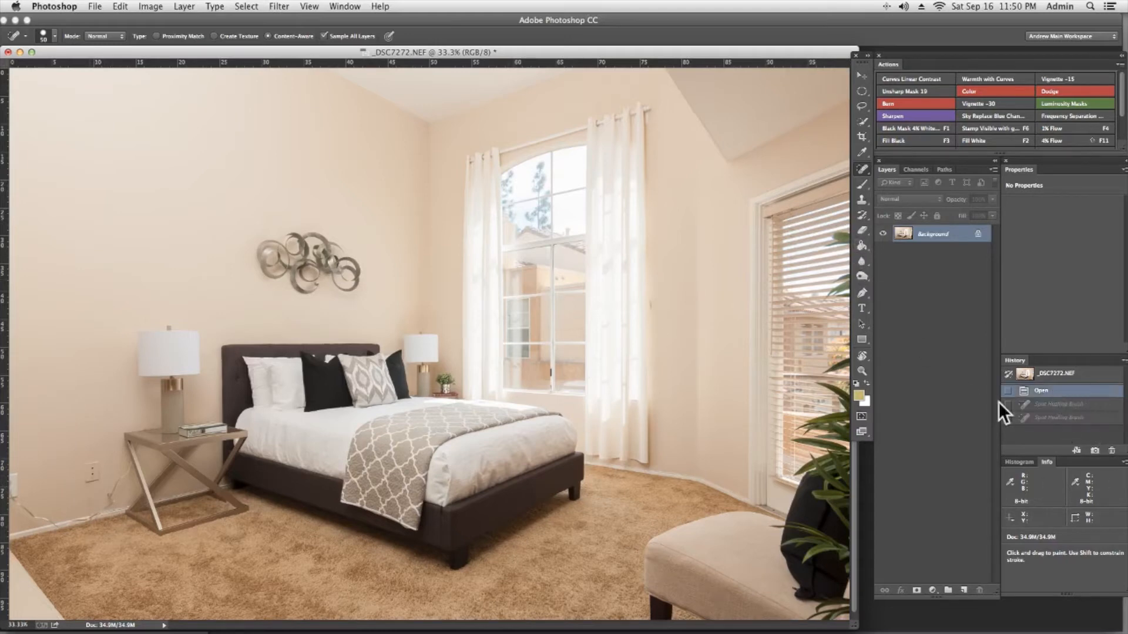
Step: Add a new blank layer and remove the wall outlet beside the nightstand on it with the Spot Healing Brush at size 70
{"action": "left_click", "coordinate": [965, 590]}
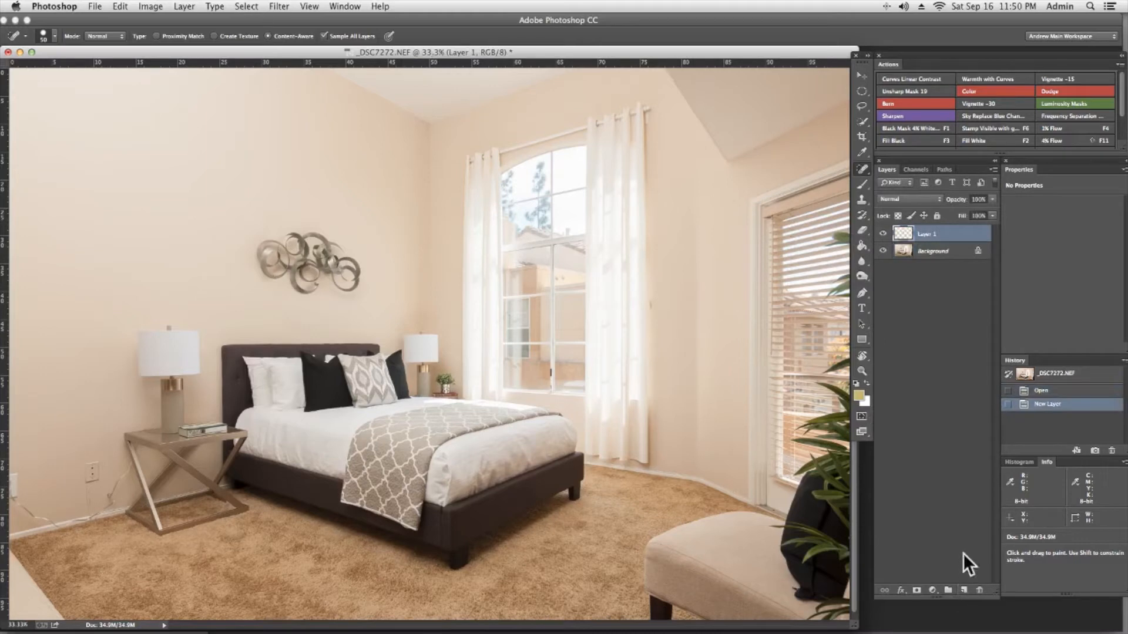
{"action": "key", "text": "bracketright"}
{"action": "left_click_drag", "start_coordinate": [92, 469], "coordinate": [93, 473]}
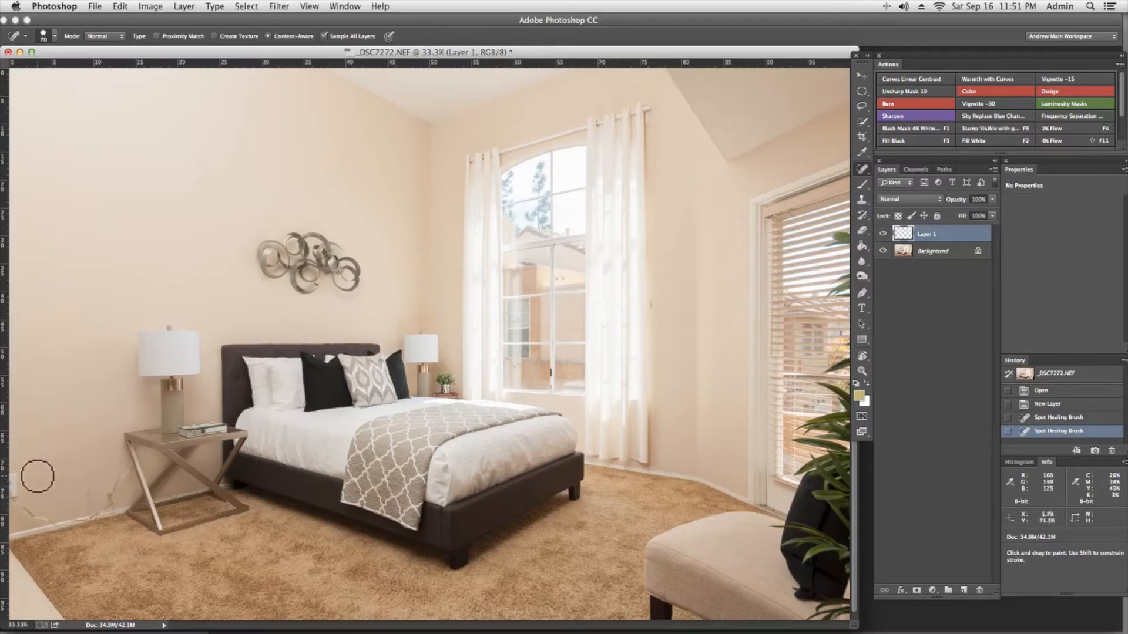
Step: Outline the wall area containing the lamp cord with the Pen tool, following the baseboard's top edge, and convert the closed path into a selection
{"action": "mouse_move", "coordinate": [66, 500]}
{"action": "left_mouse_down"}
{"action": "mouse_move", "coordinate": [434, 382]}
{"action": "mouse_move", "coordinate": [437, 370]}
{"action": "left_mouse_up"}
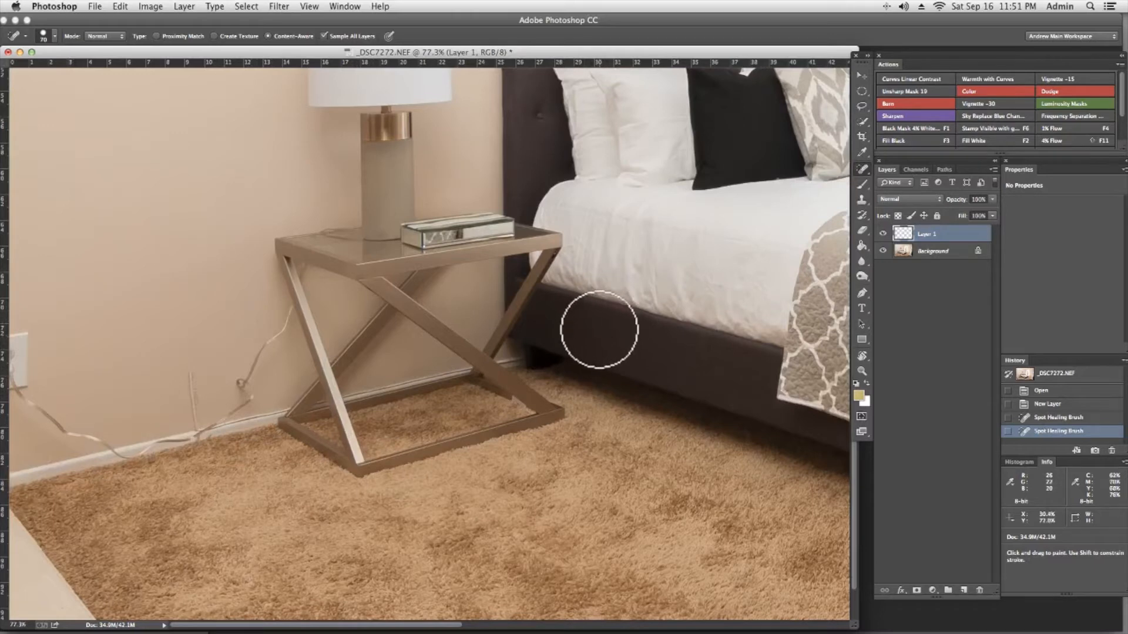
{"action": "key", "text": "p"}
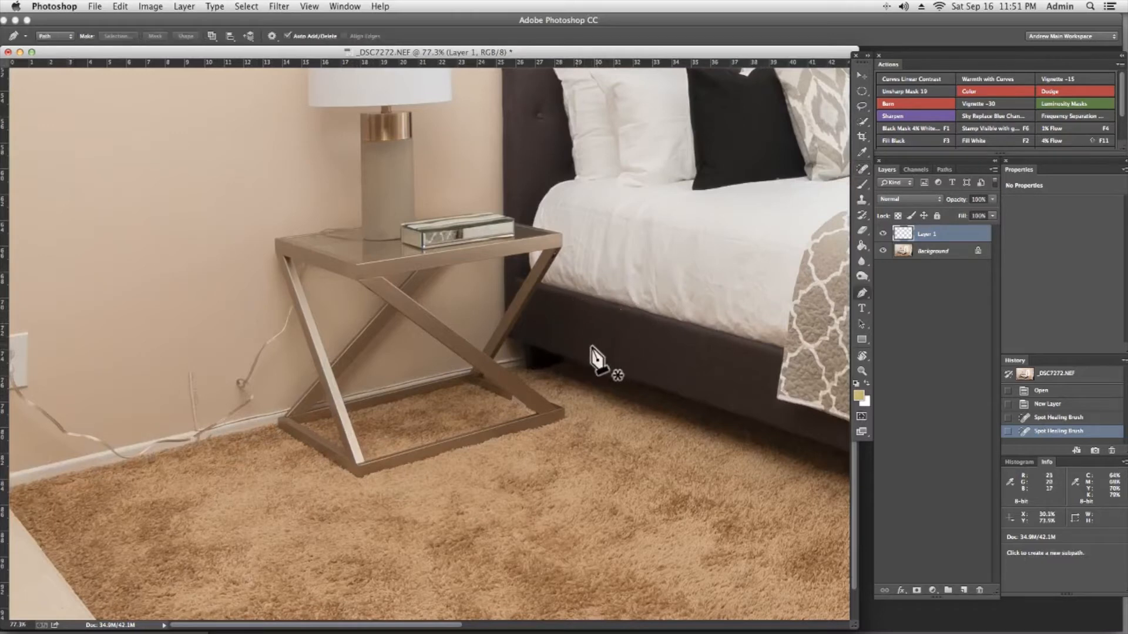
{"action": "left_click", "coordinate": [278, 412]}
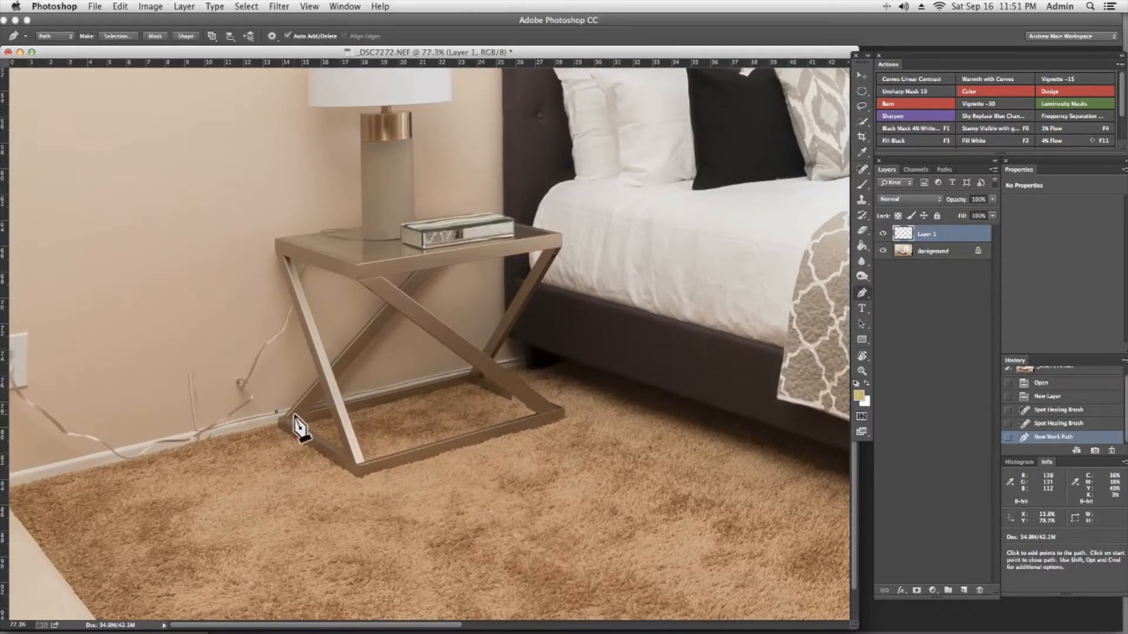
{"action": "left_click", "coordinate": [20, 472]}
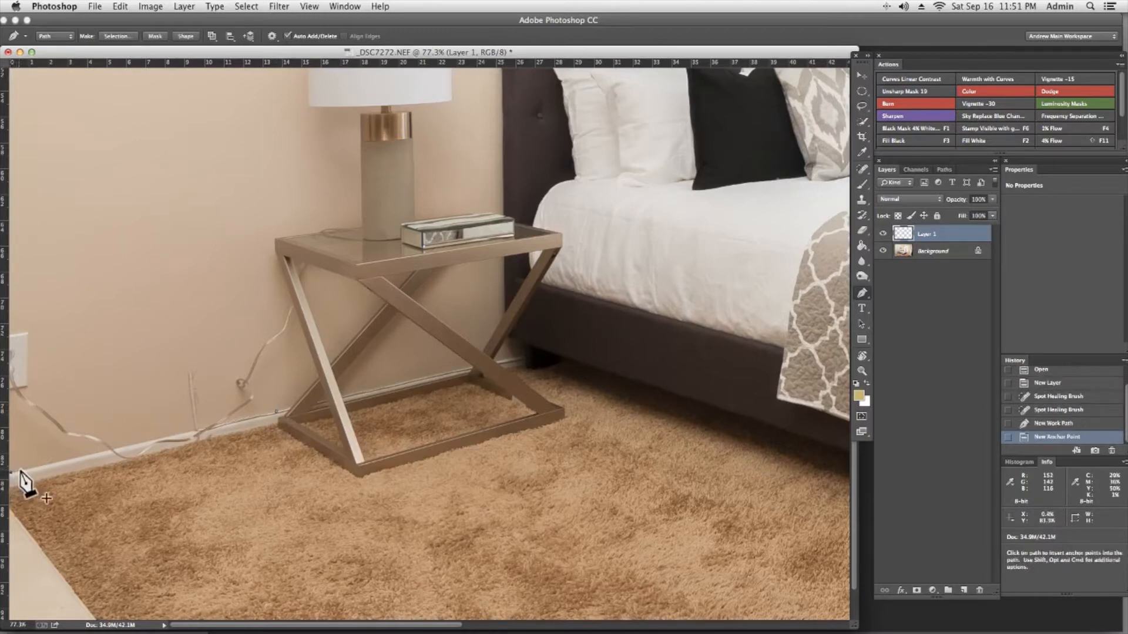
{"action": "left_click", "coordinate": [12, 239]}
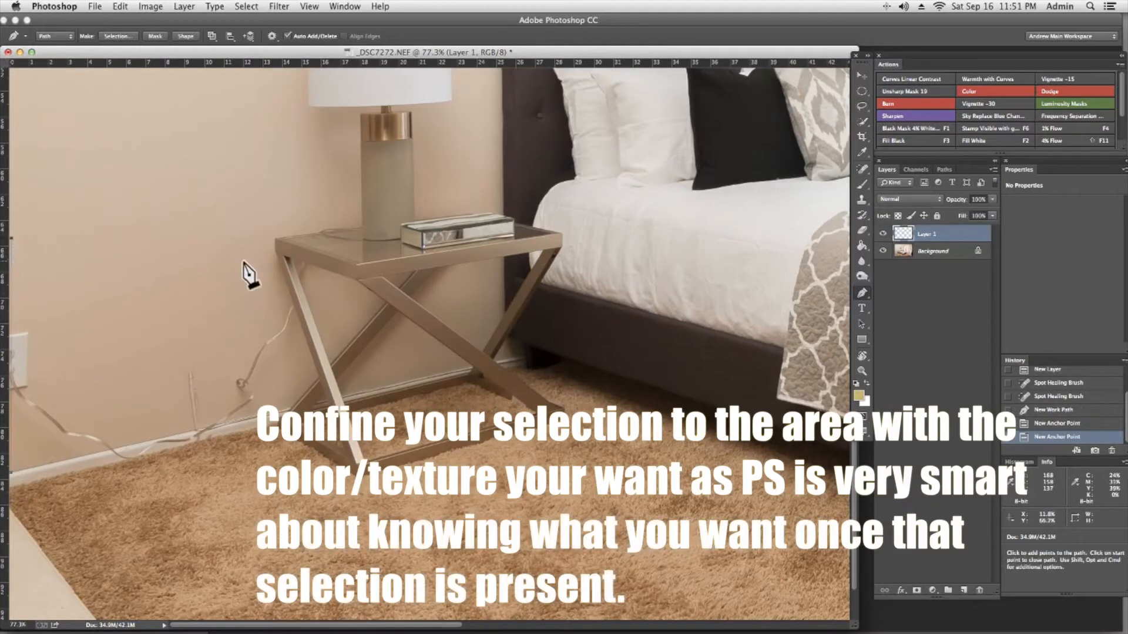
{"action": "left_click", "coordinate": [268, 276]}
{"action": "left_click", "coordinate": [297, 356]}
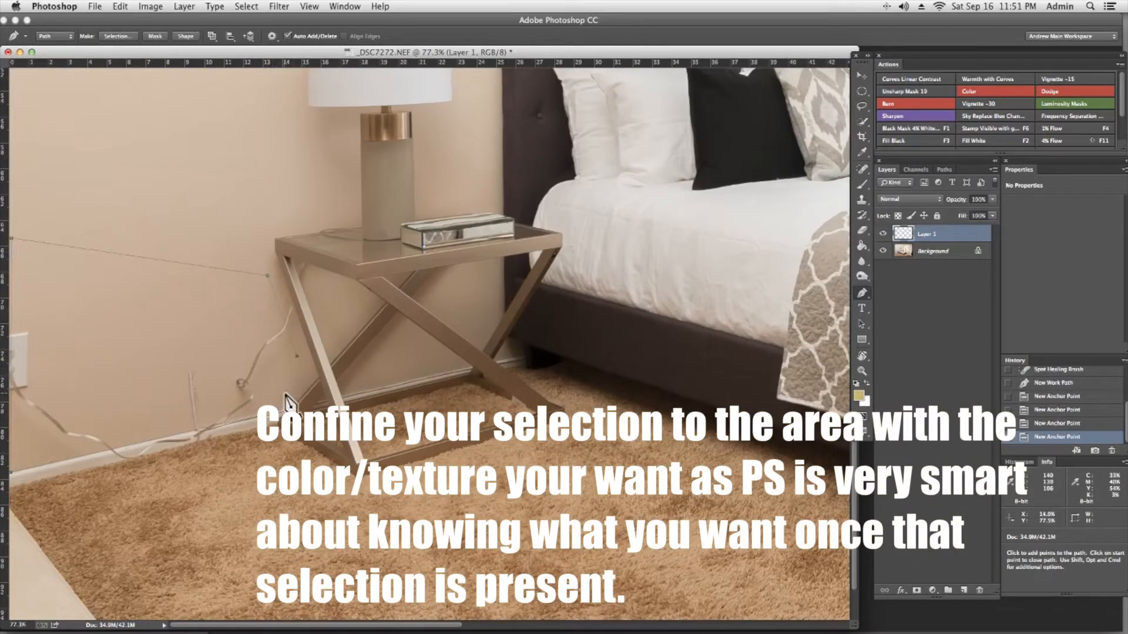
{"action": "left_click", "coordinate": [285, 411]}
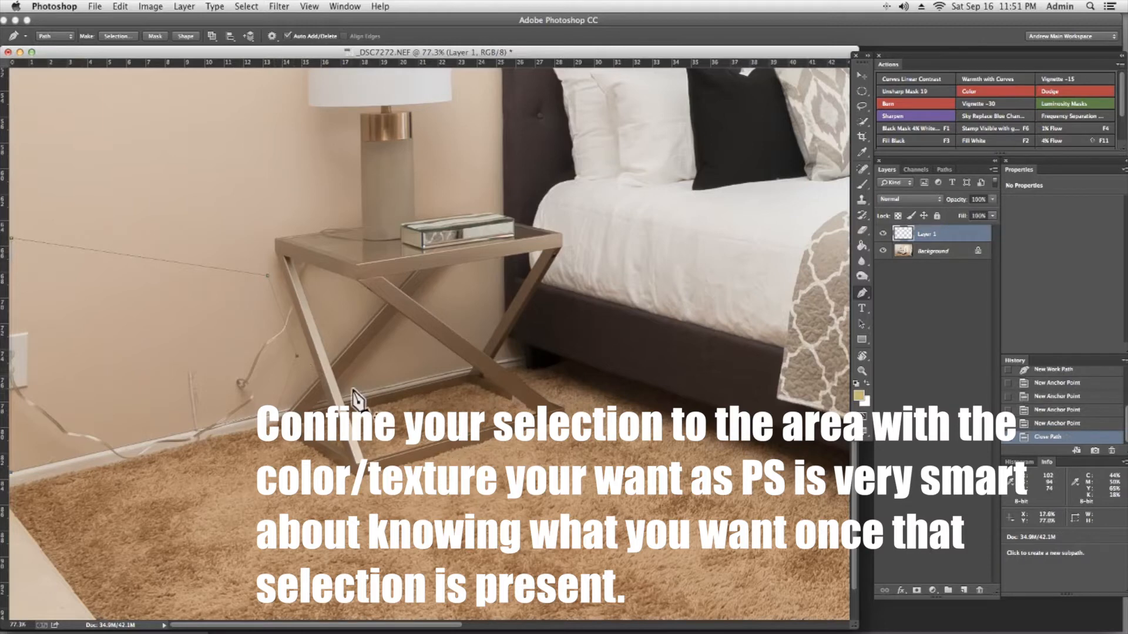
{"action": "key", "text": "super+Return"}
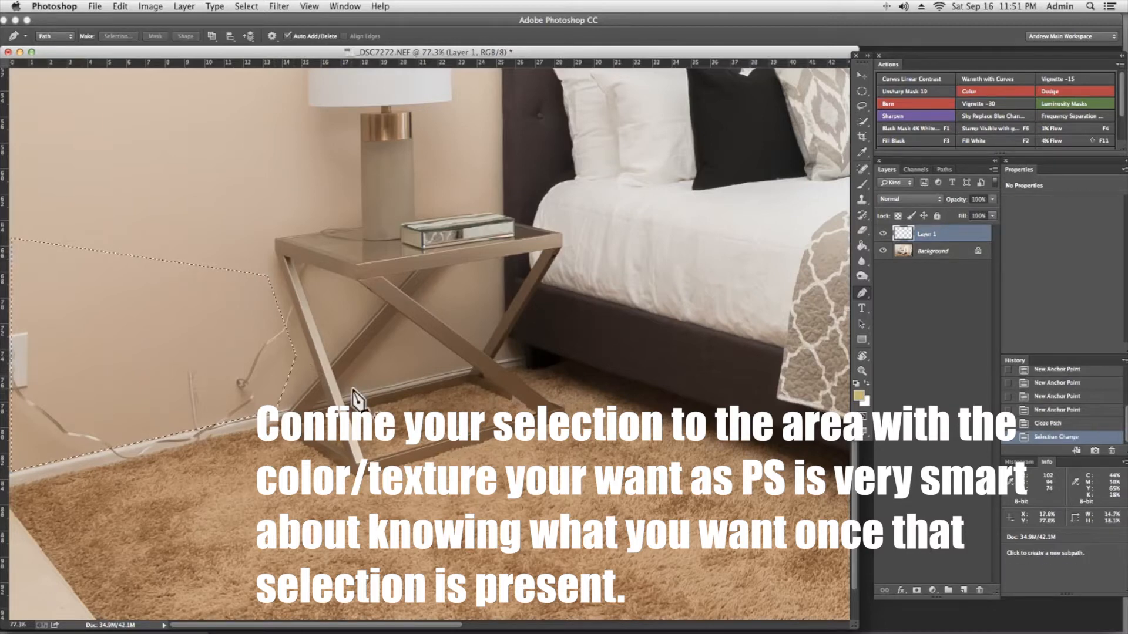
Step: Remove the lamp cord and wall marks inside the selection with the Spot Healing Brush, finishing at size 70
{"action": "key", "text": "j"}
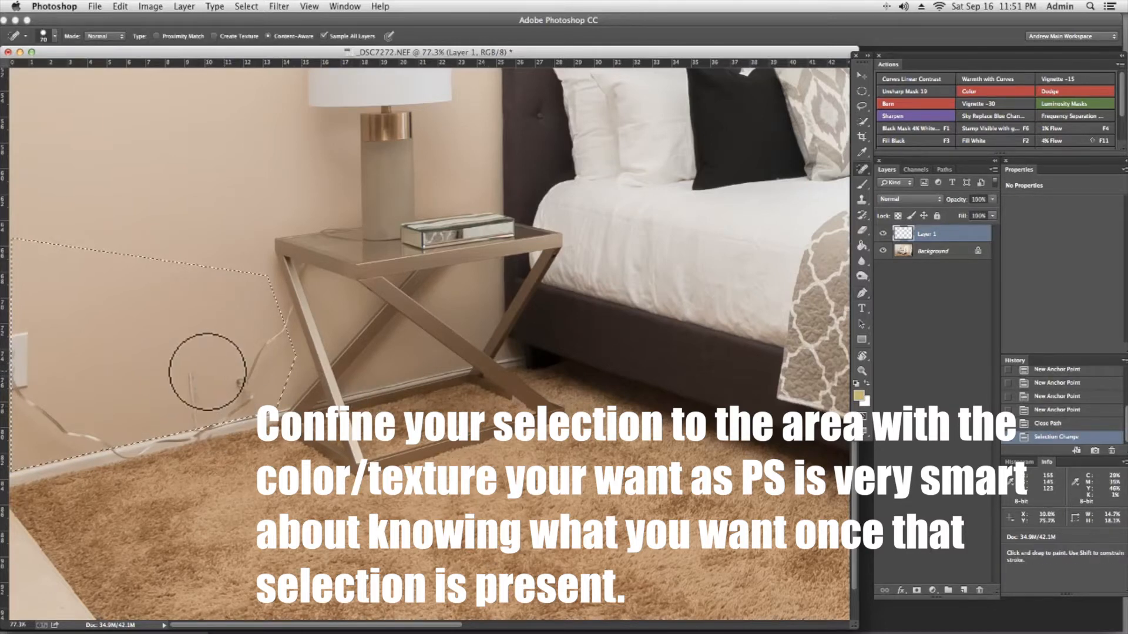
{"action": "mouse_move", "coordinate": [269, 327]}
{"action": "left_mouse_down"}
{"action": "mouse_move", "coordinate": [235, 411]}
{"action": "mouse_move", "coordinate": [179, 401]}
{"action": "mouse_move", "coordinate": [89, 432]}
{"action": "mouse_move", "coordinate": [41, 411]}
{"action": "mouse_move", "coordinate": [50, 317]}
{"action": "left_mouse_up"}
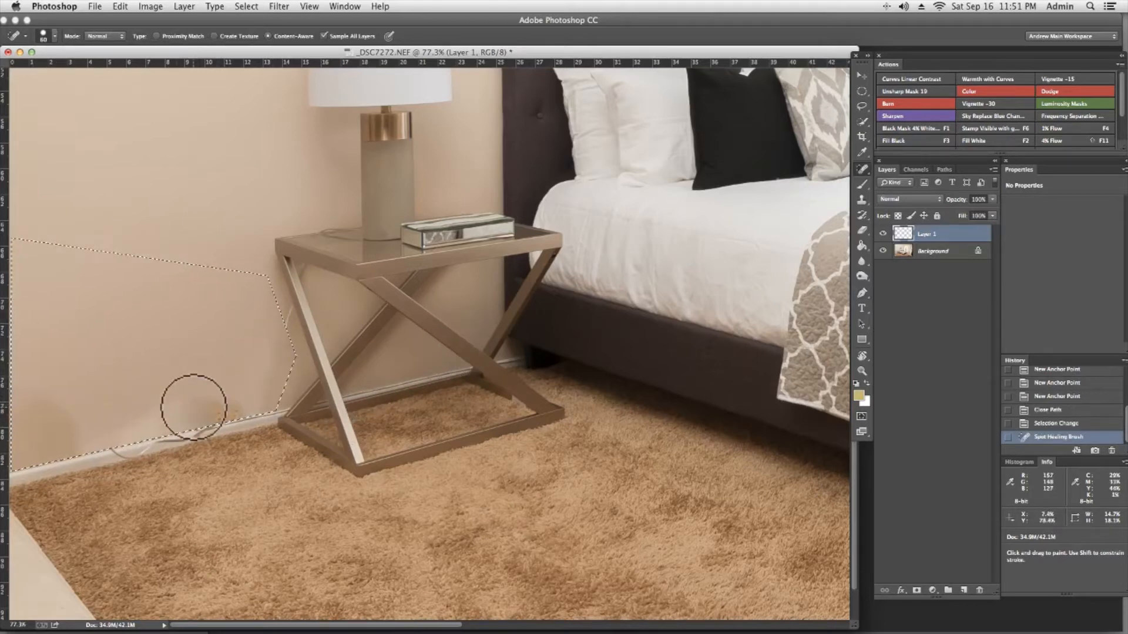
{"action": "key", "text": "bracketright"}
{"action": "mouse_move", "coordinate": [221, 410]}
{"action": "left_mouse_down"}
{"action": "mouse_move", "coordinate": [201, 400]}
{"action": "mouse_move", "coordinate": [177, 415]}
{"action": "left_mouse_up"}
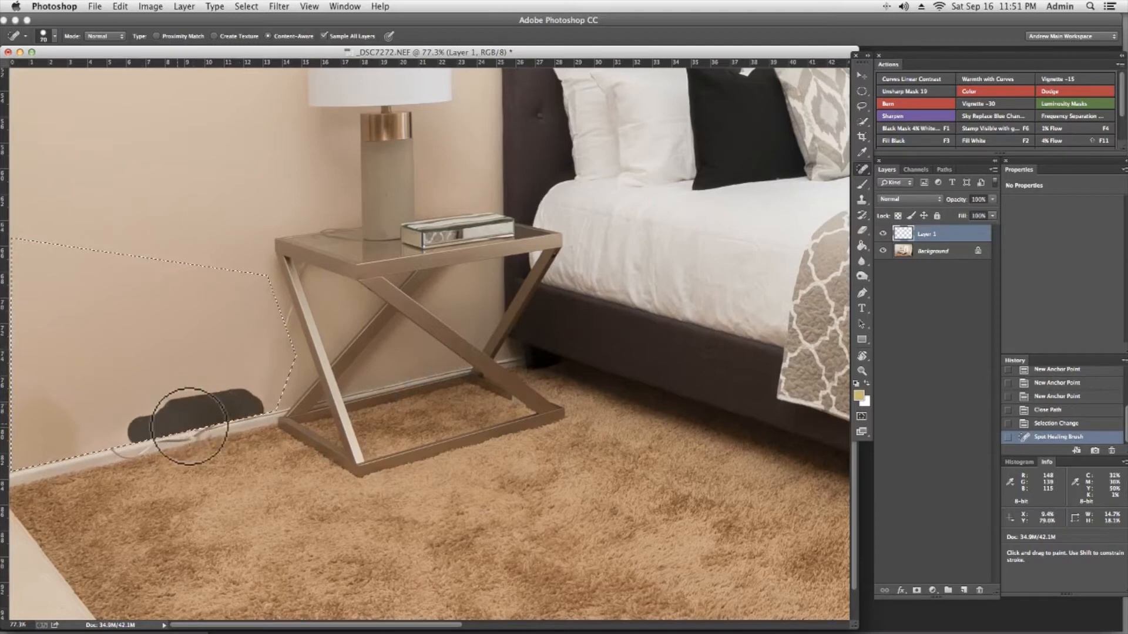
{"action": "mouse_move", "coordinate": [227, 411]}
{"action": "left_mouse_down"}
{"action": "mouse_move", "coordinate": [198, 418]}
{"action": "mouse_move", "coordinate": [303, 409]}
{"action": "mouse_move", "coordinate": [203, 412]}
{"action": "left_mouse_up"}
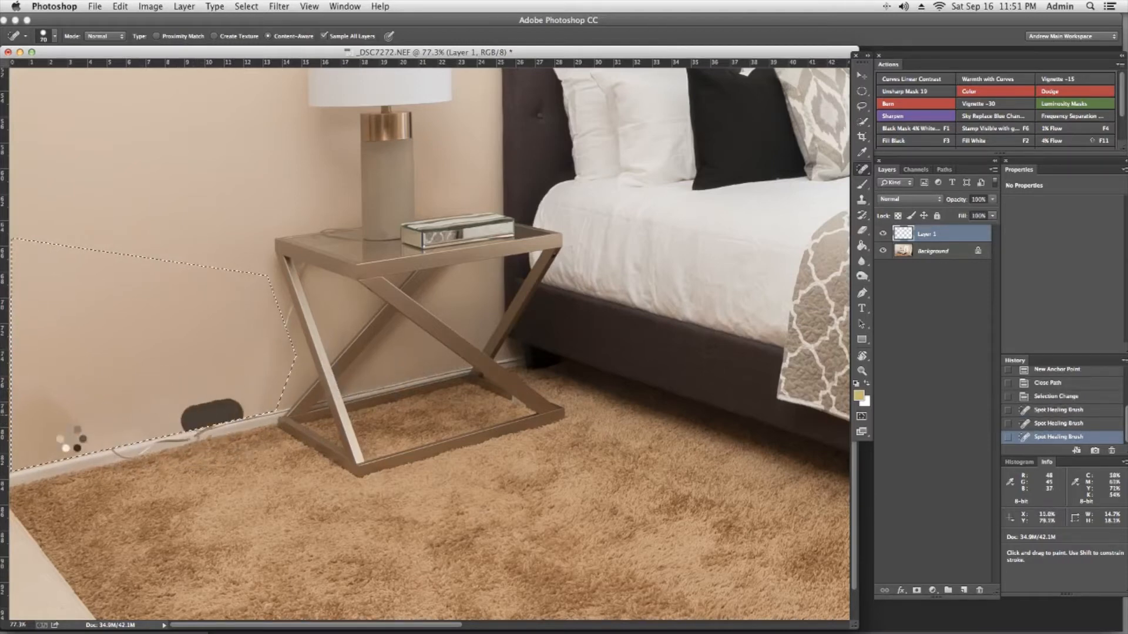
{"action": "left_click_drag", "start_coordinate": [76, 440], "coordinate": [37, 441]}
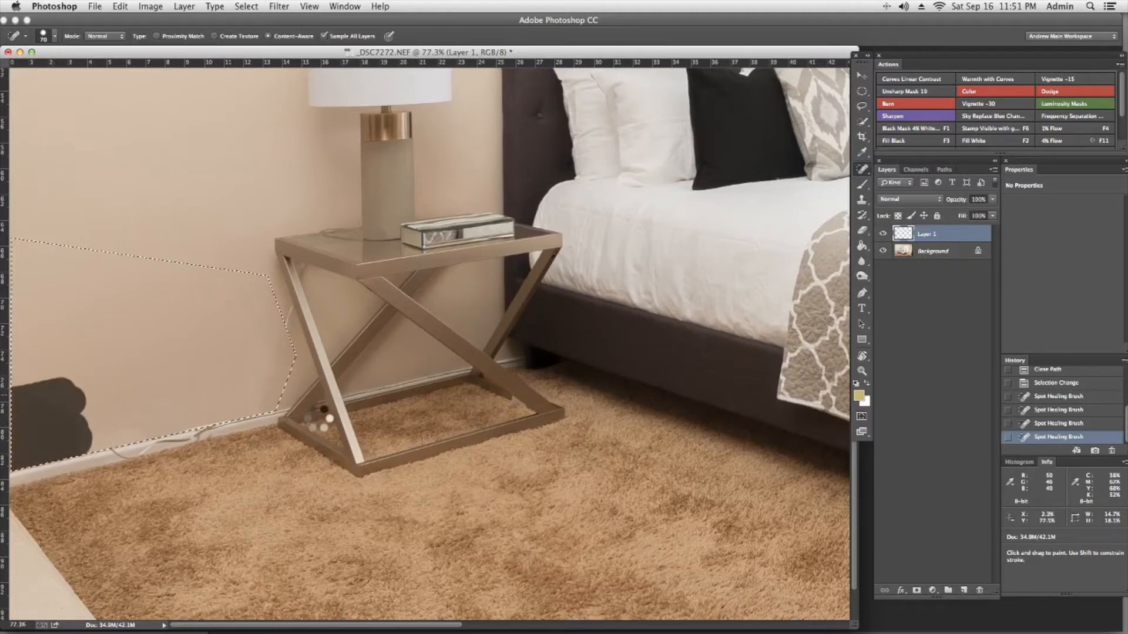
{"action": "left_click_drag", "start_coordinate": [271, 400], "coordinate": [221, 405]}
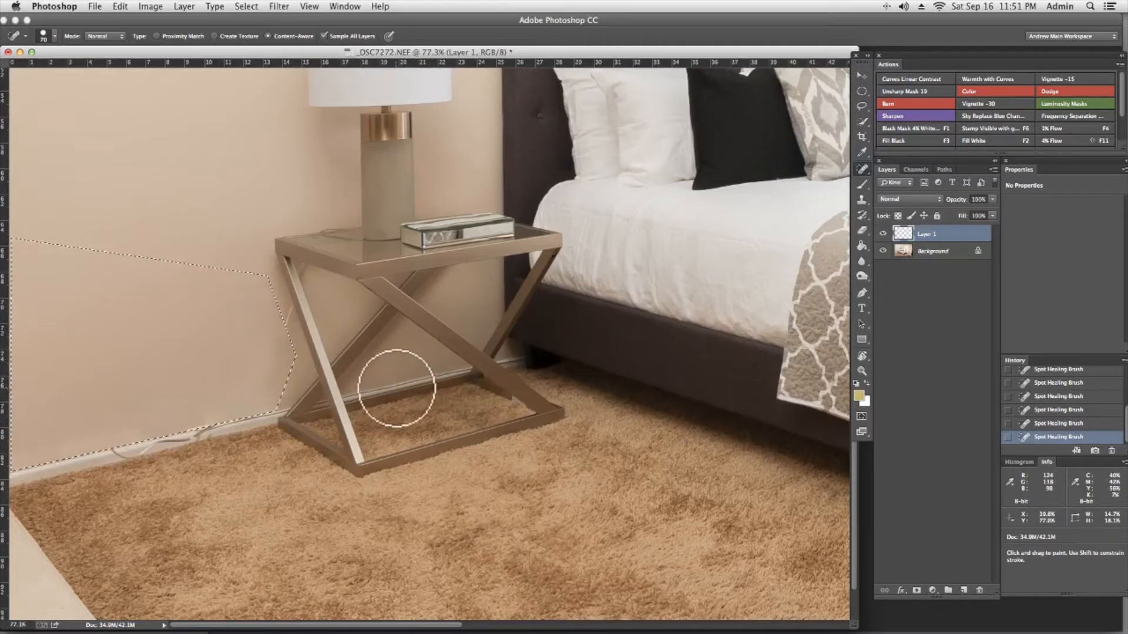
Step: Deselect and heal the remaining wall traces between the baseboard and the nightstand leg with the Spot Healing Brush at size 30
{"action": "key", "text": "ctrl+d"}
{"action": "key", "text": "bracketleft"}
{"action": "key", "text": "bracketleft"}
{"action": "key", "text": "bracketleft"}
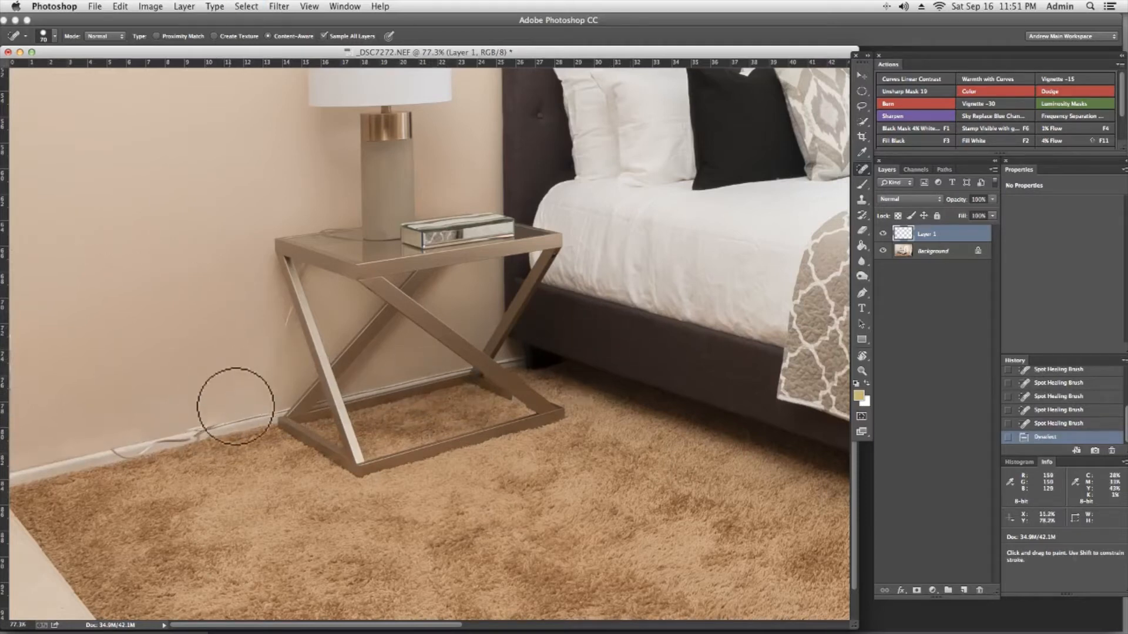
{"action": "key", "text": "bracketleft"}
{"action": "left_click_drag", "start_coordinate": [261, 351], "coordinate": [214, 412]}
{"action": "mouse_move", "coordinate": [275, 389]}
{"action": "left_mouse_down"}
{"action": "mouse_move", "coordinate": [238, 390]}
{"action": "mouse_move", "coordinate": [285, 378]}
{"action": "left_mouse_up"}
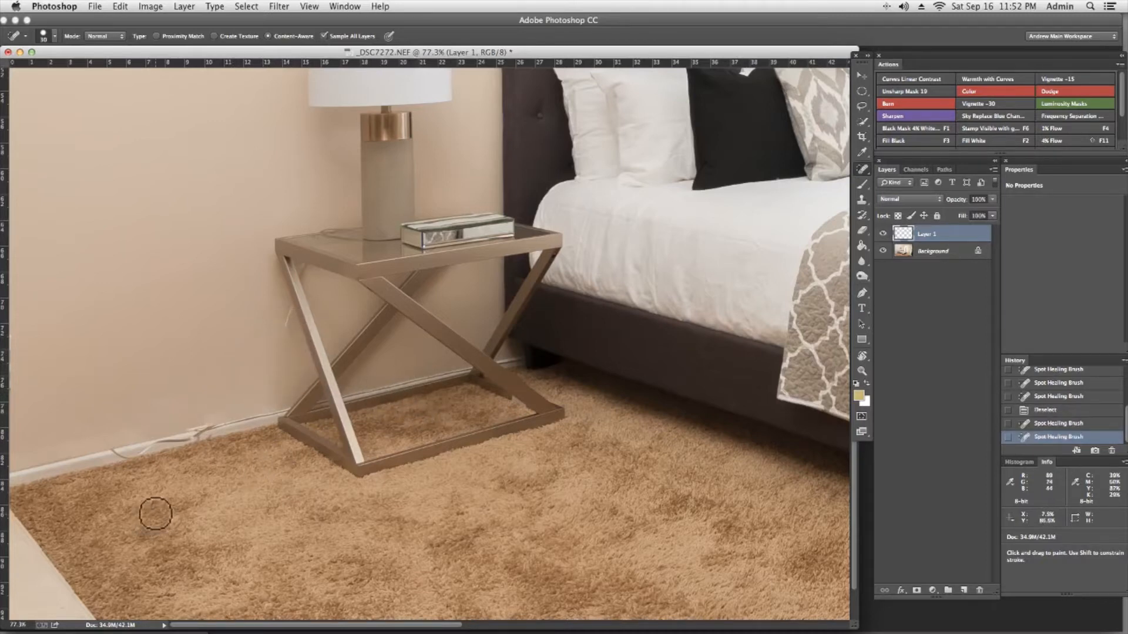
Step: Cover the cord lying across the baseboard by cloning clean baseboard over it with the Clone Stamp at size 60
{"action": "key", "text": "s"}
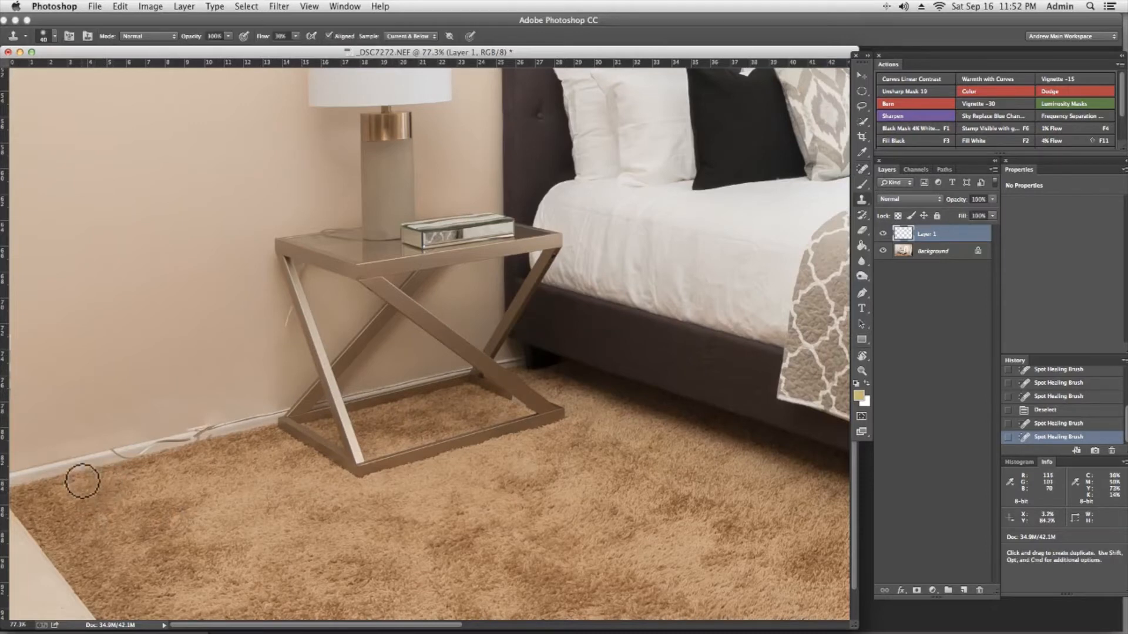
{"action": "key", "text": "bracketleft"}
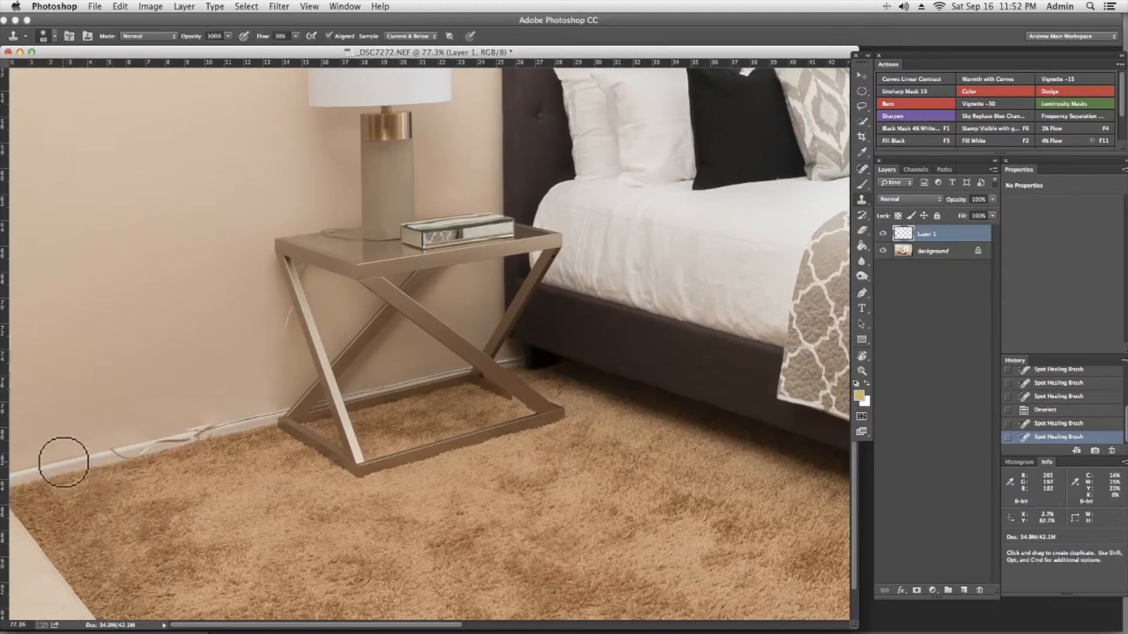
{"action": "left_click", "coordinate": [64, 460], "text": "alt"}
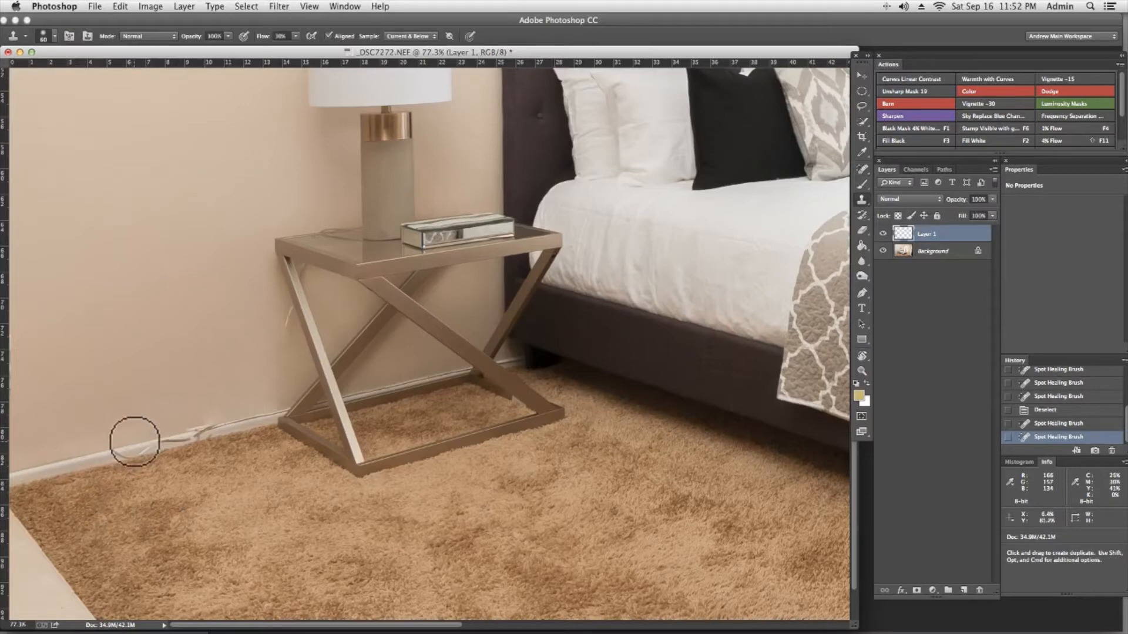
{"action": "mouse_move", "coordinate": [114, 448]}
{"action": "left_mouse_down"}
{"action": "mouse_move", "coordinate": [149, 449]}
{"action": "mouse_move", "coordinate": [100, 482]}
{"action": "mouse_move", "coordinate": [181, 491]}
{"action": "mouse_move", "coordinate": [276, 527]}
{"action": "mouse_move", "coordinate": [231, 419]}
{"action": "mouse_move", "coordinate": [189, 497]}
{"action": "mouse_move", "coordinate": [155, 463]}
{"action": "mouse_move", "coordinate": [114, 490]}
{"action": "mouse_move", "coordinate": [158, 491]}
{"action": "left_mouse_up"}
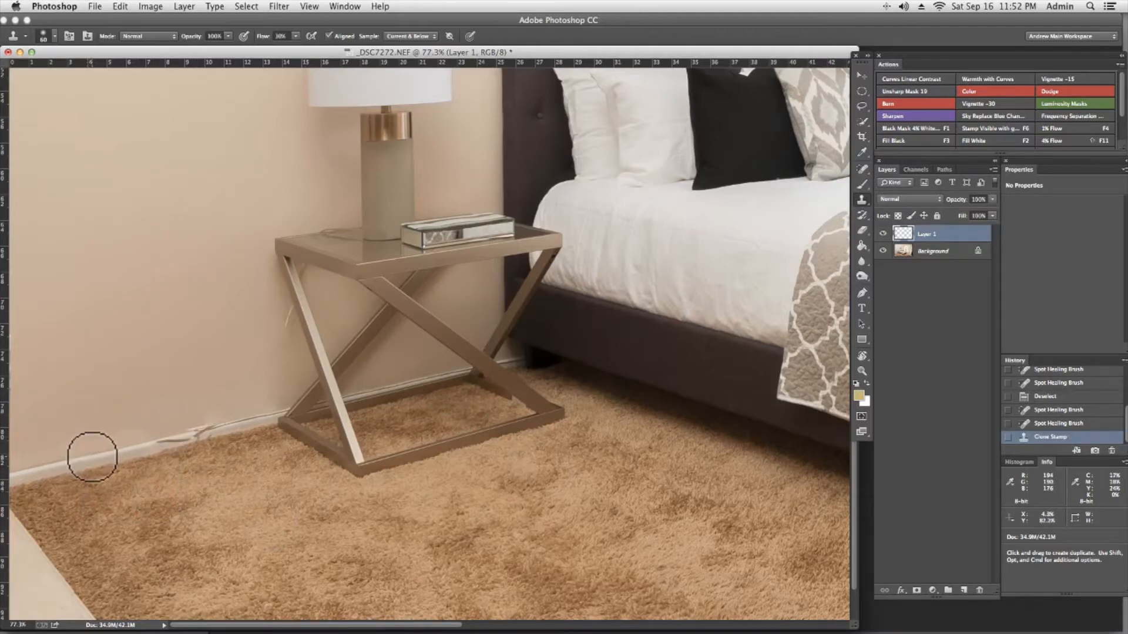
{"action": "left_click", "coordinate": [860, 168]}
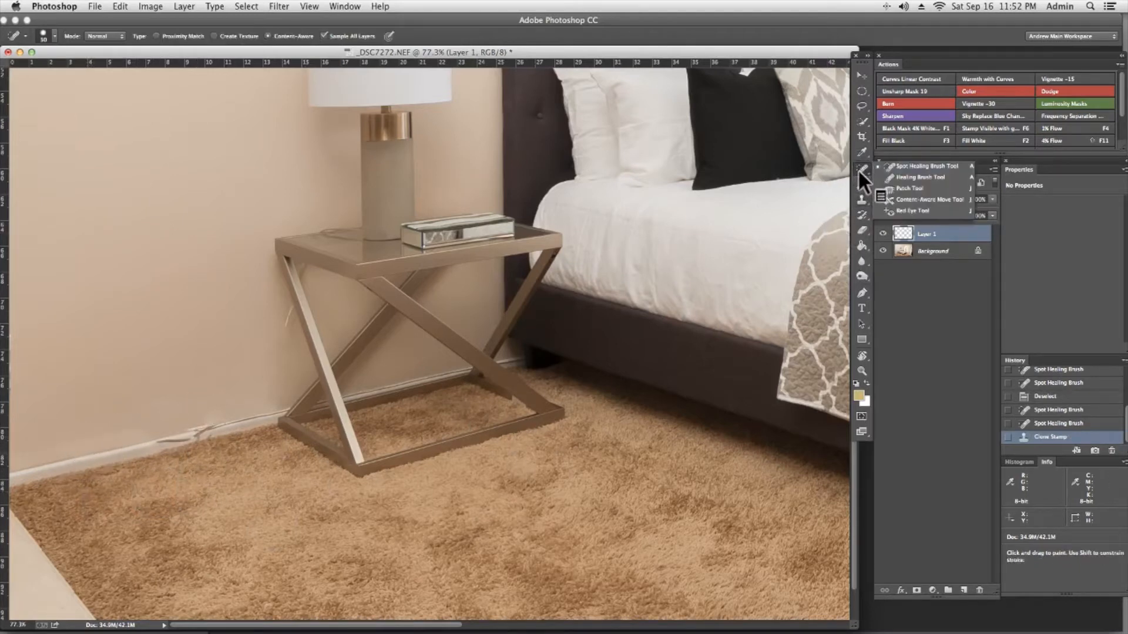
{"action": "left_click", "coordinate": [929, 167]}
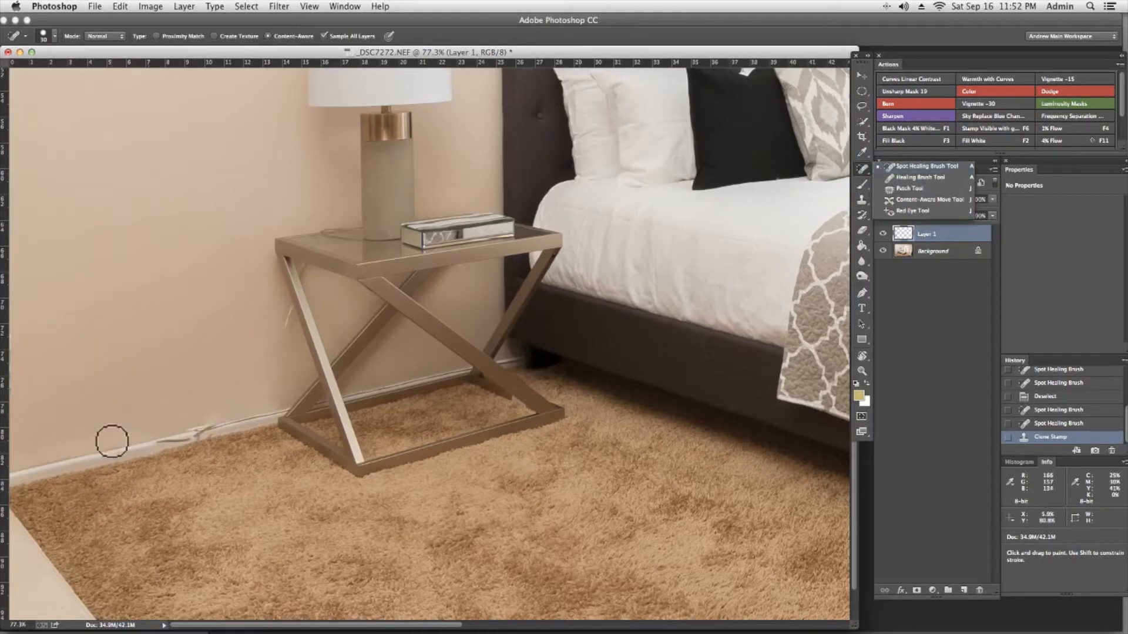
{"action": "key", "text": "s"}
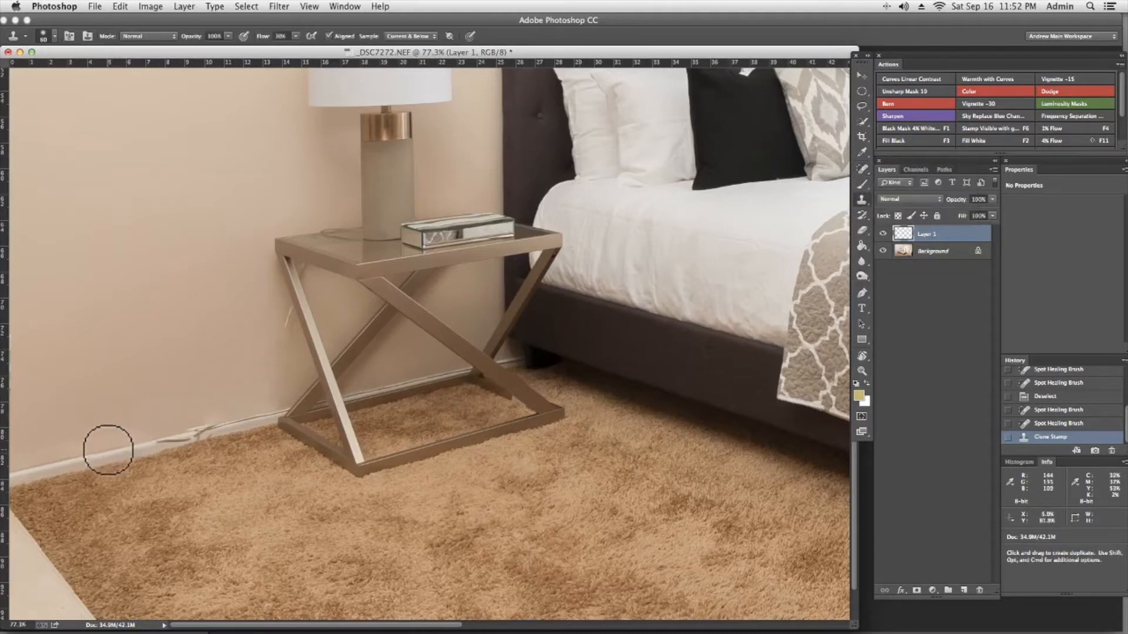
{"action": "left_click", "coordinate": [107, 453], "text": "alt"}
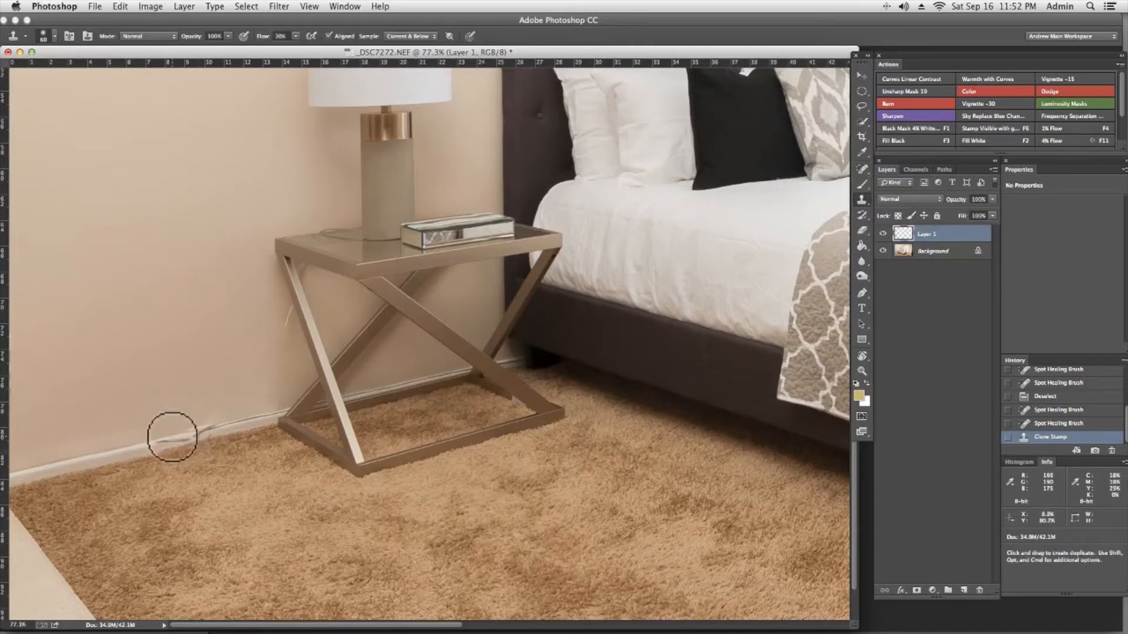
{"action": "left_click_drag", "start_coordinate": [174, 435], "coordinate": [214, 433]}
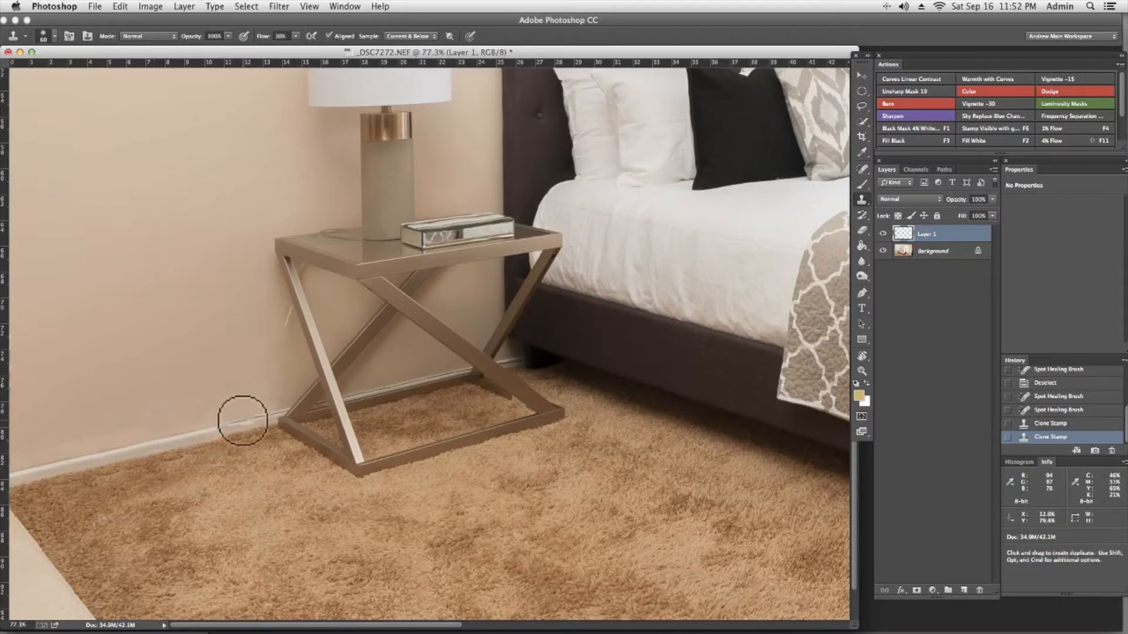
{"action": "mouse_move", "coordinate": [241, 421]}
{"action": "left_mouse_down"}
{"action": "mouse_move", "coordinate": [215, 432]}
{"action": "mouse_move", "coordinate": [231, 442]}
{"action": "mouse_move", "coordinate": [244, 436]}
{"action": "mouse_move", "coordinate": [189, 453]}
{"action": "left_mouse_up"}
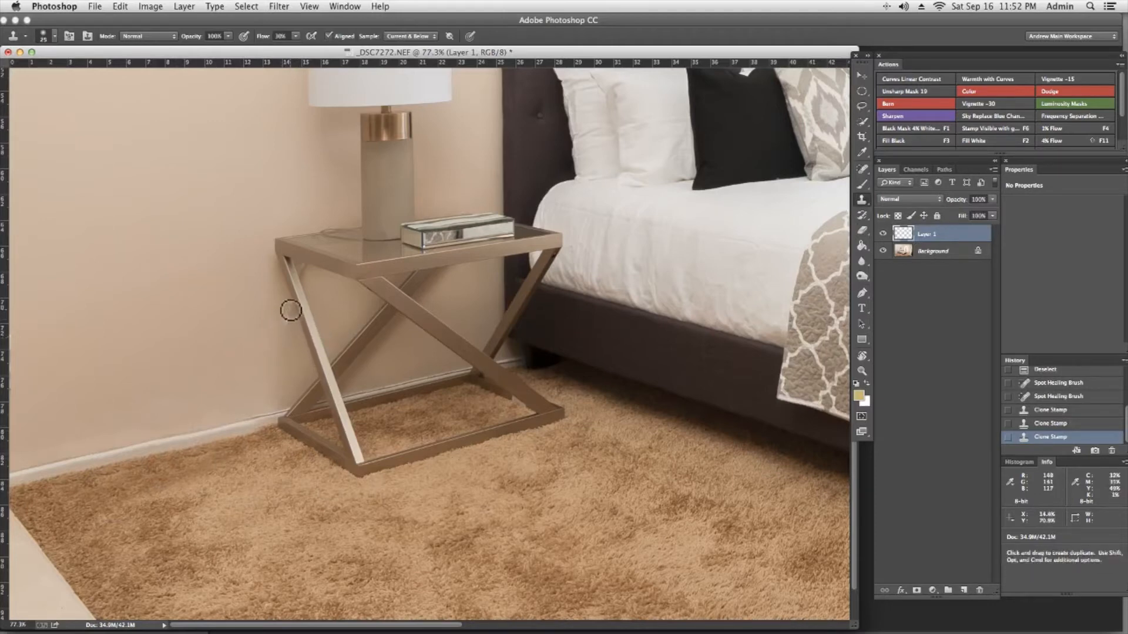
Step: Clean up the last bit of cord beside the nightstand leg with the Clone Stamp and Spot Healing Brush at size 25
{"action": "left_click", "coordinate": [284, 332]}
{"action": "key", "text": "j"}
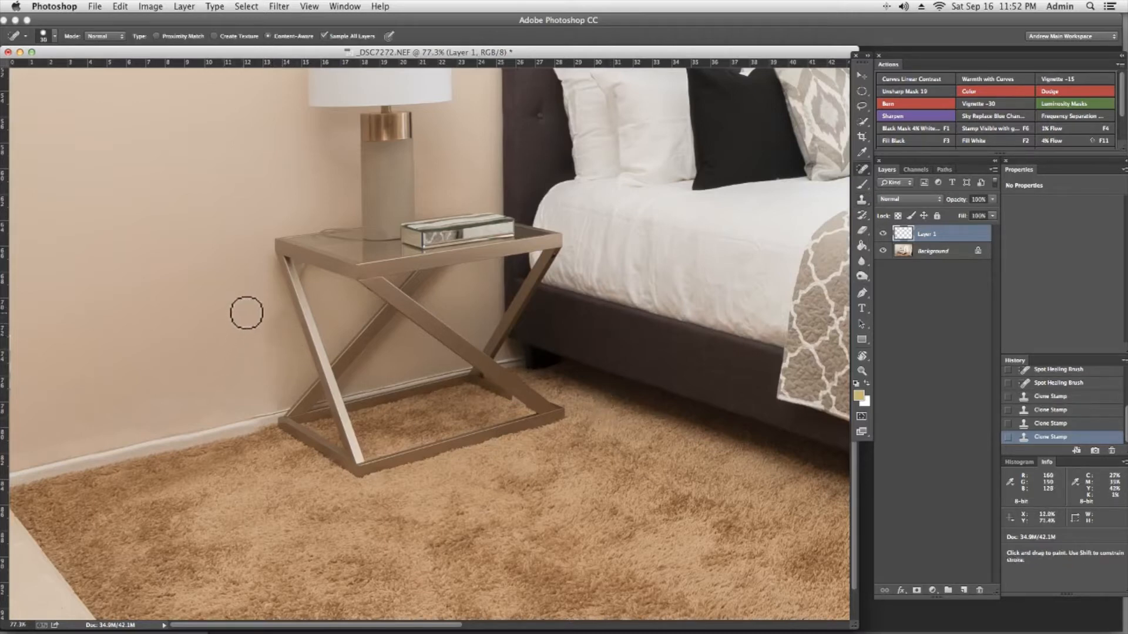
{"action": "key", "text": "bracketleft"}
{"action": "mouse_move", "coordinate": [272, 312]}
{"action": "left_mouse_down"}
{"action": "mouse_move", "coordinate": [262, 323]}
{"action": "mouse_move", "coordinate": [271, 343]}
{"action": "left_mouse_up"}
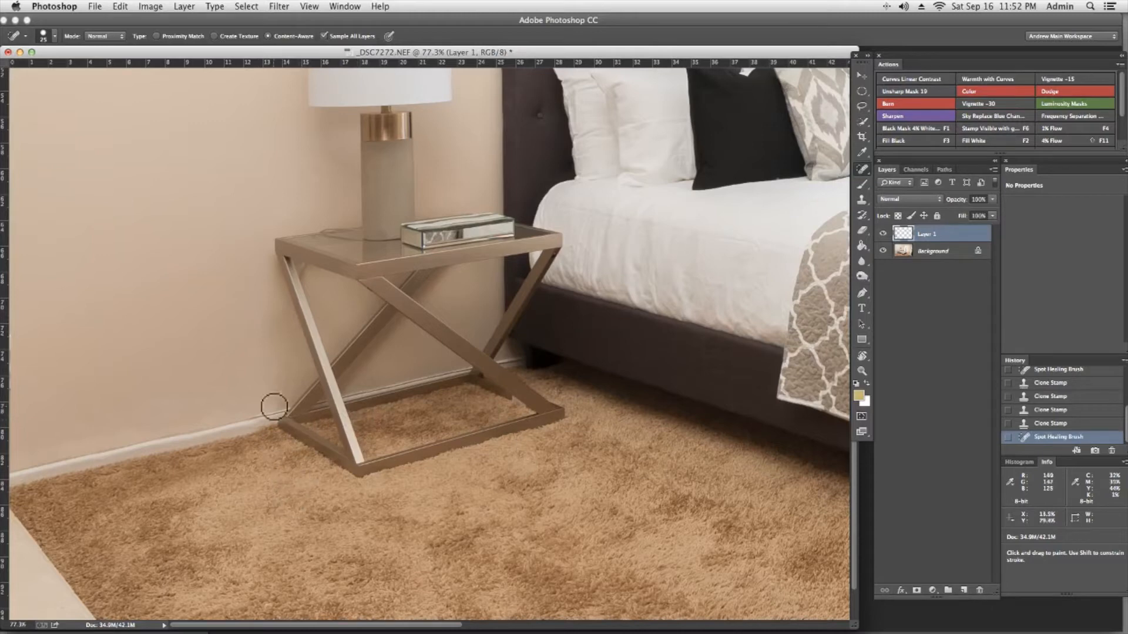
{"action": "key", "text": "super+0"}
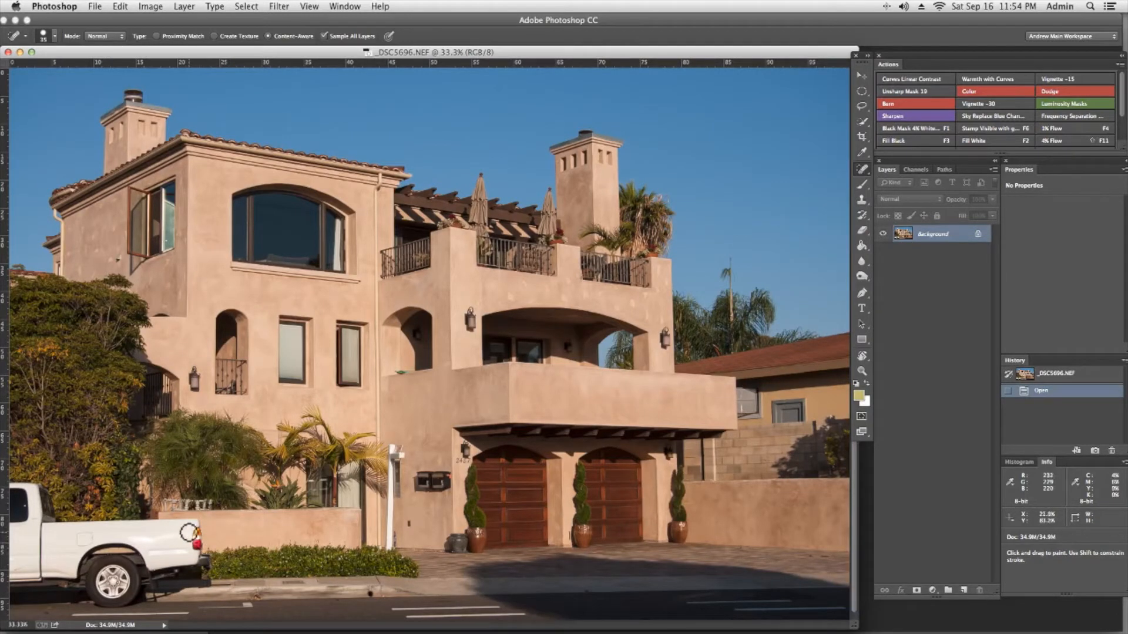
Step: Paint over the white pickup truck in front of the house with the Spot Healing Brush at size 90 to remove it
{"action": "key", "text": "bracketright"}
{"action": "key", "text": "bracketright"}
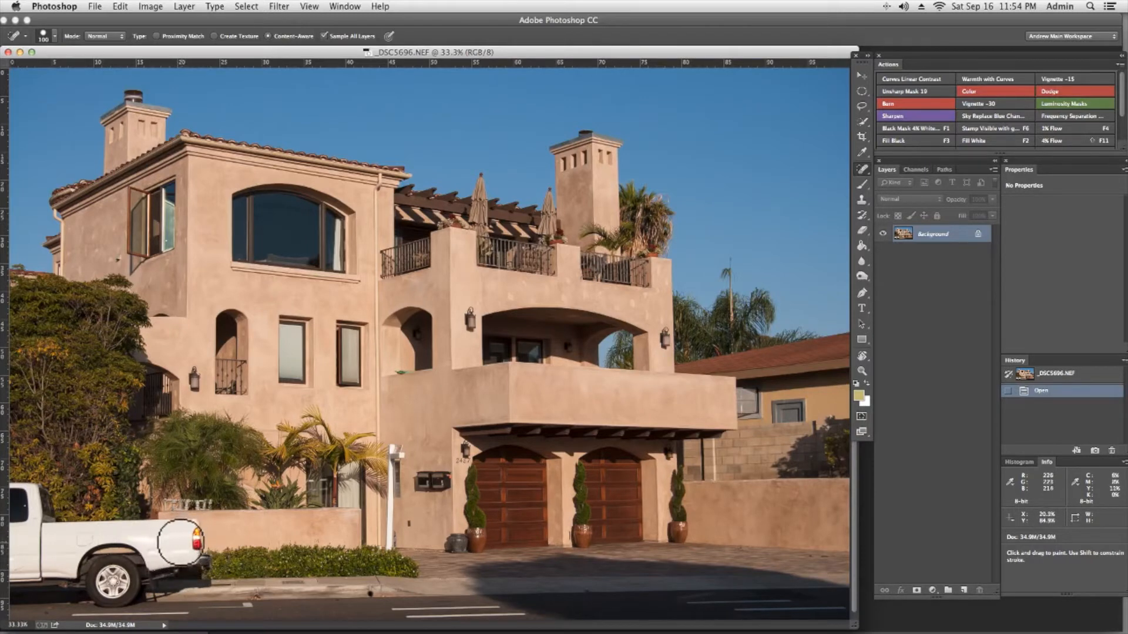
{"action": "left_click", "coordinate": [862, 166]}
{"action": "left_click", "coordinate": [914, 167]}
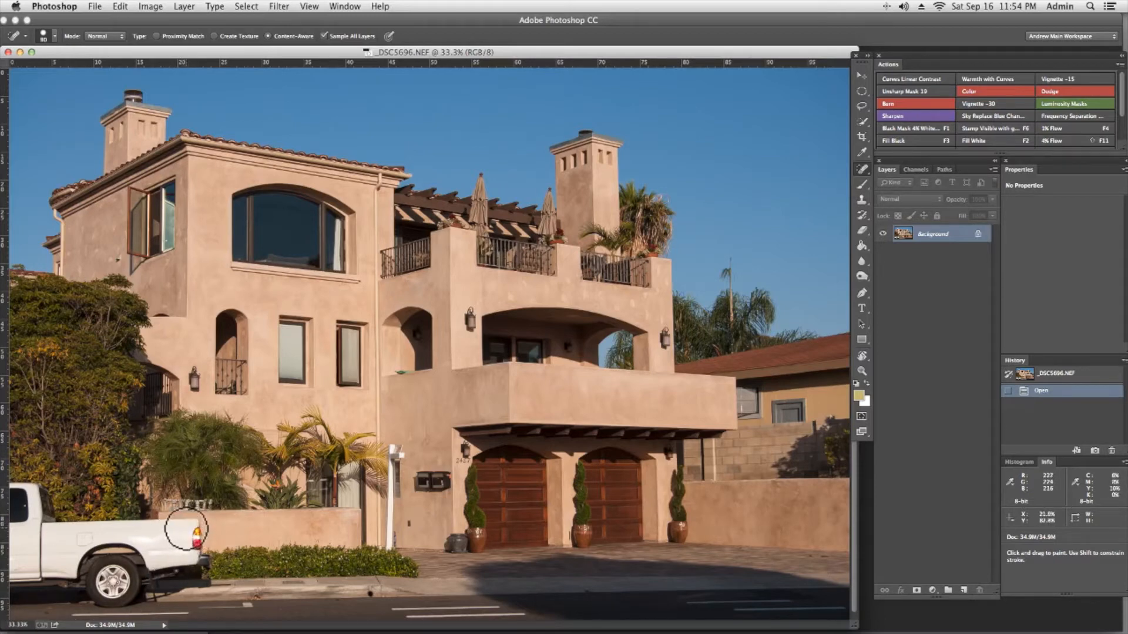
{"action": "mouse_move", "coordinate": [193, 525]}
{"action": "left_mouse_down"}
{"action": "mouse_move", "coordinate": [40, 532]}
{"action": "mouse_move", "coordinate": [67, 520]}
{"action": "mouse_move", "coordinate": [17, 512]}
{"action": "mouse_move", "coordinate": [23, 497]}
{"action": "mouse_move", "coordinate": [12, 506]}
{"action": "mouse_move", "coordinate": [37, 527]}
{"action": "mouse_move", "coordinate": [6, 564]}
{"action": "mouse_move", "coordinate": [43, 567]}
{"action": "mouse_move", "coordinate": [21, 583]}
{"action": "mouse_move", "coordinate": [94, 576]}
{"action": "mouse_move", "coordinate": [54, 597]}
{"action": "mouse_move", "coordinate": [132, 589]}
{"action": "mouse_move", "coordinate": [95, 603]}
{"action": "mouse_move", "coordinate": [203, 568]}
{"action": "mouse_move", "coordinate": [174, 570]}
{"action": "mouse_move", "coordinate": [145, 560]}
{"action": "left_mouse_up"}
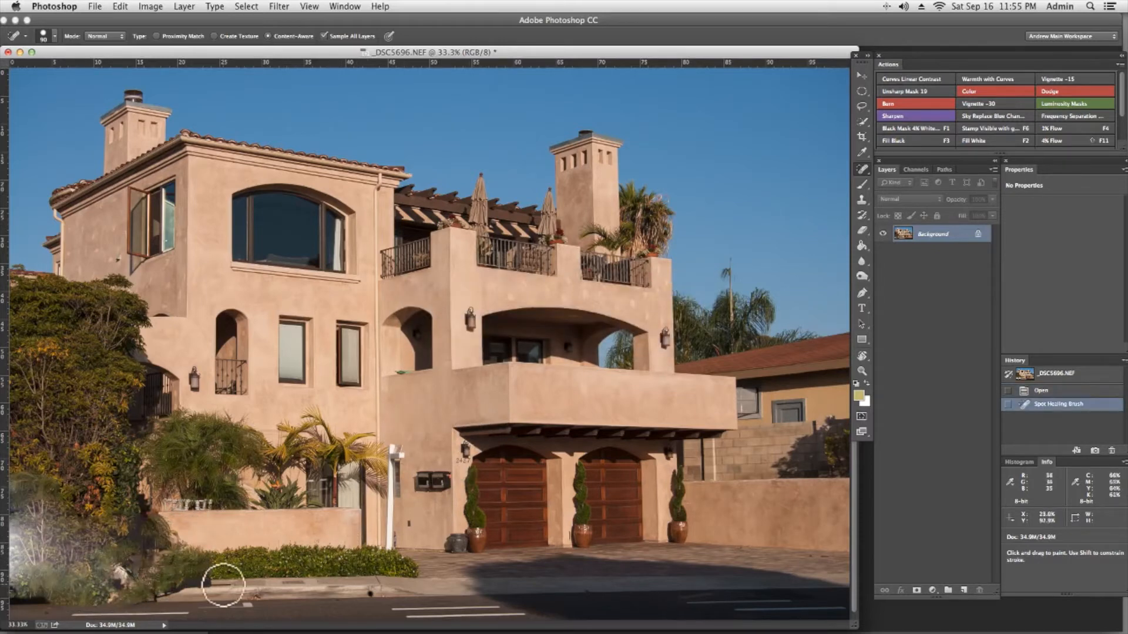
Step: Extend the hedge and curb over the area the truck occupied with the Clone Stamp at size 150, sampling near the clean curb
{"action": "key", "text": "s"}
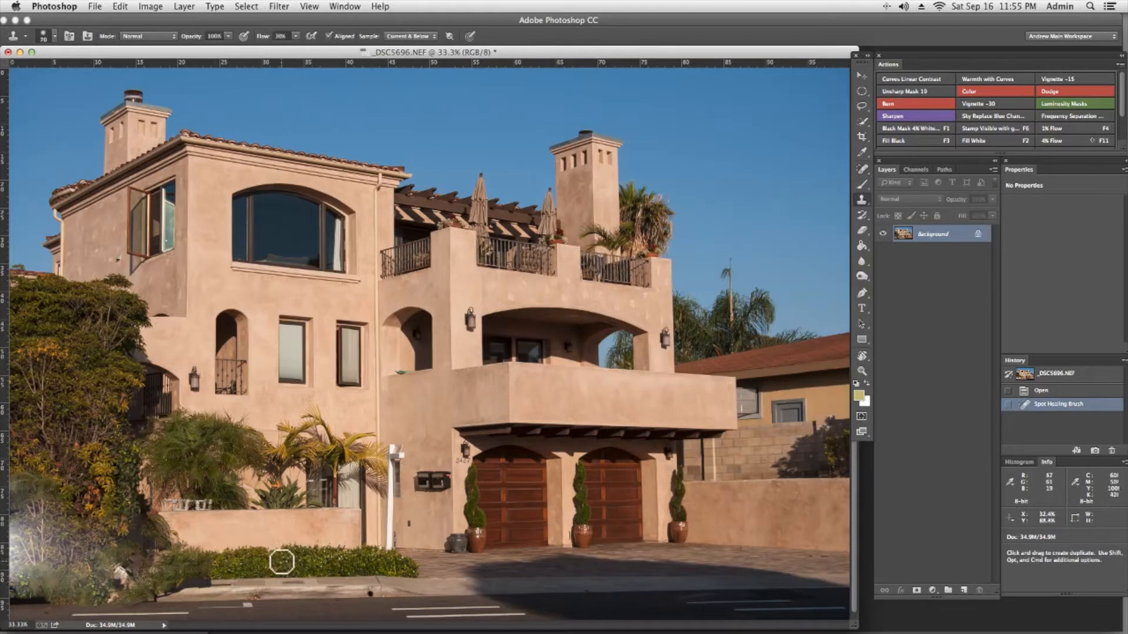
{"action": "key", "text": "bracketright"}
{"action": "key", "text": "bracketright"}
{"action": "key", "text": "bracketright"}
{"action": "key", "text": "bracketleft"}
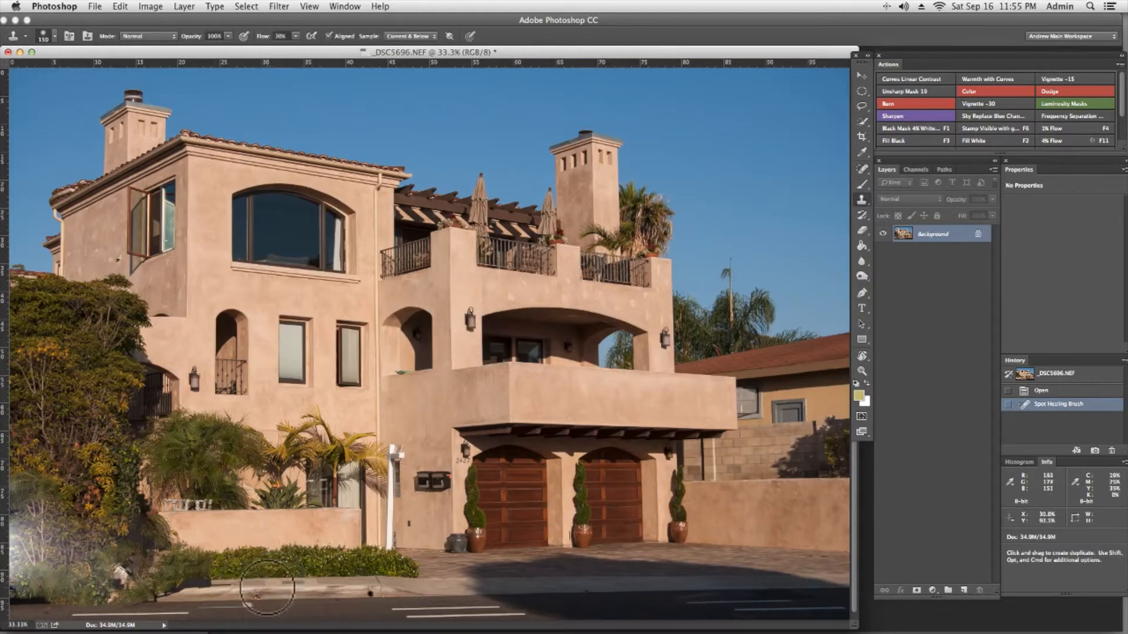
{"action": "left_click", "coordinate": [261, 590], "text": "alt"}
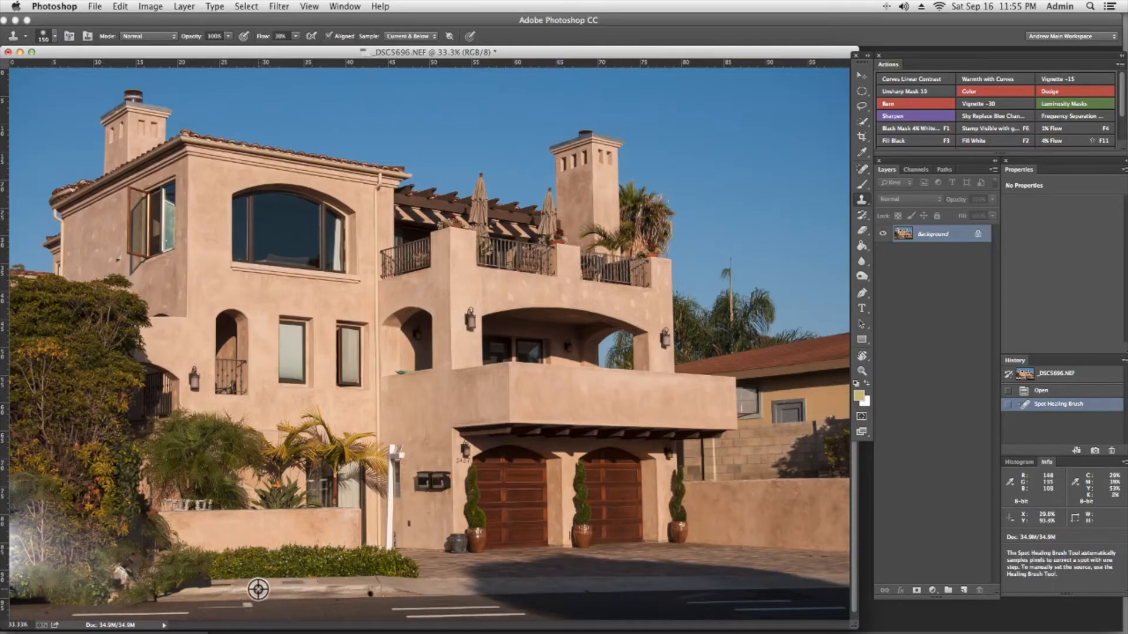
{"action": "mouse_move", "coordinate": [150, 576]}
{"action": "left_mouse_down"}
{"action": "mouse_move", "coordinate": [174, 582]}
{"action": "mouse_move", "coordinate": [166, 594]}
{"action": "mouse_move", "coordinate": [202, 569]}
{"action": "mouse_move", "coordinate": [151, 566]}
{"action": "mouse_move", "coordinate": [206, 584]}
{"action": "mouse_move", "coordinate": [113, 591]}
{"action": "mouse_move", "coordinate": [121, 597]}
{"action": "mouse_move", "coordinate": [109, 573]}
{"action": "left_mouse_up"}
Step: Clone the curb and road edge across the rest of the truck area and cover the pale blur in the bushes with foliage
{"action": "left_click", "coordinate": [238, 593], "text": "alt"}
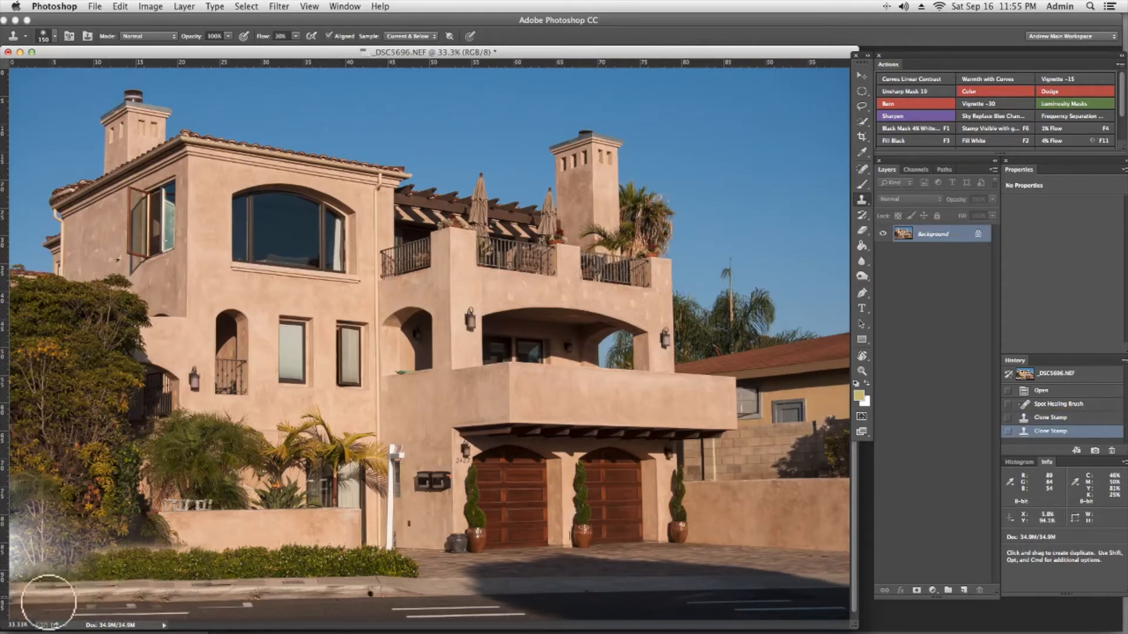
{"action": "left_click_drag", "start_coordinate": [46, 609], "coordinate": [171, 597]}
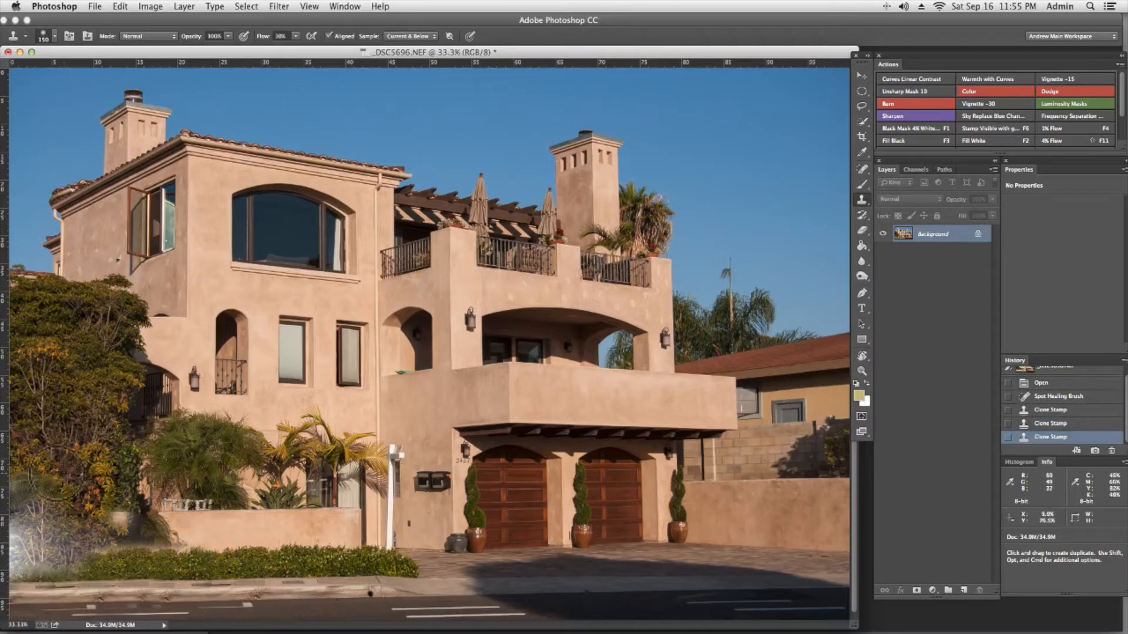
{"action": "mouse_move", "coordinate": [28, 521]}
{"action": "left_mouse_down"}
{"action": "mouse_move", "coordinate": [37, 534]}
{"action": "mouse_move", "coordinate": [67, 536]}
{"action": "left_mouse_up"}
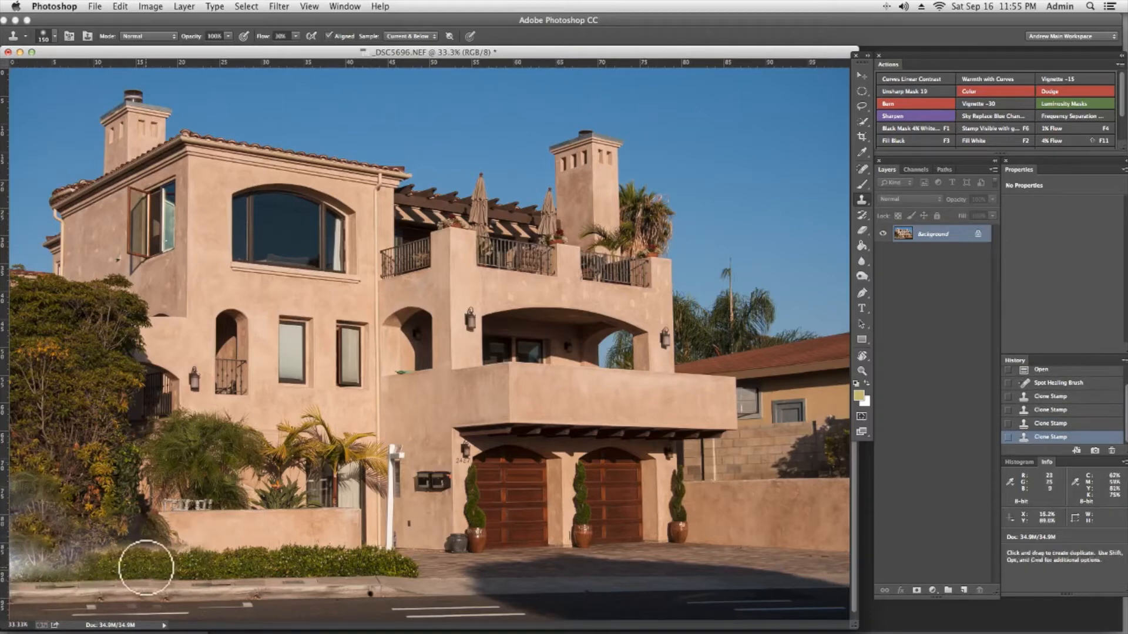
{"action": "mouse_move", "coordinate": [36, 563]}
{"action": "left_mouse_down"}
{"action": "mouse_move", "coordinate": [8, 569]}
{"action": "mouse_move", "coordinate": [66, 555]}
{"action": "left_mouse_up"}
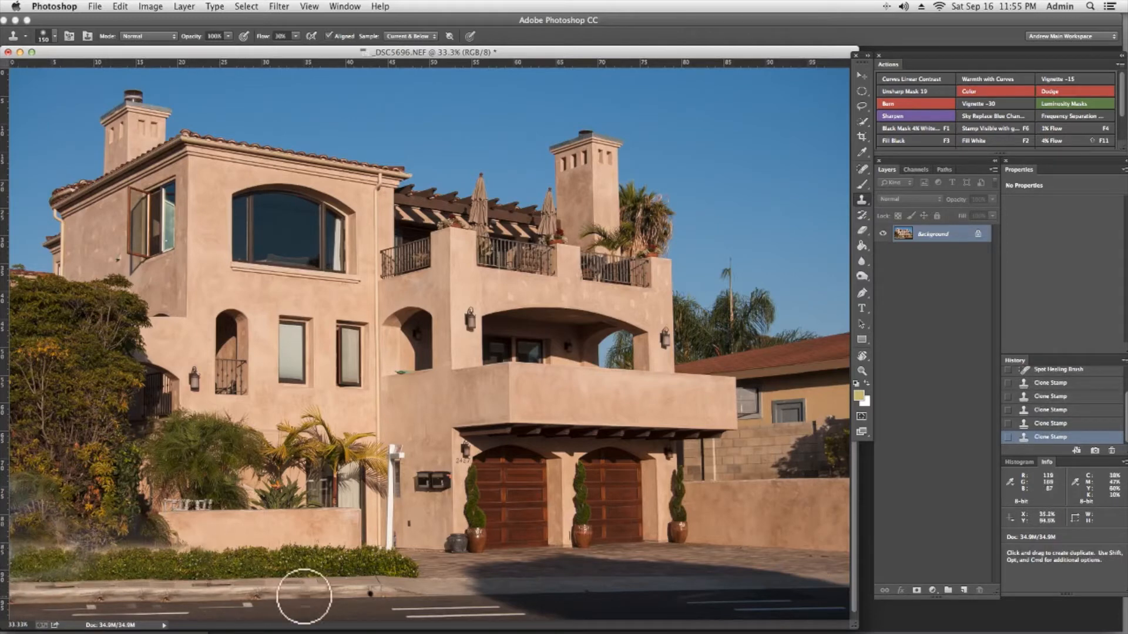
Step: Heal the stray repeated white marks on the road below the curb with a small Spot Healing Brush
{"action": "key", "text": "bracketleft"}
{"action": "key", "text": "bracketleft"}
{"action": "key", "text": "bracketleft"}
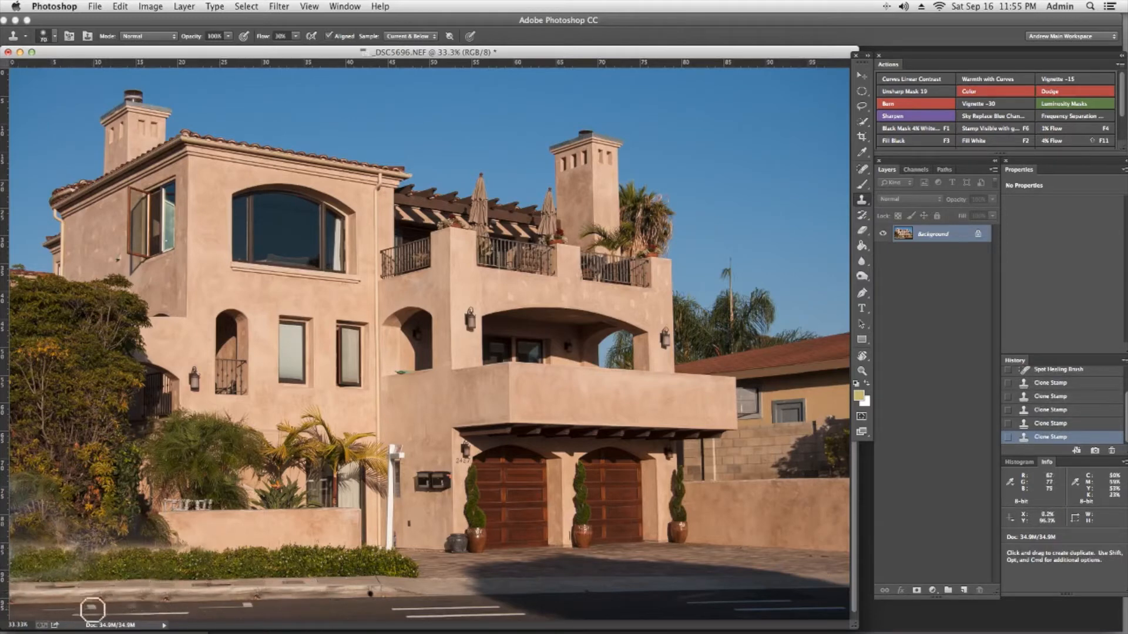
{"action": "key", "text": "j"}
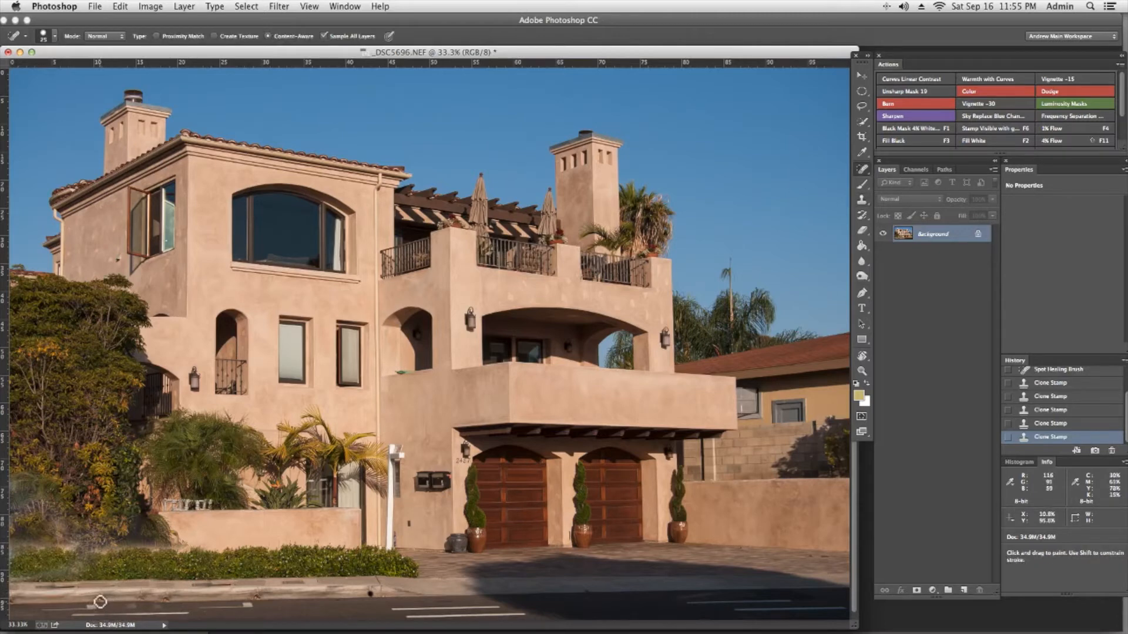
{"action": "left_click_drag", "start_coordinate": [88, 607], "coordinate": [109, 605]}
{"action": "left_click", "coordinate": [150, 602]}
{"action": "left_click", "coordinate": [171, 601]}
{"action": "left_click", "coordinate": [253, 599]}
{"action": "left_click", "coordinate": [102, 599]}
{"action": "left_click_drag", "start_coordinate": [85, 607], "coordinate": [79, 615]}
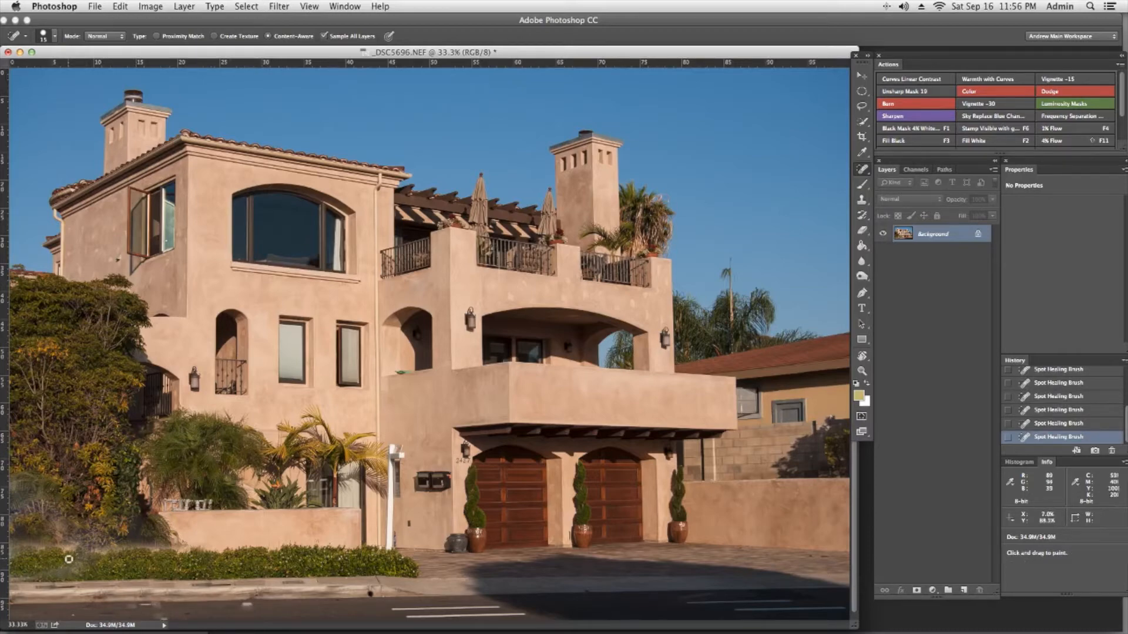
Step: Remove the white lane lines and stray marks from the road below the curb with the Spot Healing Brush, enlarged to size 35
{"action": "key", "text": "super+space"}
{"action": "left_click_drag", "start_coordinate": [60, 554], "coordinate": [326, 377]}
{"action": "key", "text": "space"}
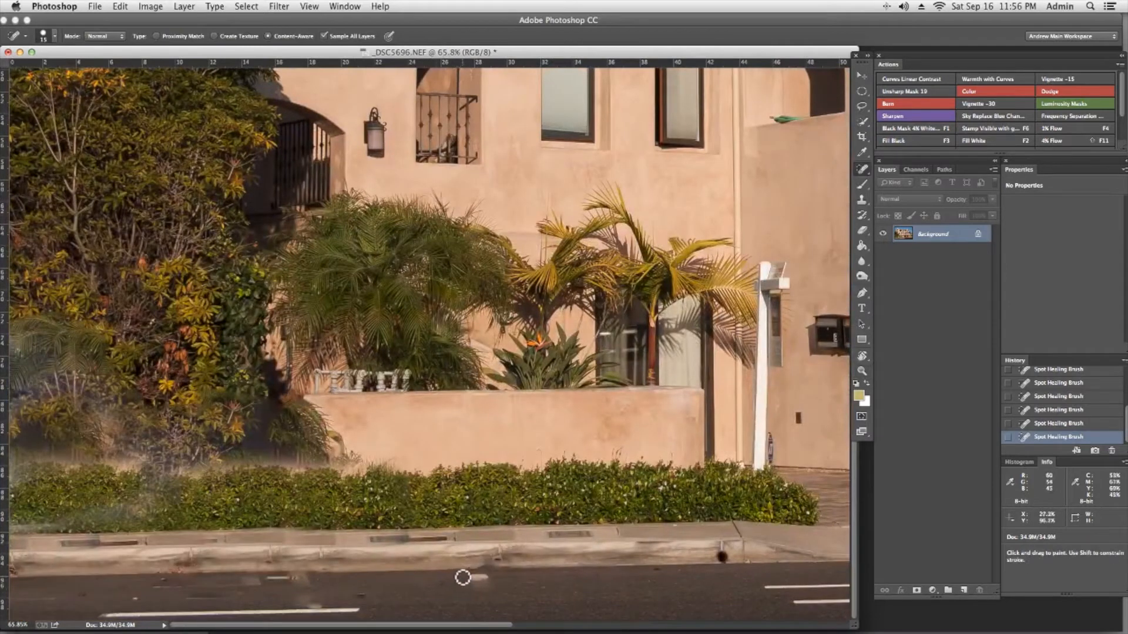
{"action": "left_click_drag", "start_coordinate": [462, 579], "coordinate": [496, 582]}
{"action": "left_click_drag", "start_coordinate": [268, 578], "coordinate": [141, 591]}
{"action": "key", "text": "bracketright"}
{"action": "mouse_move", "coordinate": [355, 602]}
{"action": "left_mouse_down"}
{"action": "mouse_move", "coordinate": [183, 613]}
{"action": "mouse_move", "coordinate": [151, 584]}
{"action": "mouse_move", "coordinate": [161, 584]}
{"action": "left_mouse_up"}
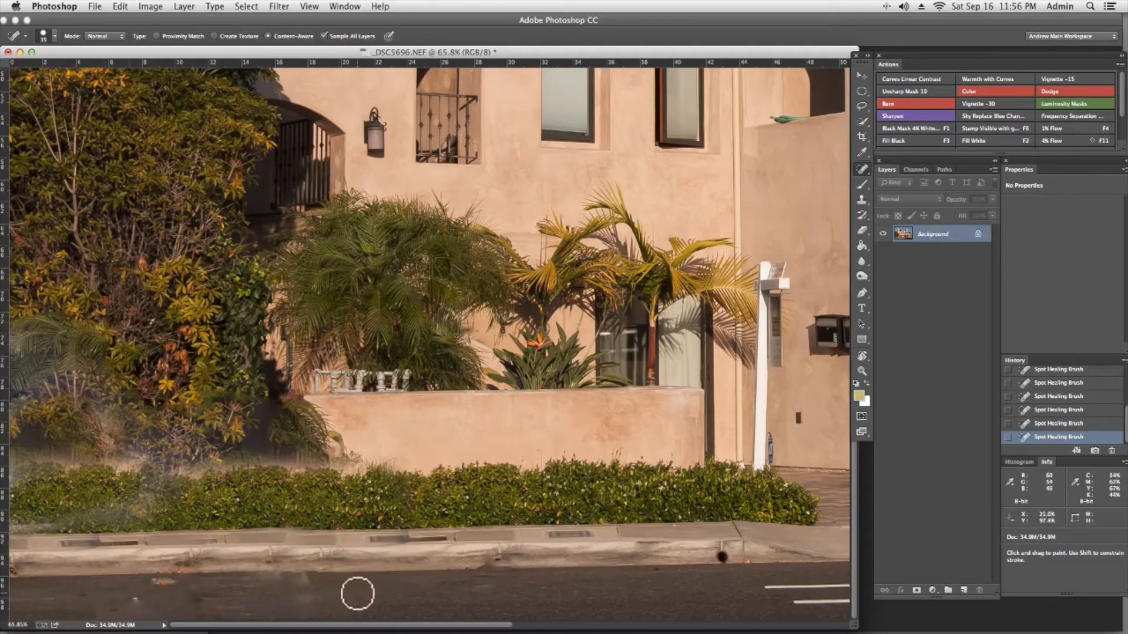
Step: Heal the leftover smudges on the road in front of the curb and revert the last healing stroke
{"action": "mouse_move", "coordinate": [458, 585]}
{"action": "left_mouse_down"}
{"action": "mouse_move", "coordinate": [504, 583]}
{"action": "mouse_move", "coordinate": [491, 589]}
{"action": "left_mouse_up"}
{"action": "left_click_drag", "start_coordinate": [326, 582], "coordinate": [247, 582]}
{"action": "mouse_move", "coordinate": [166, 584]}
{"action": "left_mouse_down"}
{"action": "mouse_move", "coordinate": [151, 582]}
{"action": "mouse_move", "coordinate": [165, 583]}
{"action": "left_mouse_up"}
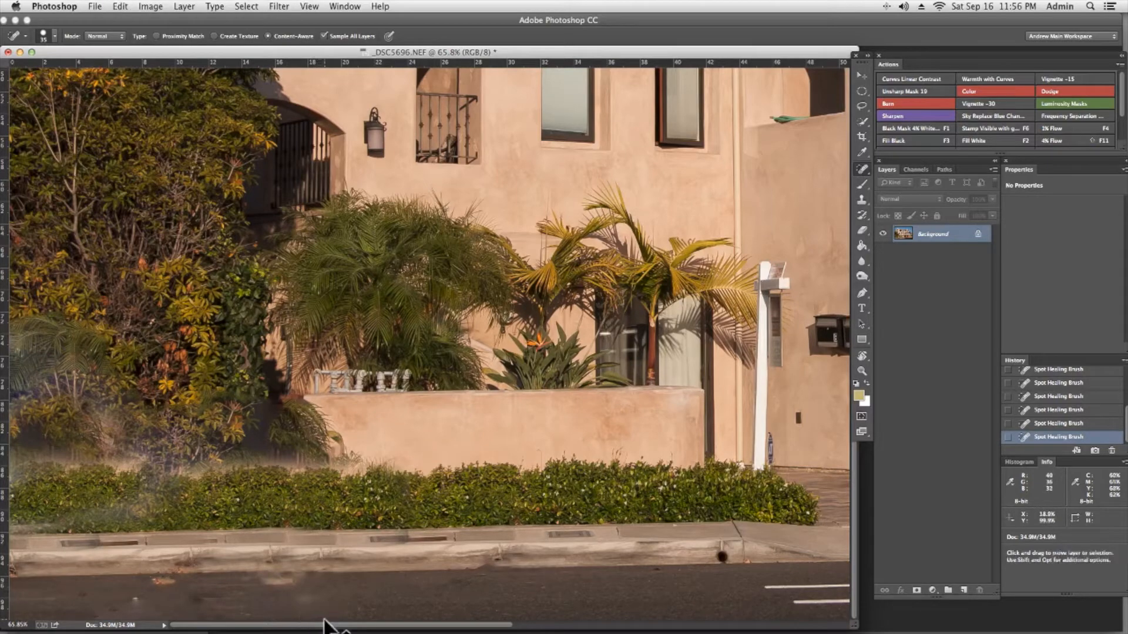
{"action": "left_click", "coordinate": [1061, 424]}
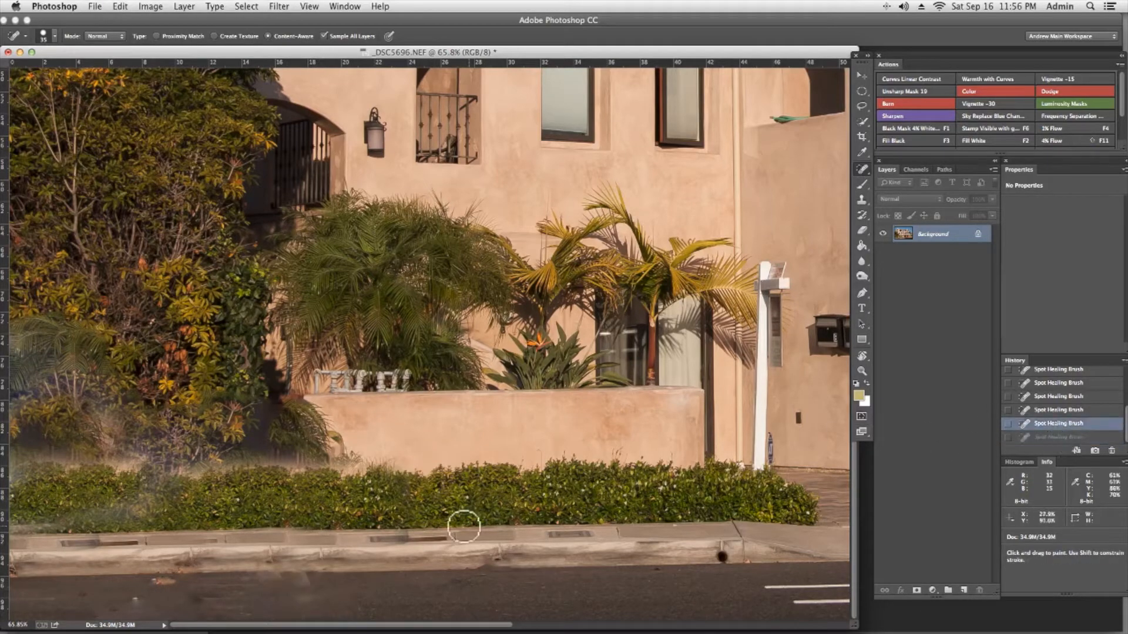
Step: Paint over the dark patch on the sidewalk below the hedge with a size 20 Brush in a color sampled from the clean pavement
{"action": "key", "text": "b"}
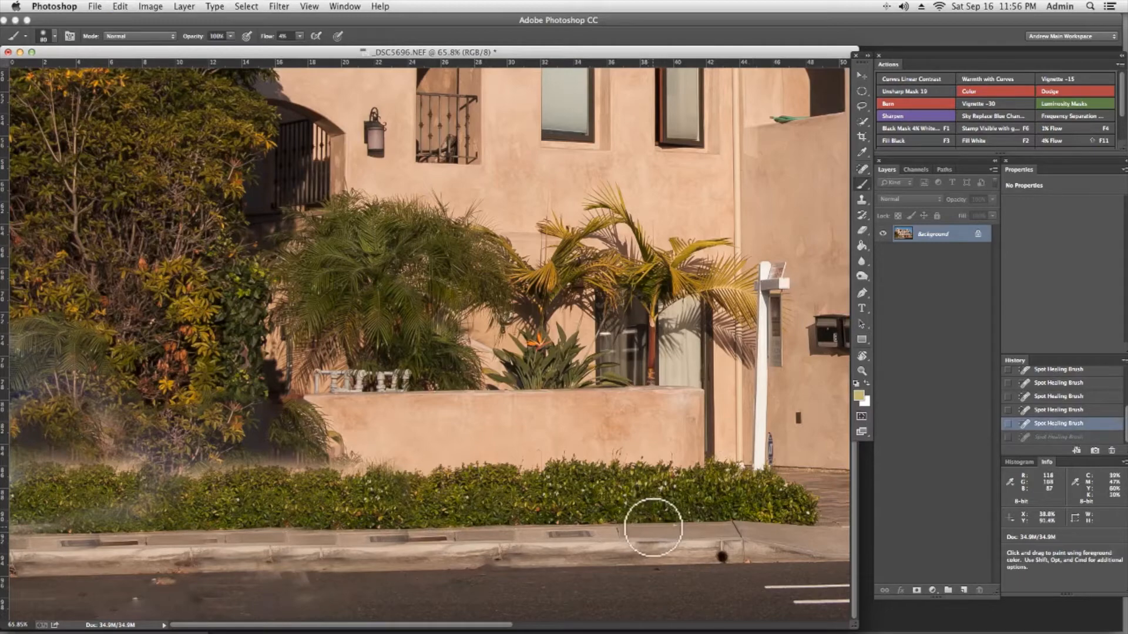
{"action": "key", "text": "alt"}
{"action": "left_click", "coordinate": [650, 529], "text": "alt"}
{"action": "key", "text": "bracketleft"}
{"action": "key", "text": "bracketleft"}
{"action": "key", "text": "bracketleft"}
{"action": "key", "text": "bracketleft"}
{"action": "key", "text": "bracketleft"}
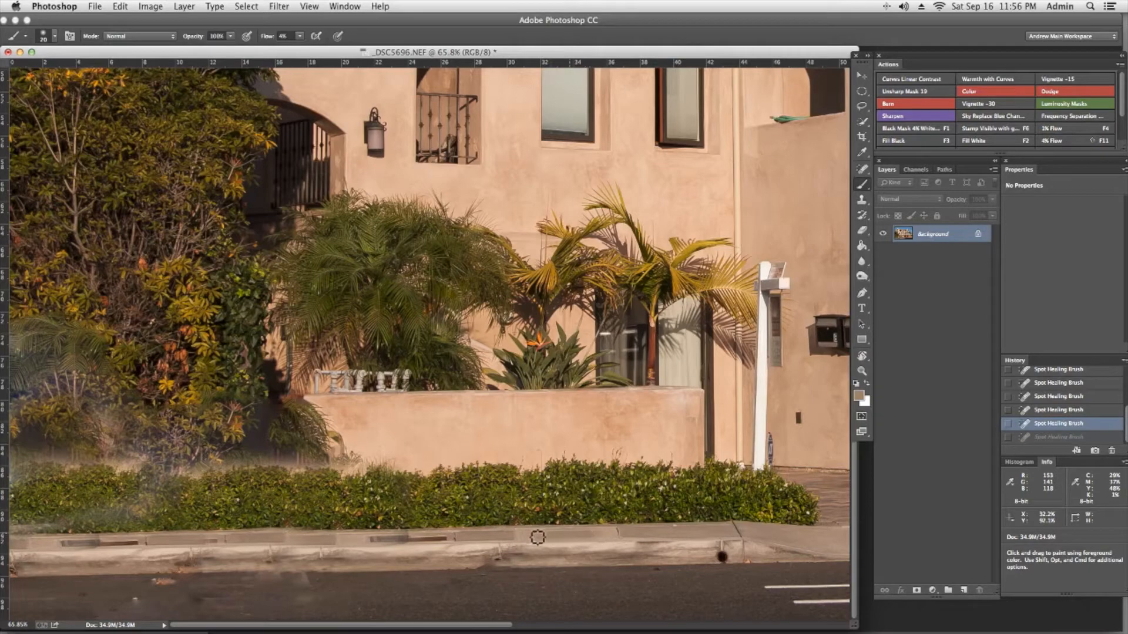
{"action": "left_click_drag", "start_coordinate": [537, 537], "coordinate": [440, 532]}
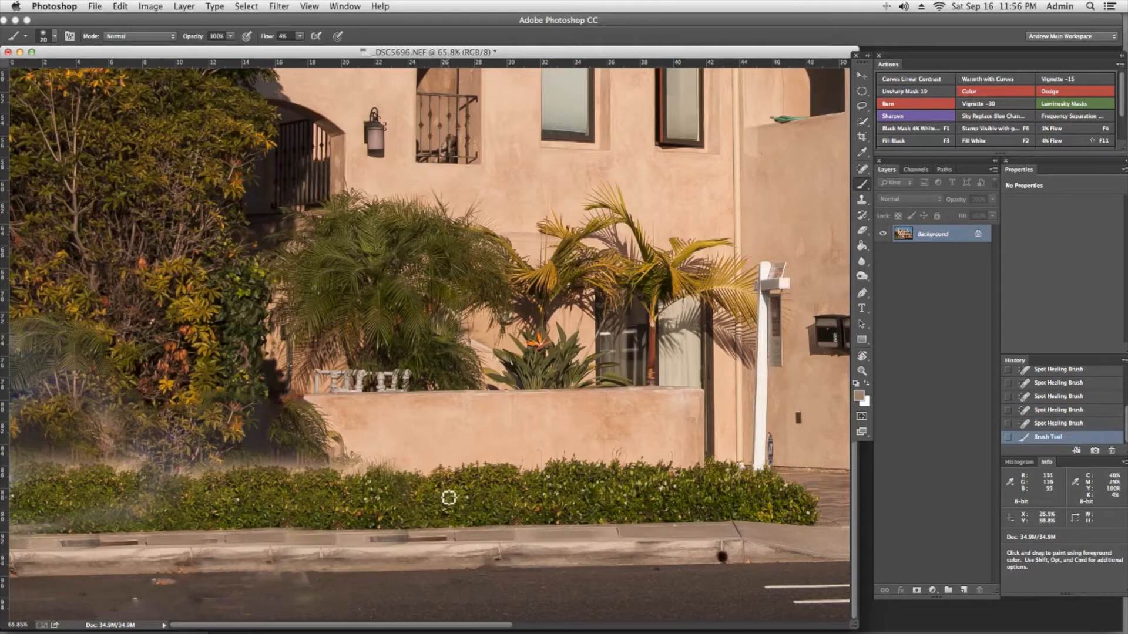
Step: Raise the brush flow to 10% and paint over the remaining dark patches along the sidewalk and curb
{"action": "key", "text": "shift+1"}
{"action": "key", "text": "bracketright"}
{"action": "mouse_move", "coordinate": [423, 539]}
{"action": "left_mouse_down"}
{"action": "mouse_move", "coordinate": [400, 540]}
{"action": "mouse_move", "coordinate": [452, 535]}
{"action": "mouse_move", "coordinate": [55, 546]}
{"action": "mouse_move", "coordinate": [102, 527]}
{"action": "mouse_move", "coordinate": [73, 541]}
{"action": "left_mouse_up"}
{"action": "key", "text": "bracketleft"}
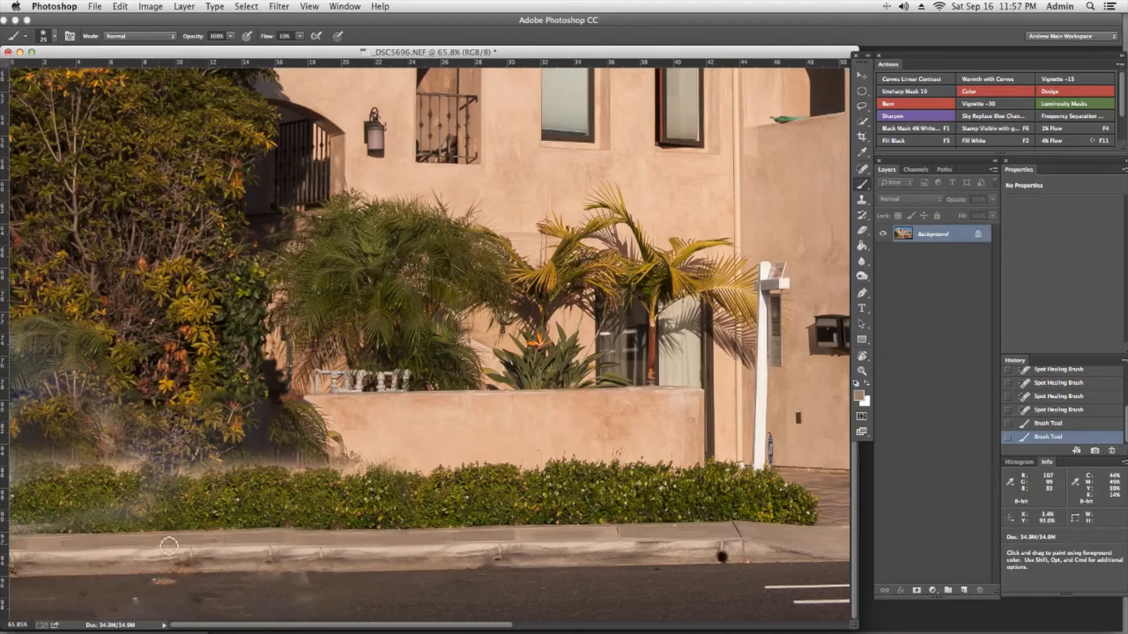
{"action": "left_click_drag", "start_coordinate": [164, 542], "coordinate": [194, 544]}
{"action": "mouse_move", "coordinate": [257, 558]}
{"action": "left_mouse_down"}
{"action": "mouse_move", "coordinate": [219, 541]}
{"action": "mouse_move", "coordinate": [228, 547]}
{"action": "left_mouse_up"}
Step: Paint over the orange and pale specks on the road with colors sampled from the nearby asphalt
{"action": "left_click", "coordinate": [159, 585], "text": "alt"}
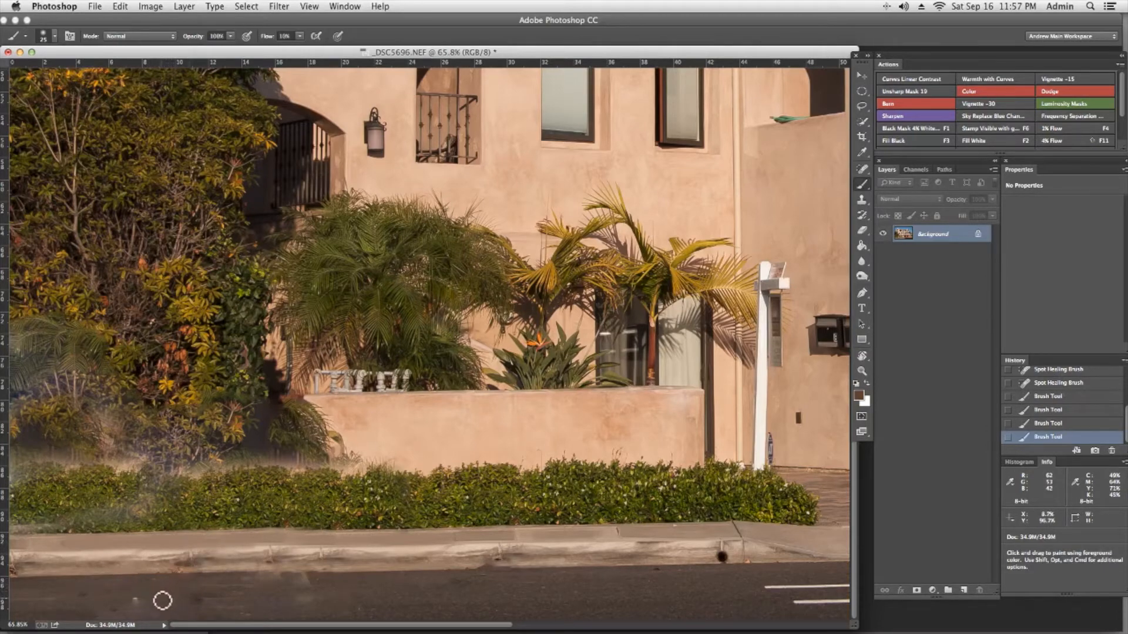
{"action": "left_click_drag", "start_coordinate": [159, 600], "coordinate": [151, 597]}
{"action": "left_click", "coordinate": [155, 602], "text": "alt"}
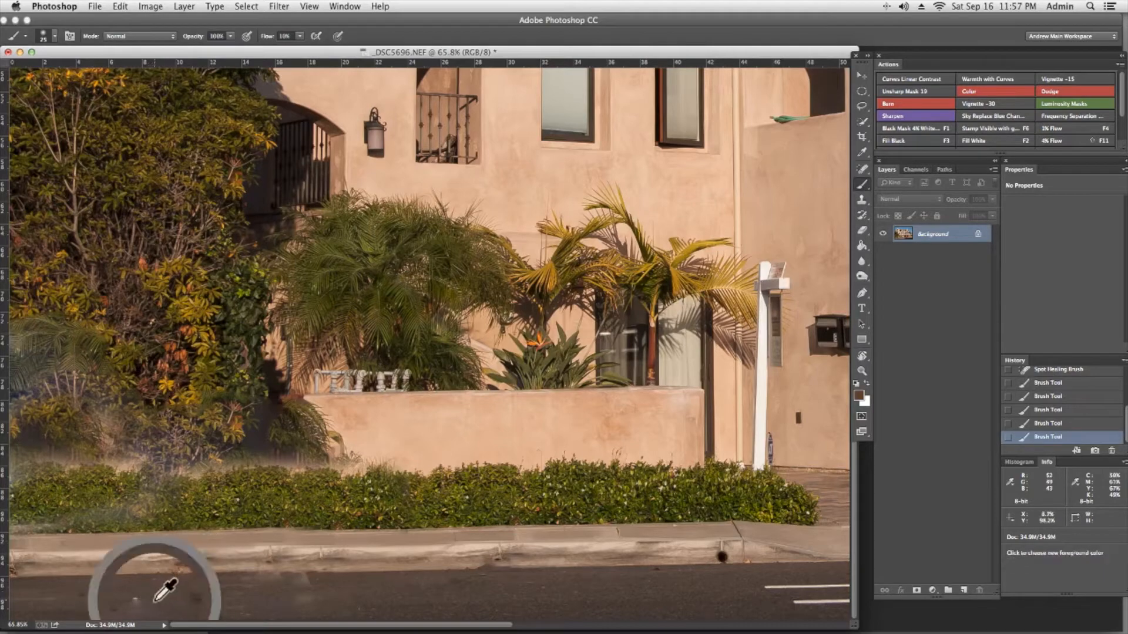
{"action": "left_click", "coordinate": [151, 604], "text": "alt"}
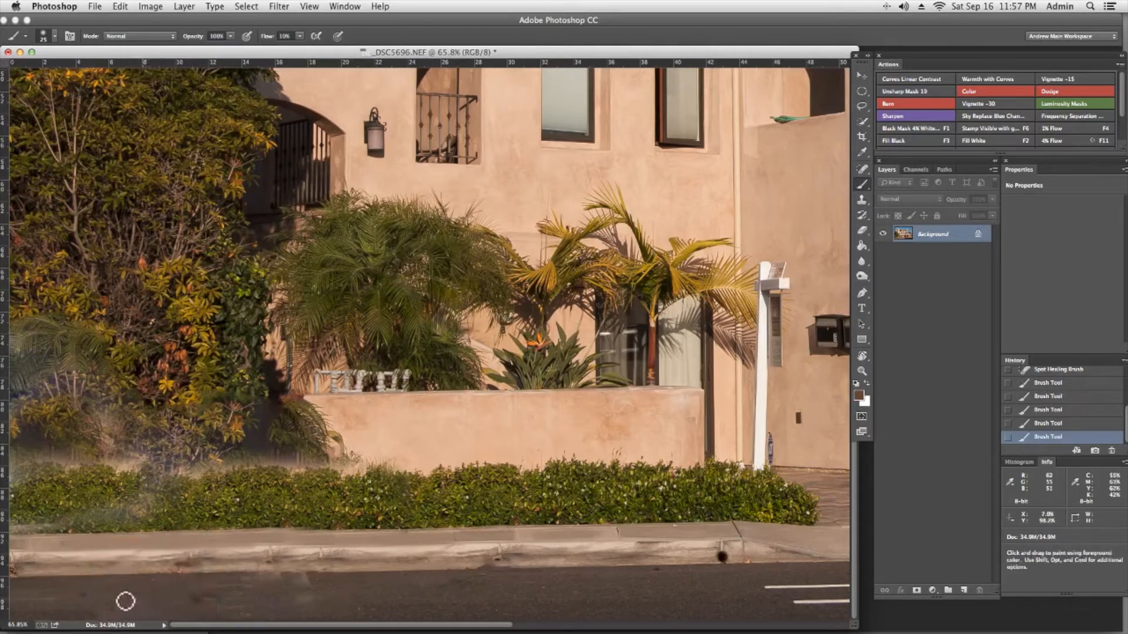
{"action": "left_click_drag", "start_coordinate": [124, 601], "coordinate": [215, 599]}
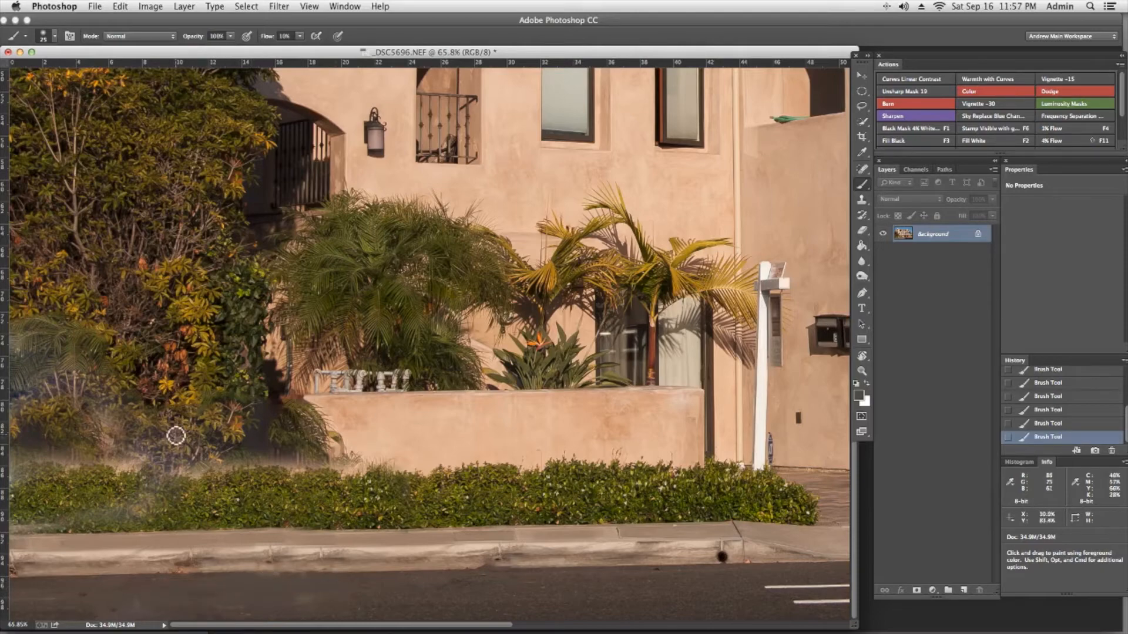
Step: Clone foliage over the blurred areas at the base of the large bush beside the hedge with the Clone Stamp at size 150
{"action": "key", "text": "super+0"}
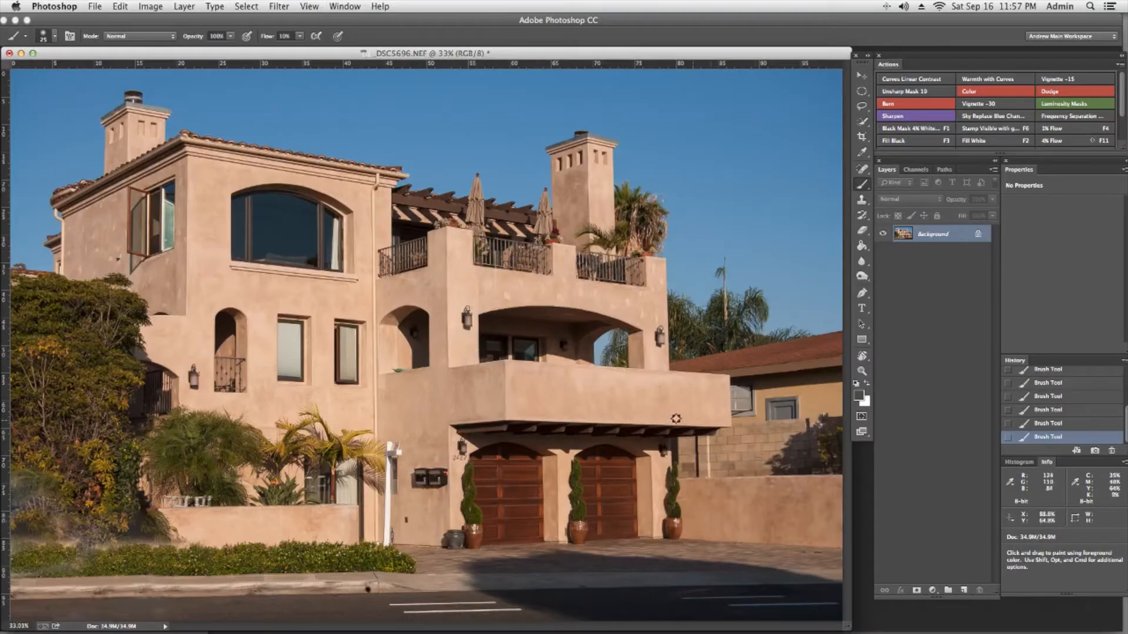
{"action": "key", "text": "s"}
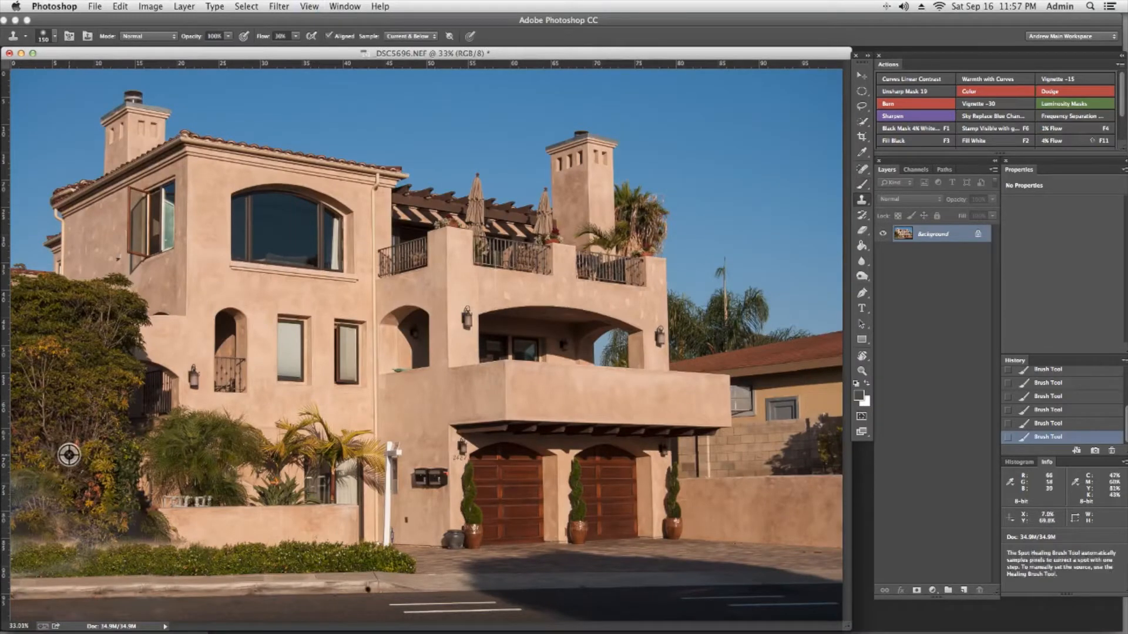
{"action": "mouse_move", "coordinate": [23, 529]}
{"action": "left_mouse_down"}
{"action": "mouse_move", "coordinate": [52, 525]}
{"action": "mouse_move", "coordinate": [25, 544]}
{"action": "mouse_move", "coordinate": [59, 535]}
{"action": "mouse_move", "coordinate": [72, 479]}
{"action": "left_mouse_up"}
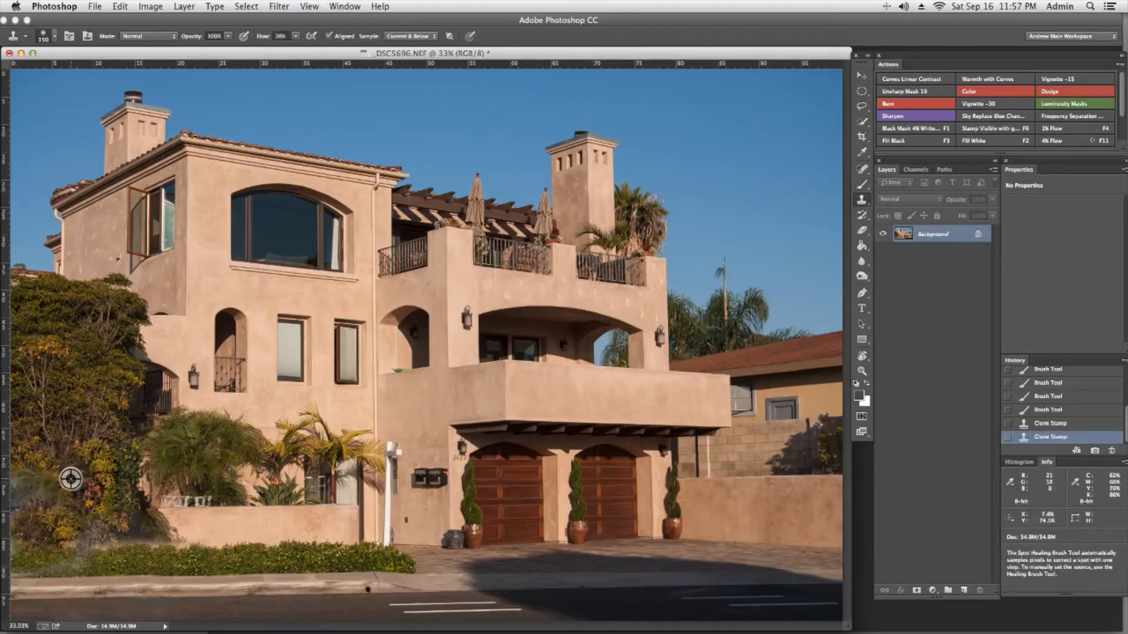
{"action": "mouse_move", "coordinate": [91, 544]}
{"action": "left_mouse_down"}
{"action": "mouse_move", "coordinate": [100, 544]}
{"action": "mouse_move", "coordinate": [92, 554]}
{"action": "left_mouse_up"}
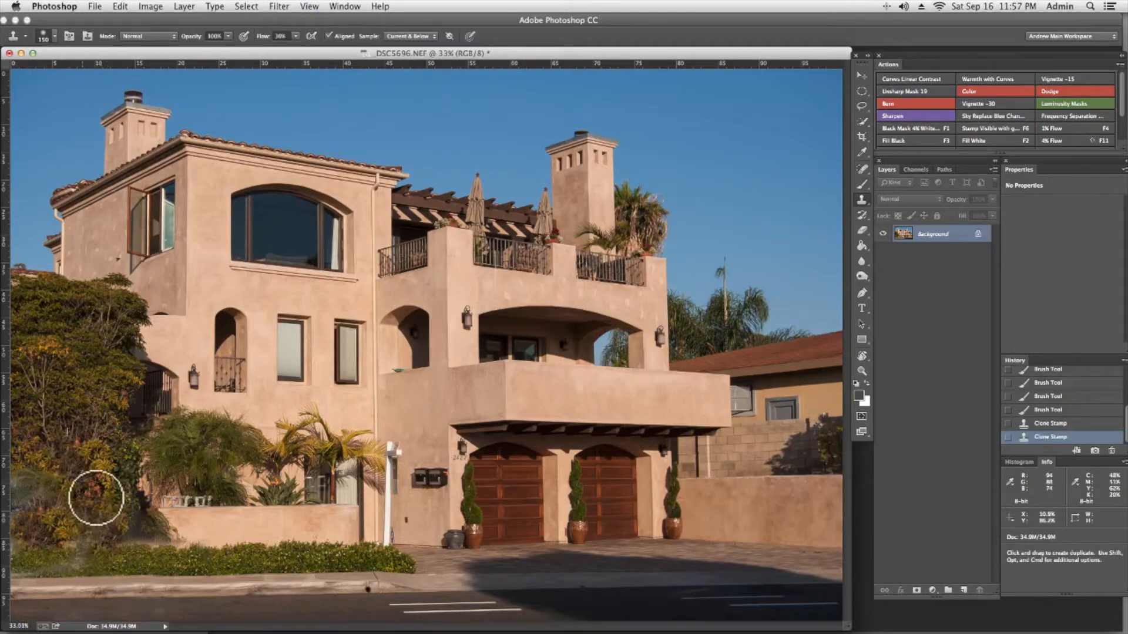
{"action": "left_click", "coordinate": [582, 566]}
{"action": "key", "text": "super+0"}
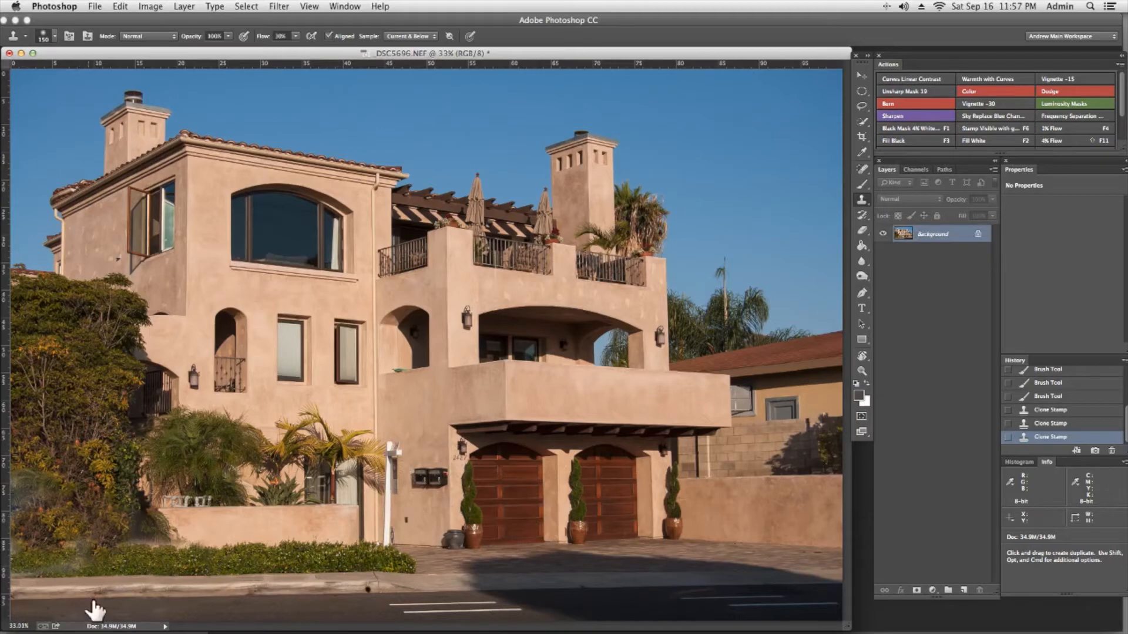
{"action": "left_click", "coordinate": [30, 489]}
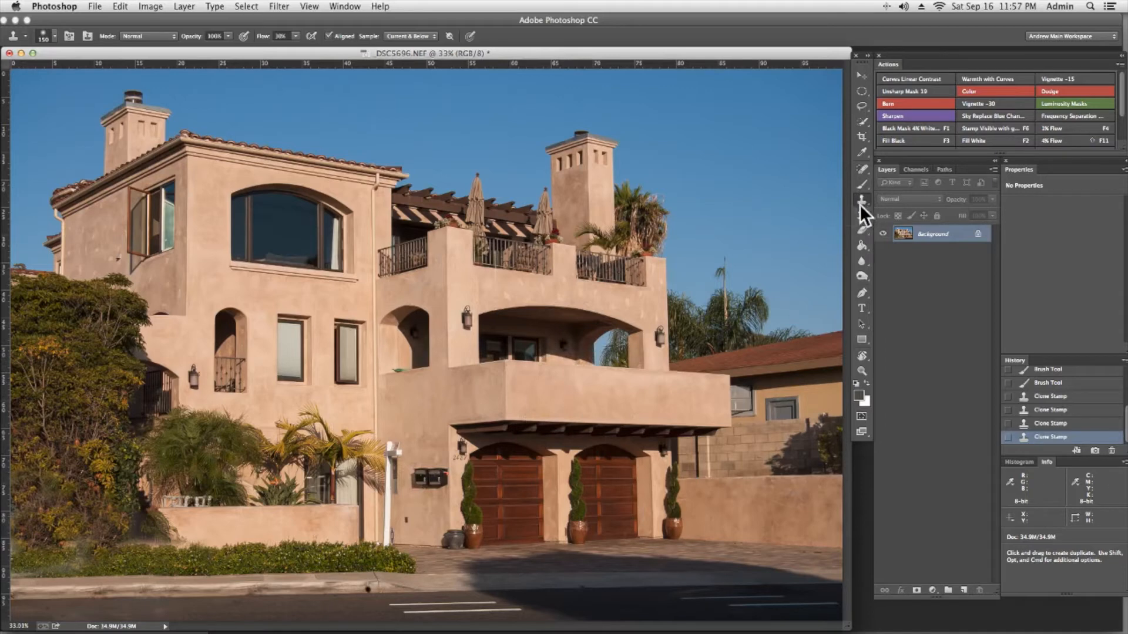
{"action": "left_click", "coordinate": [862, 170]}
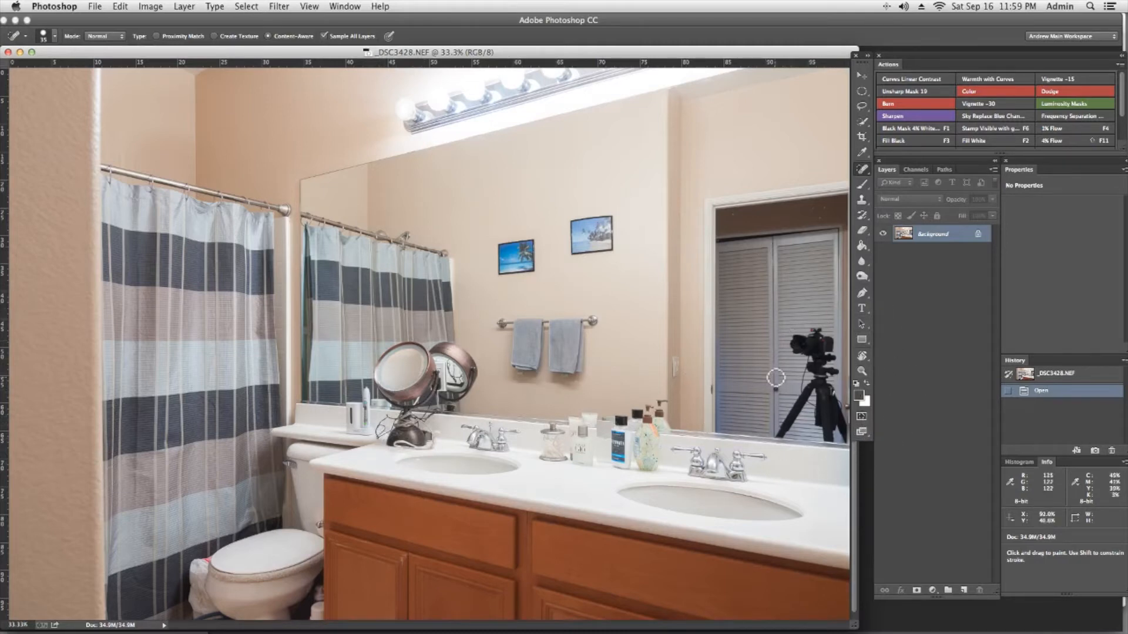
Step: Outline the left closet door reflected in the bathroom mirror with a closed Pen path and convert the path to a selection
{"action": "left_click_drag", "start_coordinate": [775, 51], "coordinate": [642, 44]}
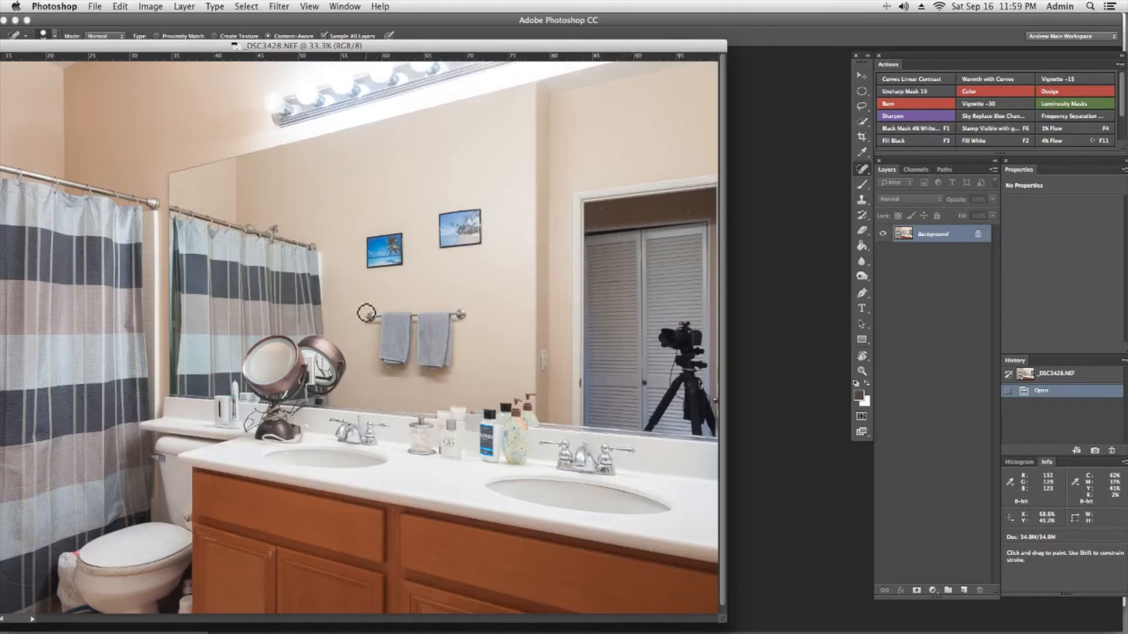
{"action": "key", "text": "super+space"}
{"action": "mouse_move", "coordinate": [601, 312]}
{"action": "left_mouse_down"}
{"action": "mouse_move", "coordinate": [647, 316]}
{"action": "mouse_move", "coordinate": [478, 262]}
{"action": "mouse_move", "coordinate": [493, 262]}
{"action": "left_mouse_up"}
{"action": "key", "text": "space"}
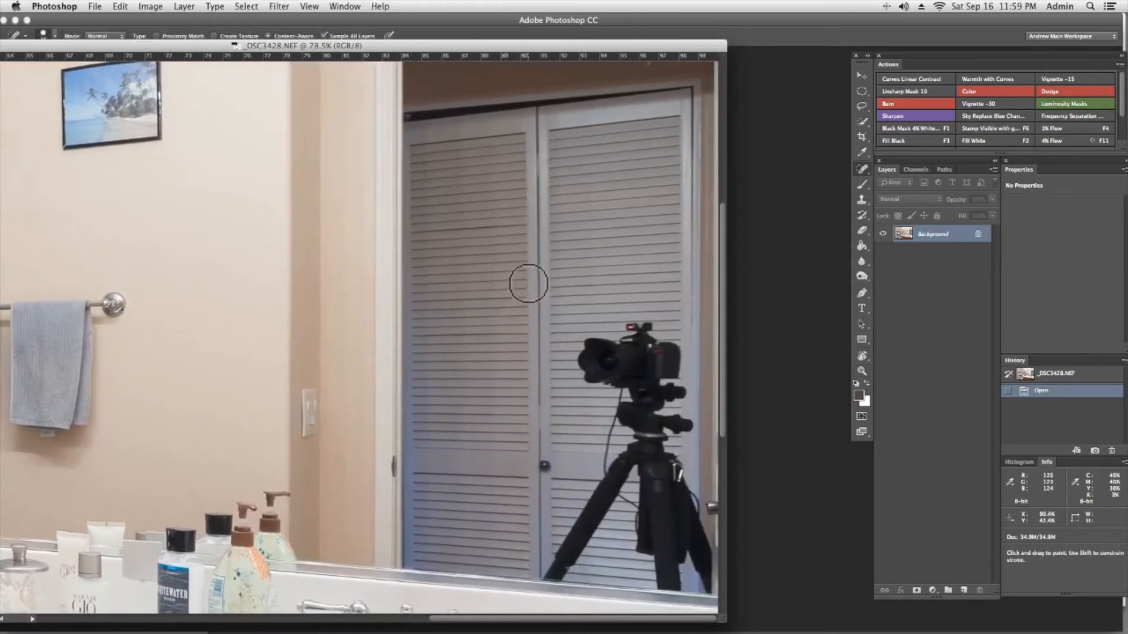
{"action": "key", "text": "p"}
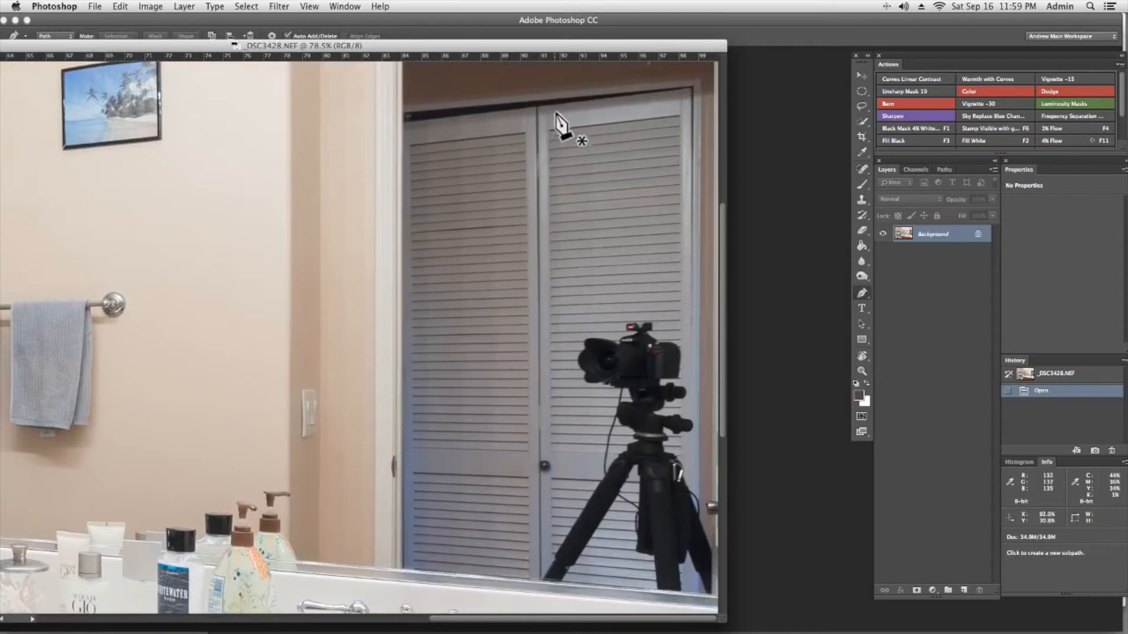
{"action": "left_click", "coordinate": [535, 104]}
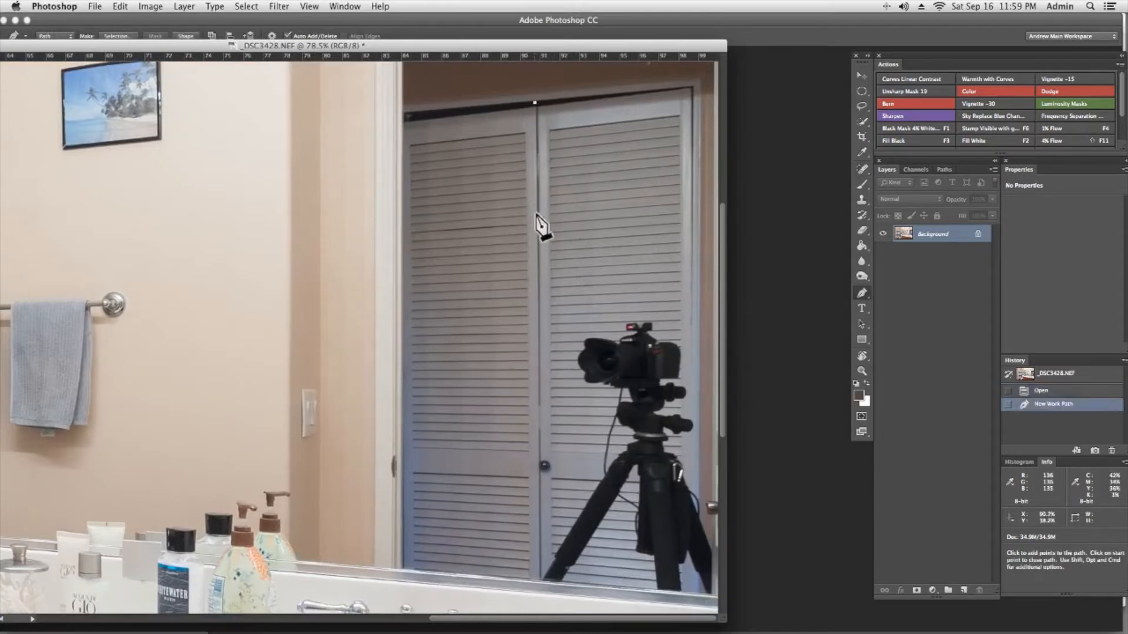
{"action": "left_click", "coordinate": [541, 582]}
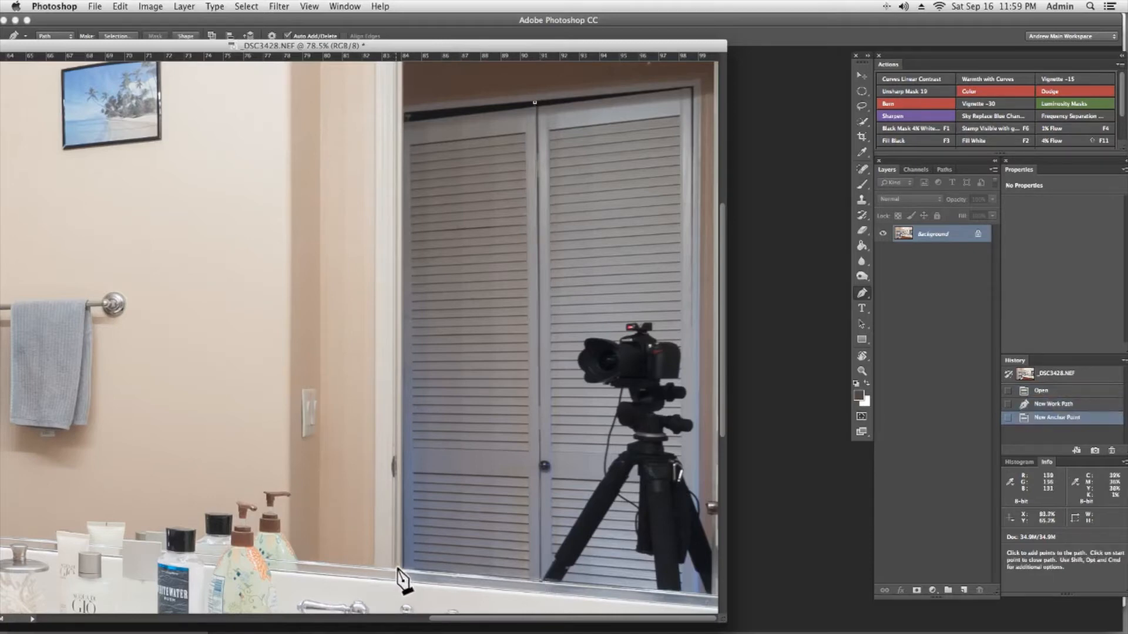
{"action": "left_click", "coordinate": [402, 569]}
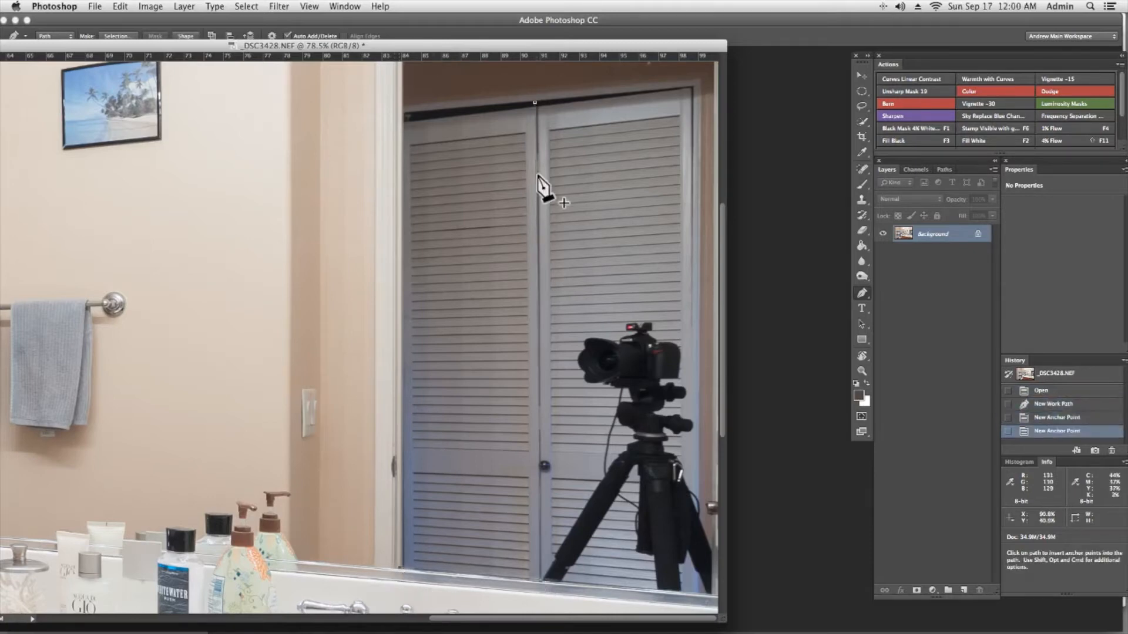
{"action": "left_click", "coordinate": [402, 68]}
{"action": "left_click", "coordinate": [535, 74]}
{"action": "left_click", "coordinate": [535, 102]}
{"action": "key", "text": "super+Return"}
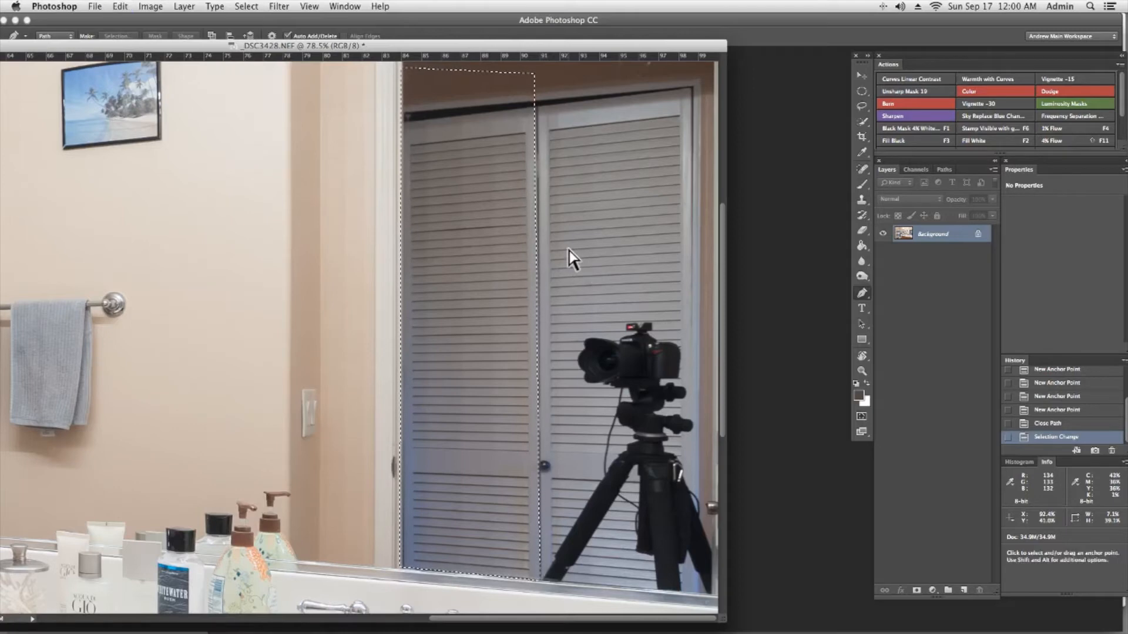
Step: Paste a copy of the selected closet door onto a new layer and check it with the Background layer hidden
{"action": "left_click", "coordinate": [965, 591]}
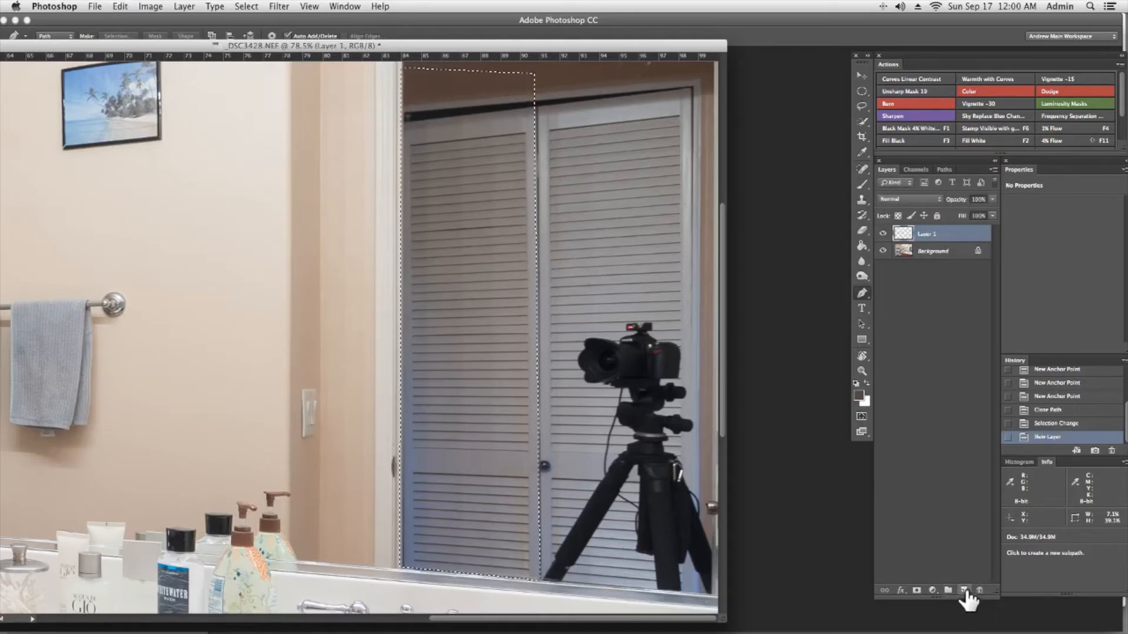
{"action": "key", "text": "super+v"}
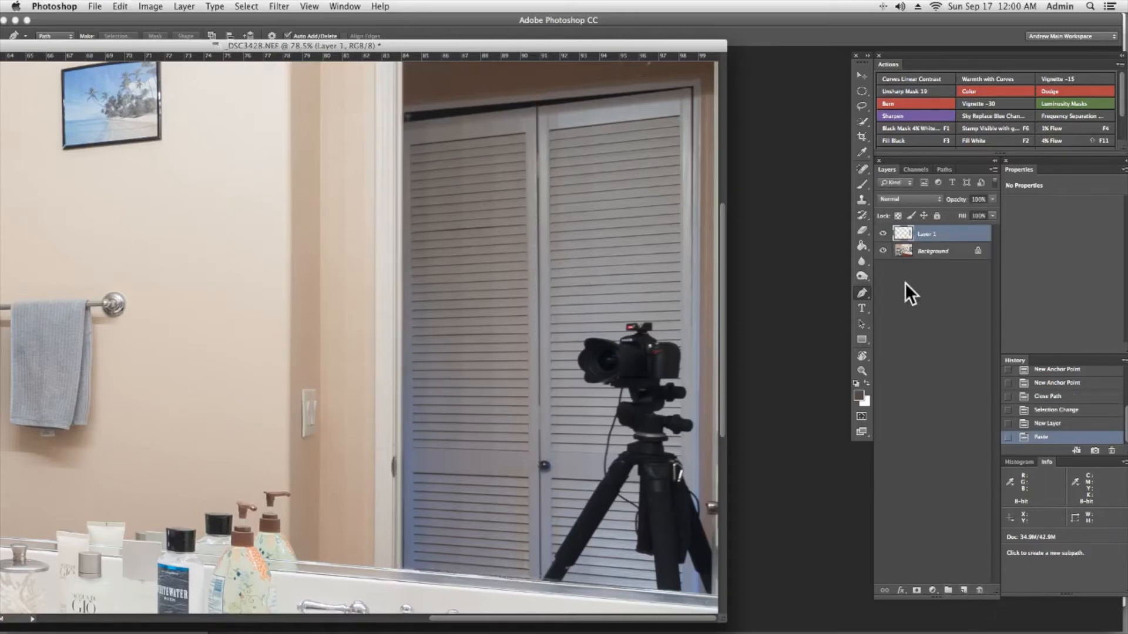
{"action": "left_click", "coordinate": [883, 251]}
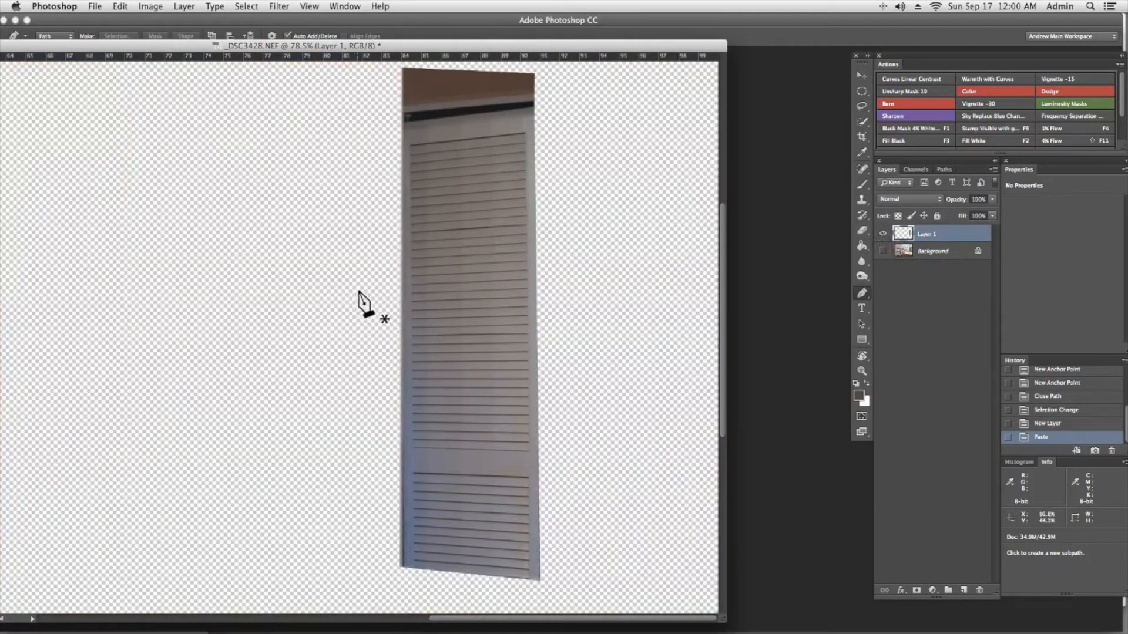
{"action": "left_click", "coordinate": [882, 252]}
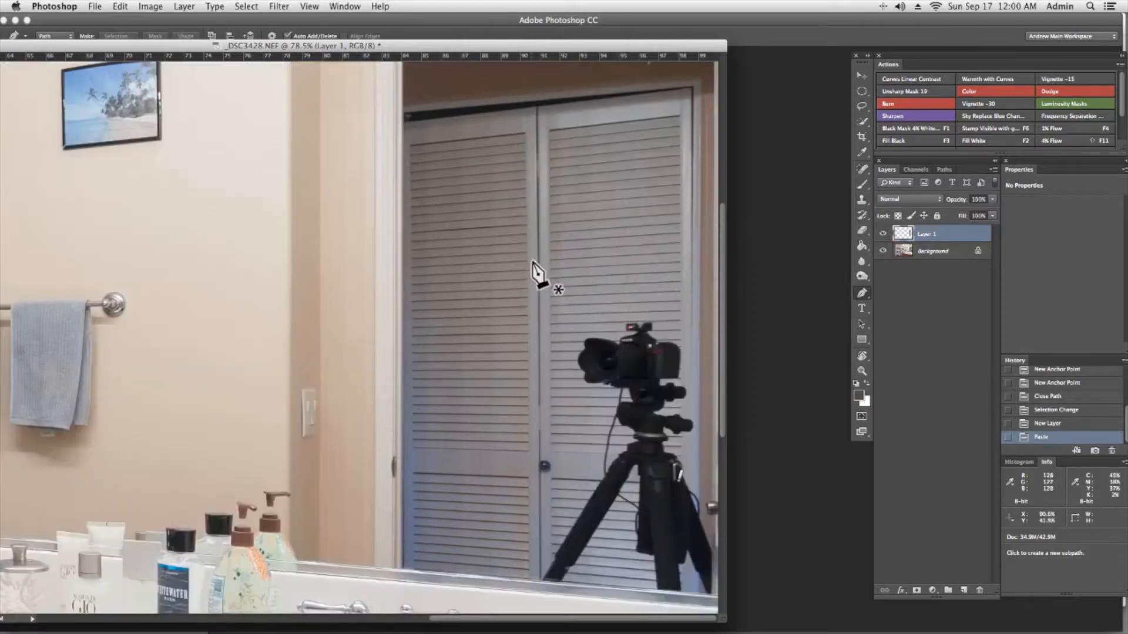
Step: Move the copied door over the right closet door and camera reflection, and scale it to about 109.5% wide and 107.2% high
{"action": "key", "text": "v"}
{"action": "left_click_drag", "start_coordinate": [458, 259], "coordinate": [612, 240]}
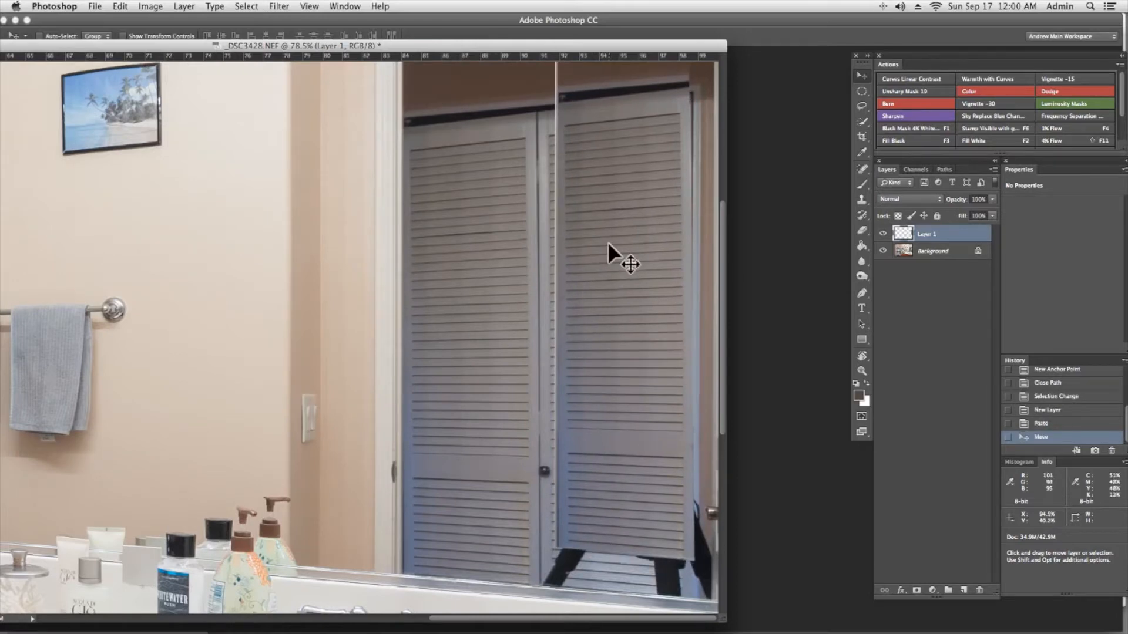
{"action": "key", "text": "super+t"}
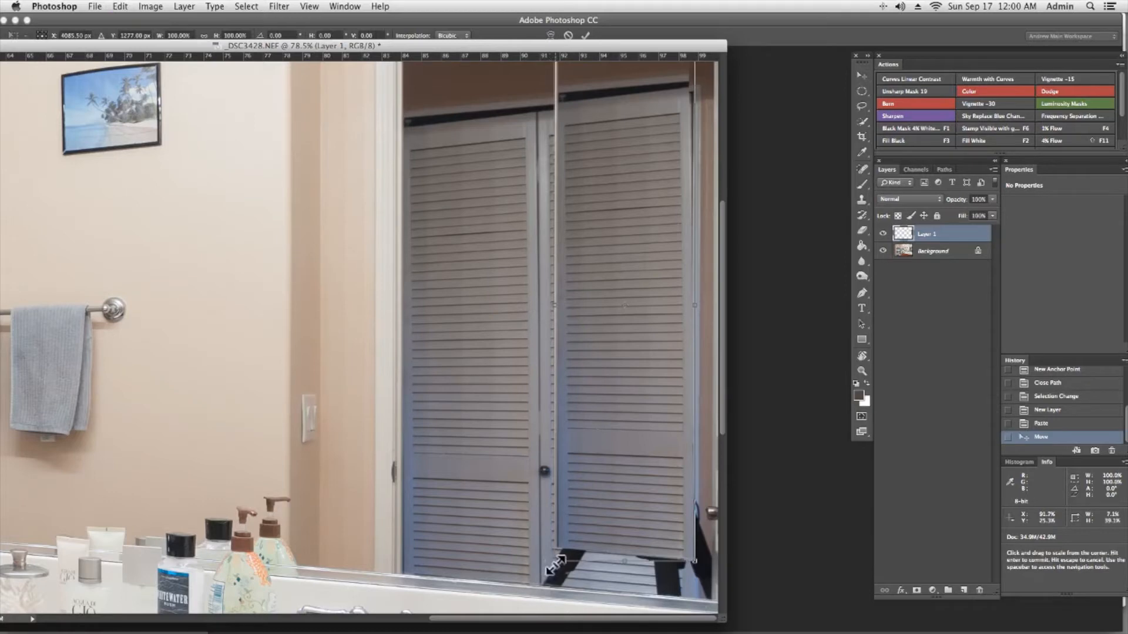
{"action": "left_click_drag", "start_coordinate": [555, 565], "coordinate": [541, 602]}
Step: Reduce the copied door layer's opacity to about 86% and distort its lower corners to fit the right closet door underneath
{"action": "left_click_drag", "start_coordinate": [956, 206], "coordinate": [940, 209]}
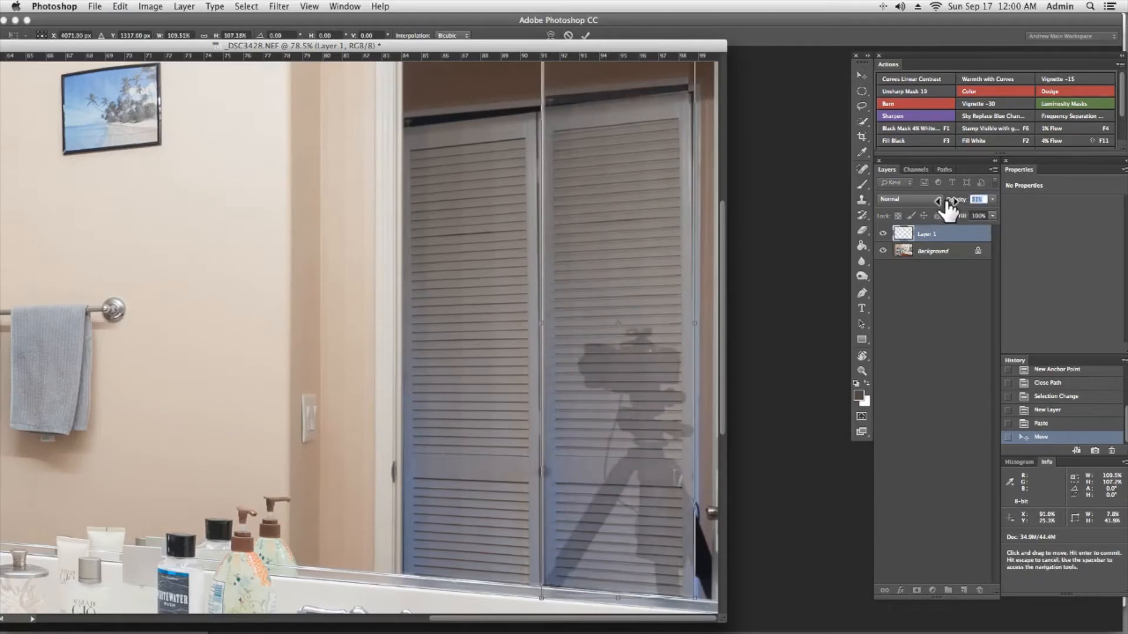
{"action": "left_click_drag", "start_coordinate": [952, 208], "coordinate": [954, 208]}
{"action": "right_click", "coordinate": [628, 455]}
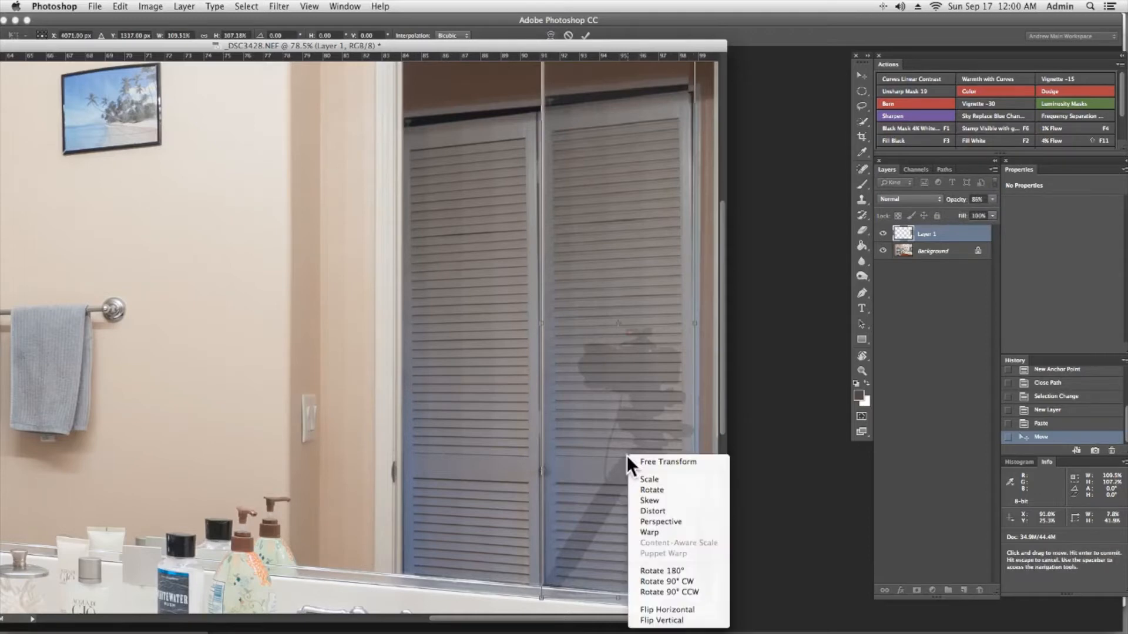
{"action": "left_click", "coordinate": [677, 509]}
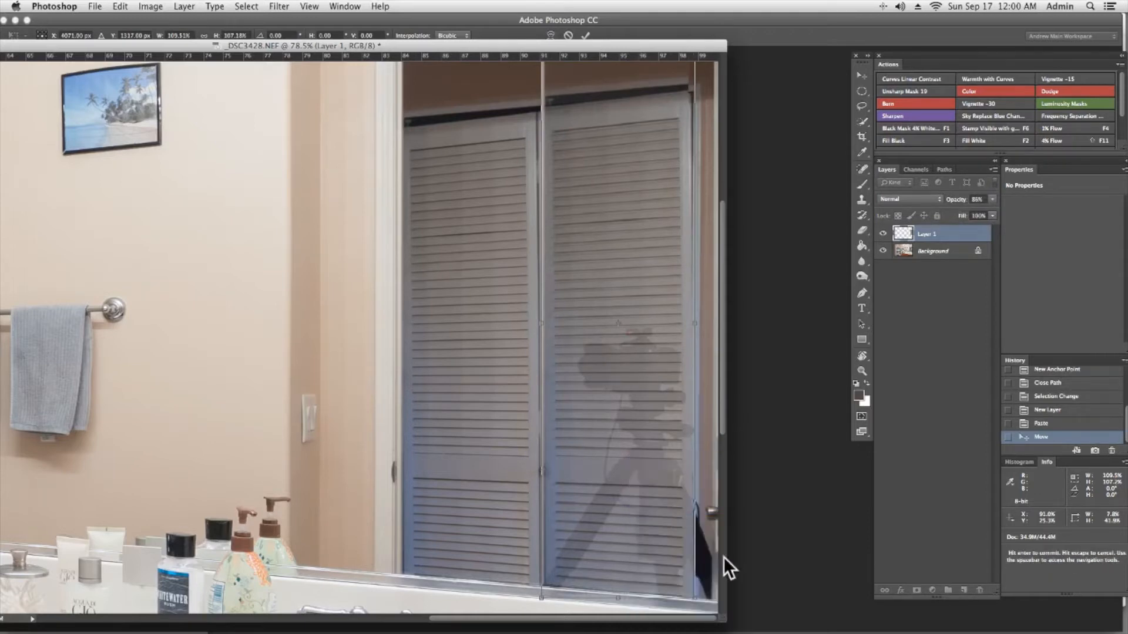
{"action": "mouse_move", "coordinate": [716, 598]}
{"action": "left_mouse_down"}
{"action": "mouse_move", "coordinate": [682, 564]}
{"action": "mouse_move", "coordinate": [663, 577]}
{"action": "mouse_move", "coordinate": [679, 592]}
{"action": "mouse_move", "coordinate": [696, 573]}
{"action": "mouse_move", "coordinate": [701, 606]}
{"action": "left_mouse_up"}
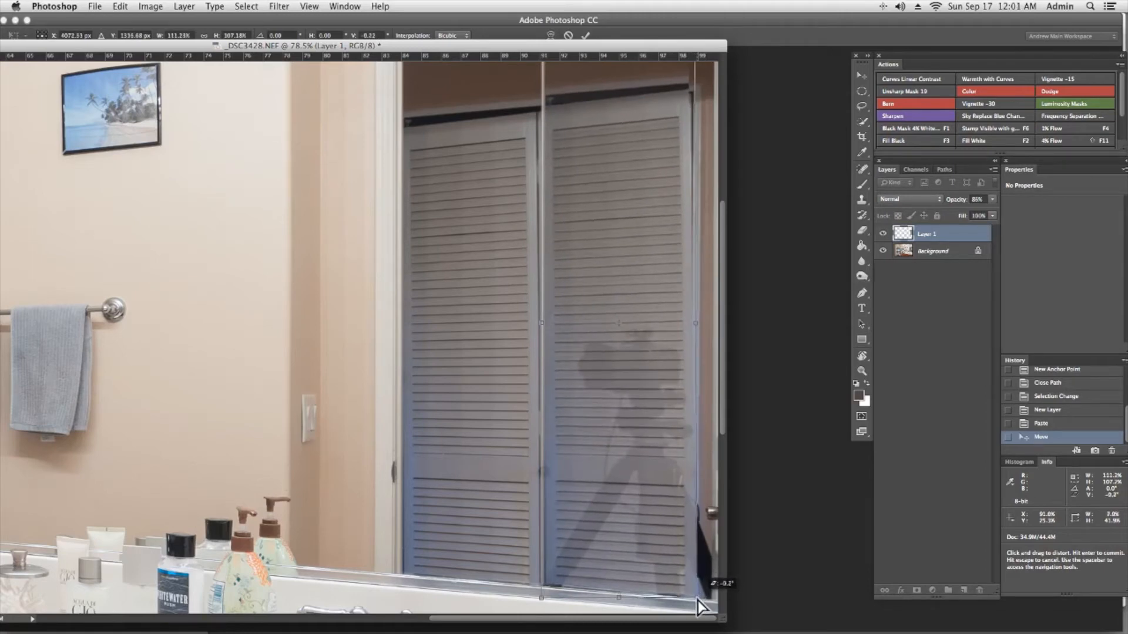
{"action": "mouse_move", "coordinate": [540, 597]}
{"action": "left_mouse_down"}
{"action": "mouse_move", "coordinate": [553, 564]}
{"action": "mouse_move", "coordinate": [536, 599]}
{"action": "left_mouse_up"}
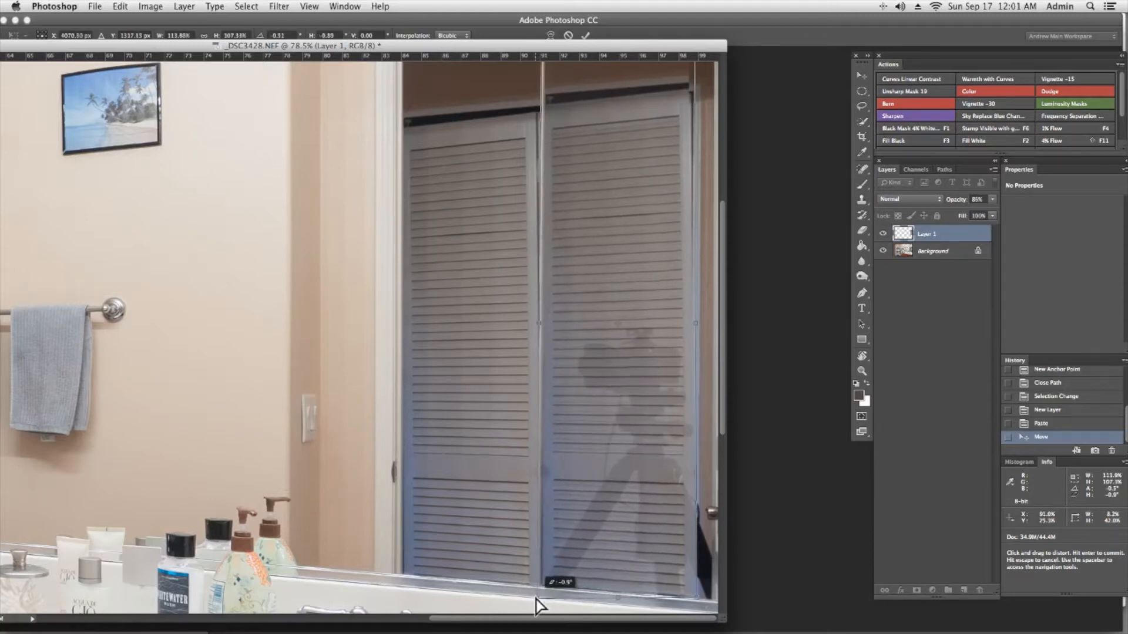
{"action": "left_click_drag", "start_coordinate": [535, 600], "coordinate": [536, 599]}
Step: Distort the copied door's upper corners to line up with the closet door frame, apply the transform, and restore the layer's opacity to 100%
{"action": "left_click_drag", "start_coordinate": [619, 147], "coordinate": [605, 252]}
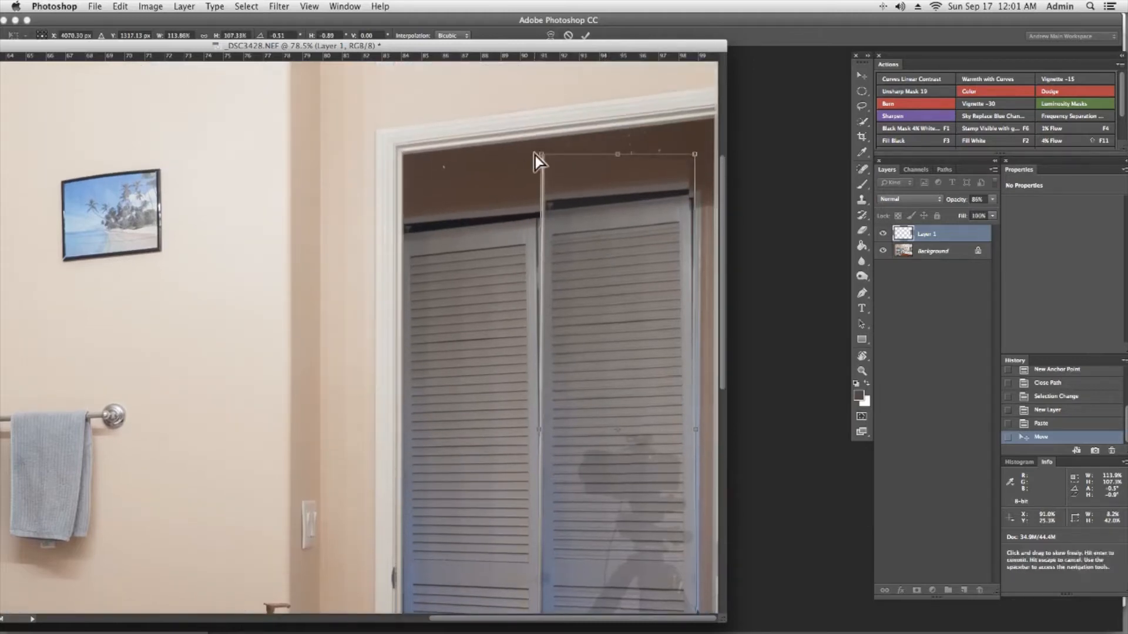
{"action": "mouse_move", "coordinate": [541, 157]}
{"action": "left_mouse_down"}
{"action": "mouse_move", "coordinate": [515, 158]}
{"action": "mouse_move", "coordinate": [535, 158]}
{"action": "left_mouse_up"}
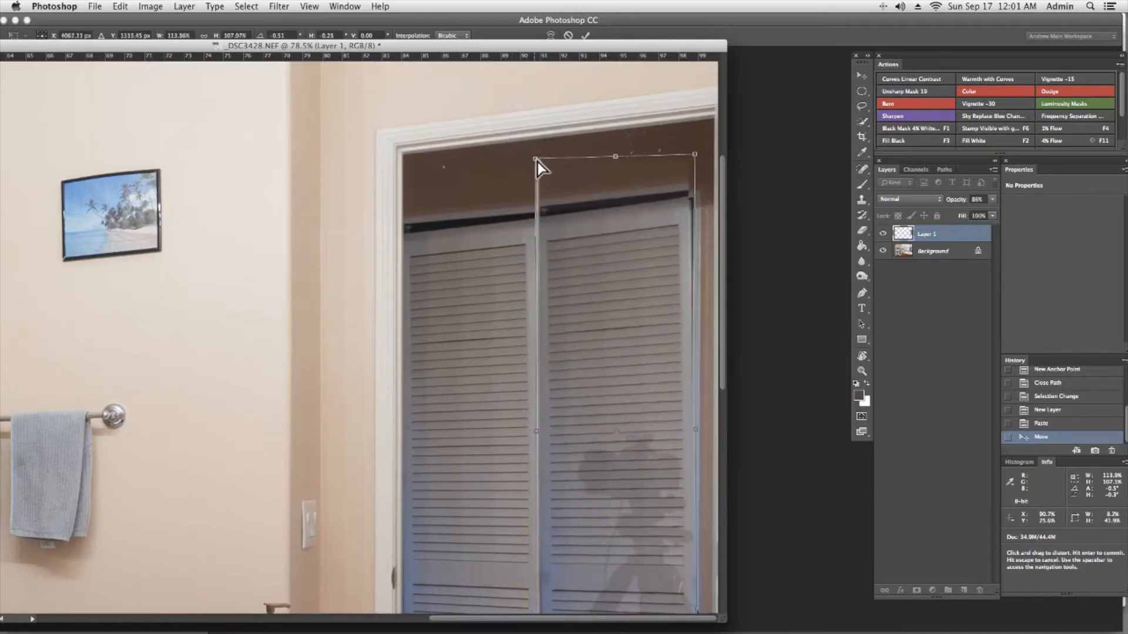
{"action": "left_click_drag", "start_coordinate": [696, 156], "coordinate": [703, 157]}
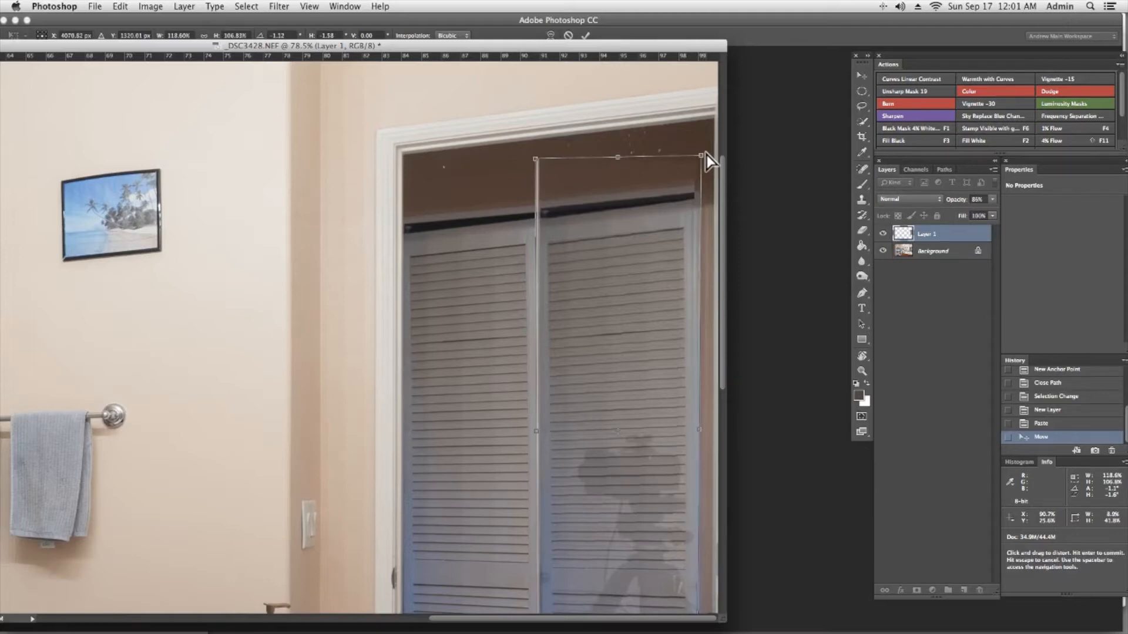
{"action": "key", "text": "Return"}
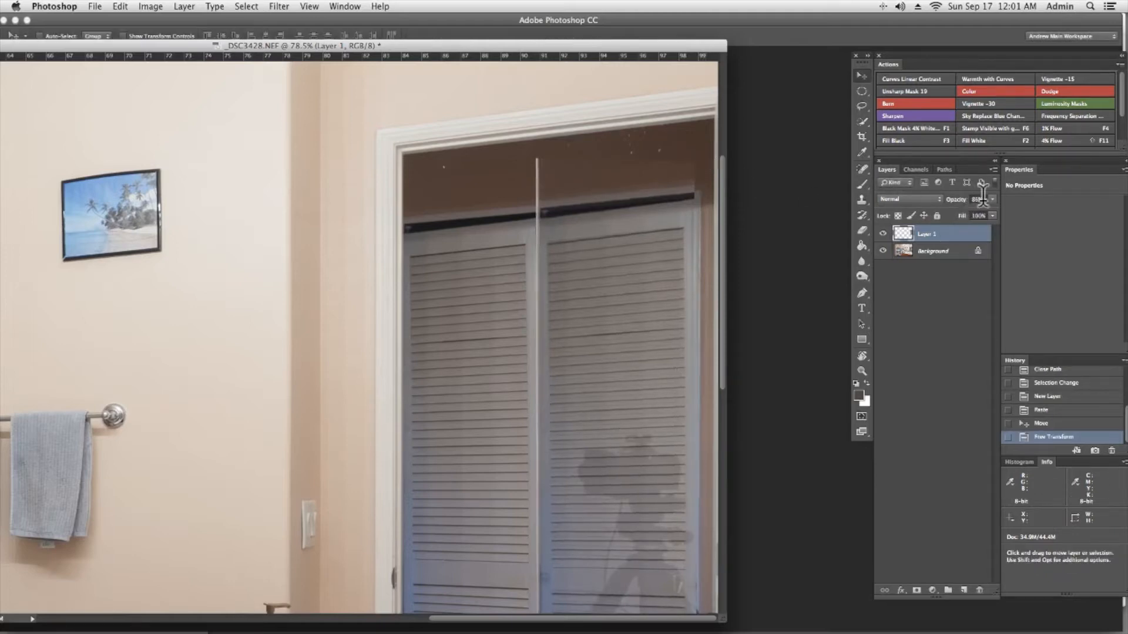
{"action": "left_click_drag", "start_coordinate": [955, 206], "coordinate": [1030, 189]}
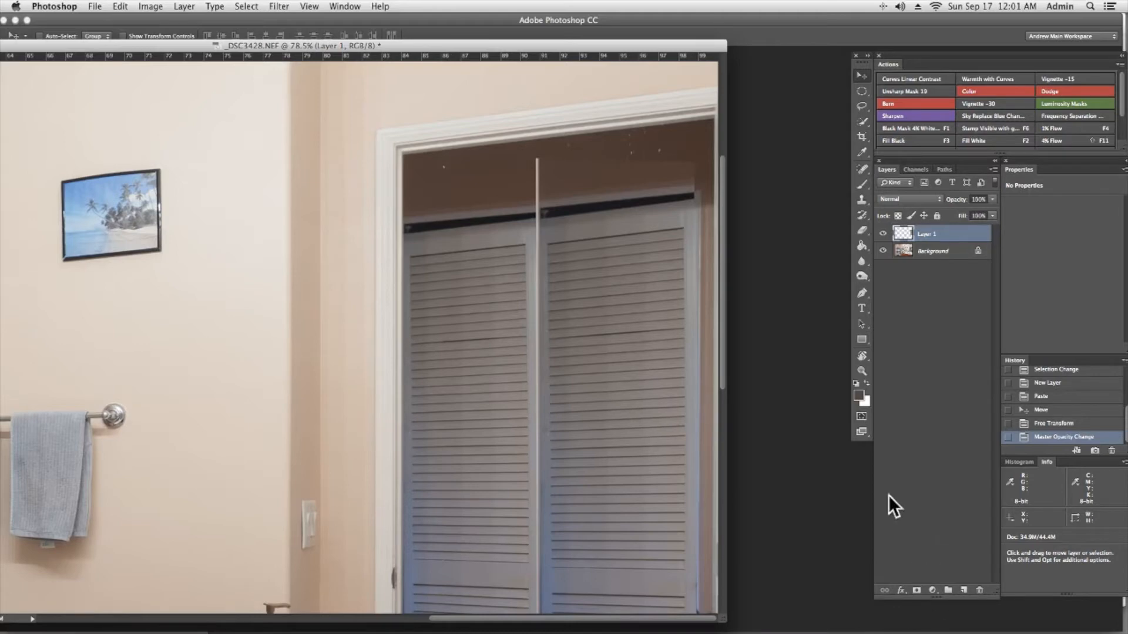
Step: Add a layer mask to the copied door layer and paint black over the pale strip and excess area above the doors
{"action": "left_click", "coordinate": [916, 591]}
{"action": "left_click_drag", "start_coordinate": [600, 370], "coordinate": [353, 302]}
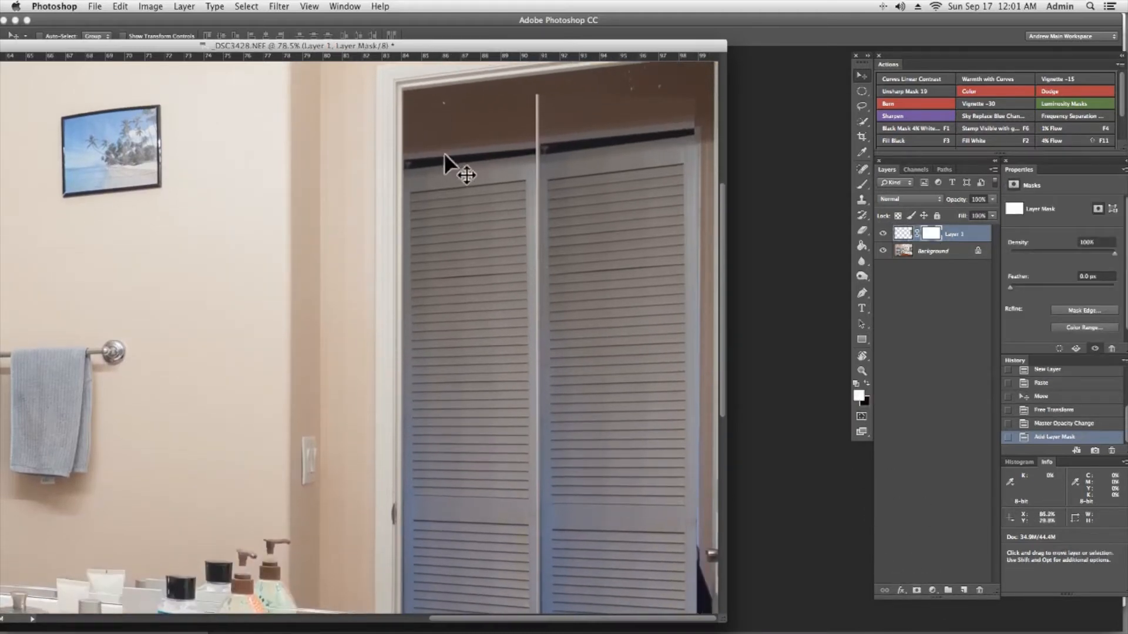
{"action": "key", "text": "b"}
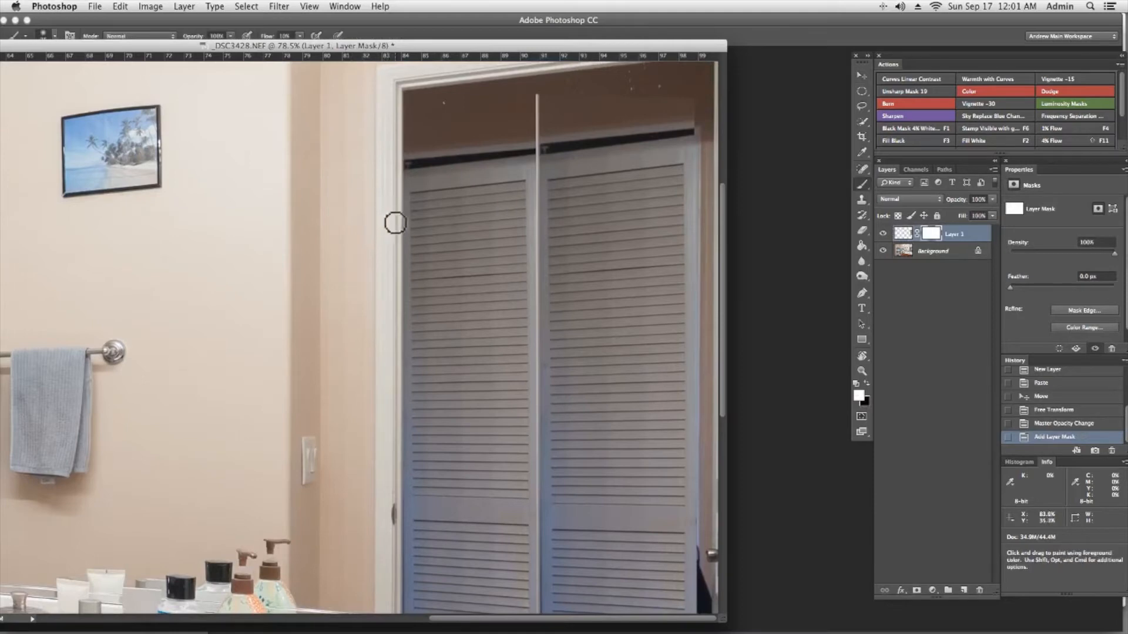
{"action": "key", "text": "bracketright"}
{"action": "key", "text": "bracketright"}
{"action": "key", "text": "bracketright"}
{"action": "key", "text": "bracketright"}
{"action": "key", "text": "bracketright"}
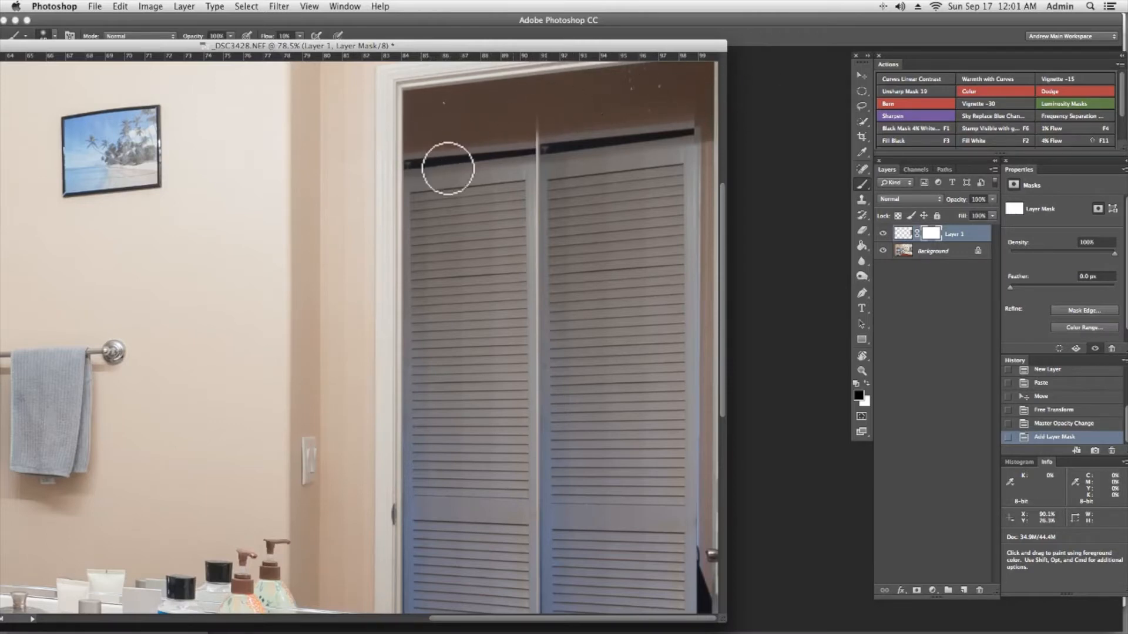
{"action": "left_click", "coordinate": [527, 142]}
{"action": "key", "text": "bracketright"}
{"action": "mouse_move", "coordinate": [551, 121]}
{"action": "left_mouse_down"}
{"action": "mouse_move", "coordinate": [517, 141]}
{"action": "mouse_move", "coordinate": [545, 121]}
{"action": "left_mouse_up"}
{"action": "key", "text": "bracketleft"}
{"action": "key", "text": "bracketleft"}
{"action": "key", "text": "bracketleft"}
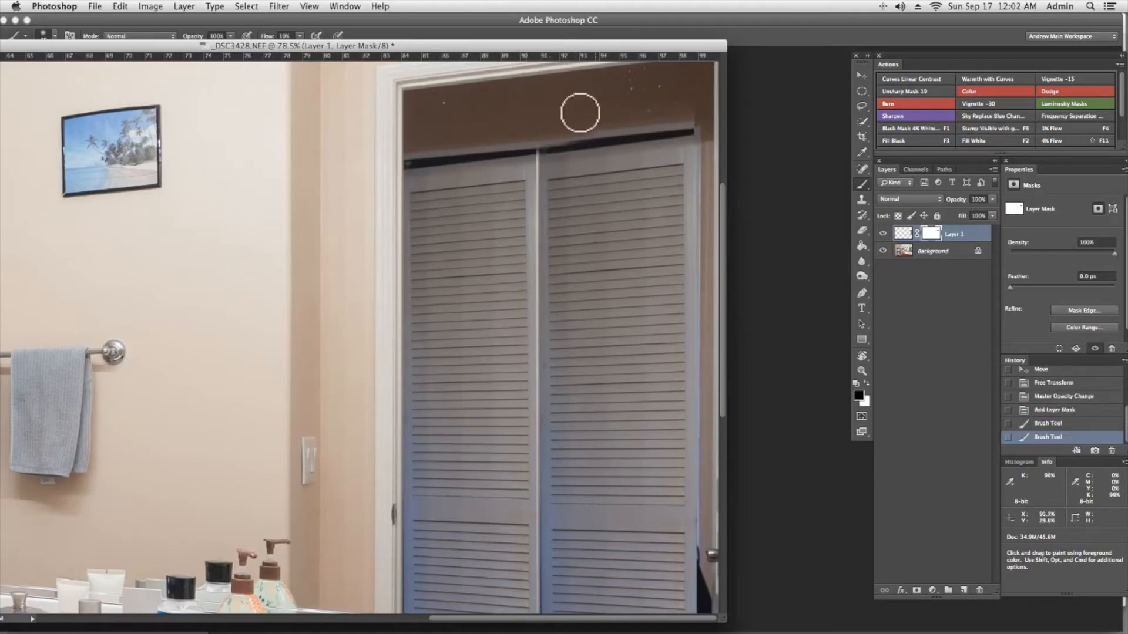
{"action": "mouse_move", "coordinate": [565, 111]}
{"action": "left_mouse_down"}
{"action": "mouse_move", "coordinate": [662, 86]}
{"action": "mouse_move", "coordinate": [559, 107]}
{"action": "left_mouse_up"}
Step: Refine the door layer's mask with a smaller black brush along the seam between the doors and the door's lower edge
{"action": "key", "text": "space"}
{"action": "left_click_drag", "start_coordinate": [548, 334], "coordinate": [499, 182]}
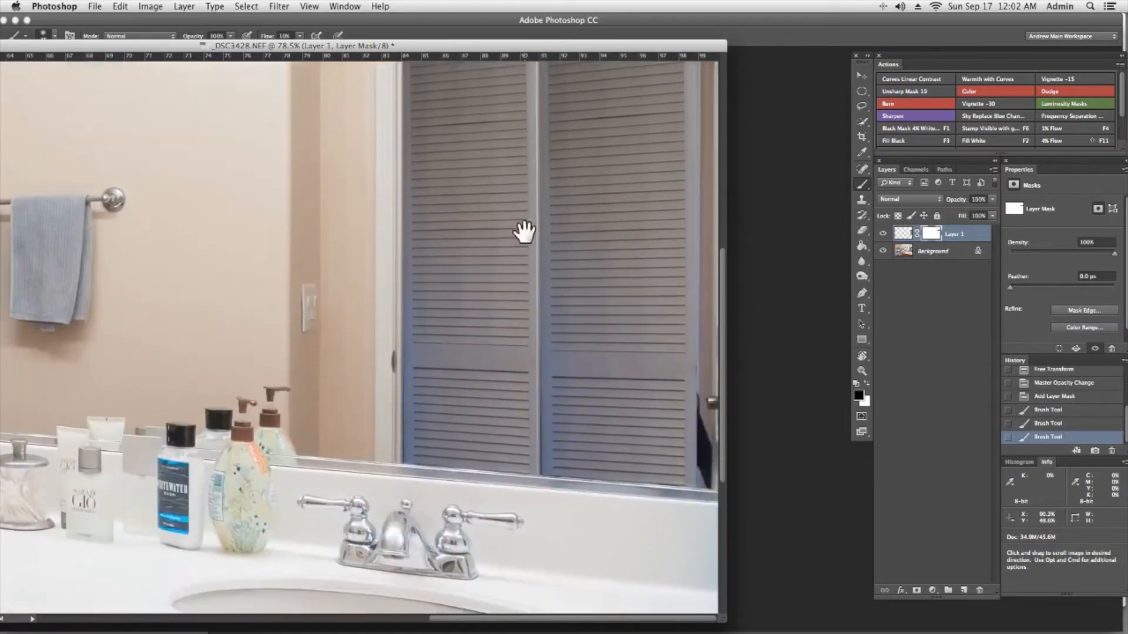
{"action": "key", "text": "space"}
{"action": "left_click_drag", "start_coordinate": [429, 181], "coordinate": [412, 287]}
{"action": "key", "text": "bracketleft"}
{"action": "key", "text": "bracketleft"}
{"action": "key", "text": "bracketleft"}
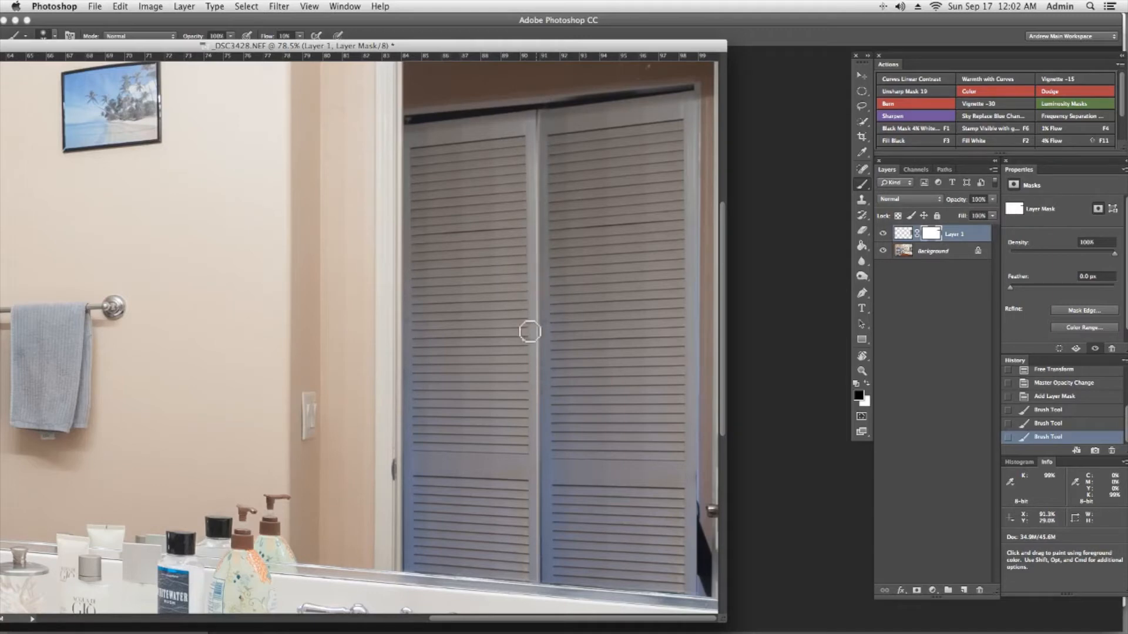
{"action": "left_click_drag", "start_coordinate": [517, 271], "coordinate": [493, 301]}
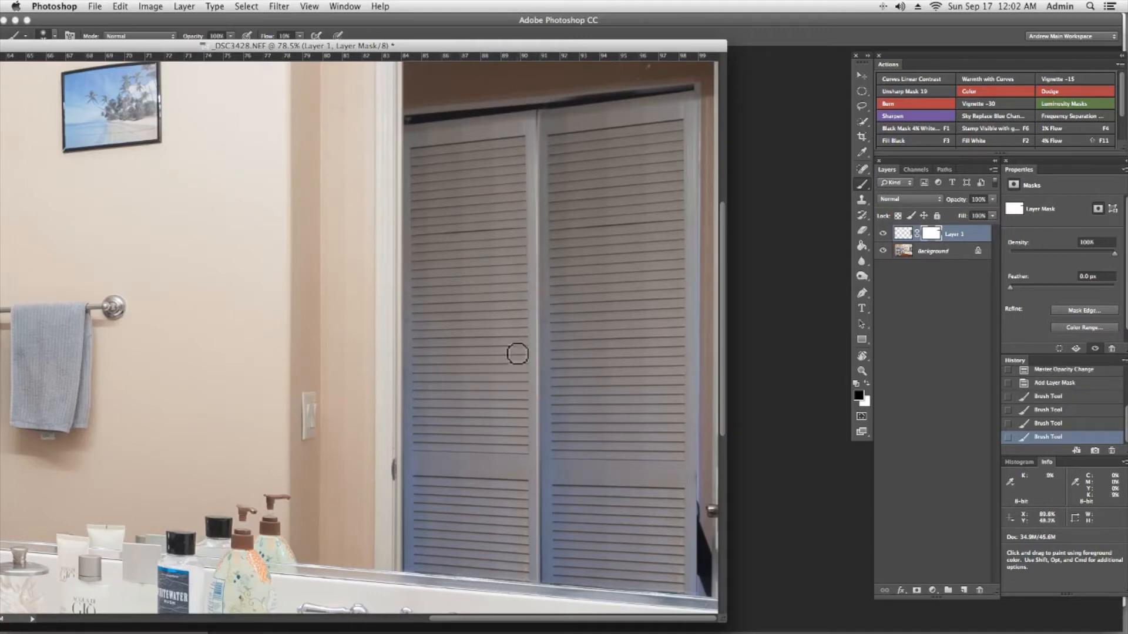
{"action": "left_click_drag", "start_coordinate": [525, 601], "coordinate": [570, 559]}
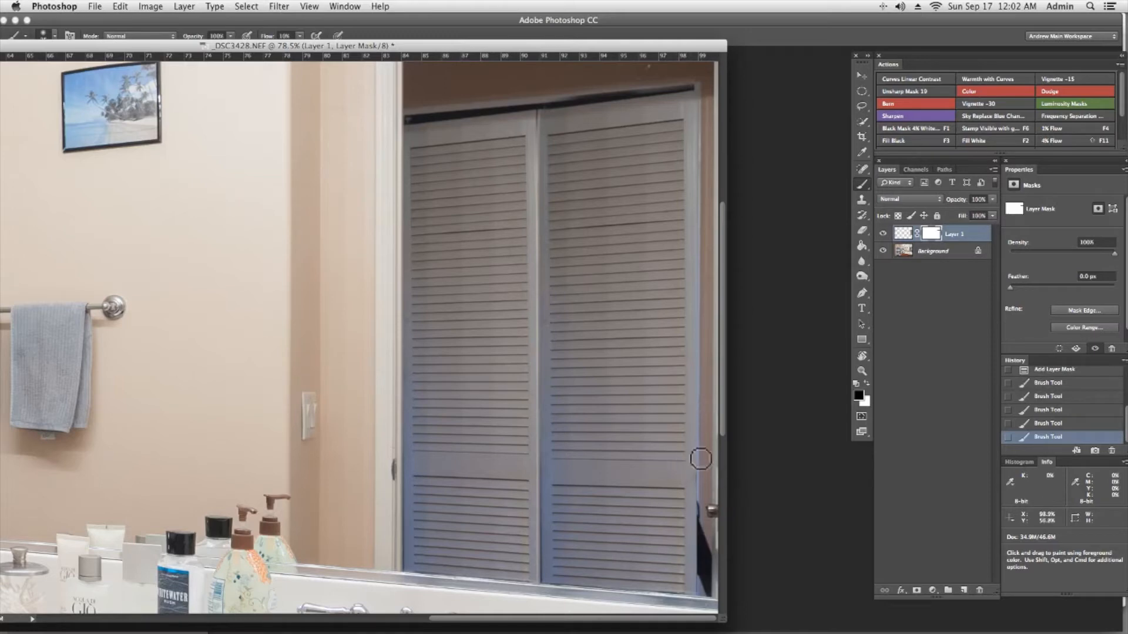
{"action": "key", "text": "s"}
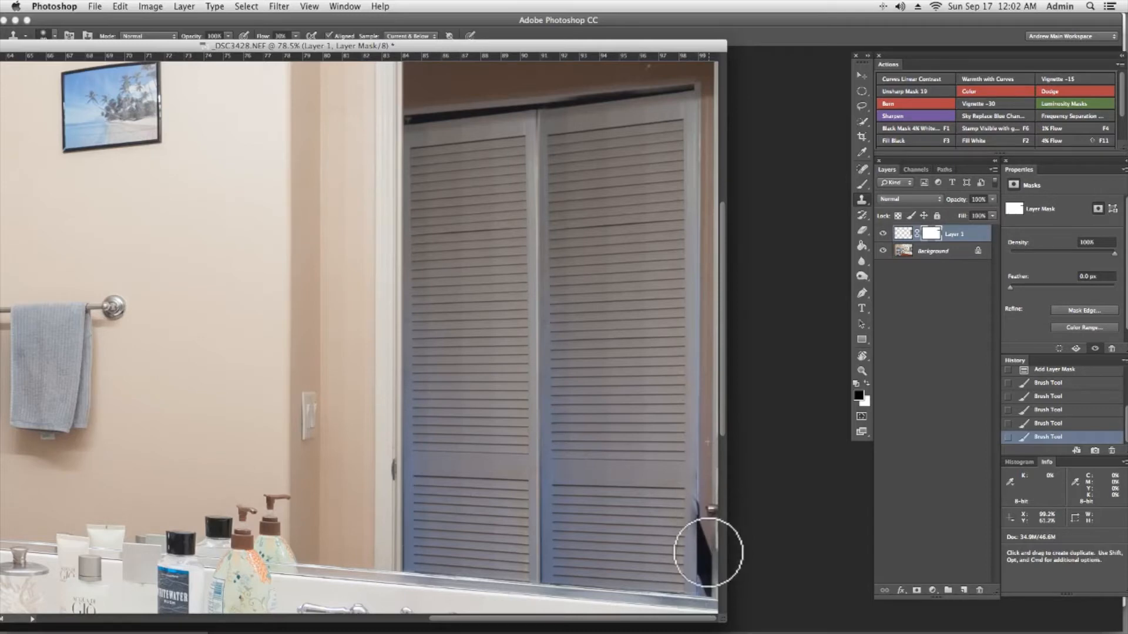
{"action": "left_click_drag", "start_coordinate": [705, 527], "coordinate": [711, 499]}
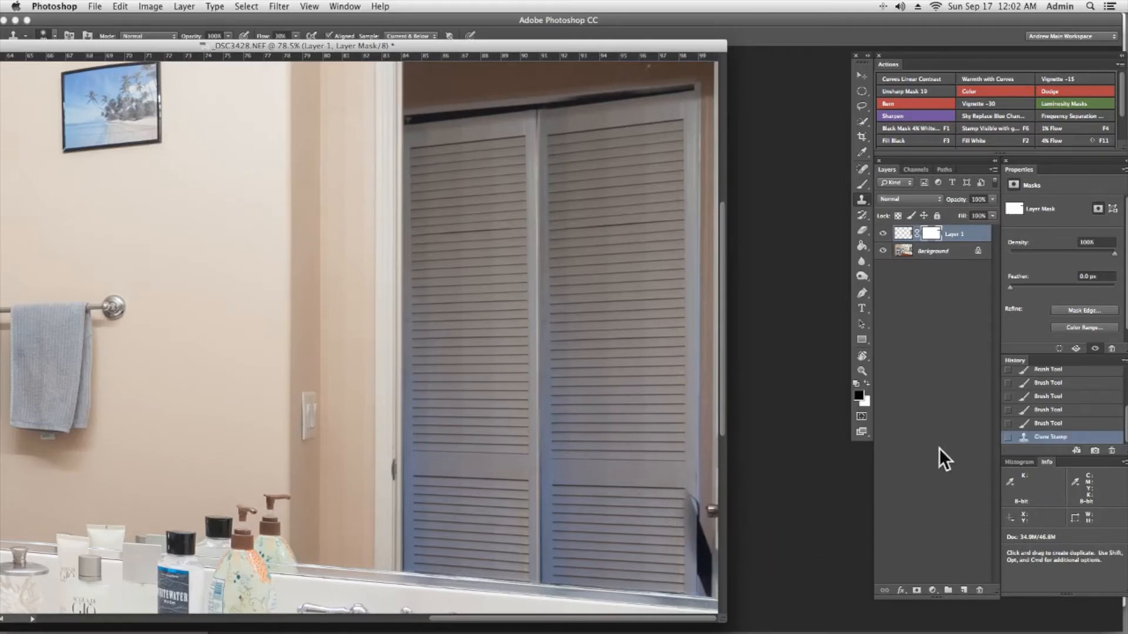
{"action": "key", "text": "super+z"}
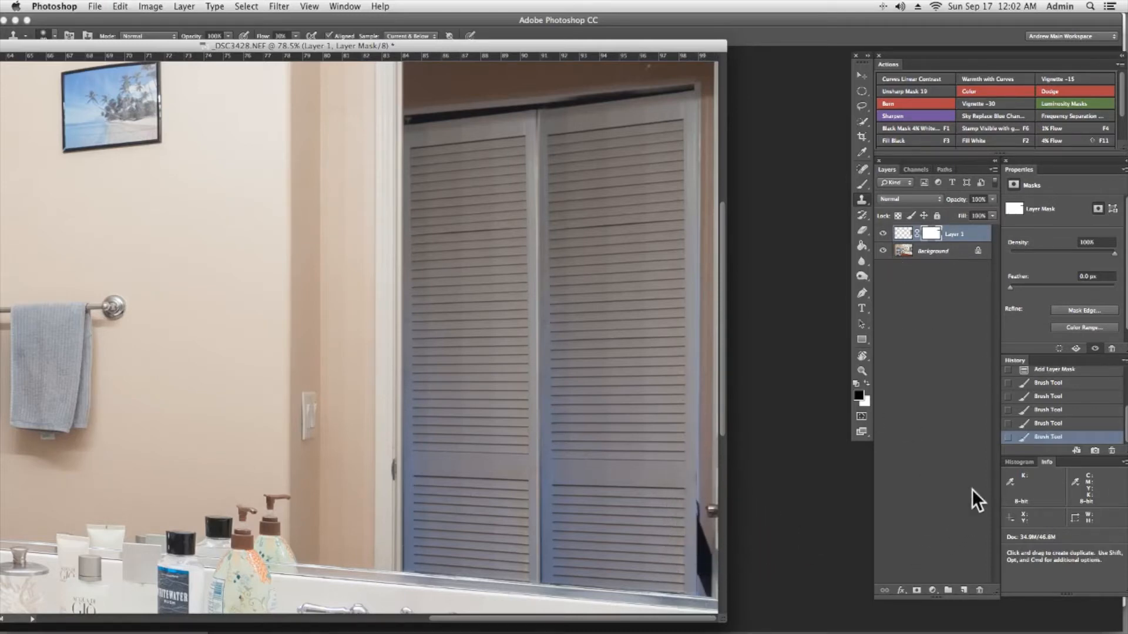
Step: Add a new layer and clone clean wall over the dark remnant beside the right closet door with the Clone Stamp
{"action": "left_click", "coordinate": [964, 591]}
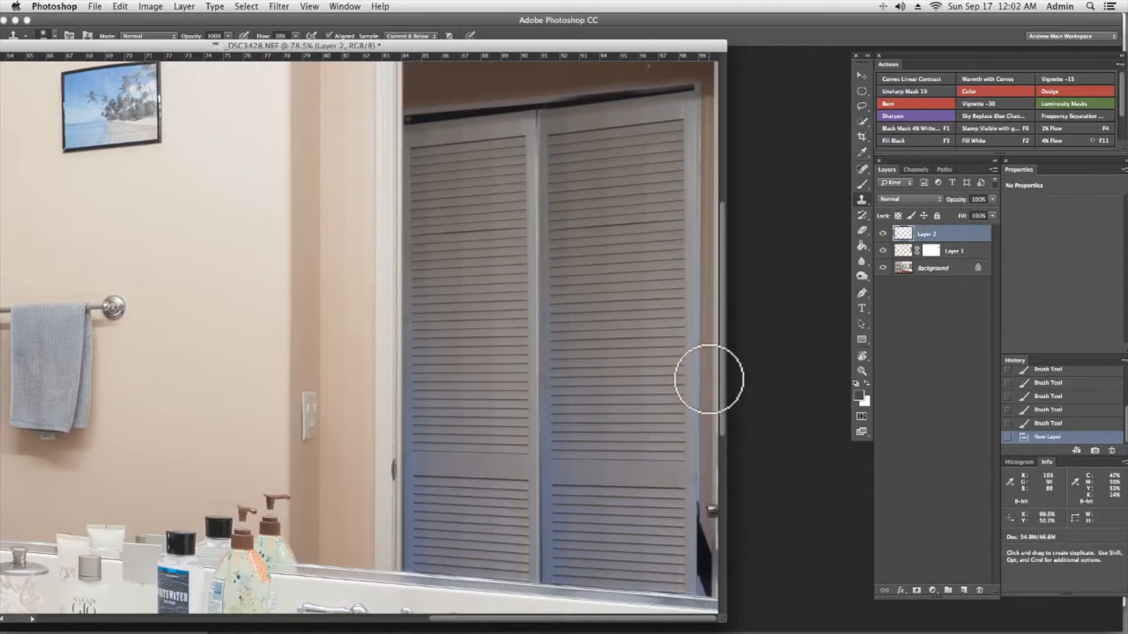
{"action": "left_click", "coordinate": [707, 400], "text": "alt"}
{"action": "mouse_move", "coordinate": [697, 523]}
{"action": "left_mouse_down"}
{"action": "mouse_move", "coordinate": [695, 500]}
{"action": "mouse_move", "coordinate": [700, 549]}
{"action": "mouse_move", "coordinate": [685, 569]}
{"action": "mouse_move", "coordinate": [720, 572]}
{"action": "mouse_move", "coordinate": [696, 587]}
{"action": "mouse_move", "coordinate": [699, 488]}
{"action": "mouse_move", "coordinate": [722, 487]}
{"action": "left_mouse_up"}
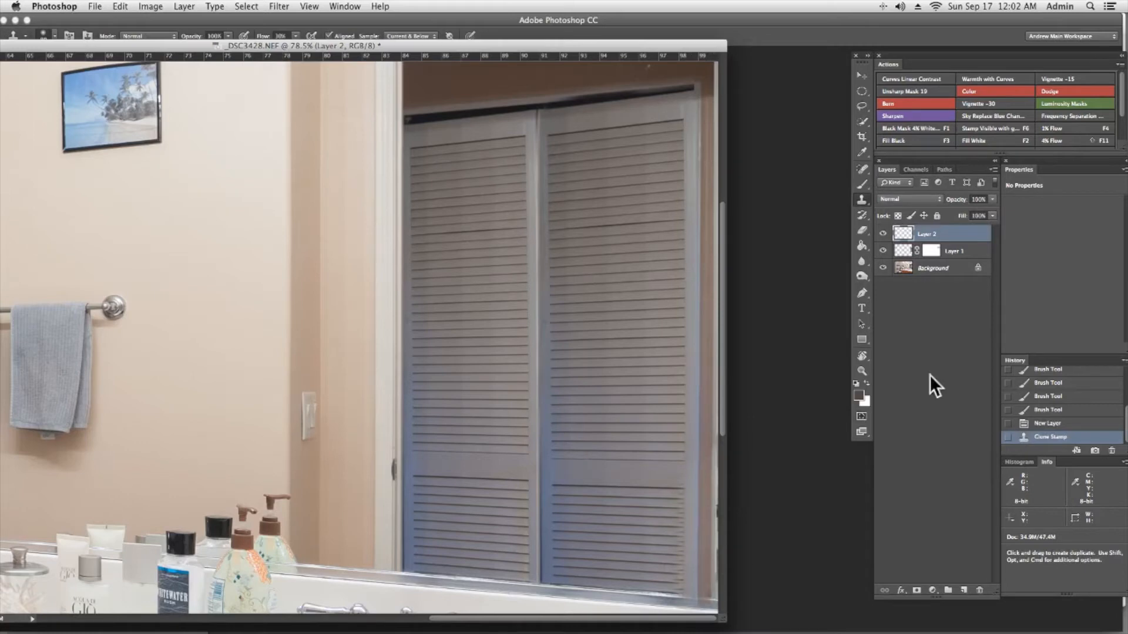
Step: Group Layer 1 and Layer 2, and toggle the group's visibility to compare the bathroom photo before and after the retouch
{"action": "key", "text": "super+0"}
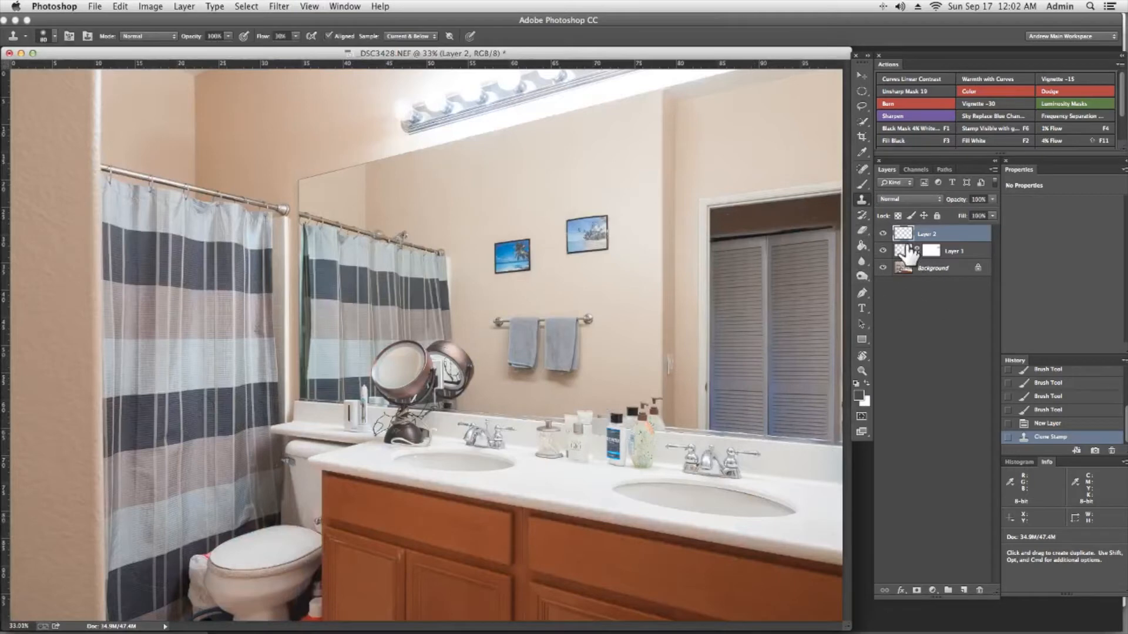
{"action": "left_click", "coordinate": [968, 254], "text": "shift"}
{"action": "key", "text": "super+g"}
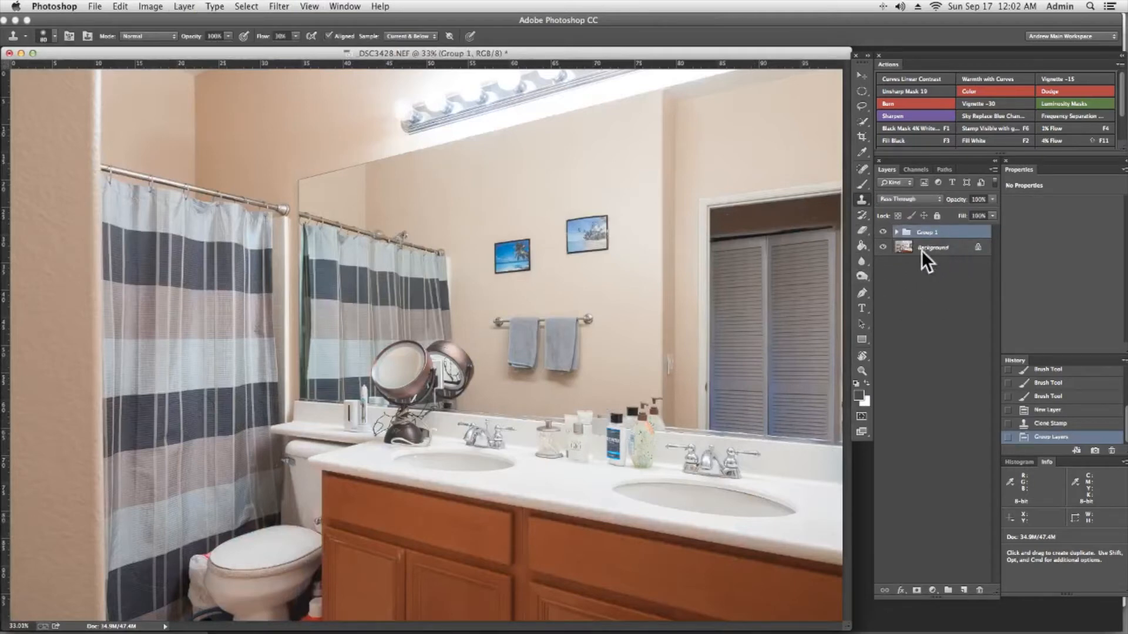
{"action": "left_click", "coordinate": [883, 232]}
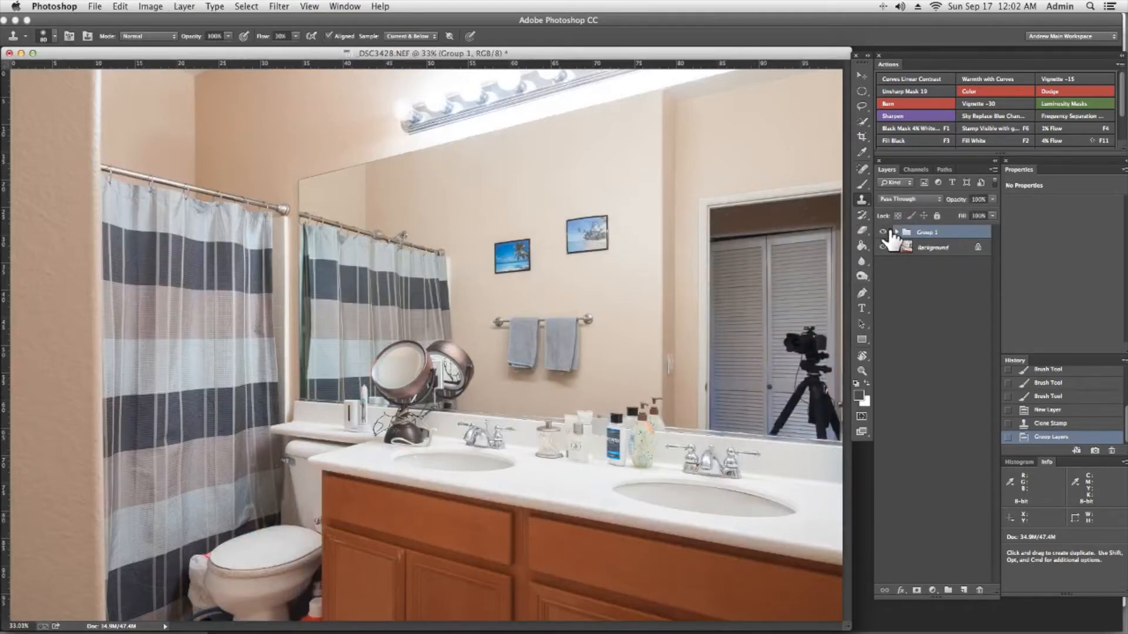
{"action": "left_click", "coordinate": [883, 232]}
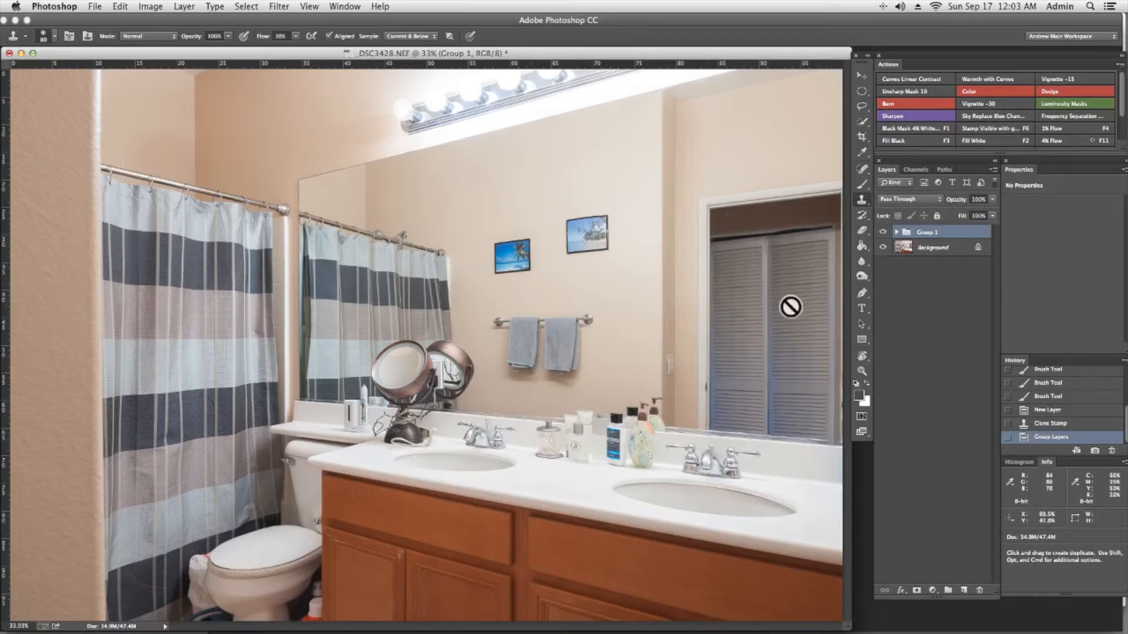
{"action": "left_click", "coordinate": [883, 232]}
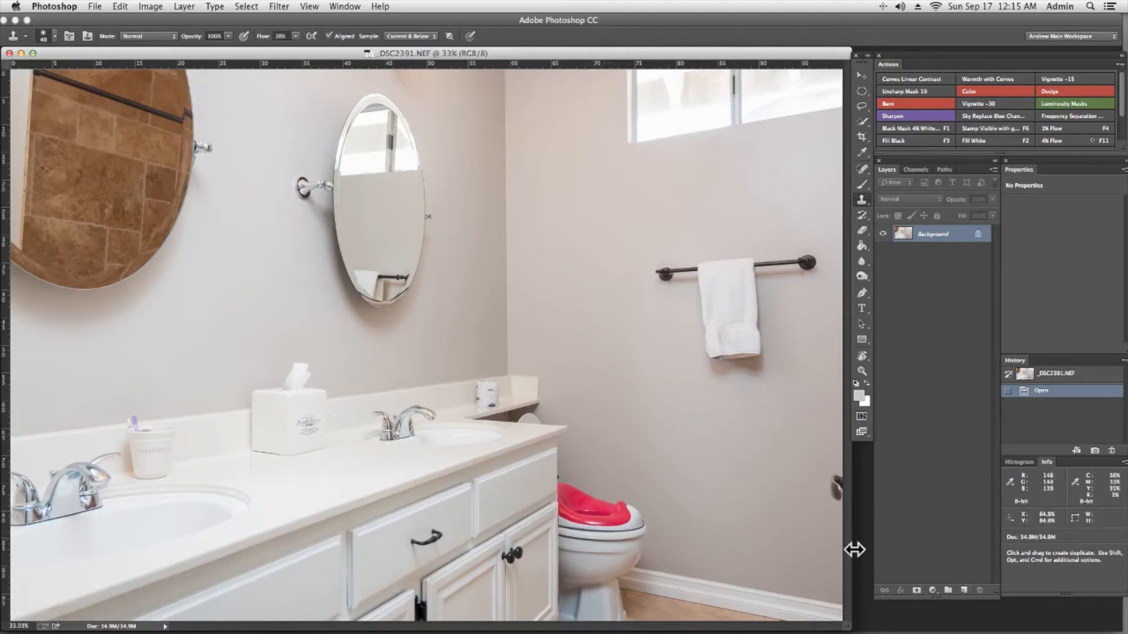
Step: Add an empty layer above the Background in the _DSC2391.NEF bathroom photo and get a close view of the toilet
{"action": "left_click", "coordinate": [963, 590]}
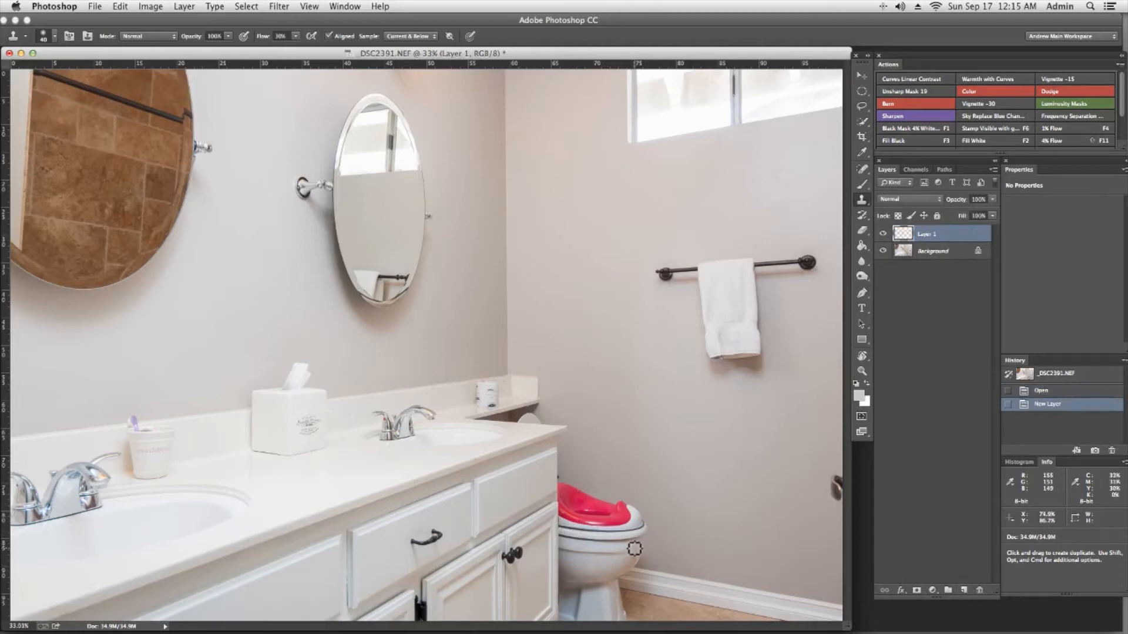
{"action": "key", "text": "z"}
{"action": "left_click_drag", "start_coordinate": [569, 520], "coordinate": [647, 538]}
{"action": "key", "text": "space"}
{"action": "mouse_move", "coordinate": [717, 478]}
{"action": "left_mouse_down"}
{"action": "mouse_move", "coordinate": [516, 353]}
{"action": "mouse_move", "coordinate": [513, 317]}
{"action": "left_mouse_up"}
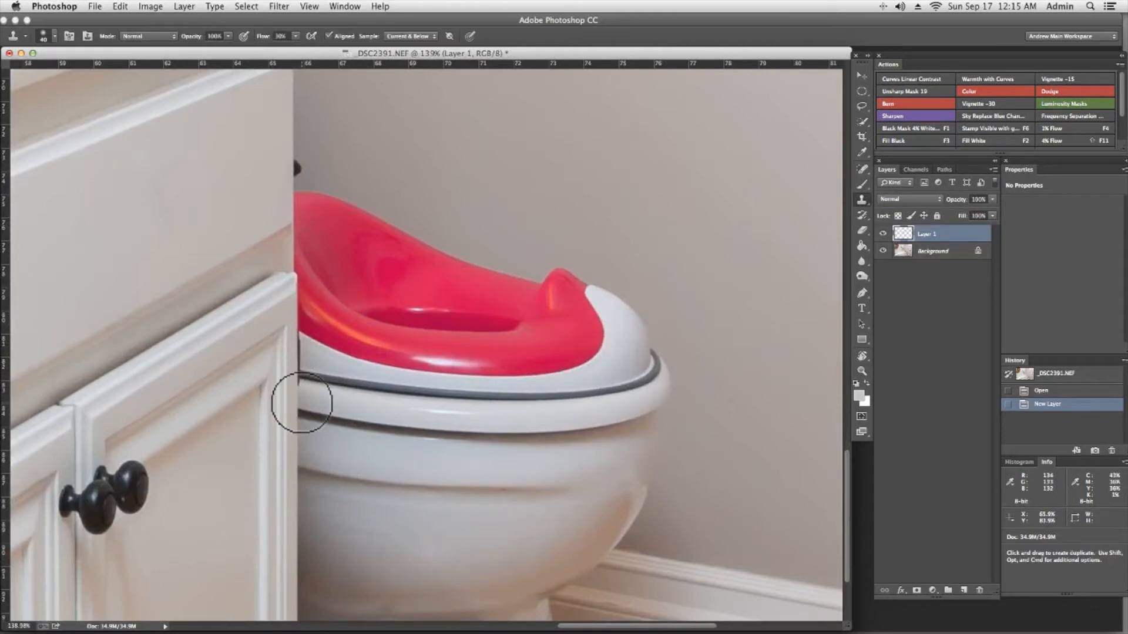
Step: Trace a Pen path along the toilet seat's upper rim from the cabinet edge around its right end
{"action": "key", "text": "p"}
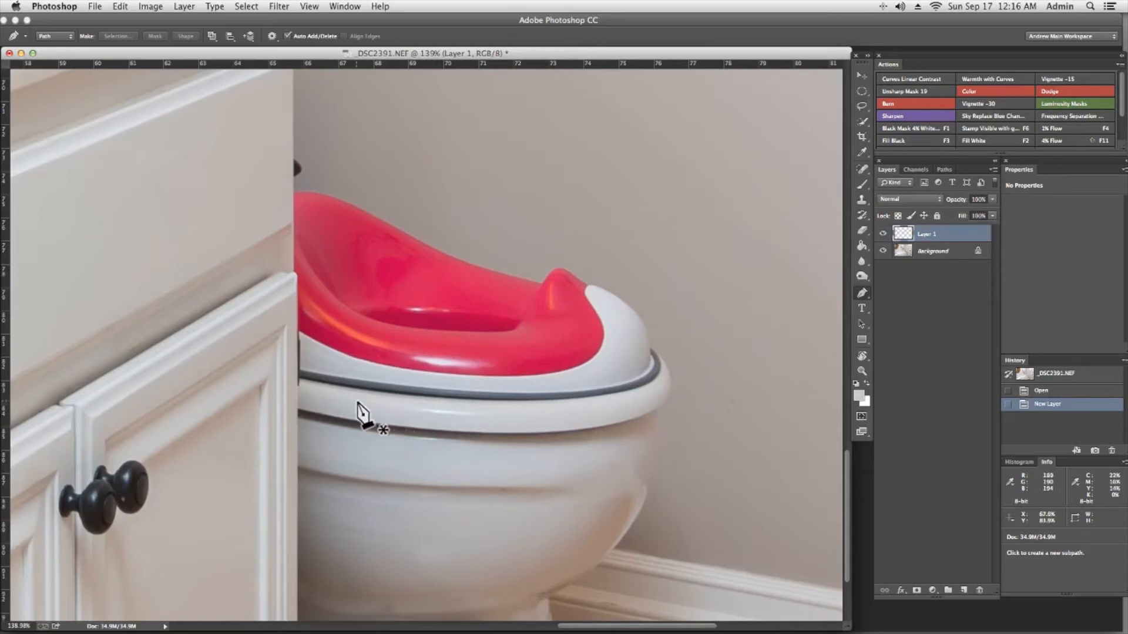
{"action": "left_click", "coordinate": [298, 382]}
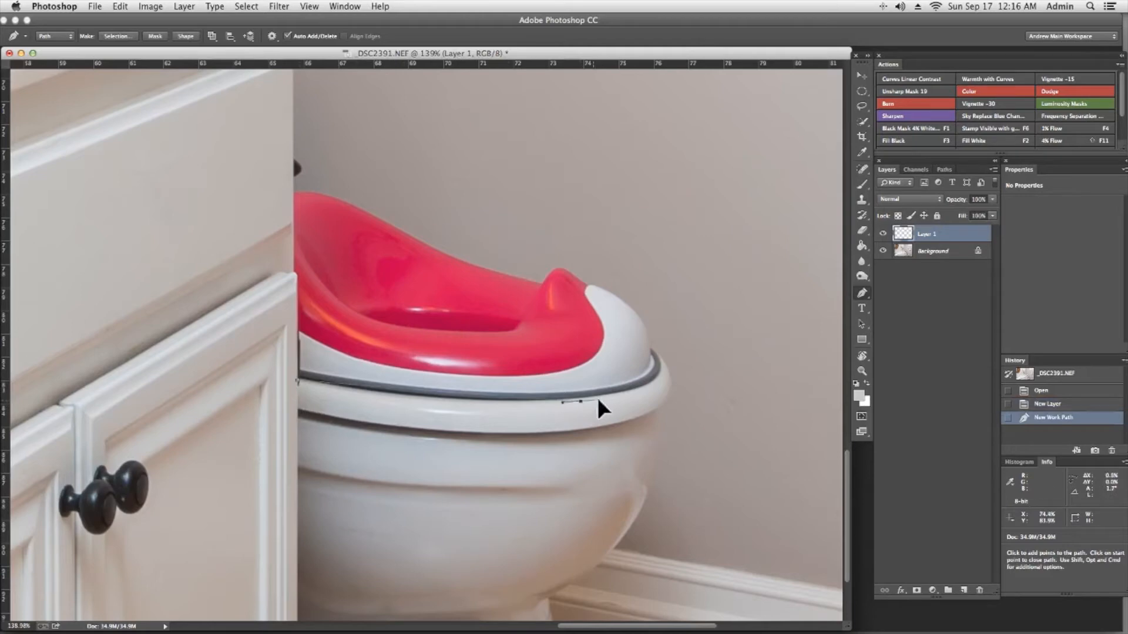
{"action": "left_click_drag", "start_coordinate": [694, 380], "coordinate": [695, 386]}
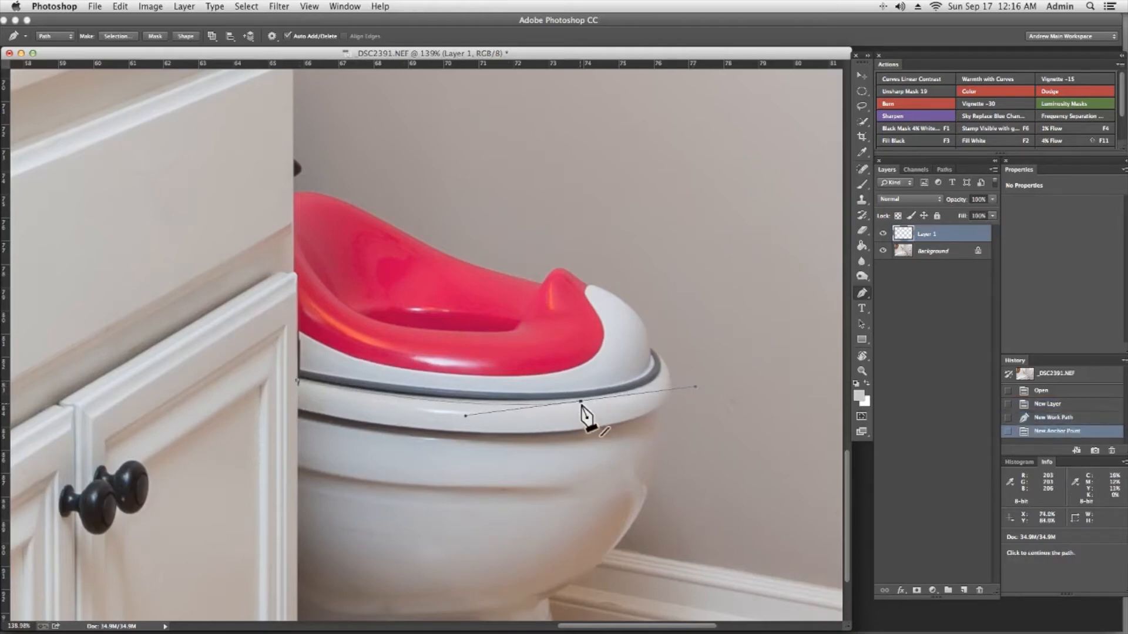
{"action": "left_click", "coordinate": [580, 403]}
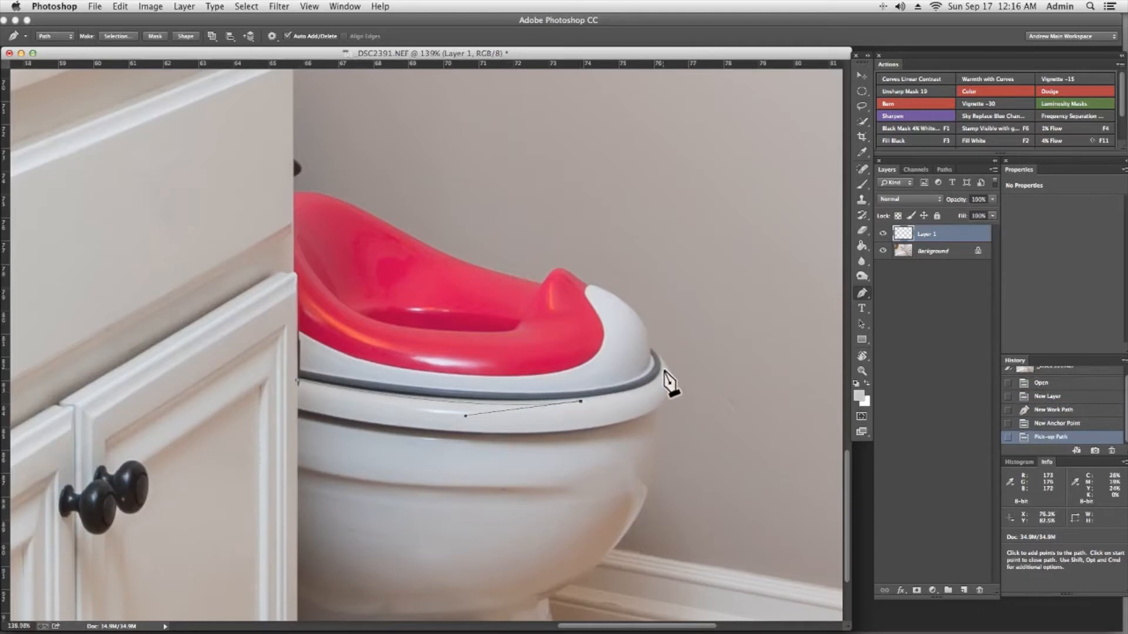
{"action": "left_click_drag", "start_coordinate": [663, 368], "coordinate": [662, 337]}
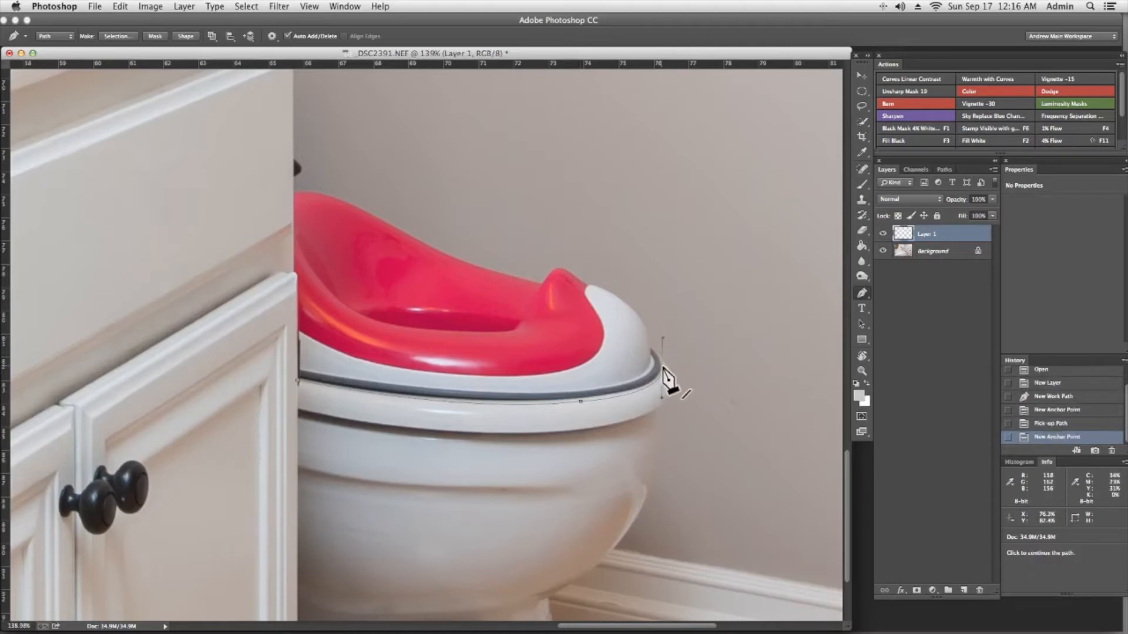
{"action": "left_click", "coordinate": [662, 369]}
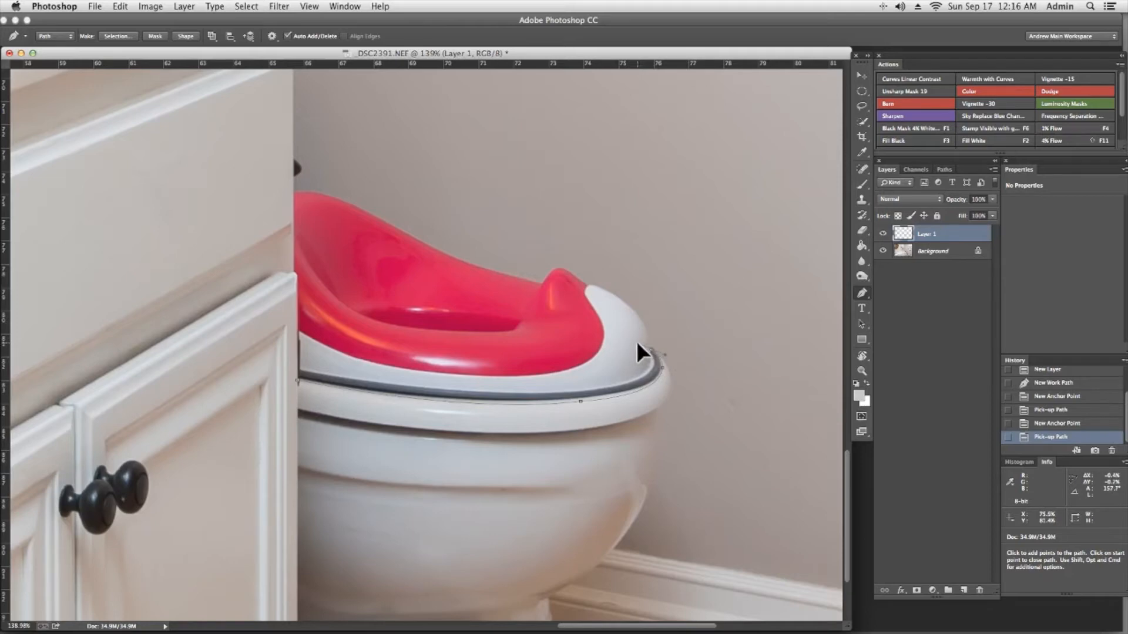
{"action": "left_click_drag", "start_coordinate": [638, 342], "coordinate": [639, 342]}
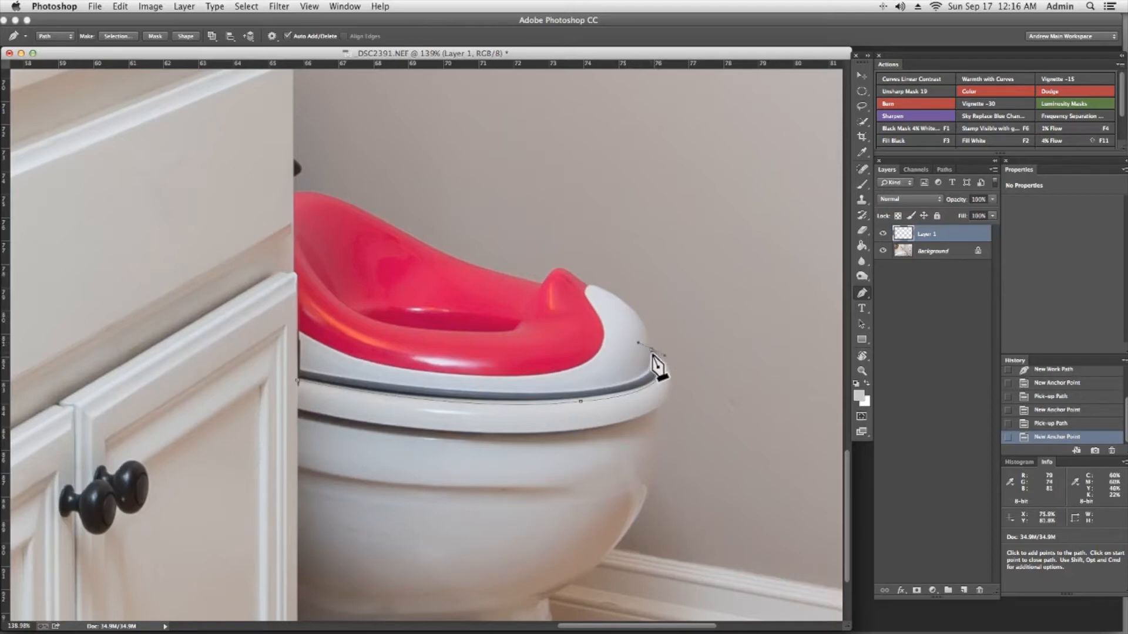
{"action": "left_click", "coordinate": [652, 351]}
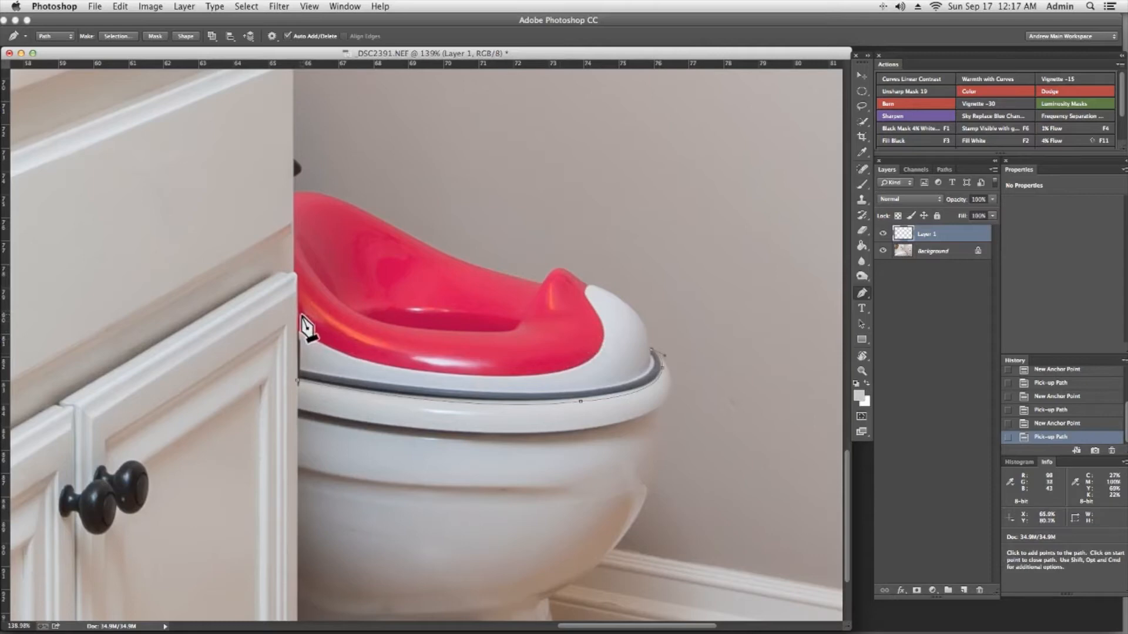
Step: Curve the path across the potty seat to the cabinet edge, close it, and convert it into a selection
{"action": "left_click_drag", "start_coordinate": [249, 339], "coordinate": [169, 355]}
{"action": "left_click_drag", "start_coordinate": [119, 358], "coordinate": [130, 334]}
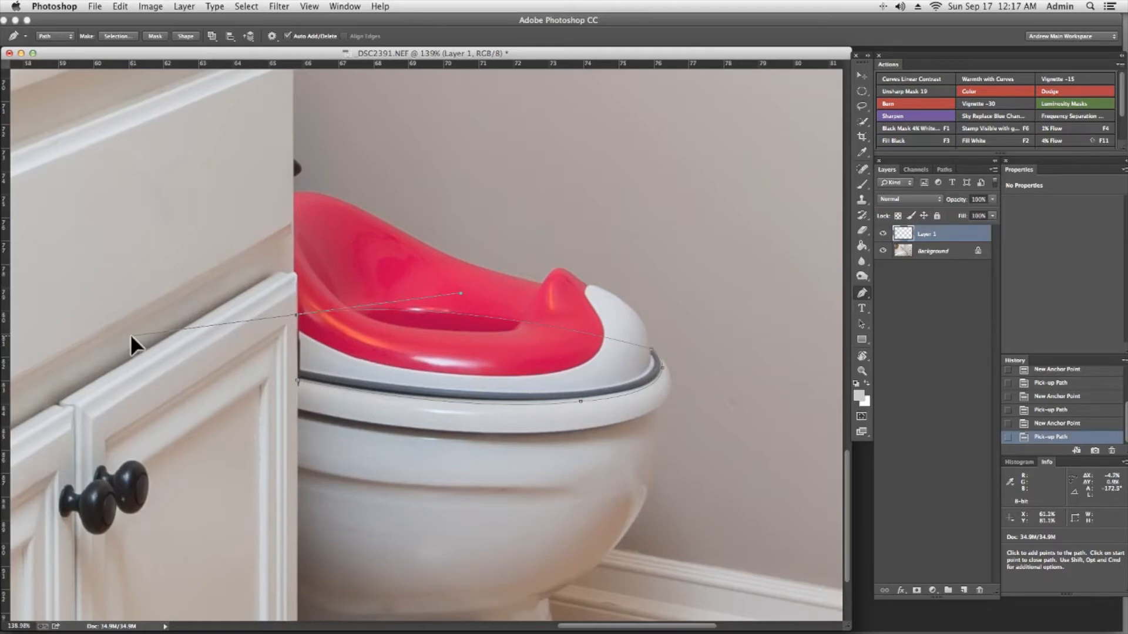
{"action": "left_click_drag", "start_coordinate": [131, 335], "coordinate": [130, 334]}
{"action": "left_click", "coordinate": [296, 317]}
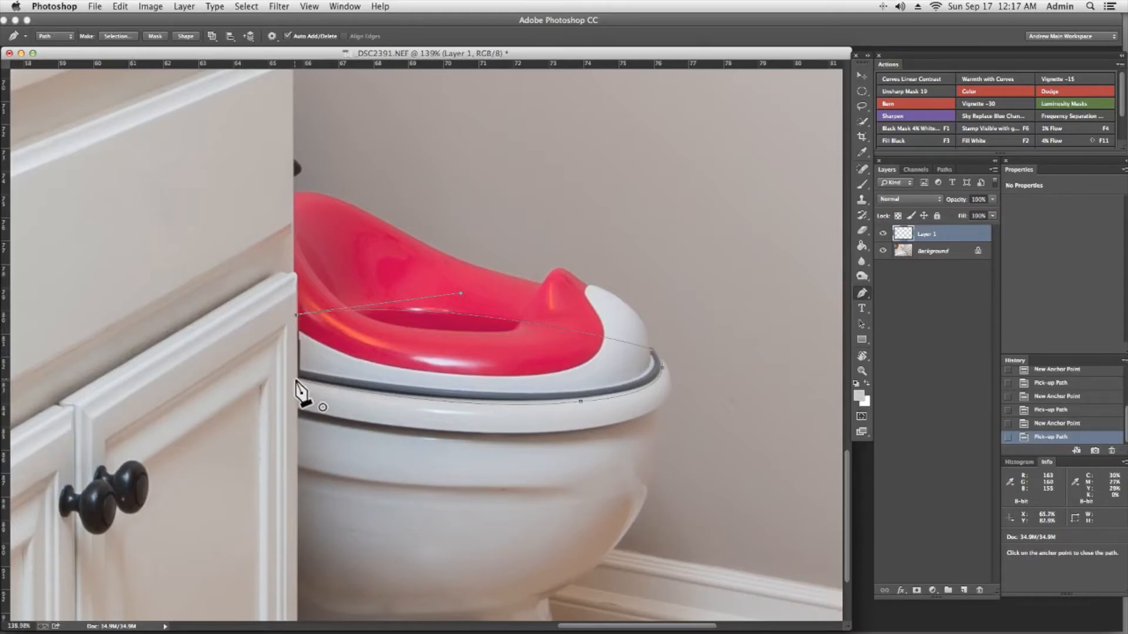
{"action": "left_click", "coordinate": [296, 380]}
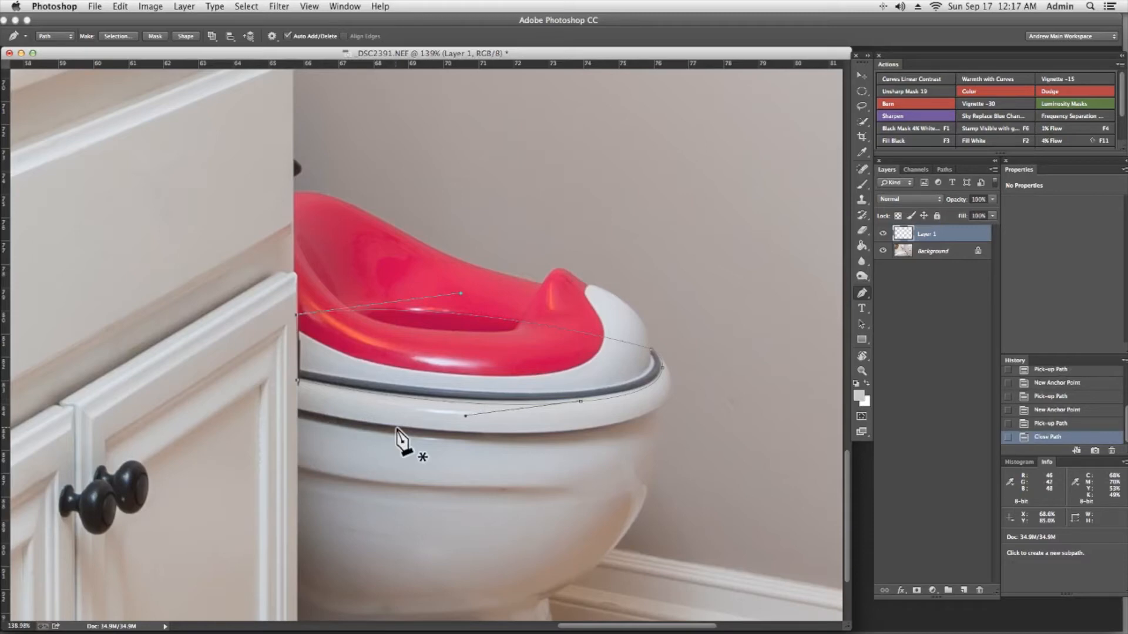
{"action": "key", "text": "super+Return"}
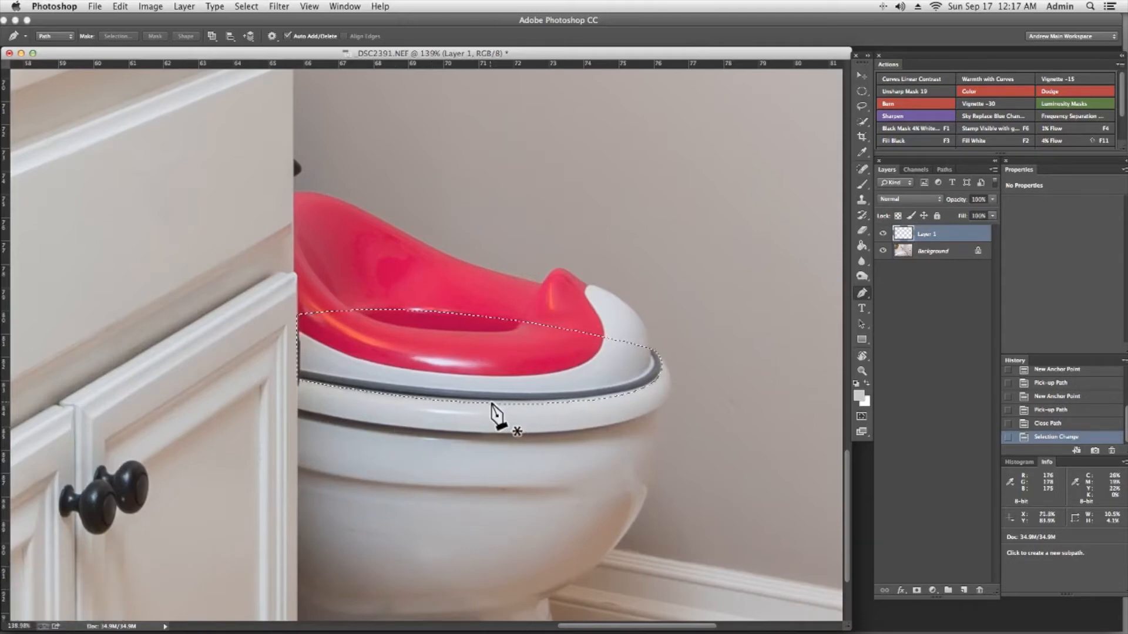
Step: Switch to the Brush tool and feather the lid-shaped selection by 1 pixel
{"action": "key", "text": "b"}
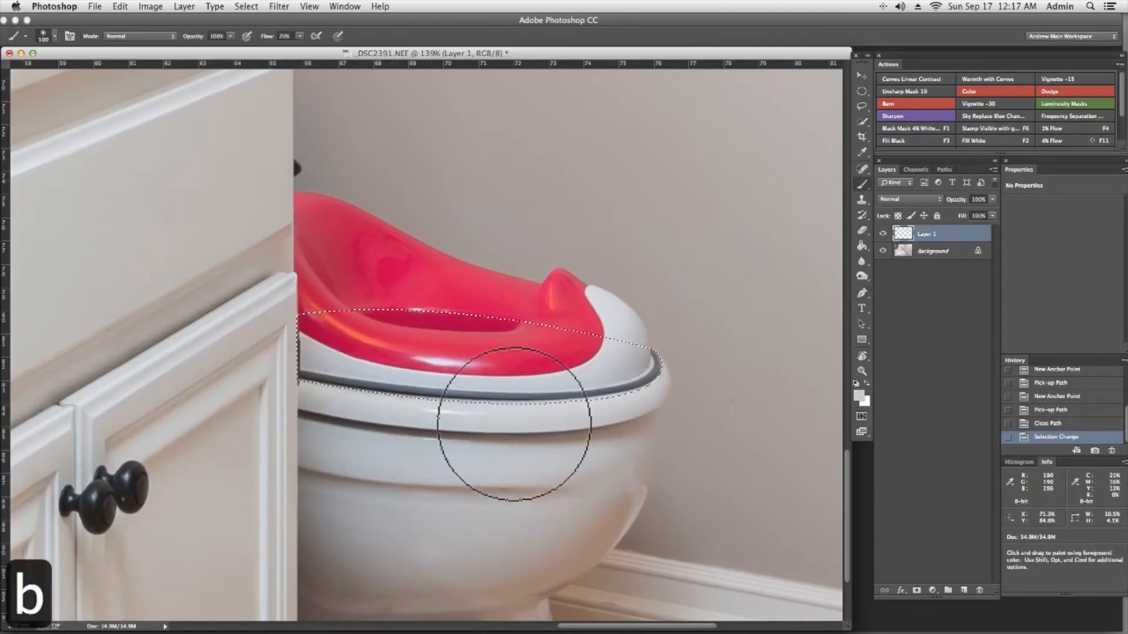
{"action": "key", "text": "alt"}
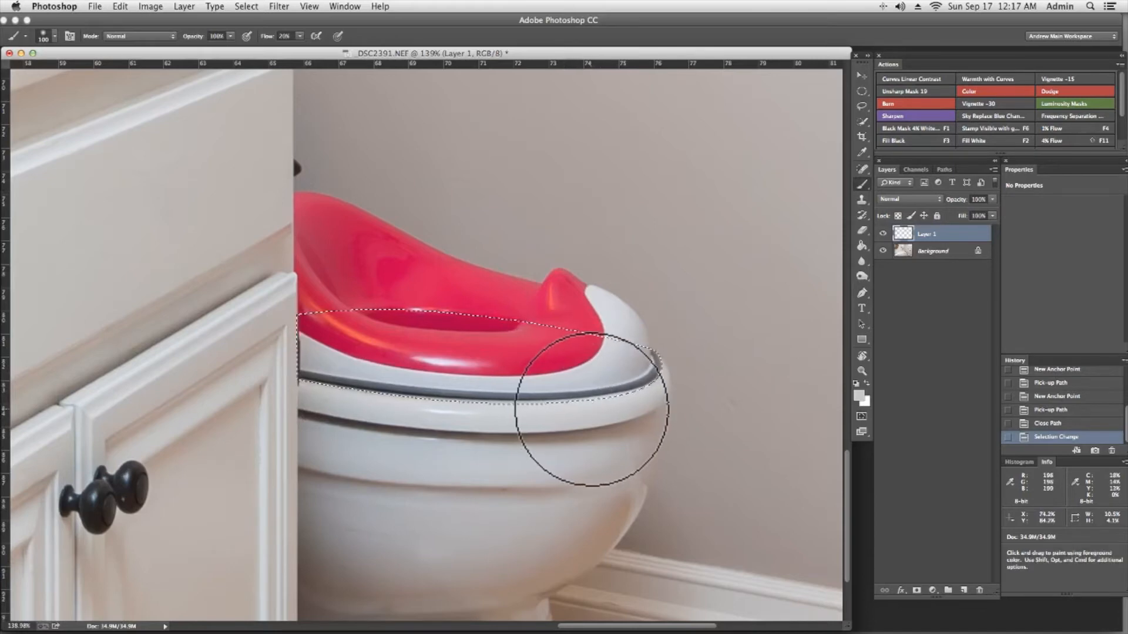
{"action": "left_click", "coordinate": [602, 382], "text": "alt"}
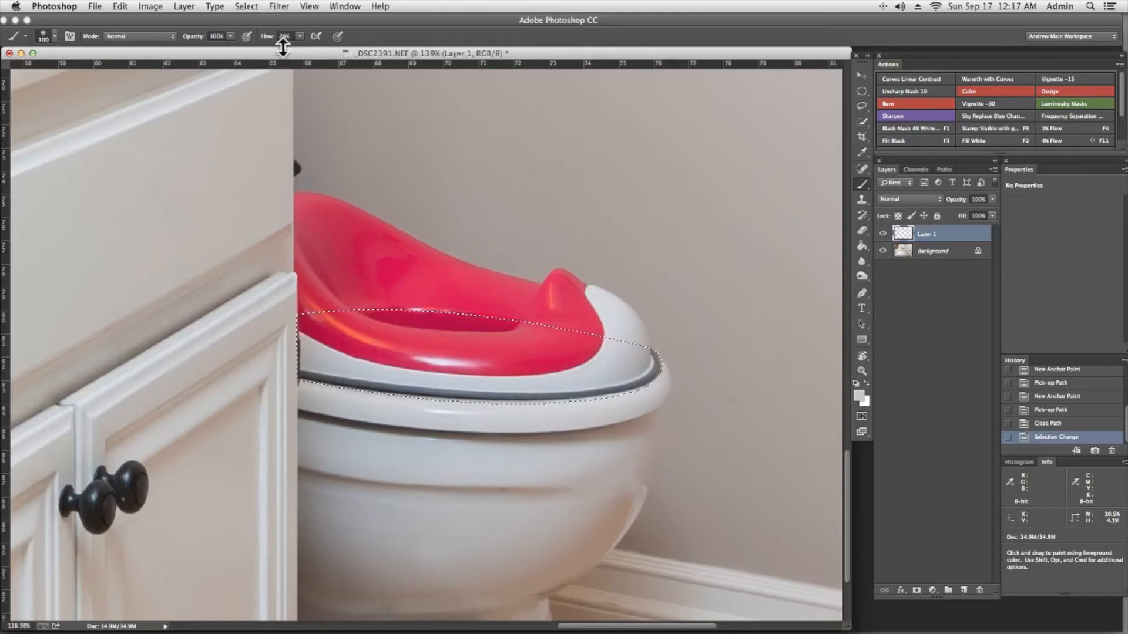
{"action": "key", "text": "shift+F6"}
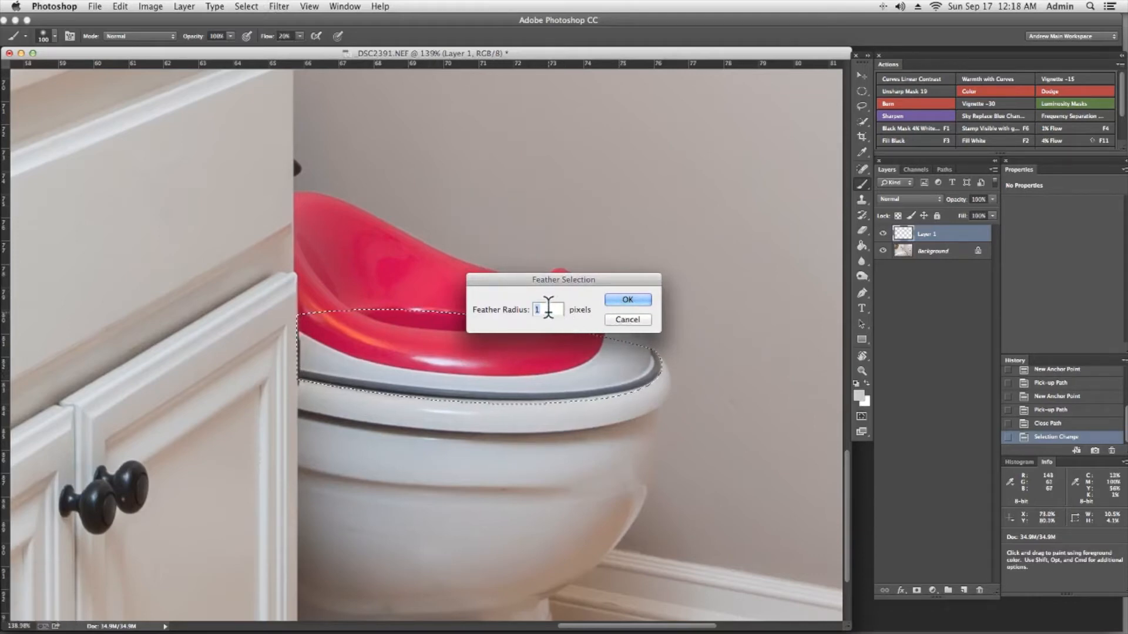
{"action": "left_click", "coordinate": [612, 303]}
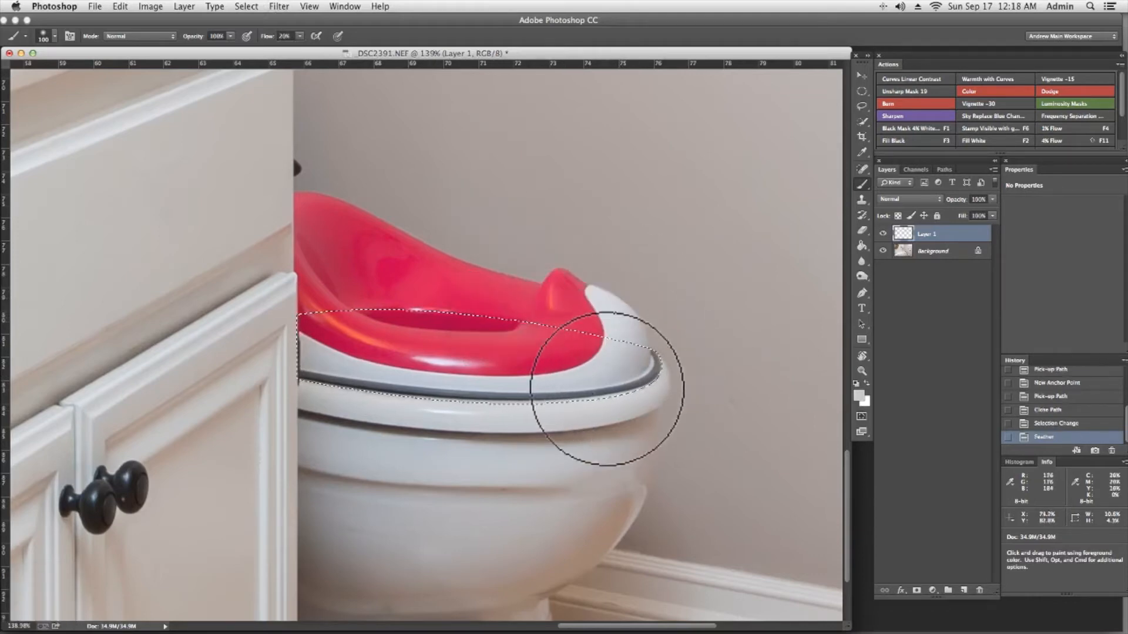
Step: Sample light gray from the toilet seat and paint a plain lid over the potty seat inside the selection
{"action": "key", "text": "alt"}
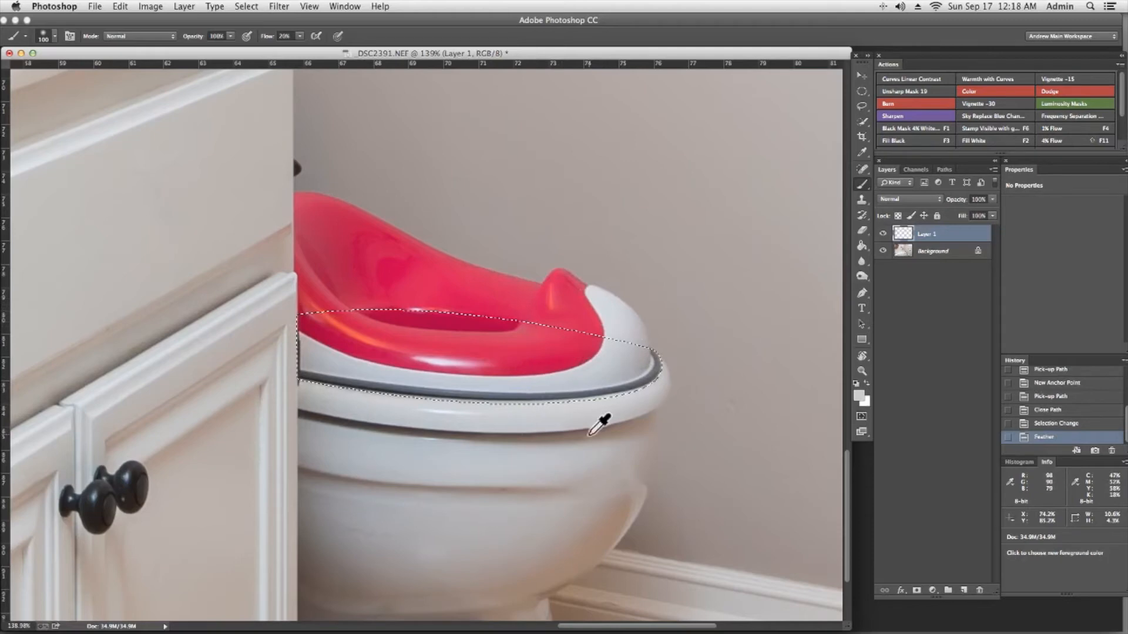
{"action": "left_click", "coordinate": [616, 392], "text": "alt"}
{"action": "mouse_move", "coordinate": [607, 352]}
{"action": "left_mouse_down"}
{"action": "mouse_move", "coordinate": [644, 368]}
{"action": "mouse_move", "coordinate": [473, 408]}
{"action": "mouse_move", "coordinate": [529, 390]}
{"action": "mouse_move", "coordinate": [607, 329]}
{"action": "mouse_move", "coordinate": [620, 375]}
{"action": "mouse_move", "coordinate": [654, 373]}
{"action": "mouse_move", "coordinate": [574, 360]}
{"action": "mouse_move", "coordinate": [605, 331]}
{"action": "mouse_move", "coordinate": [637, 351]}
{"action": "mouse_move", "coordinate": [462, 366]}
{"action": "left_mouse_up"}
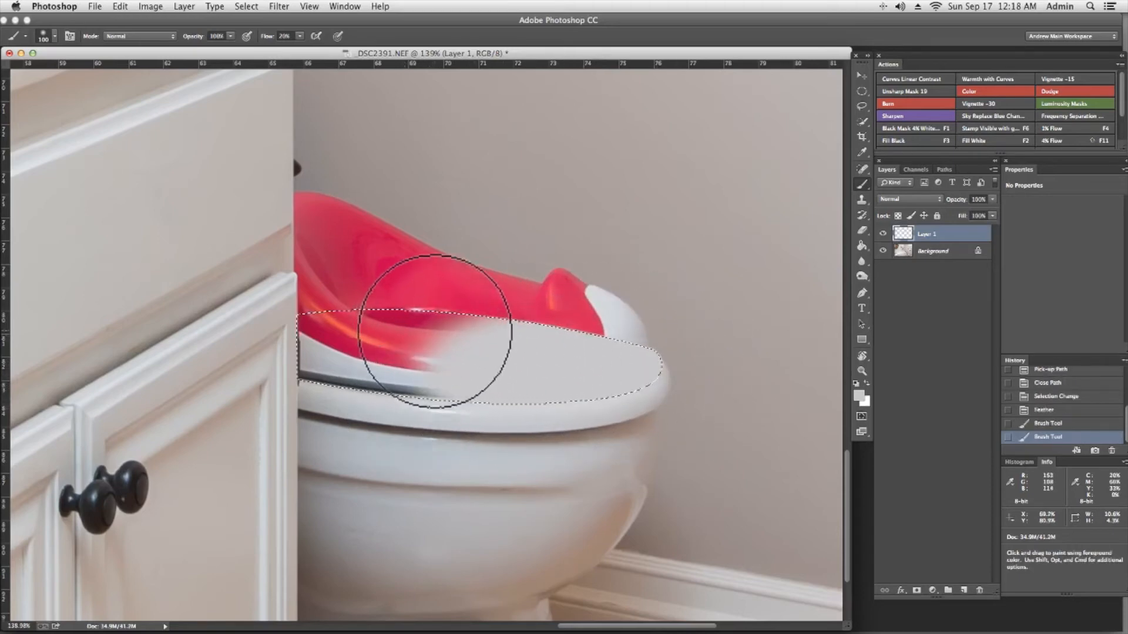
{"action": "mouse_move", "coordinate": [392, 355]}
{"action": "left_mouse_down"}
{"action": "mouse_move", "coordinate": [481, 346]}
{"action": "mouse_move", "coordinate": [315, 365]}
{"action": "mouse_move", "coordinate": [392, 362]}
{"action": "mouse_move", "coordinate": [262, 349]}
{"action": "mouse_move", "coordinate": [337, 371]}
{"action": "mouse_move", "coordinate": [297, 313]}
{"action": "mouse_move", "coordinate": [311, 362]}
{"action": "mouse_move", "coordinate": [218, 377]}
{"action": "mouse_move", "coordinate": [465, 304]}
{"action": "mouse_move", "coordinate": [506, 335]}
{"action": "mouse_move", "coordinate": [360, 318]}
{"action": "mouse_move", "coordinate": [466, 328]}
{"action": "left_mouse_up"}
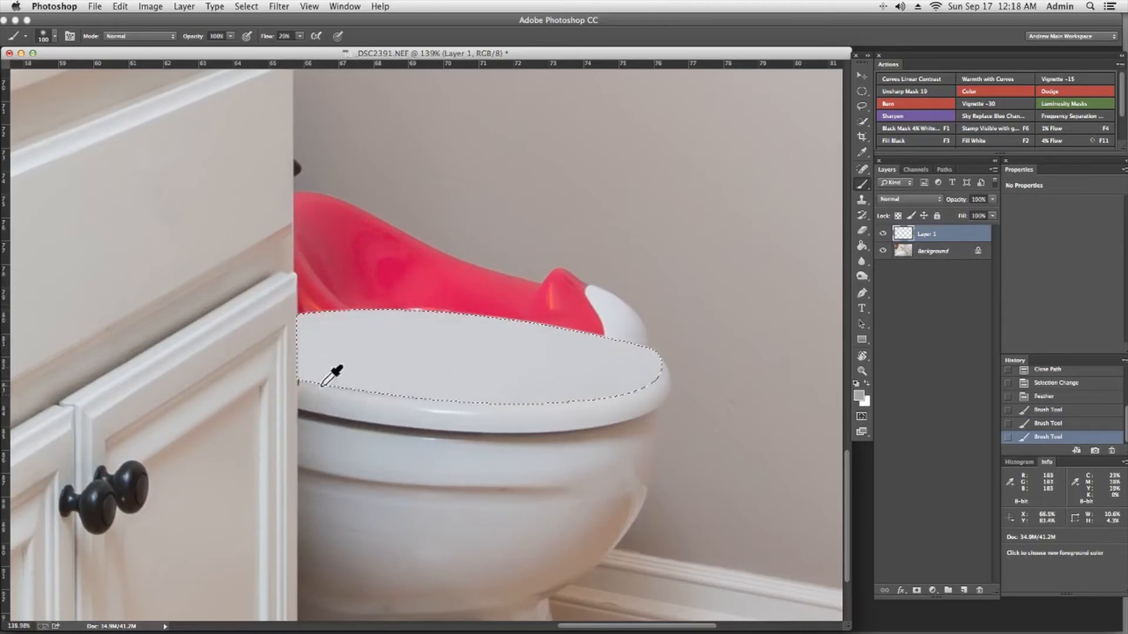
Step: Enlarge the brush and softly shade the painted lid with a darker gray along its cabinet side and back edge
{"action": "key", "text": "bracketright"}
{"action": "key", "text": "bracketright"}
{"action": "key", "text": "bracketright"}
{"action": "key", "text": "bracketright"}
{"action": "key", "text": "bracketright"}
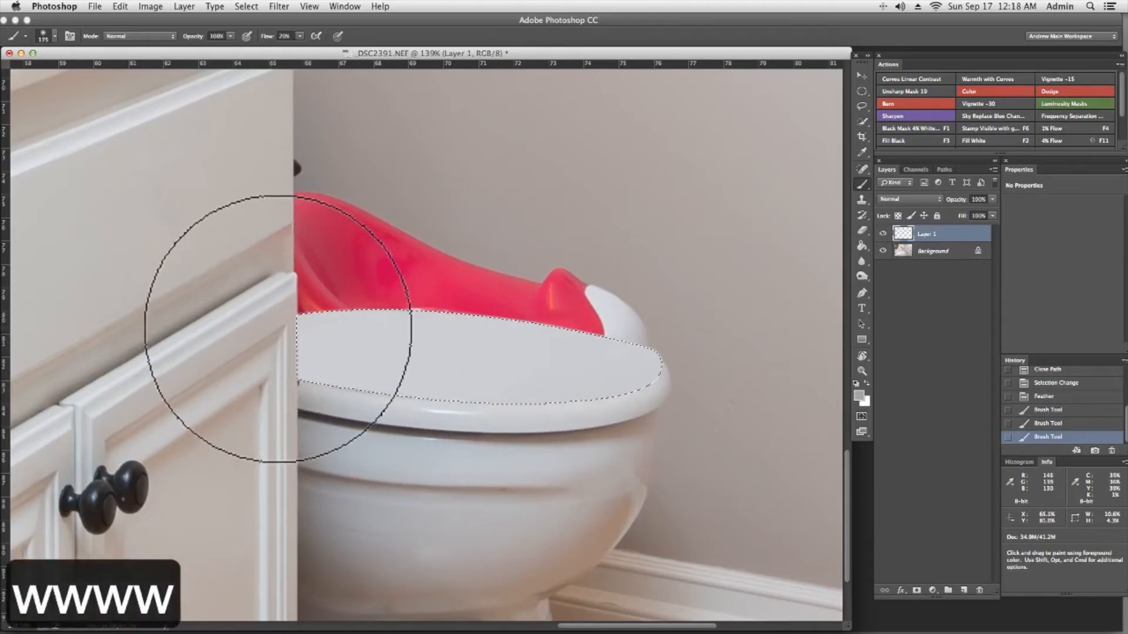
{"action": "mouse_move", "coordinate": [267, 345]}
{"action": "left_mouse_down"}
{"action": "mouse_move", "coordinate": [380, 259]}
{"action": "mouse_move", "coordinate": [277, 332]}
{"action": "left_mouse_up"}
{"action": "left_click_drag", "start_coordinate": [278, 332], "coordinate": [777, 305]}
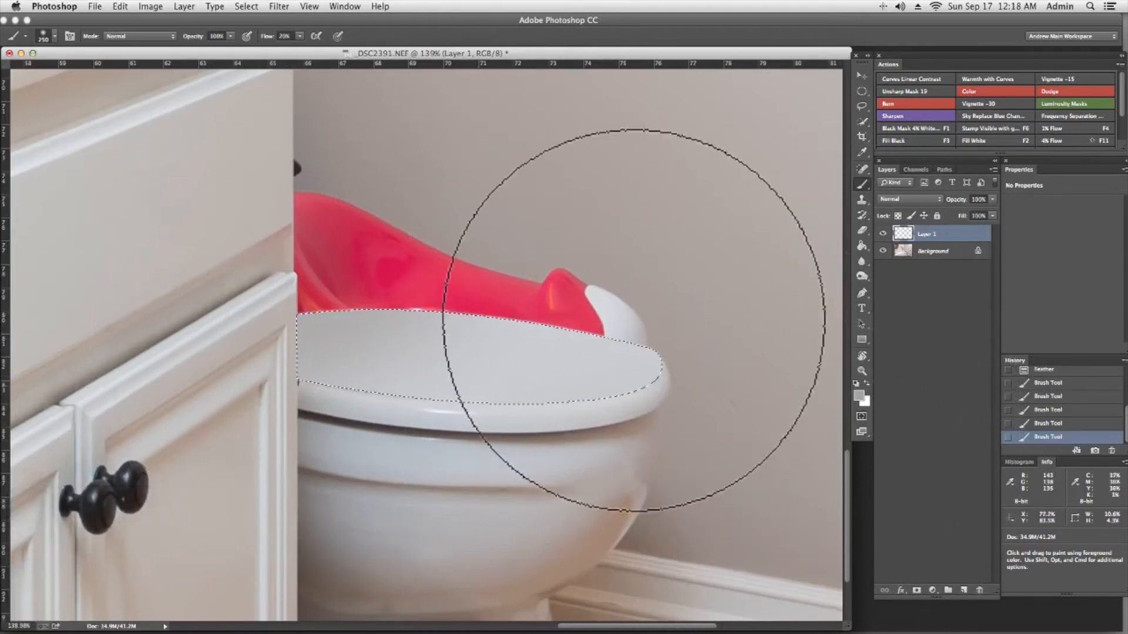
Step: Check the painted lid in the whole bathroom photo, return to a close view of the potty seat, and deselect
{"action": "key", "text": "super+1"}
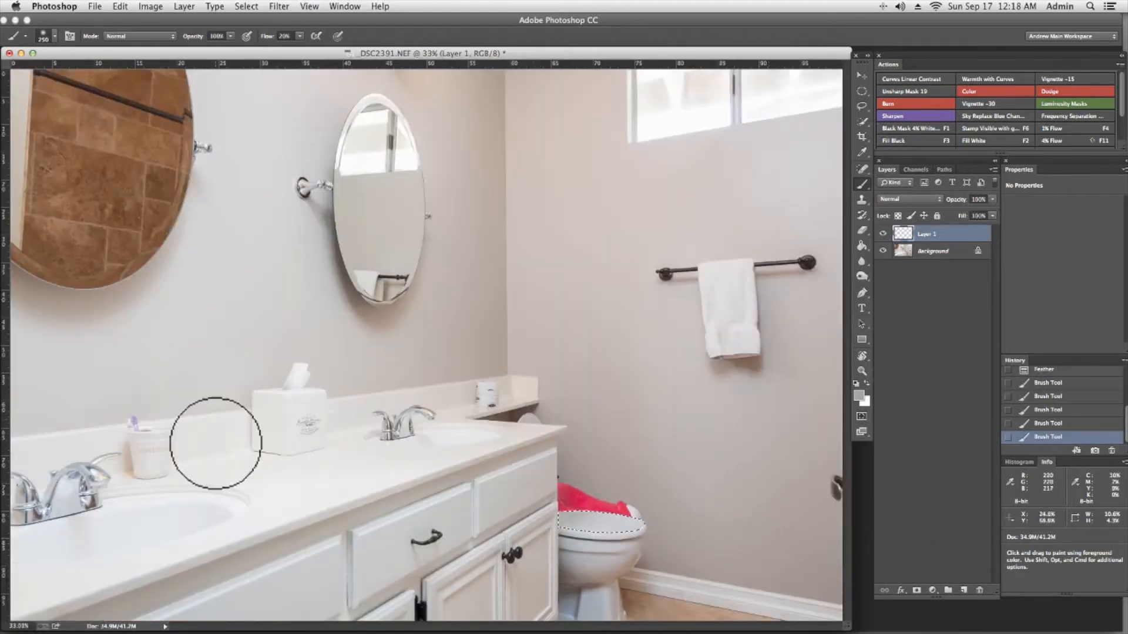
{"action": "key", "text": "z"}
{"action": "left_click_drag", "start_coordinate": [584, 506], "coordinate": [675, 534]}
{"action": "key", "text": "space"}
{"action": "left_click_drag", "start_coordinate": [612, 453], "coordinate": [395, 255]}
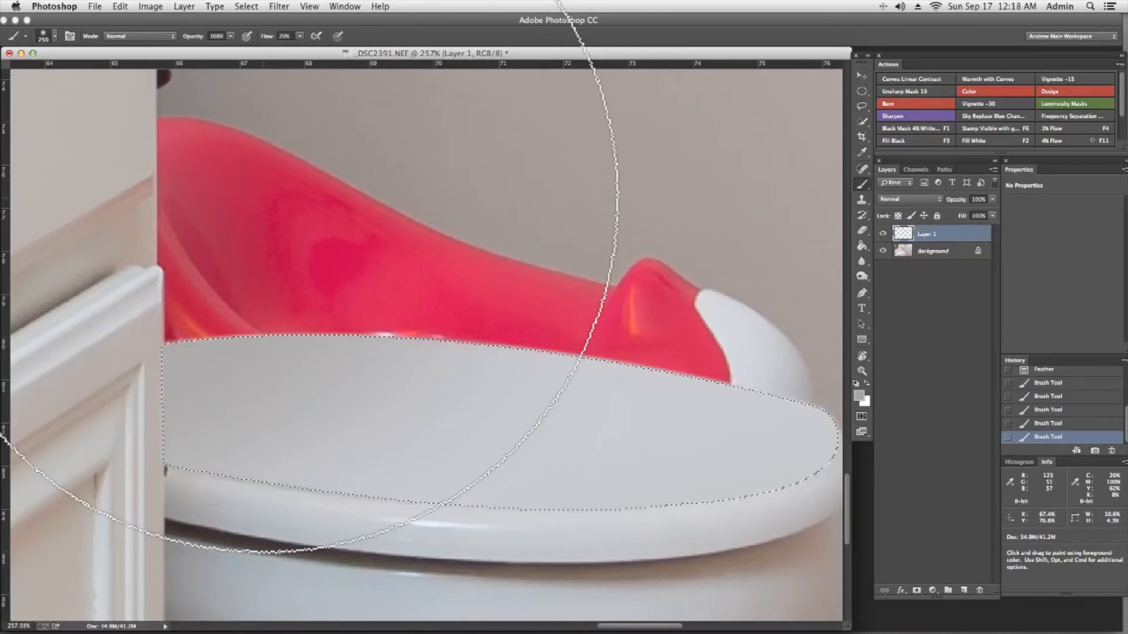
{"action": "key", "text": "p"}
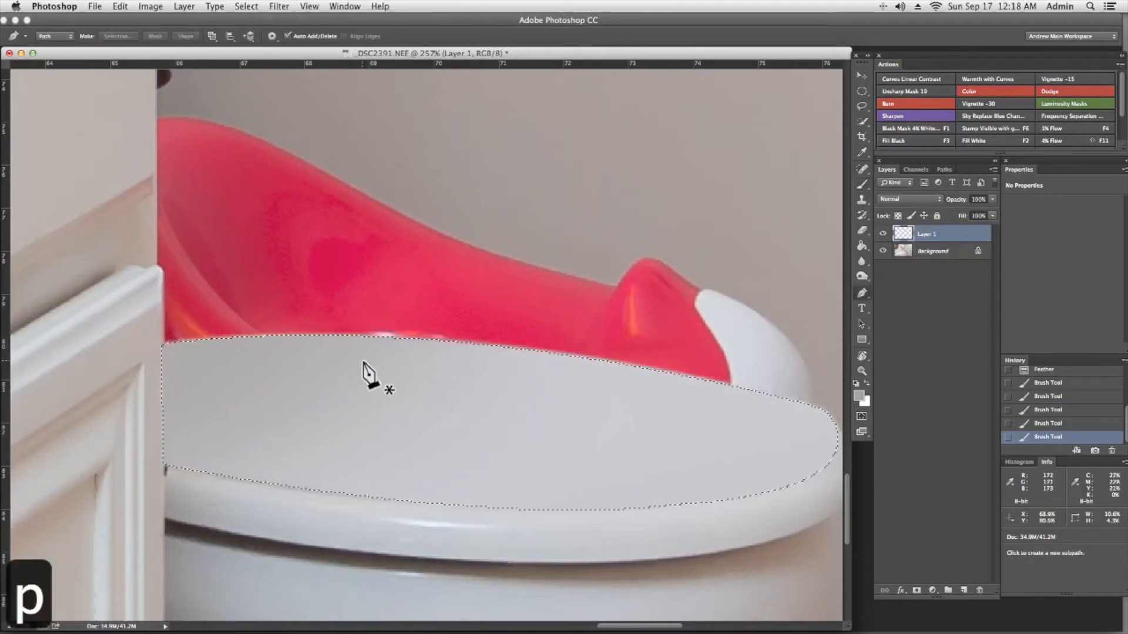
{"action": "key", "text": "super+d"}
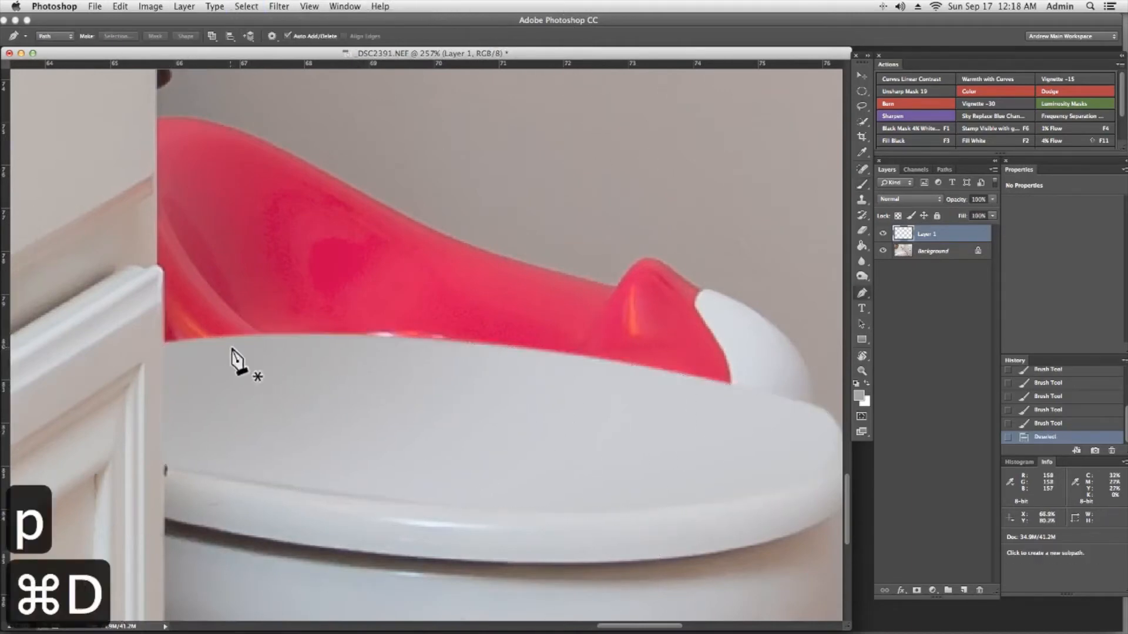
Step: Start a new Pen path at the lid's back corner and trace it up the cabinet's side edge
{"action": "left_click", "coordinate": [162, 340]}
{"action": "left_click", "coordinate": [159, 266]}
{"action": "left_click", "coordinate": [155, 267]}
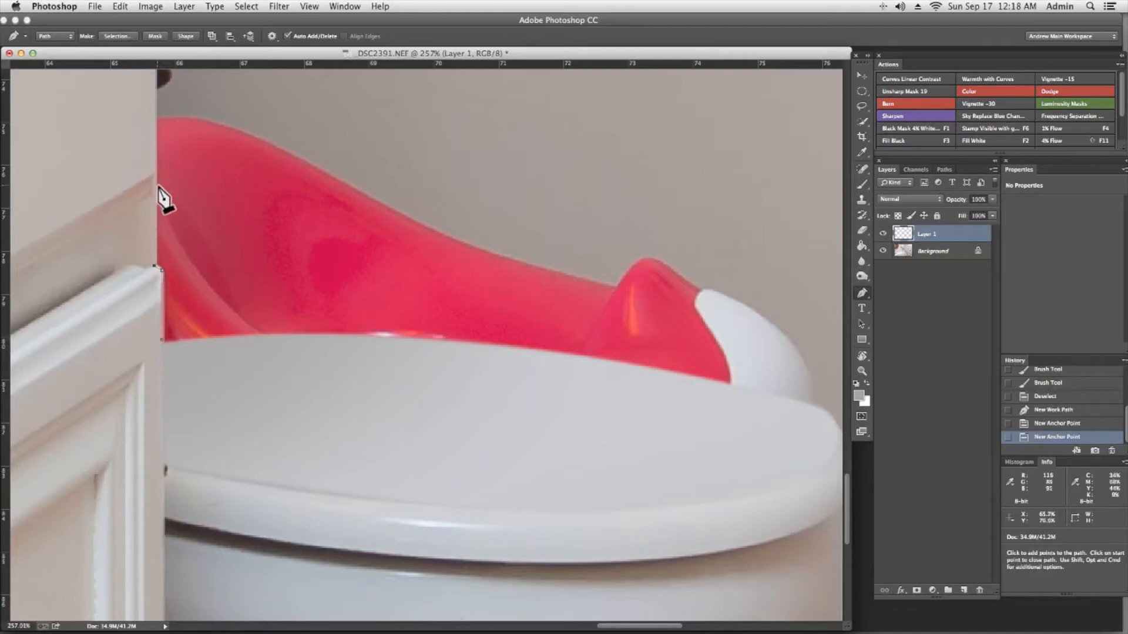
{"action": "left_click", "coordinate": [154, 255]}
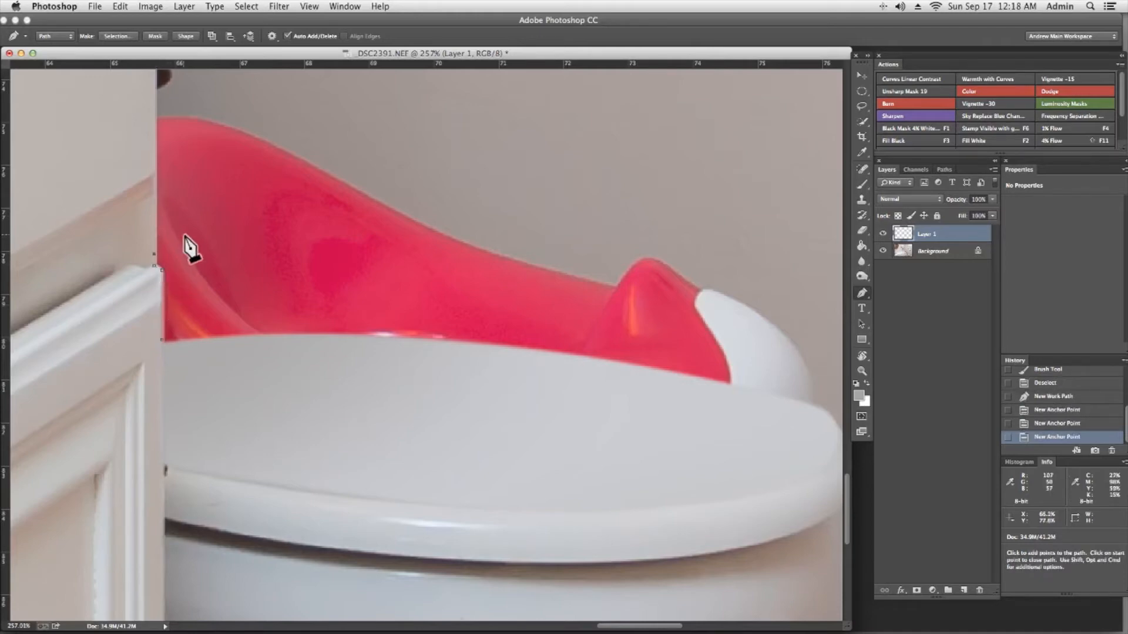
{"action": "left_click", "coordinate": [154, 91]}
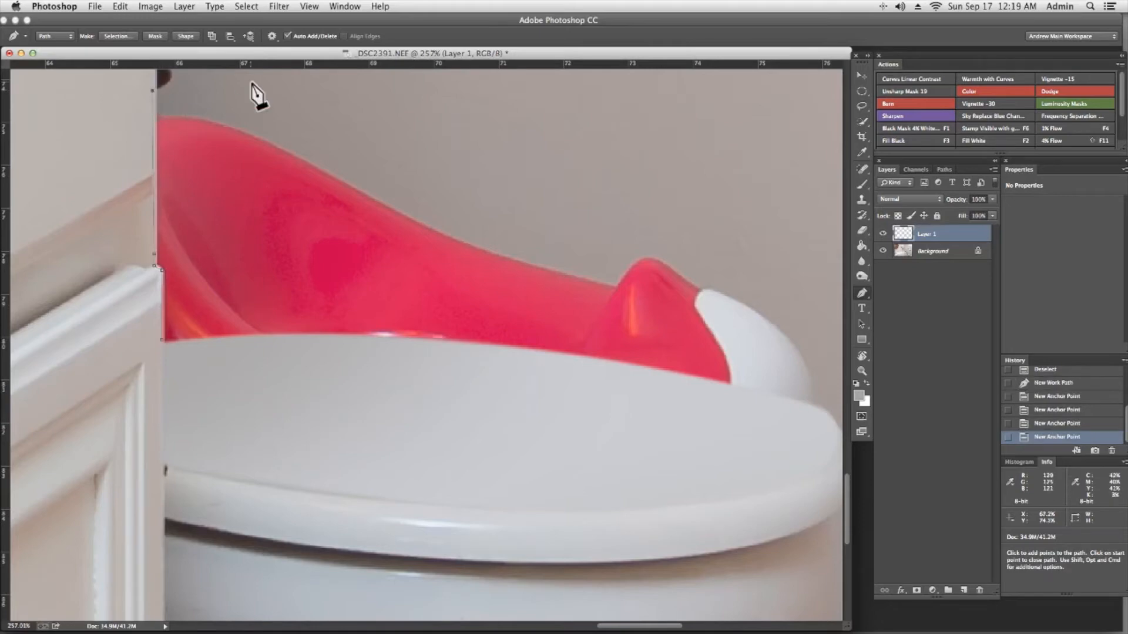
Step: Extend the path in straight segments across the wall above and to the right of the remaining potty seat
{"action": "left_click_drag", "start_coordinate": [265, 77], "coordinate": [239, 235]}
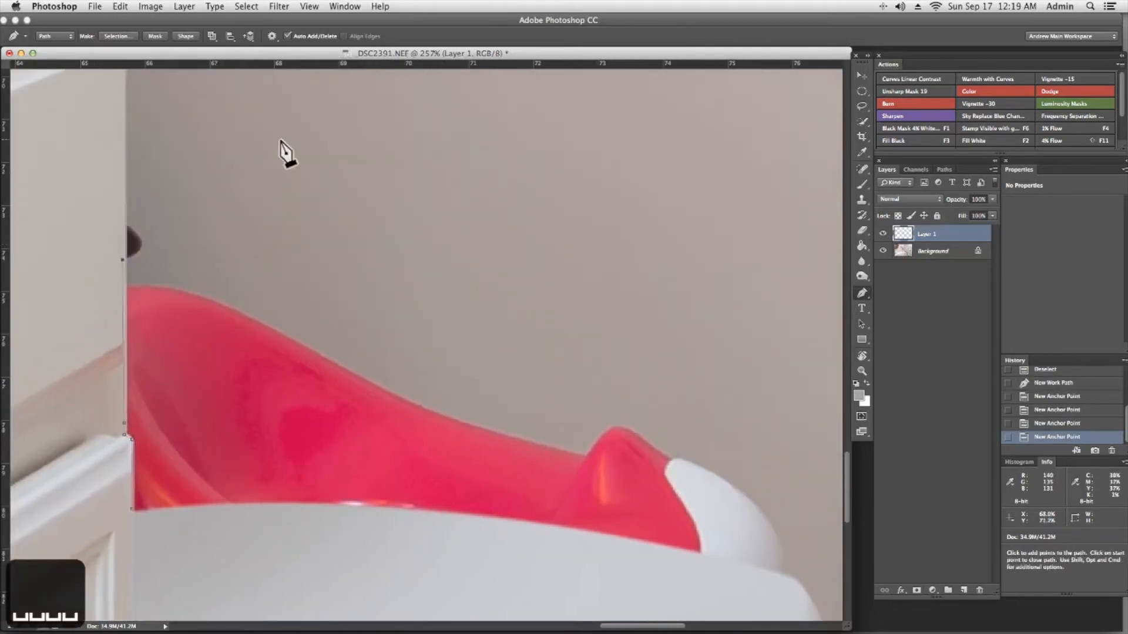
{"action": "left_click_drag", "start_coordinate": [222, 76], "coordinate": [216, 123]}
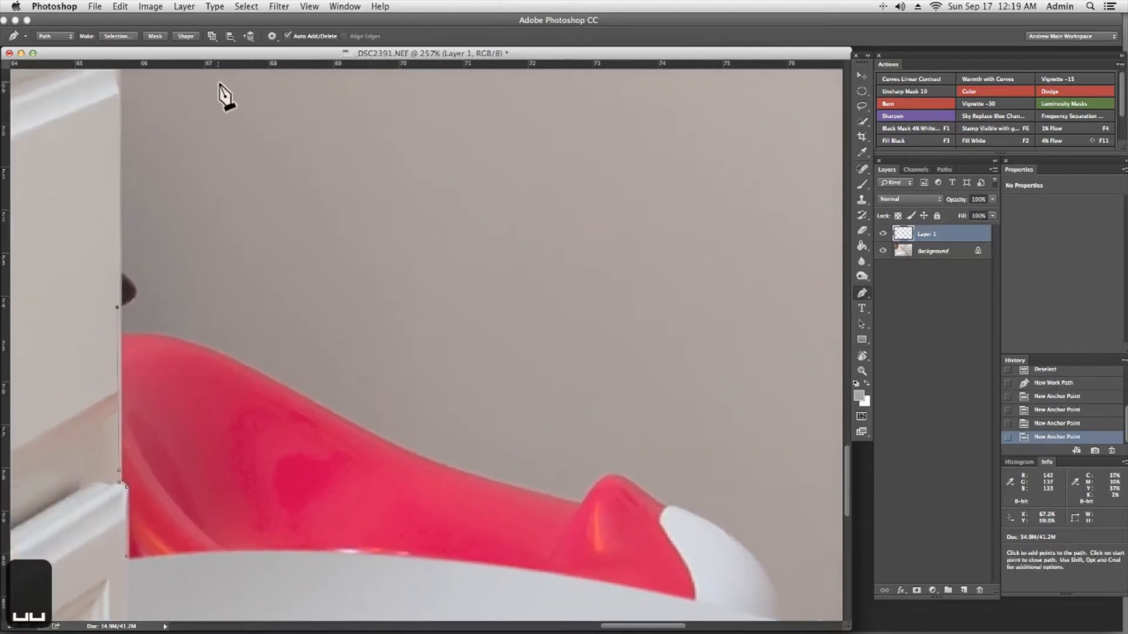
{"action": "left_click_drag", "start_coordinate": [688, 177], "coordinate": [559, 169]}
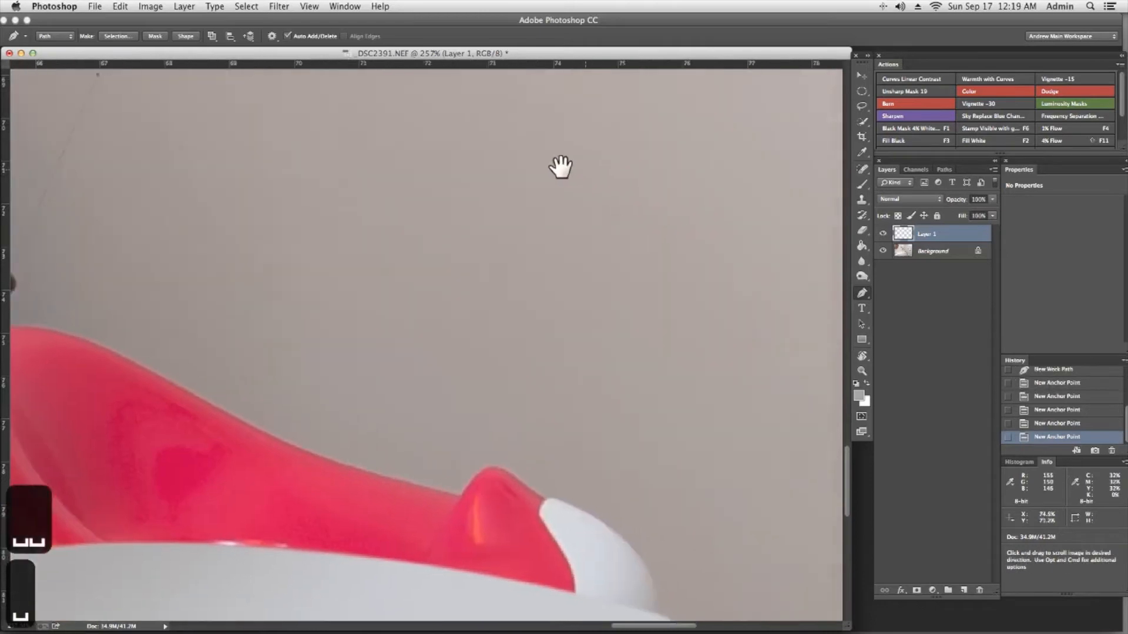
{"action": "left_click", "coordinate": [725, 78]}
{"action": "left_click_drag", "start_coordinate": [703, 360], "coordinate": [660, 146]}
{"action": "left_click_drag", "start_coordinate": [778, 219], "coordinate": [467, 292]}
Step: Close the Pen path with a curve along the lid's back edge to the cabinet corner, and convert it to a selection
{"action": "key", "text": "super+minus"}
{"action": "key", "text": "super+minus"}
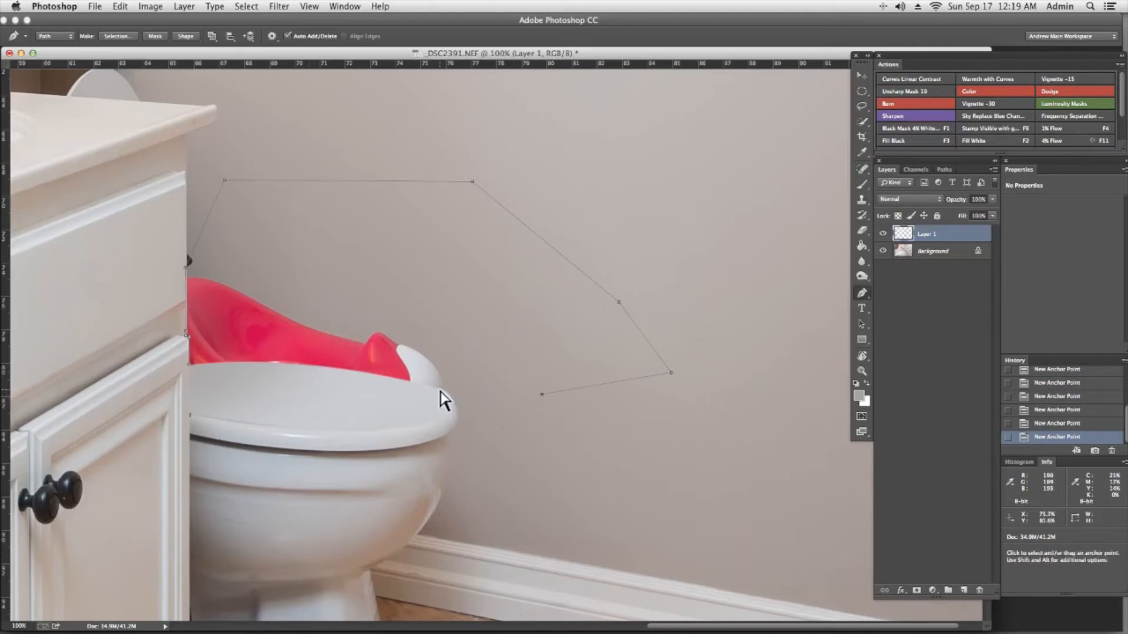
{"action": "key", "text": "super+equal"}
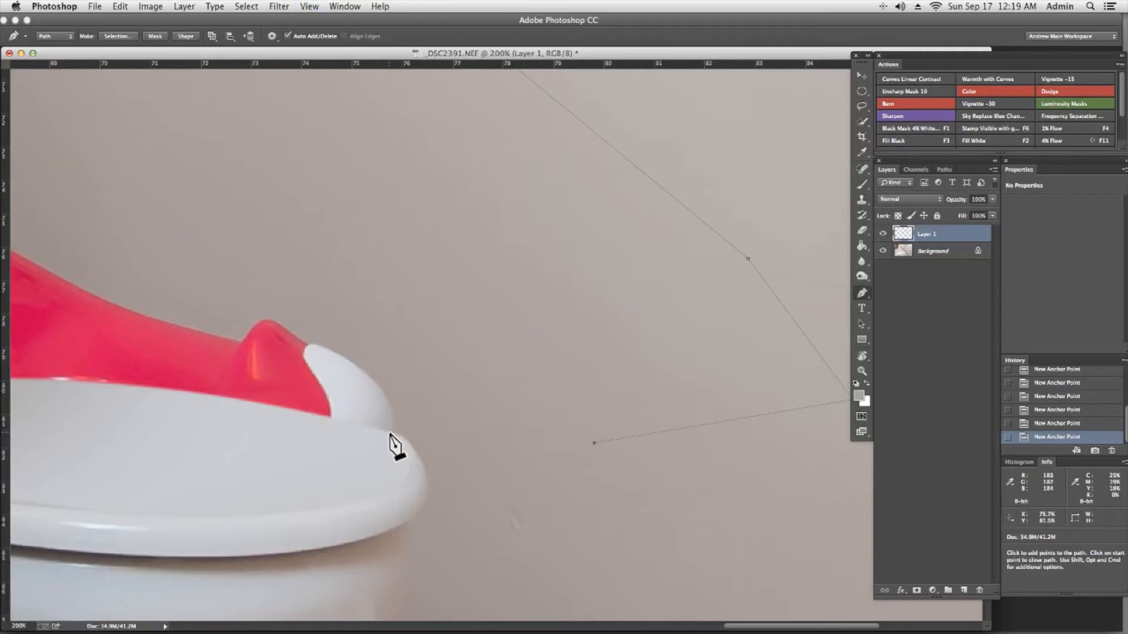
{"action": "key", "text": "space"}
{"action": "left_click_drag", "start_coordinate": [270, 423], "coordinate": [561, 435]}
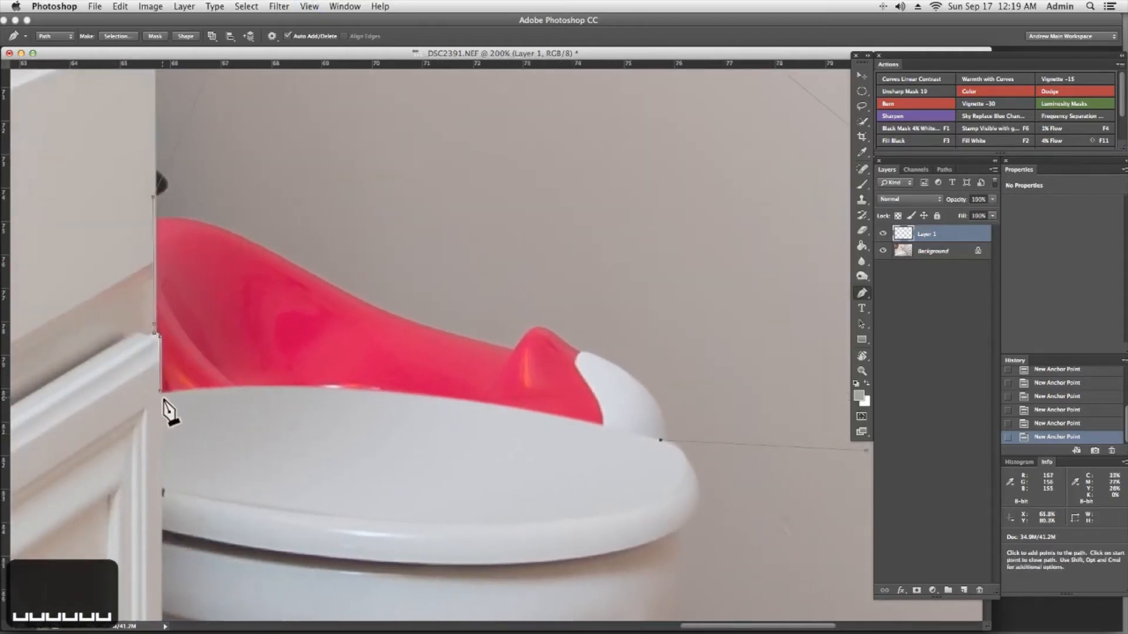
{"action": "left_click_drag", "start_coordinate": [161, 393], "coordinate": [59, 438]}
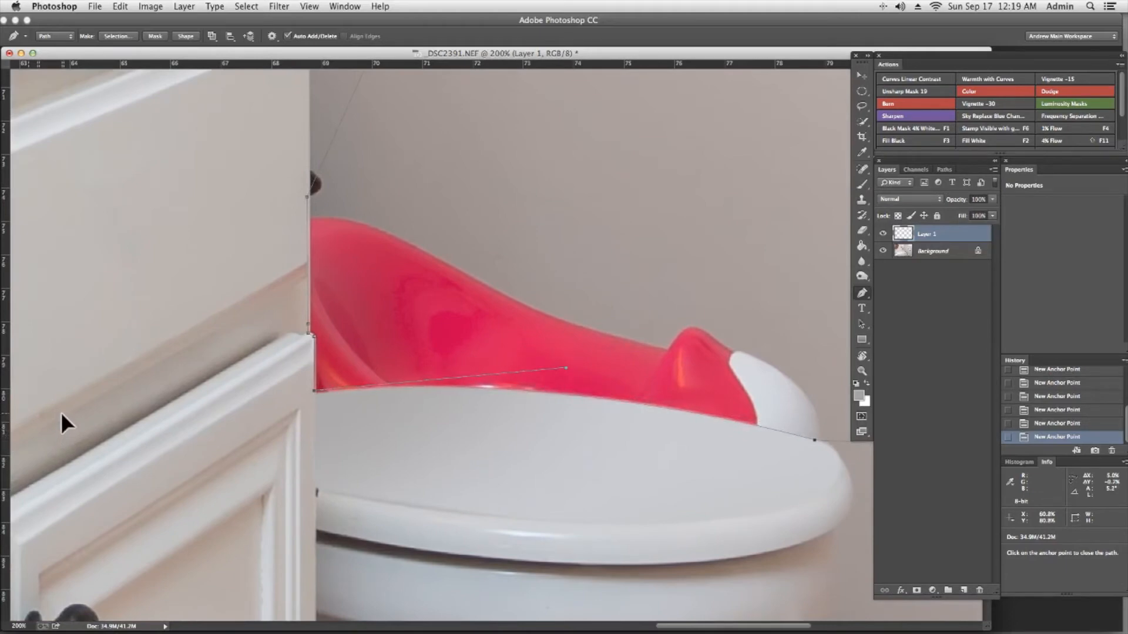
{"action": "left_click_drag", "start_coordinate": [62, 411], "coordinate": [61, 411]}
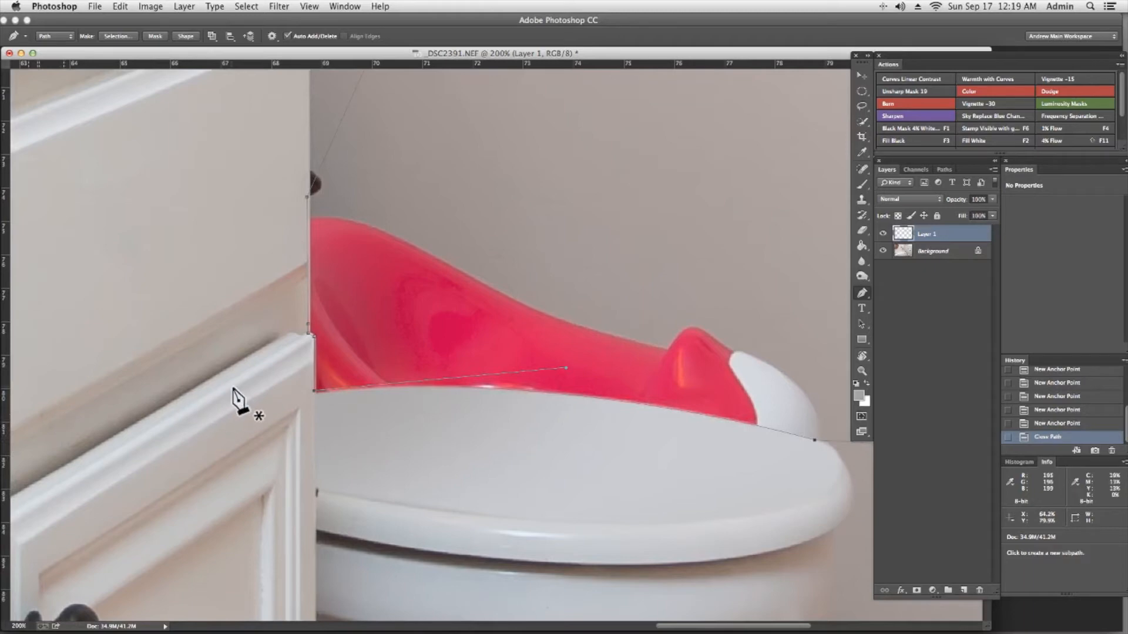
{"action": "key", "text": "super+Return"}
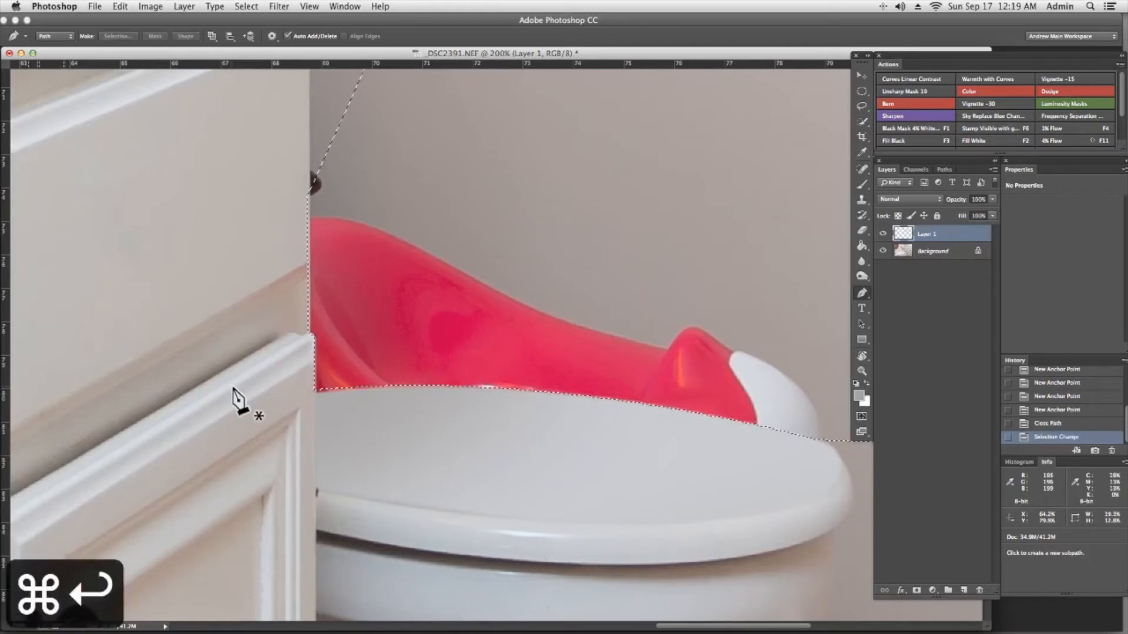
Step: Paint over the red potty seat and dark knob inside the selection with a 60 px content-aware Spot Healing Brush
{"action": "key", "text": "super+1"}
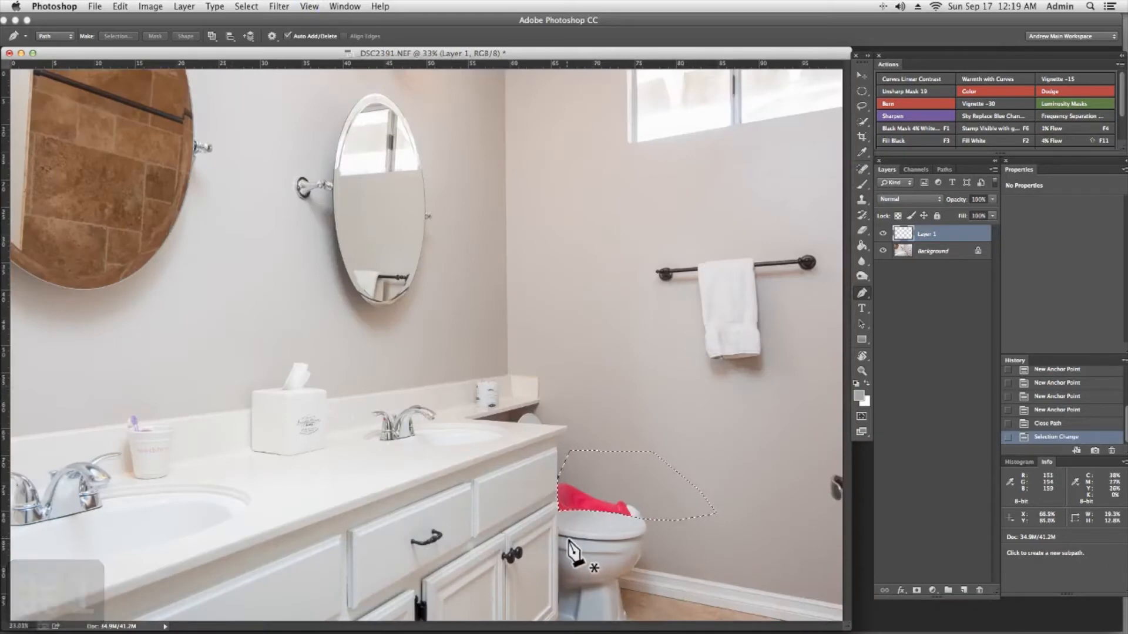
{"action": "key", "text": "z"}
{"action": "left_click_drag", "start_coordinate": [584, 523], "coordinate": [723, 523]}
{"action": "key", "text": "space"}
{"action": "left_click_drag", "start_coordinate": [605, 503], "coordinate": [453, 484]}
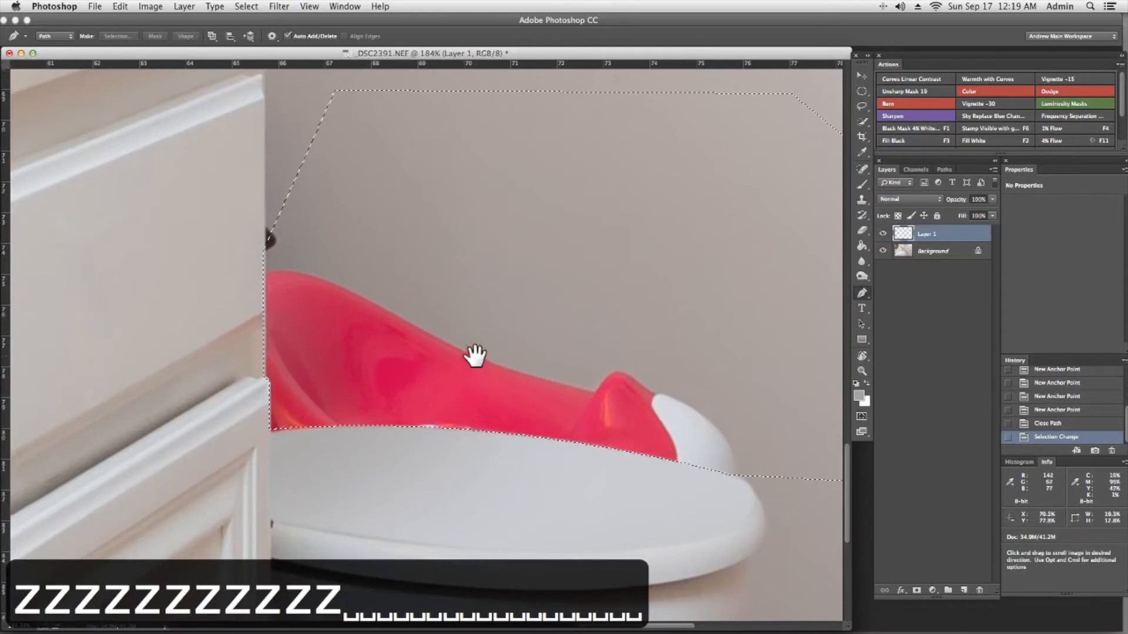
{"action": "left_click_drag", "start_coordinate": [474, 358], "coordinate": [323, 292]}
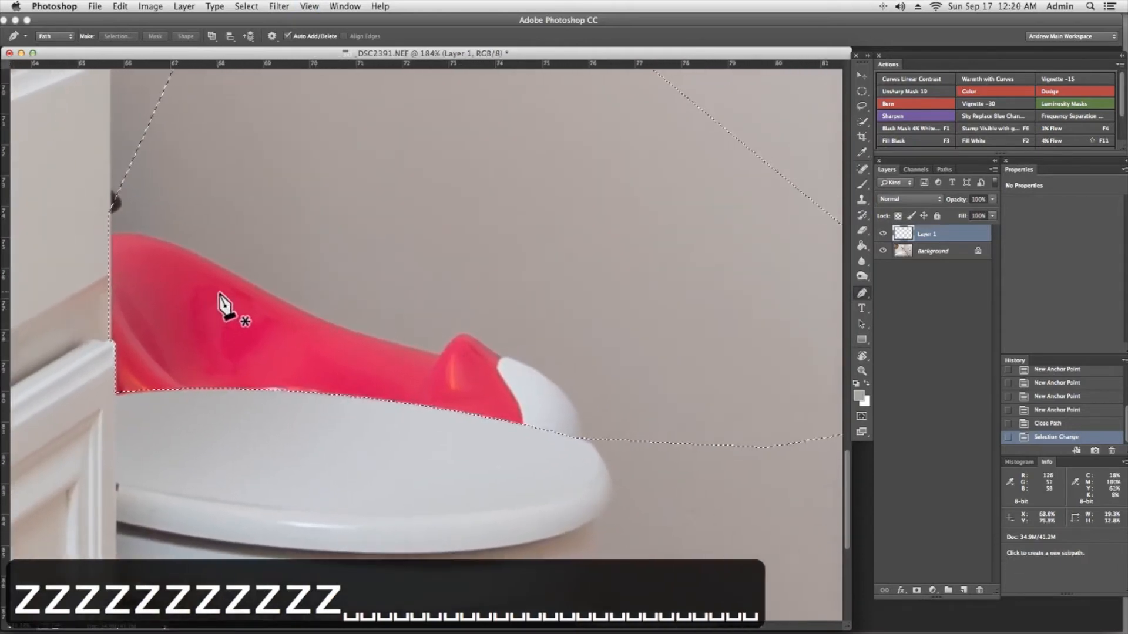
{"action": "key", "text": "a"}
{"action": "key", "text": "w"}
{"action": "key", "text": "w"}
{"action": "key", "text": "w"}
{"action": "key", "text": "w"}
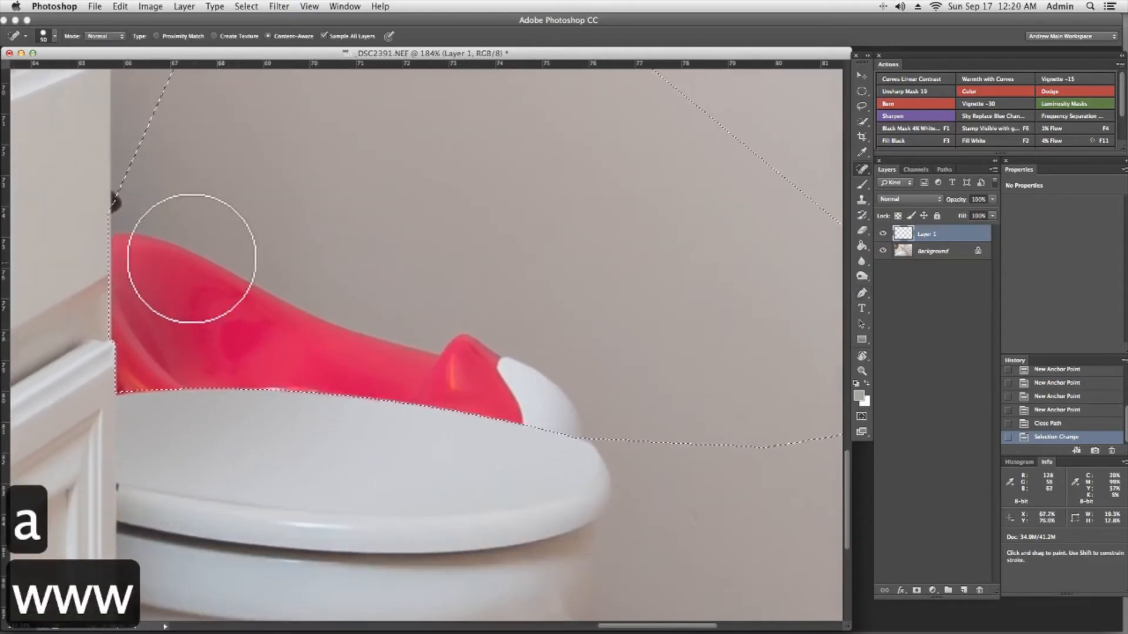
{"action": "key", "text": "q"}
{"action": "key", "text": "w"}
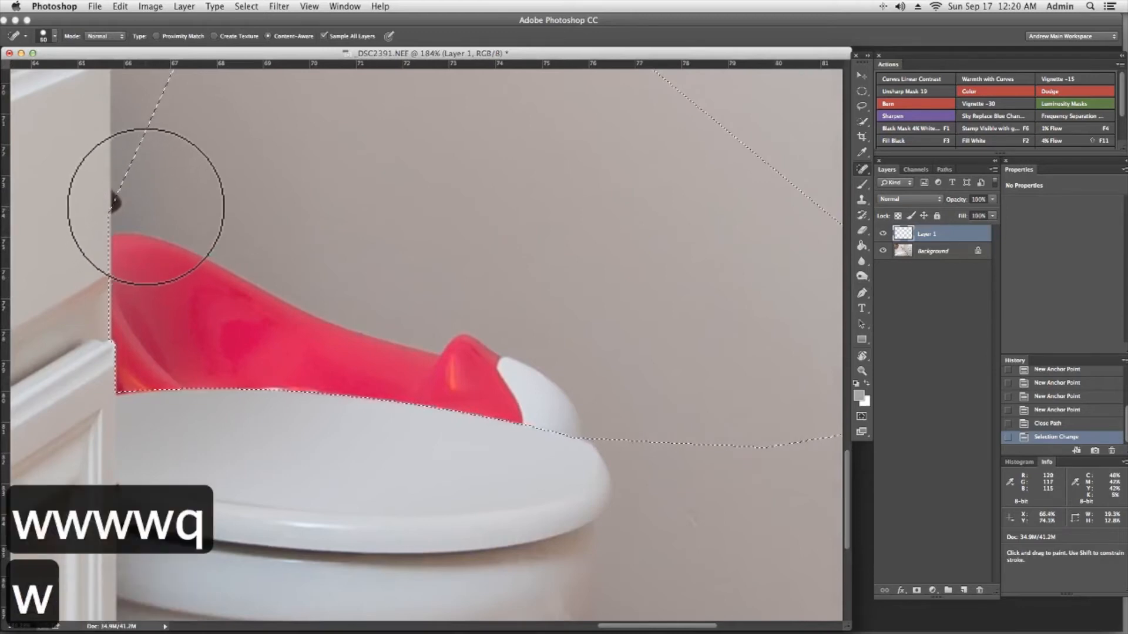
{"action": "key", "text": "q"}
{"action": "key", "text": "w"}
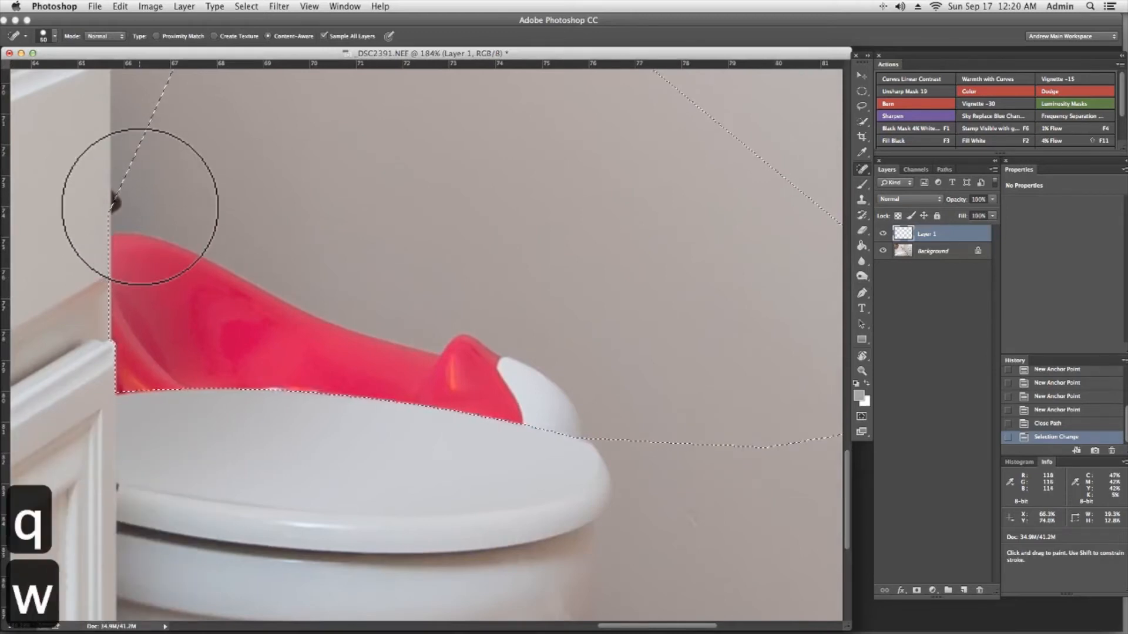
{"action": "mouse_move", "coordinate": [144, 211]}
{"action": "left_mouse_down"}
{"action": "mouse_move", "coordinate": [121, 242]}
{"action": "mouse_move", "coordinate": [137, 338]}
{"action": "mouse_move", "coordinate": [241, 325]}
{"action": "mouse_move", "coordinate": [198, 392]}
{"action": "mouse_move", "coordinate": [201, 309]}
{"action": "mouse_move", "coordinate": [320, 342]}
{"action": "mouse_move", "coordinate": [552, 368]}
{"action": "mouse_move", "coordinate": [449, 446]}
{"action": "mouse_move", "coordinate": [542, 406]}
{"action": "mouse_move", "coordinate": [483, 262]}
{"action": "left_mouse_up"}
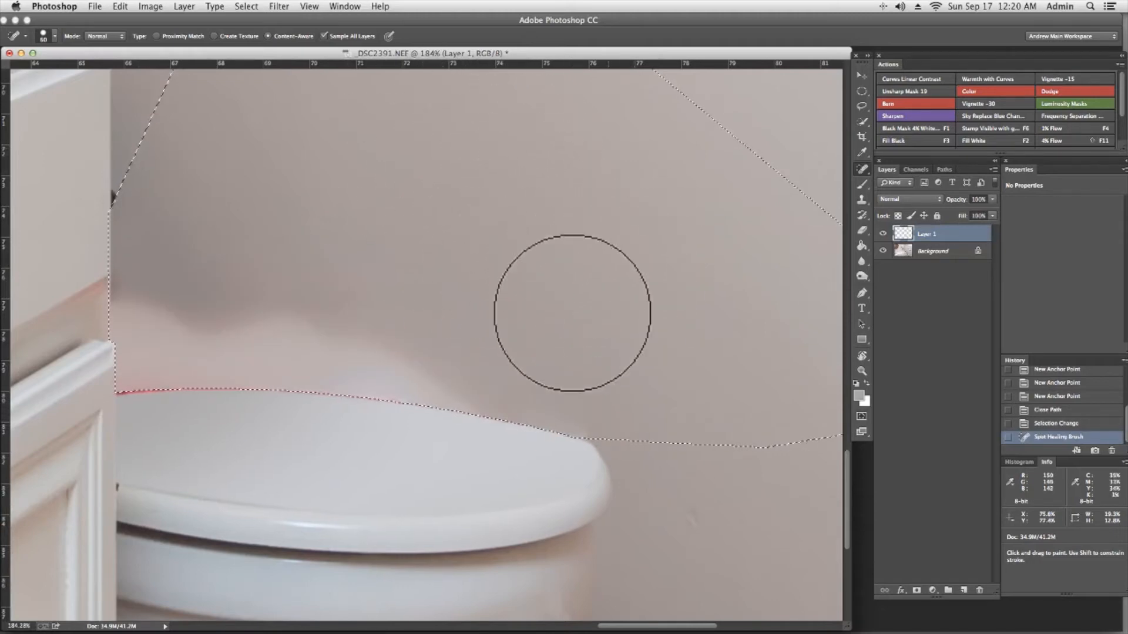
Step: Compare the whole bathroom photo before and after the healing stroke by switching between the last two history states
{"action": "key", "text": "super+1"}
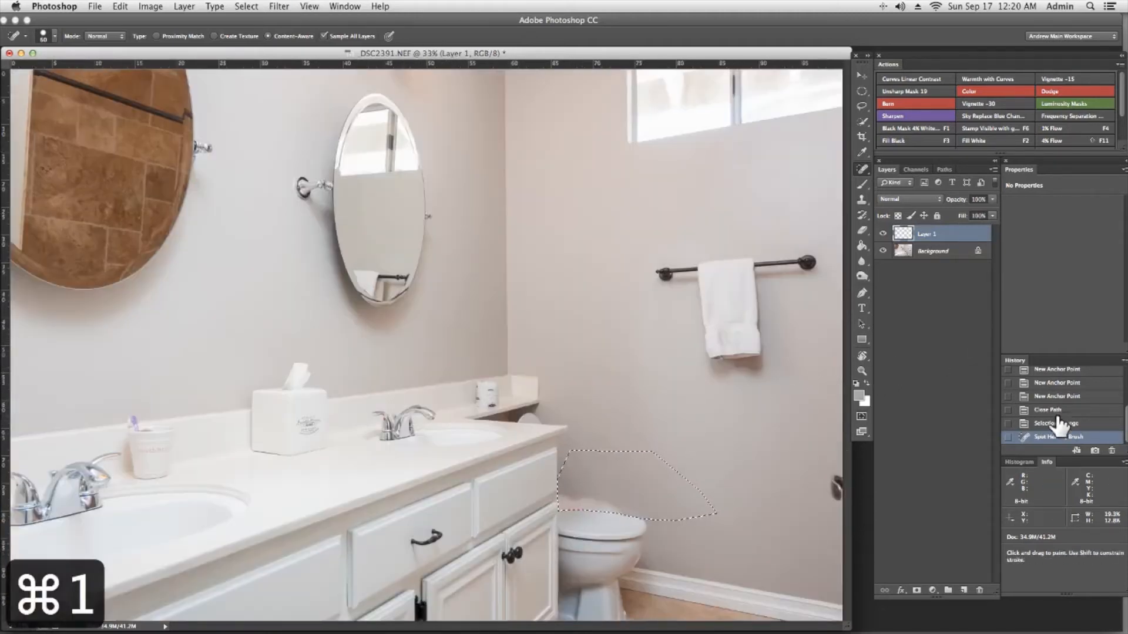
{"action": "left_click", "coordinate": [1057, 423]}
{"action": "left_click", "coordinate": [1068, 438]}
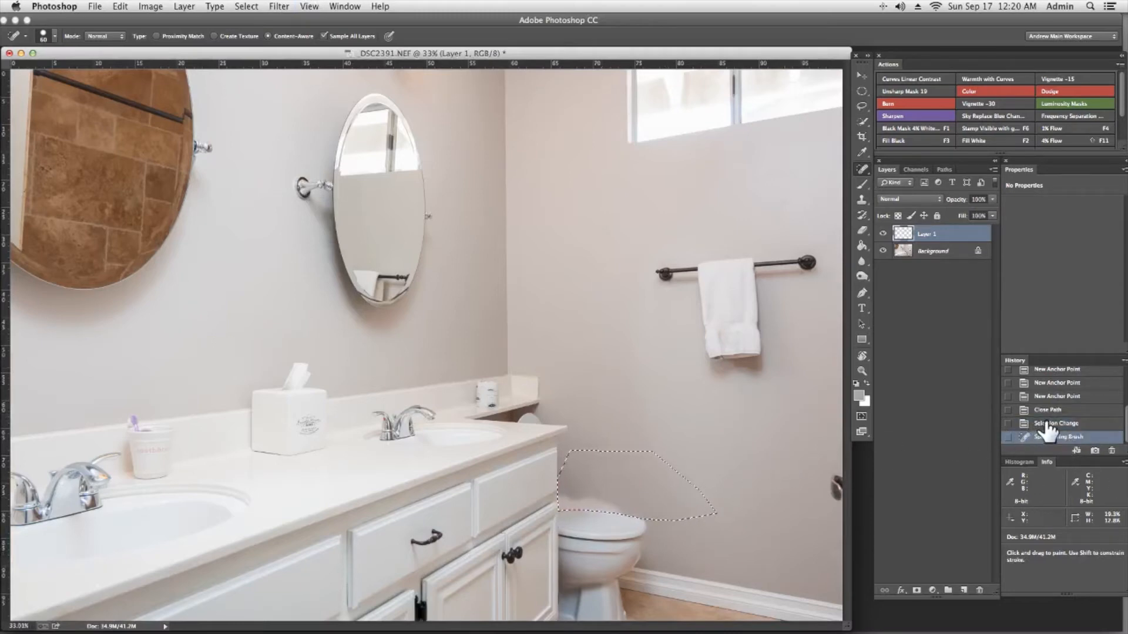
{"action": "left_click", "coordinate": [1046, 424]}
{"action": "left_click", "coordinate": [1043, 438]}
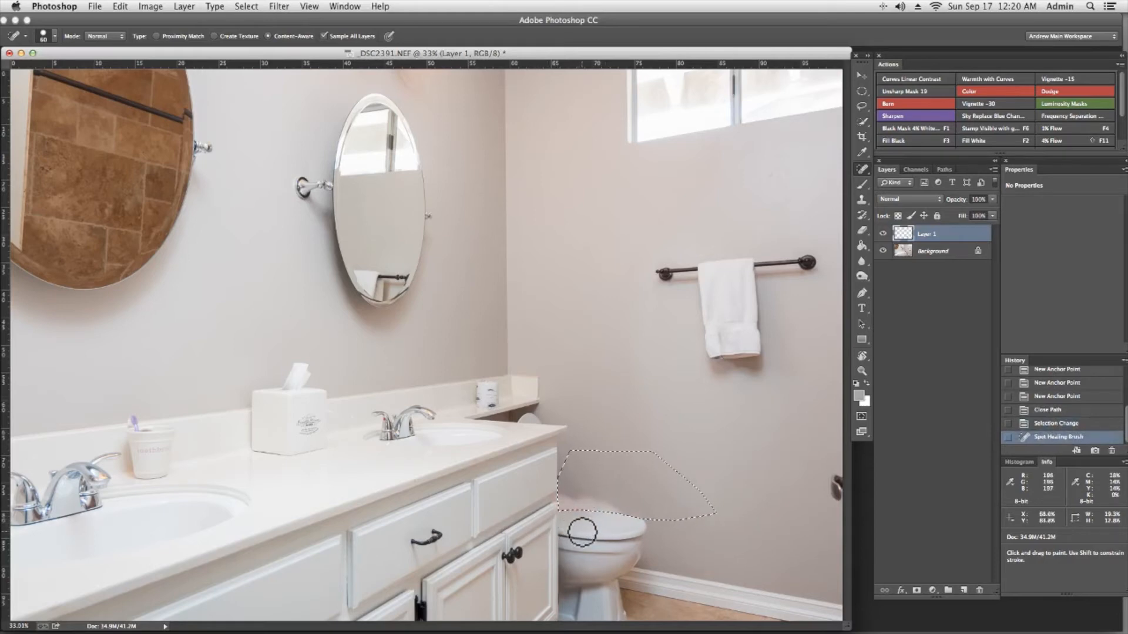
Step: Heal the leftover pink haze on the wall above the lid with an 80 px Spot Healing Brush, and undo the last stroke
{"action": "key", "text": "z"}
{"action": "left_click_drag", "start_coordinate": [576, 524], "coordinate": [658, 519]}
{"action": "key", "text": "space"}
{"action": "left_click_drag", "start_coordinate": [559, 337], "coordinate": [347, 245]}
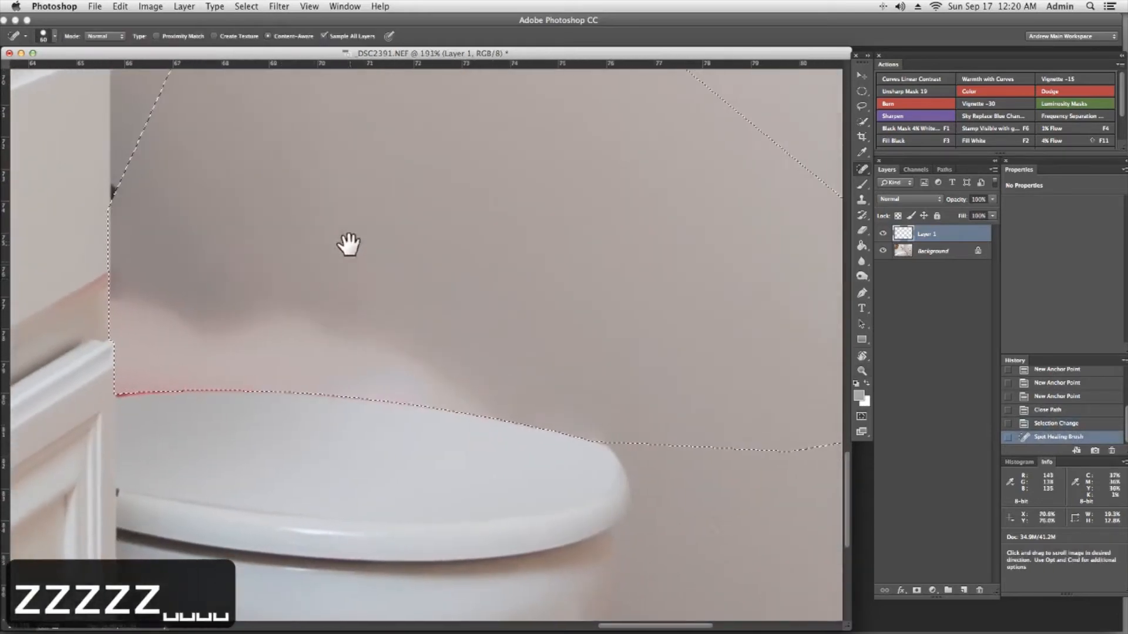
{"action": "key", "text": "a"}
{"action": "key", "text": "w"}
{"action": "key", "text": "w"}
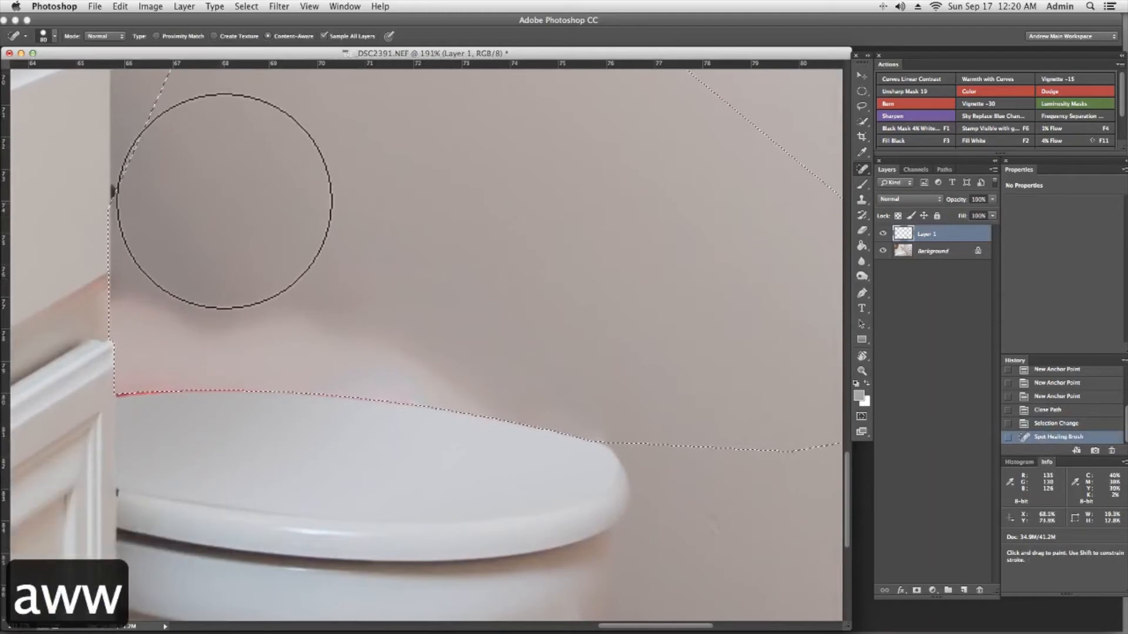
{"action": "mouse_move", "coordinate": [144, 297]}
{"action": "left_mouse_down"}
{"action": "mouse_move", "coordinate": [266, 342]}
{"action": "mouse_move", "coordinate": [377, 353]}
{"action": "mouse_move", "coordinate": [247, 372]}
{"action": "mouse_move", "coordinate": [258, 372]}
{"action": "left_mouse_up"}
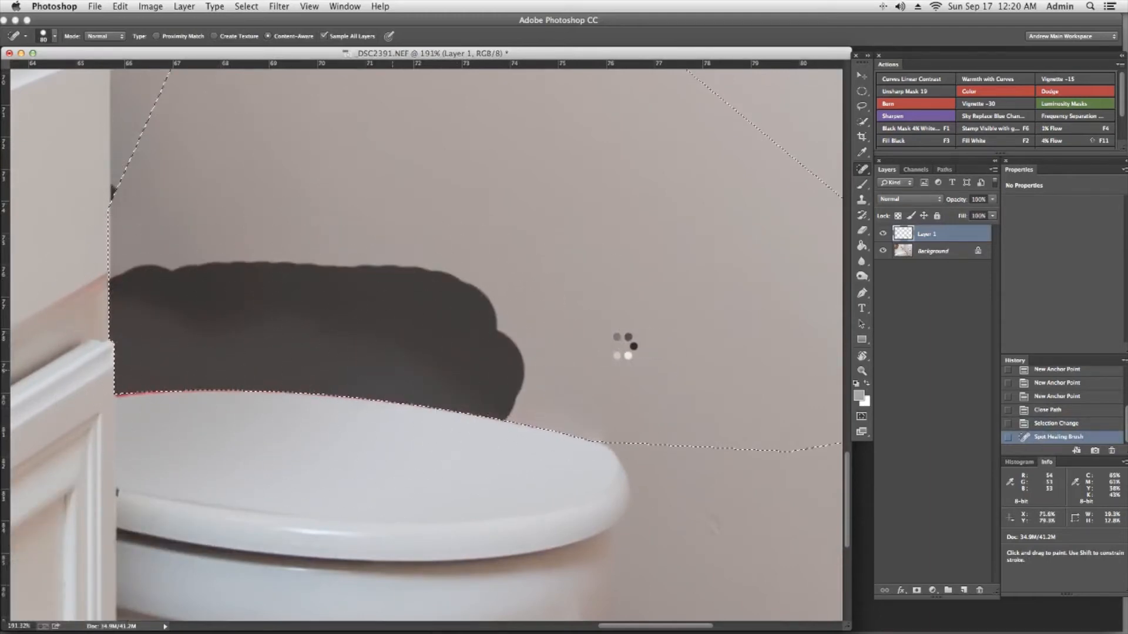
{"action": "mouse_move", "coordinate": [194, 356]}
{"action": "left_mouse_down"}
{"action": "mouse_move", "coordinate": [190, 379]}
{"action": "mouse_move", "coordinate": [364, 390]}
{"action": "mouse_move", "coordinate": [330, 421]}
{"action": "mouse_move", "coordinate": [478, 376]}
{"action": "left_mouse_up"}
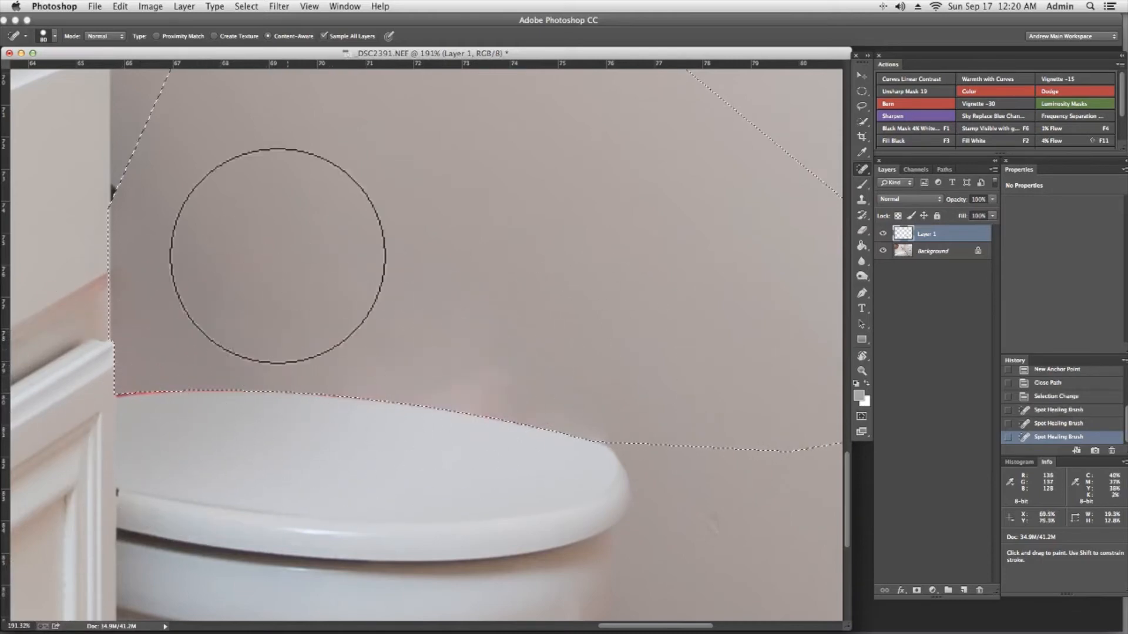
{"action": "mouse_move", "coordinate": [199, 352]}
{"action": "left_mouse_down"}
{"action": "mouse_move", "coordinate": [272, 353]}
{"action": "mouse_move", "coordinate": [395, 412]}
{"action": "mouse_move", "coordinate": [434, 412]}
{"action": "left_mouse_up"}
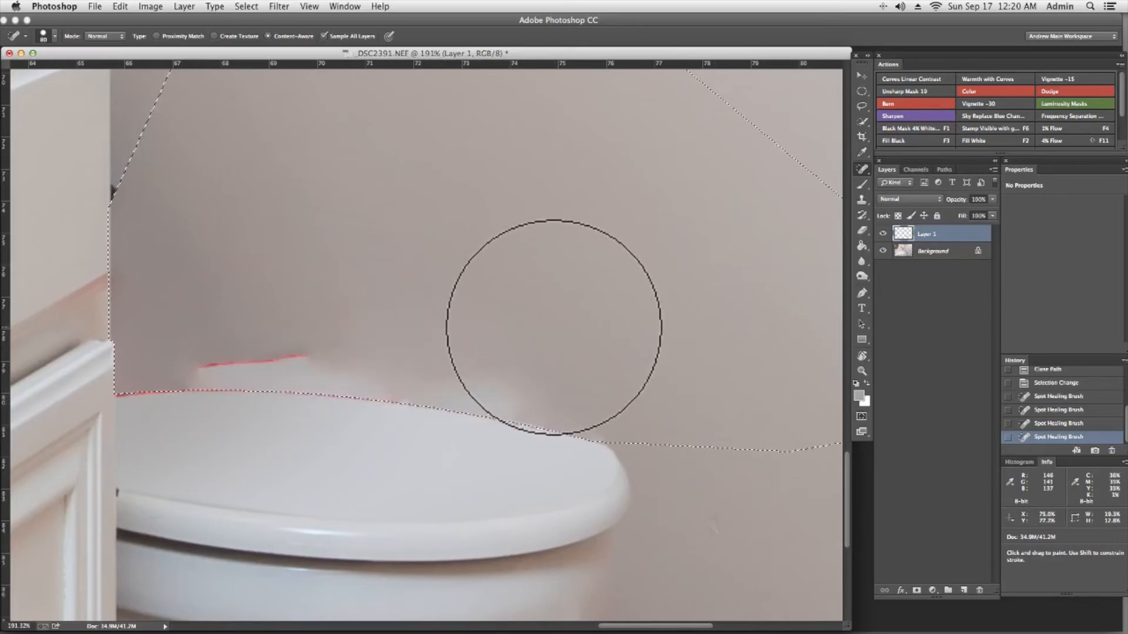
{"action": "key", "text": "super+z"}
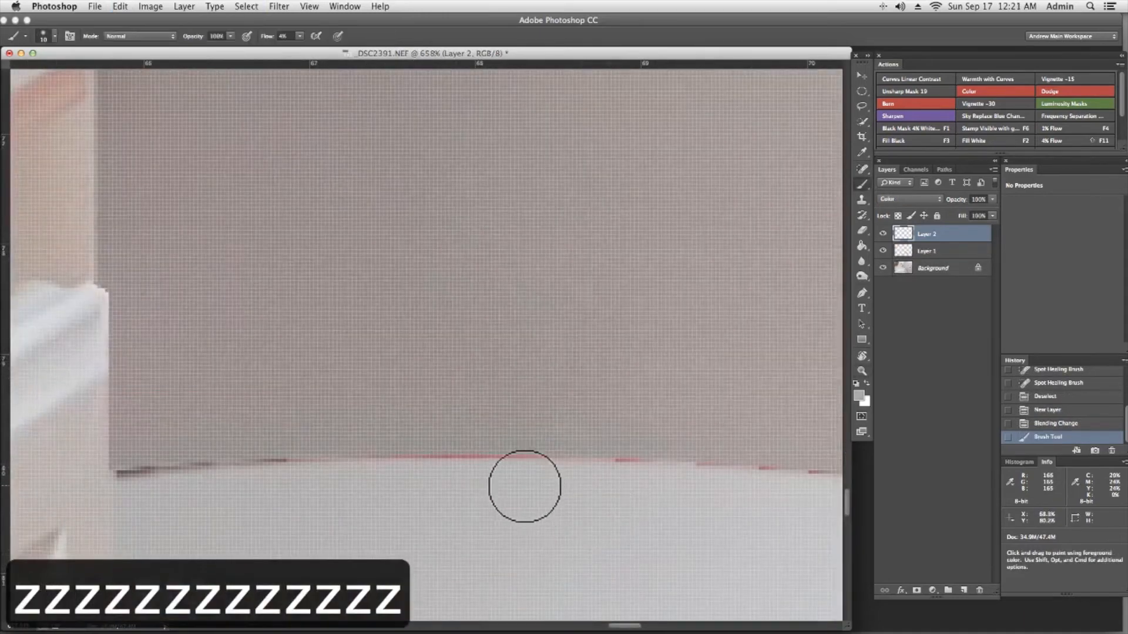
Step: Reselect the previous wall selection above the toilet and invert it so the toilet lid is editable
{"action": "key", "text": "super+1"}
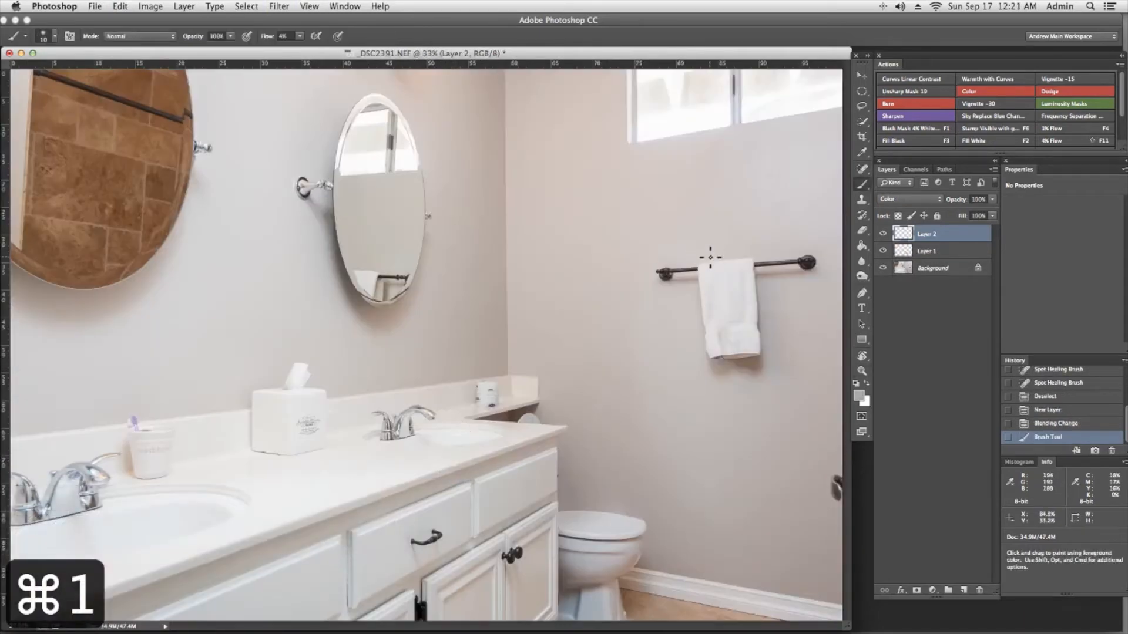
{"action": "left_click", "coordinate": [247, 6]}
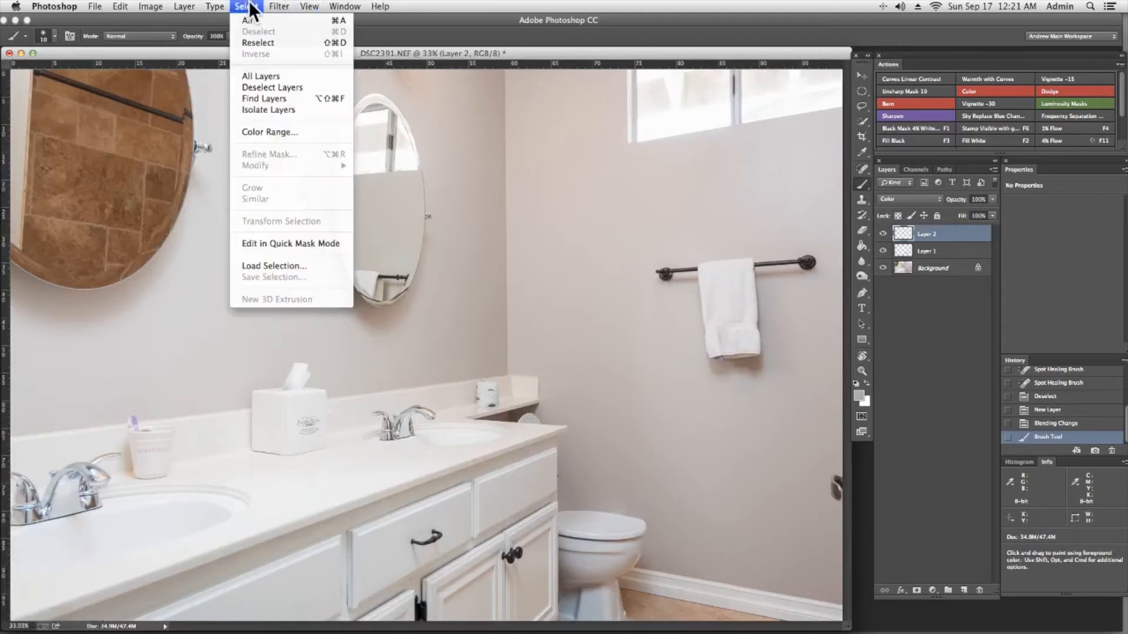
{"action": "left_click", "coordinate": [256, 42]}
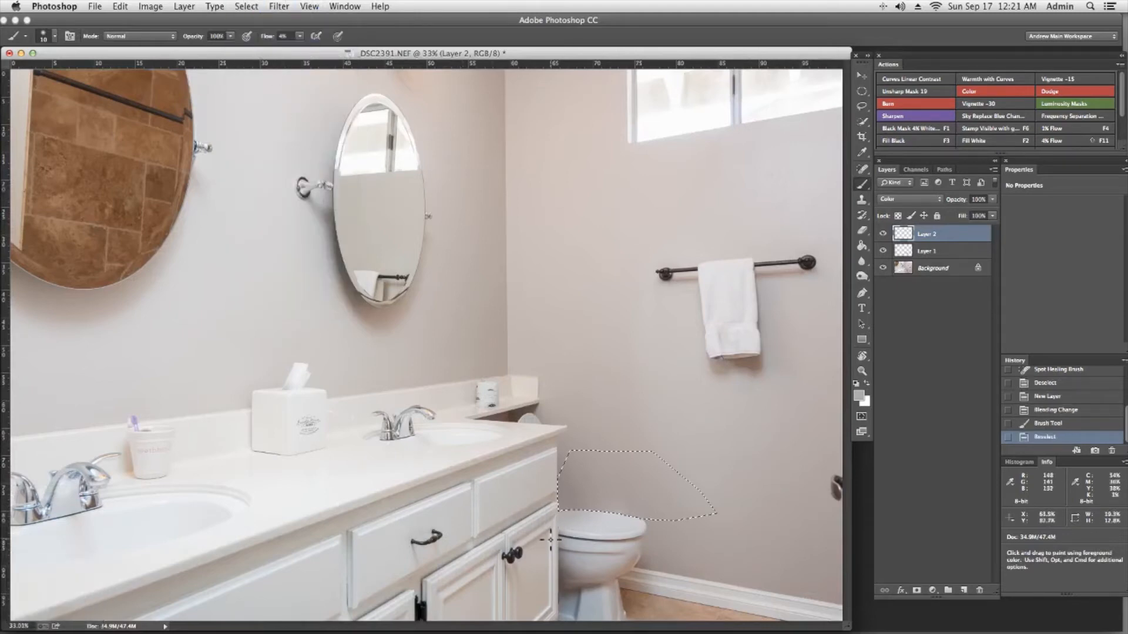
{"action": "key", "text": "z"}
{"action": "left_click_drag", "start_coordinate": [579, 532], "coordinate": [664, 546]}
{"action": "key", "text": "space"}
{"action": "left_click_drag", "start_coordinate": [608, 442], "coordinate": [327, 410]}
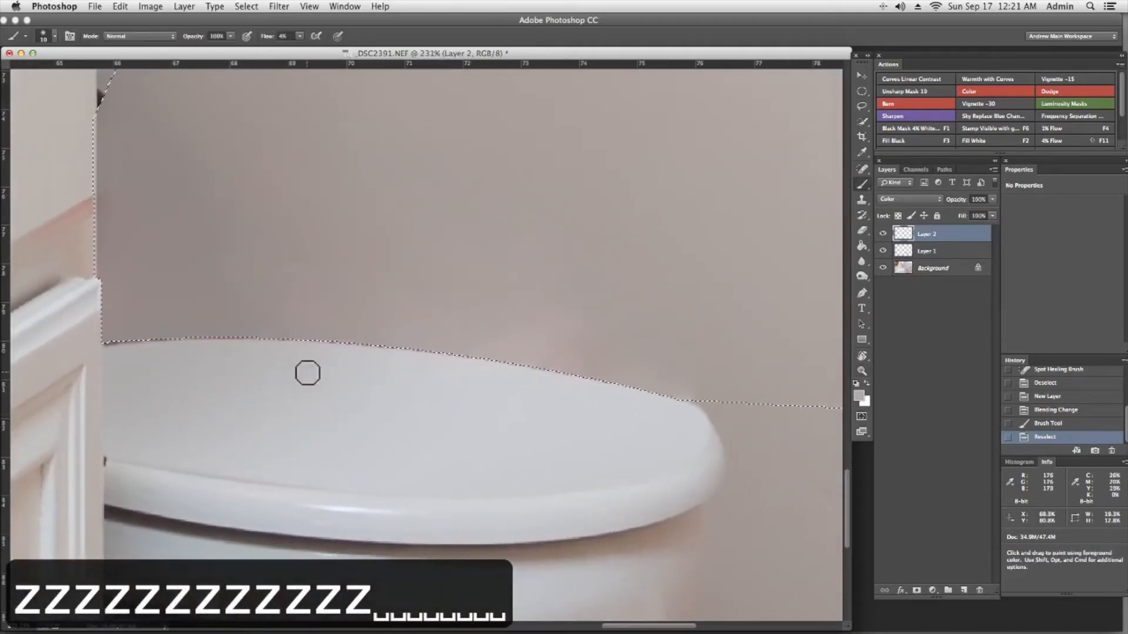
{"action": "left_click", "coordinate": [246, 6]}
{"action": "left_click", "coordinate": [260, 54]}
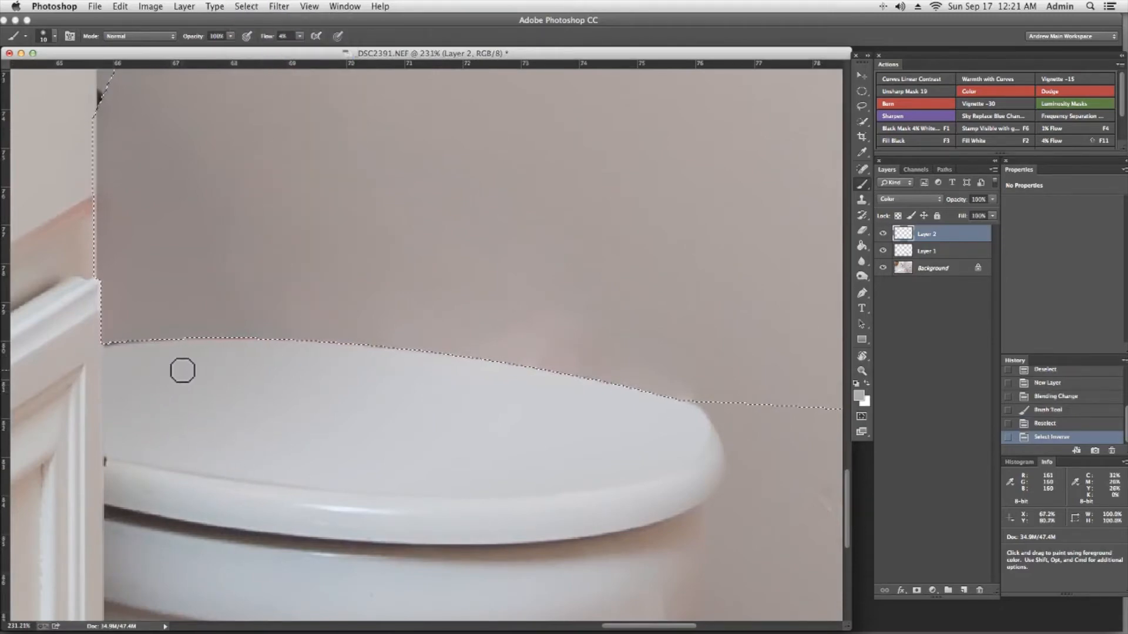
Step: Brush sampled lid colour along the toilet lid's upper edge on Layer 2 with the selection edges temporarily hidden
{"action": "key", "text": "super+h"}
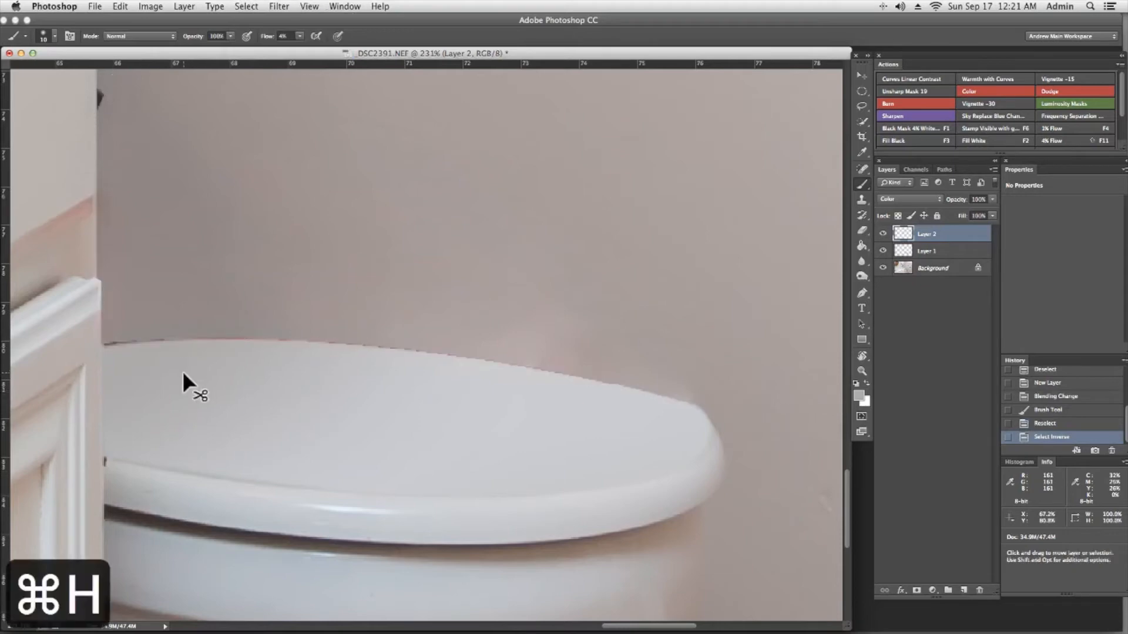
{"action": "key", "text": "b"}
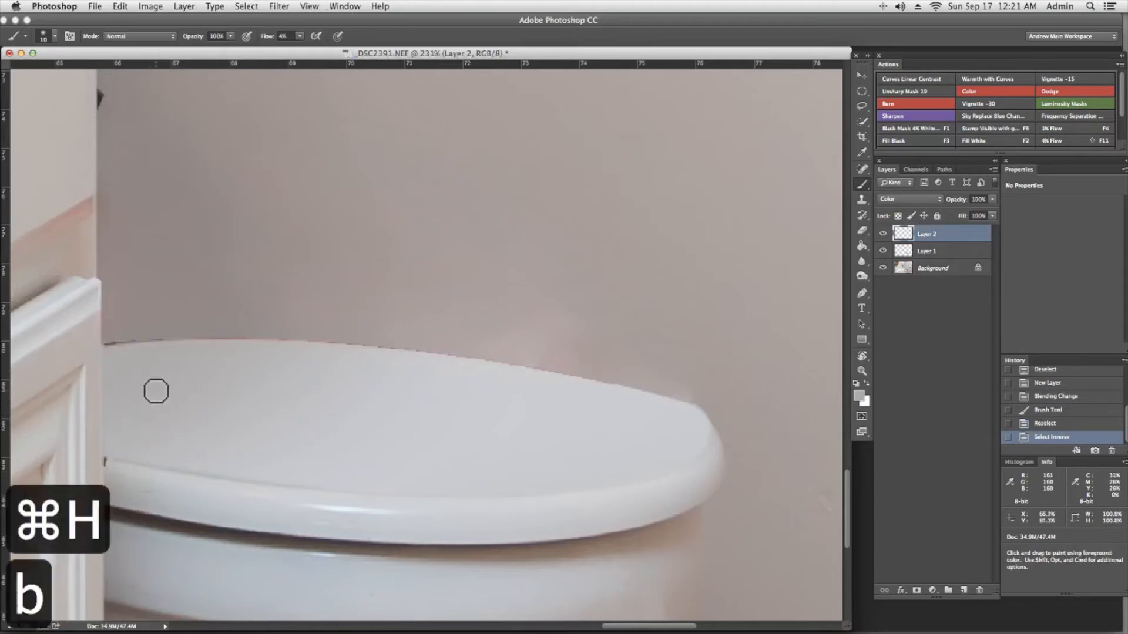
{"action": "left_click", "coordinate": [121, 367], "text": "alt"}
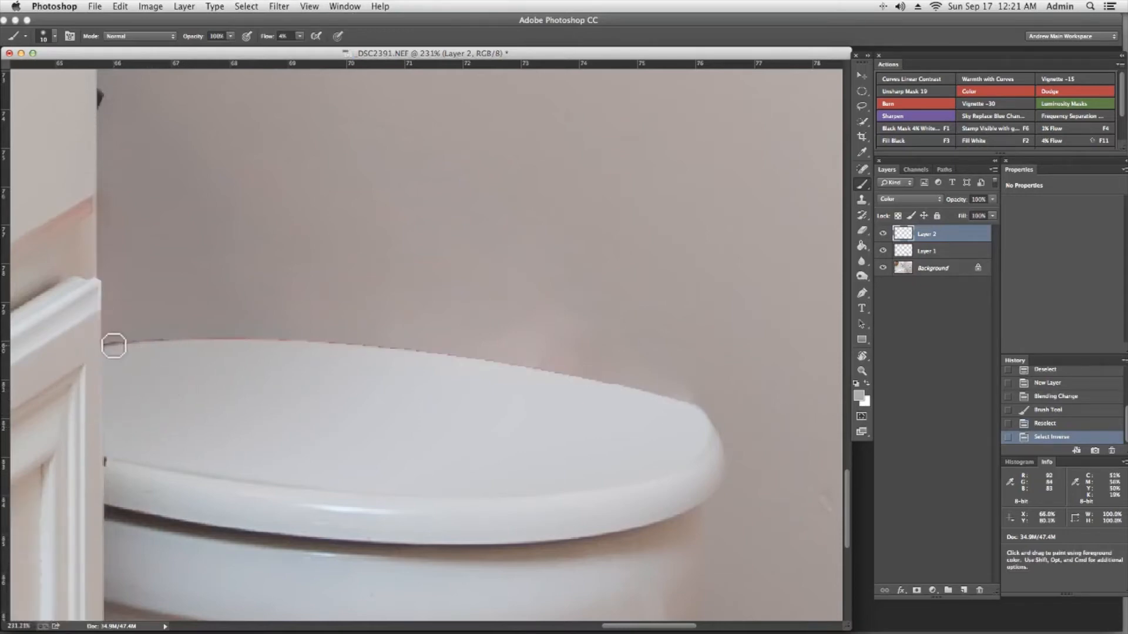
{"action": "left_click_drag", "start_coordinate": [250, 338], "coordinate": [370, 350]}
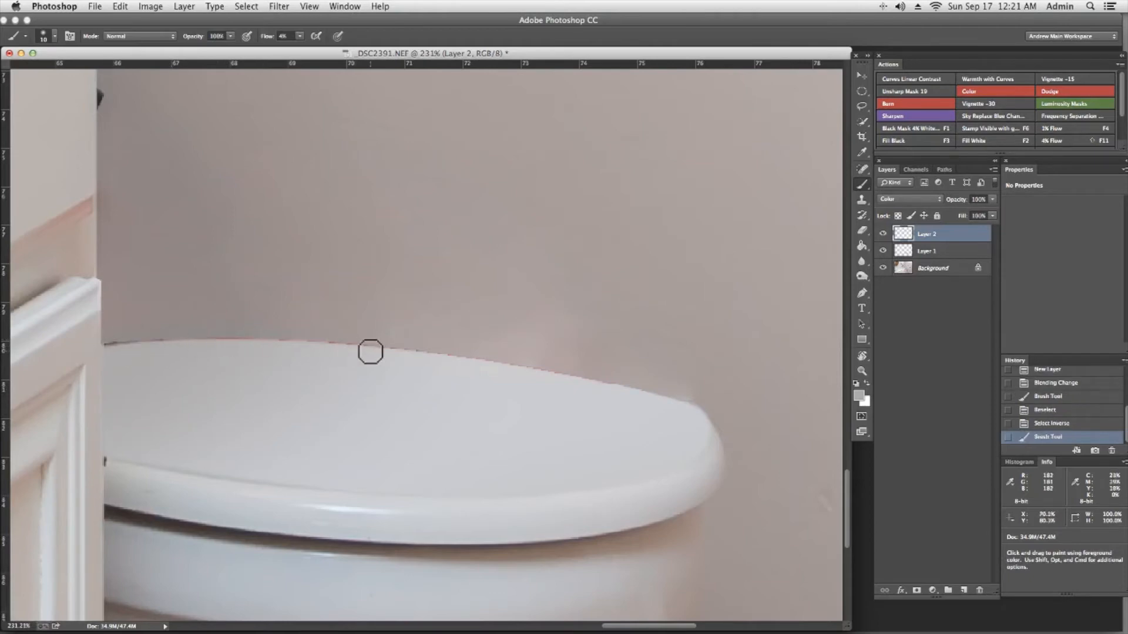
{"action": "key", "text": "super+1"}
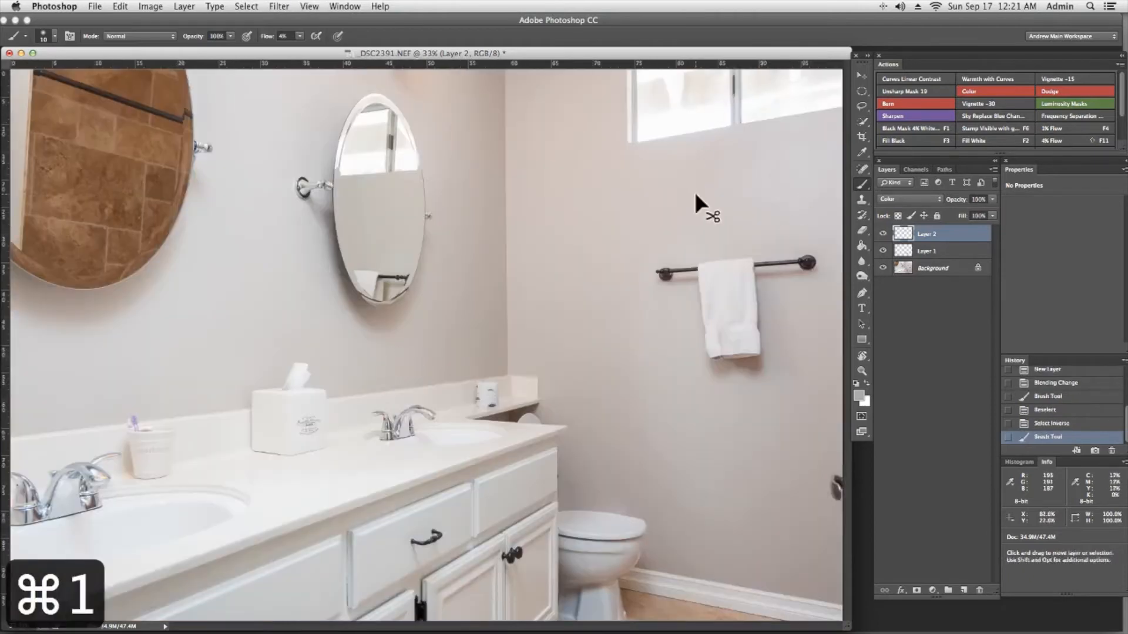
{"action": "key", "text": "super+h"}
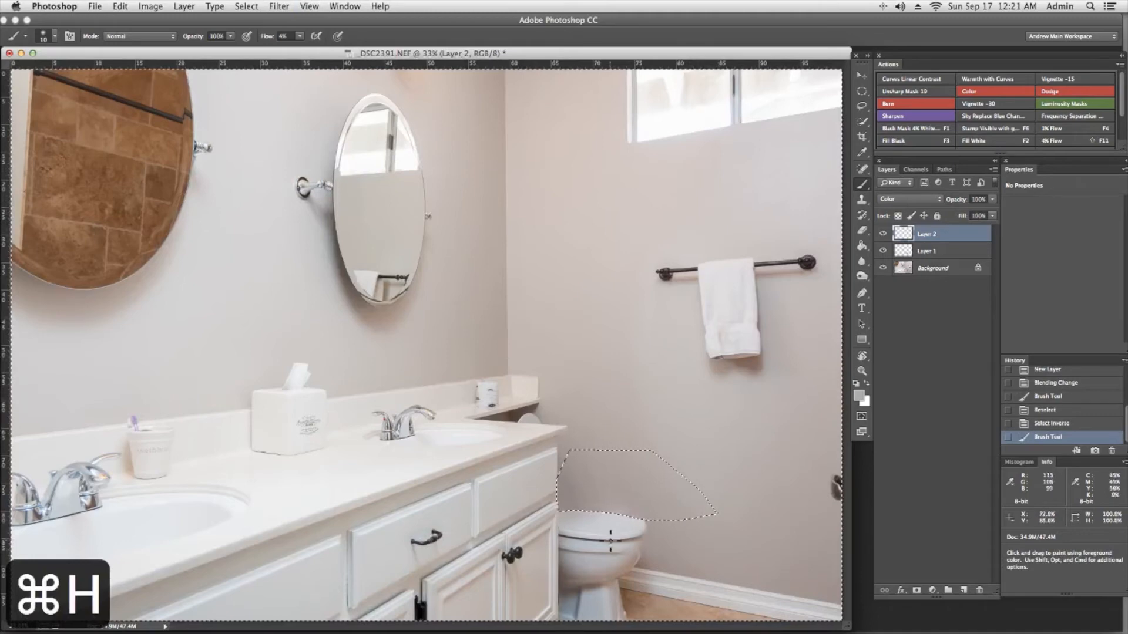
Step: Raise the brush flow to 49% and paint sampled lid colour over the fringe on the lid's edge beside the cabinet
{"action": "key", "text": "z"}
{"action": "left_click", "coordinate": [574, 517]}
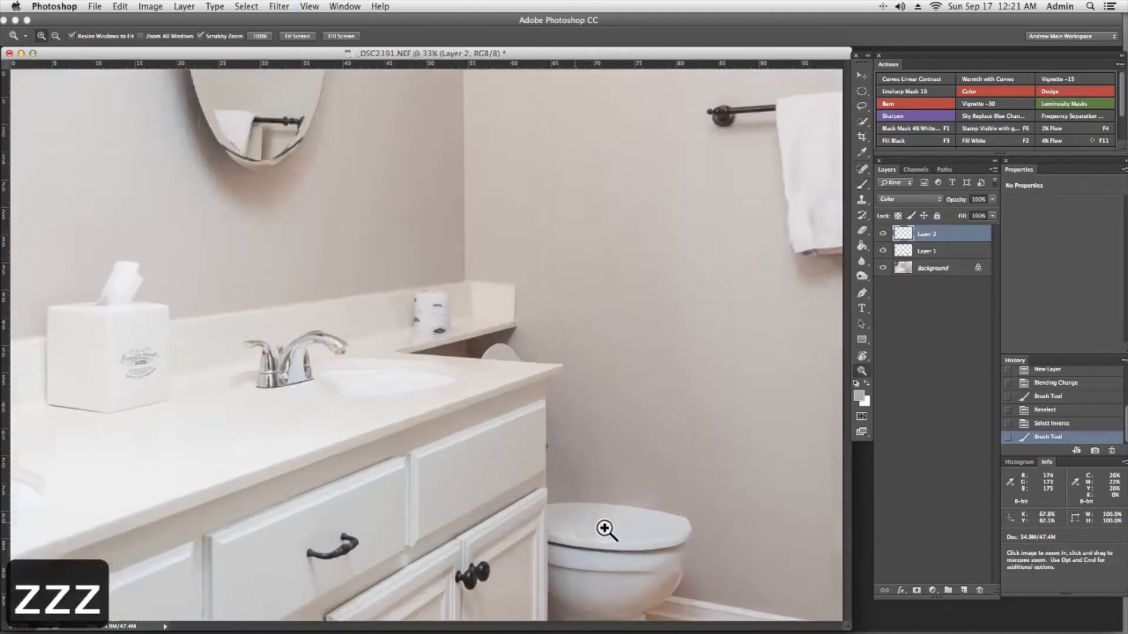
{"action": "left_click_drag", "start_coordinate": [600, 529], "coordinate": [692, 534]}
{"action": "key", "text": "space"}
{"action": "mouse_move", "coordinate": [559, 428]}
{"action": "left_mouse_down"}
{"action": "mouse_move", "coordinate": [403, 427]}
{"action": "mouse_move", "coordinate": [217, 379]}
{"action": "left_mouse_up"}
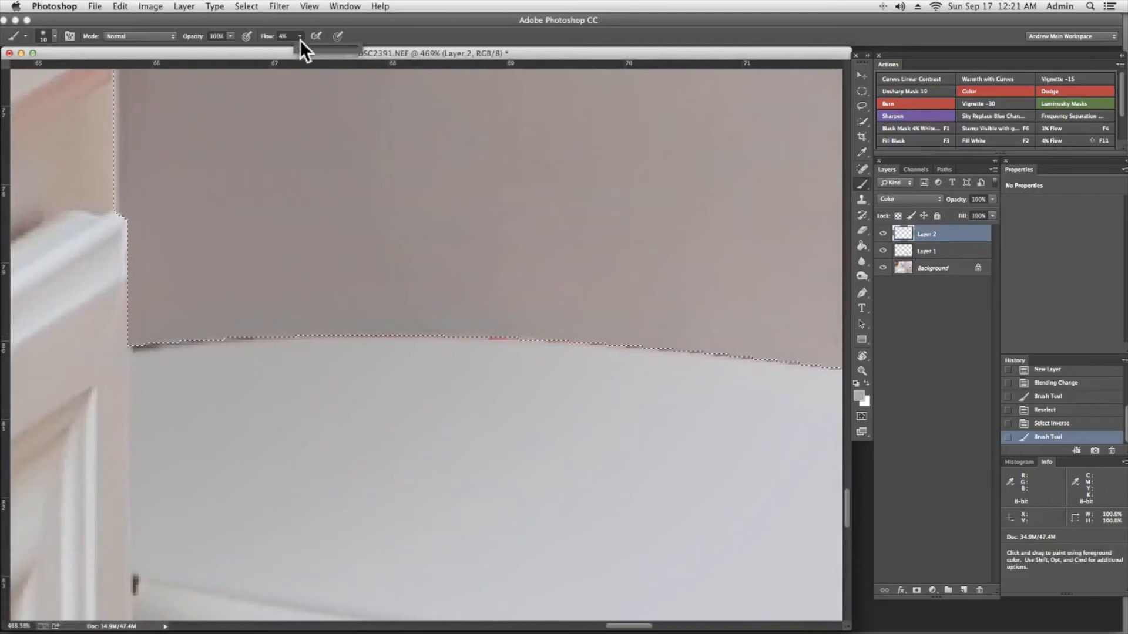
{"action": "left_click_drag", "start_coordinate": [312, 47], "coordinate": [326, 47]}
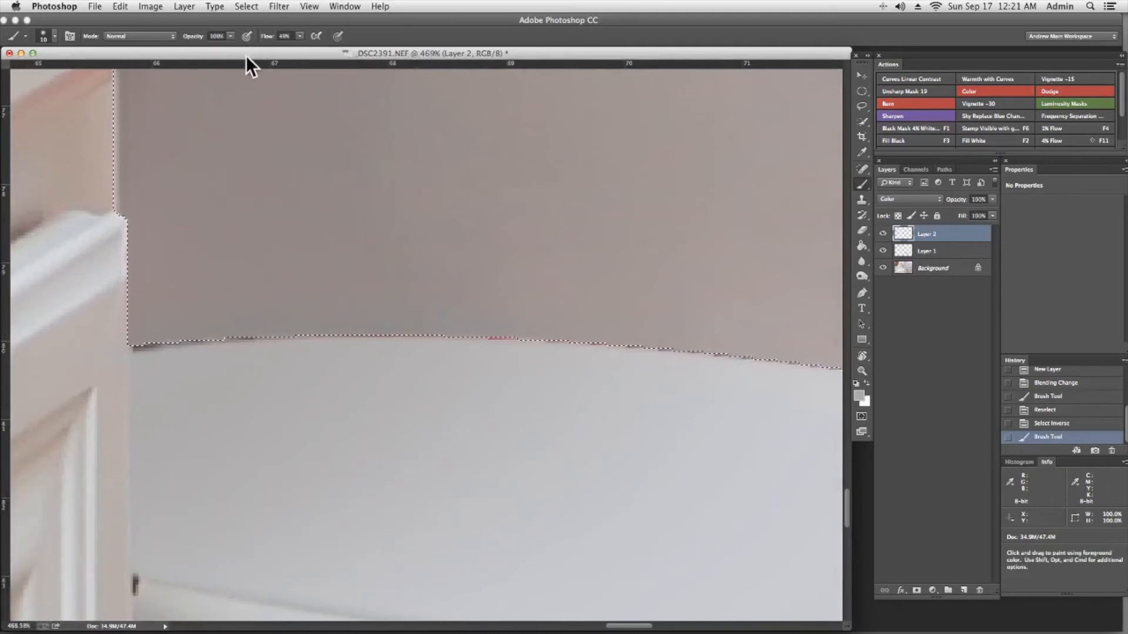
{"action": "key", "text": "b"}
{"action": "key", "text": "alt"}
{"action": "mouse_move", "coordinate": [144, 353]}
{"action": "left_mouse_down"}
{"action": "mouse_move", "coordinate": [201, 337]}
{"action": "mouse_move", "coordinate": [186, 357]}
{"action": "mouse_move", "coordinate": [325, 338]}
{"action": "left_mouse_up"}
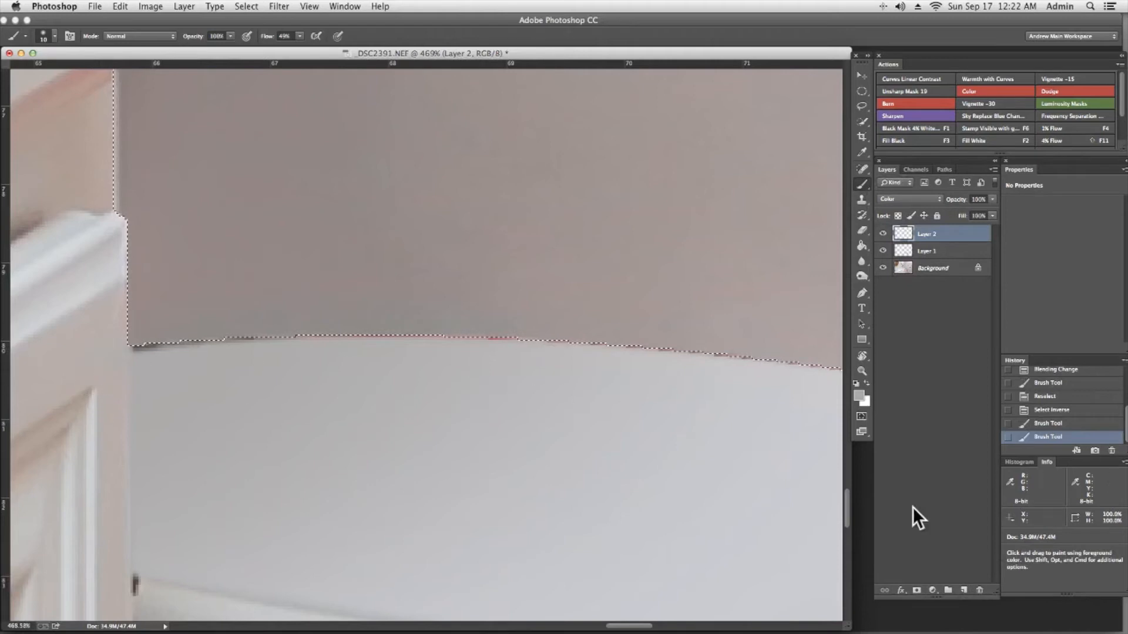
{"action": "left_click", "coordinate": [936, 253]}
{"action": "key", "text": "alt"}
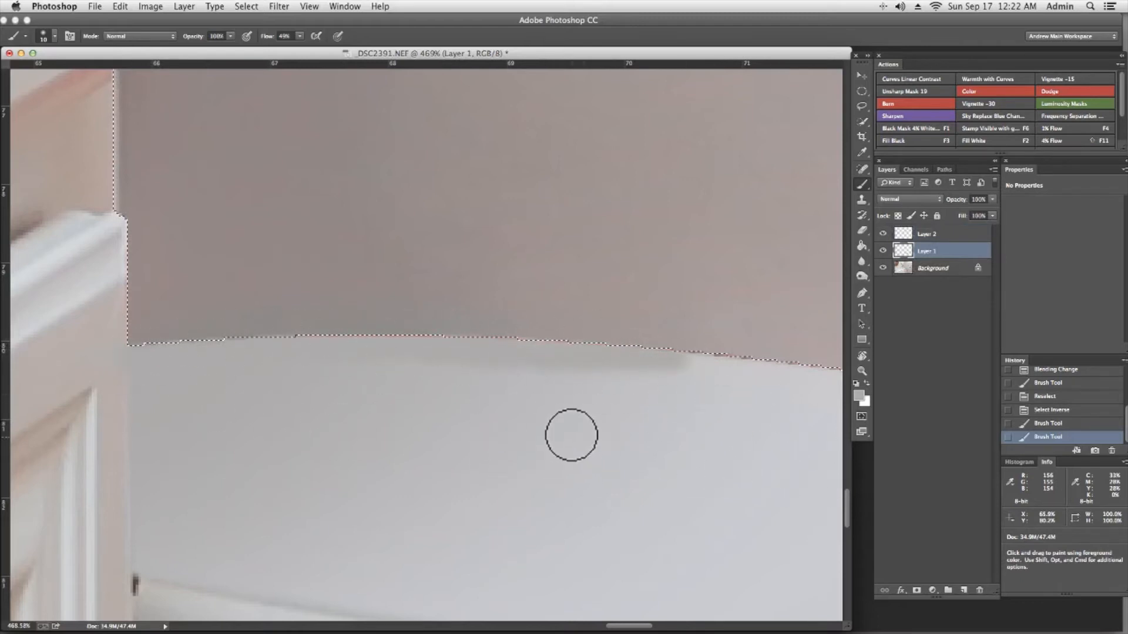
{"action": "key", "text": "super+z"}
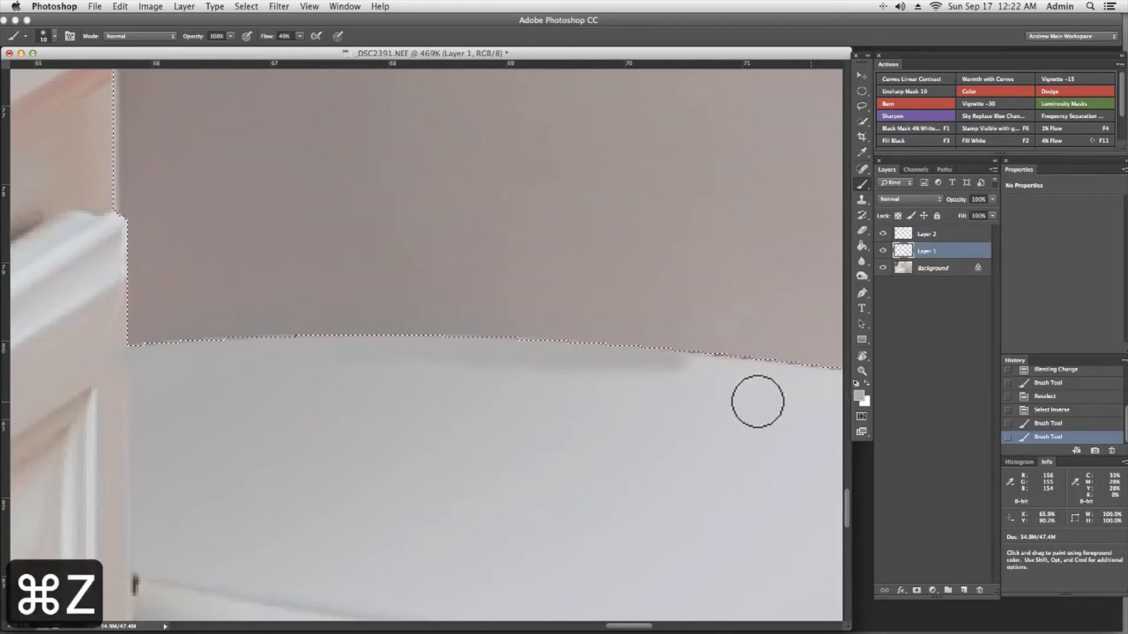
{"action": "left_click", "coordinate": [950, 379]}
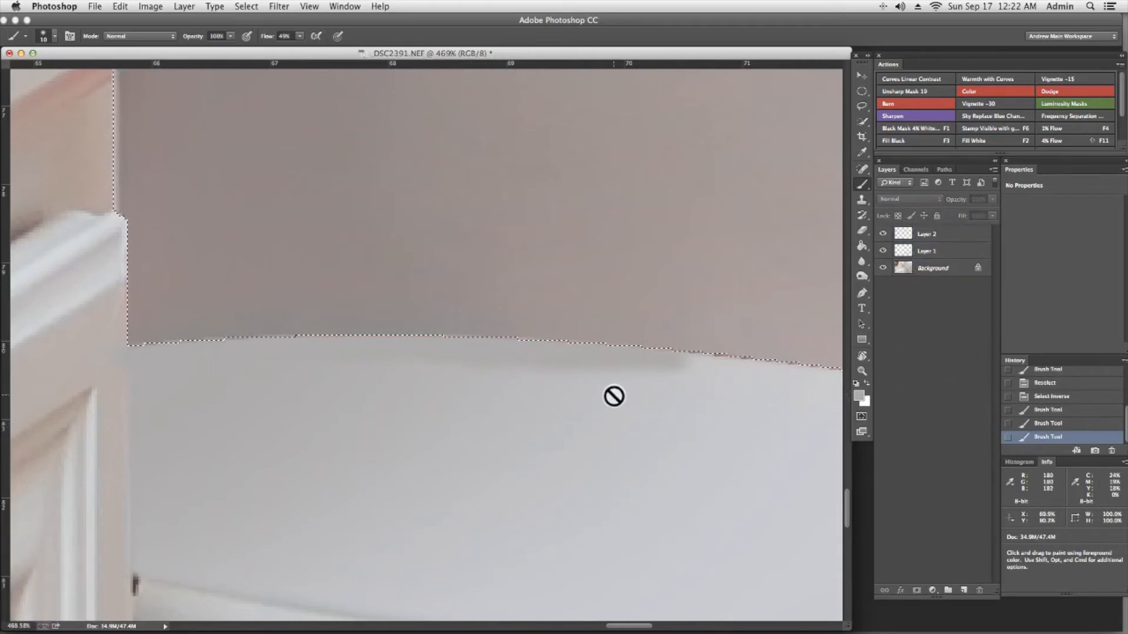
{"action": "left_click", "coordinate": [1054, 424]}
Step: Paint sampled lid colour on Layer 1 over the dark and red fringe, from the cabinet to the middle of the lid's edge
{"action": "mouse_move", "coordinate": [146, 363]}
{"action": "left_mouse_down"}
{"action": "mouse_move", "coordinate": [191, 355]}
{"action": "mouse_move", "coordinate": [118, 348]}
{"action": "left_mouse_up"}
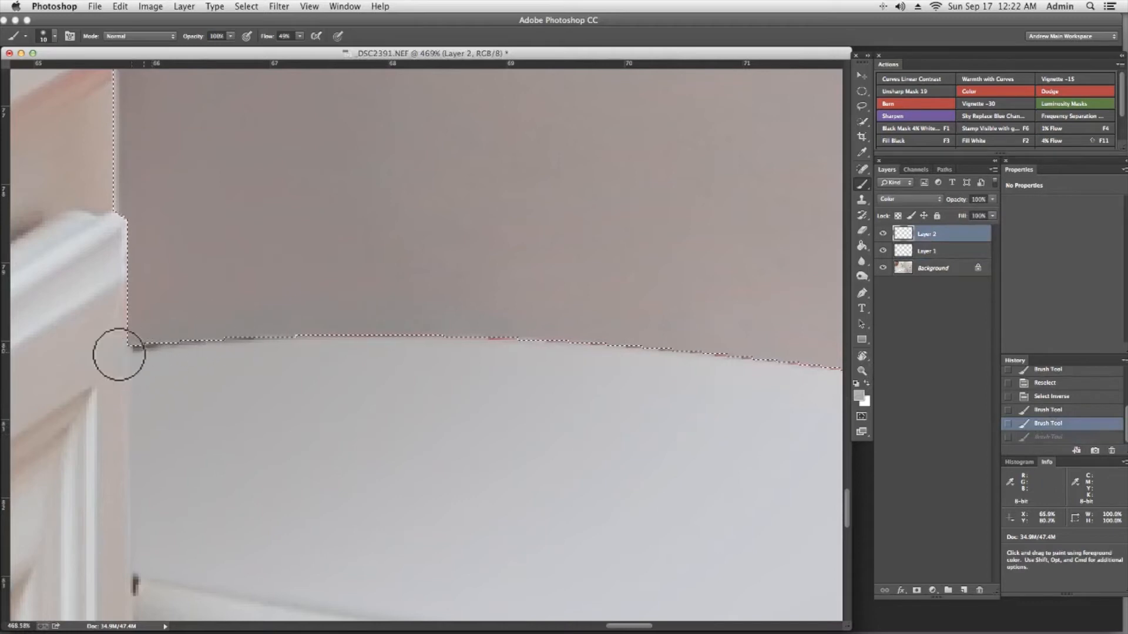
{"action": "left_click", "coordinate": [937, 254]}
{"action": "mouse_move", "coordinate": [145, 351]}
{"action": "left_mouse_down"}
{"action": "mouse_move", "coordinate": [181, 345]}
{"action": "mouse_move", "coordinate": [115, 364]}
{"action": "mouse_move", "coordinate": [236, 345]}
{"action": "left_mouse_up"}
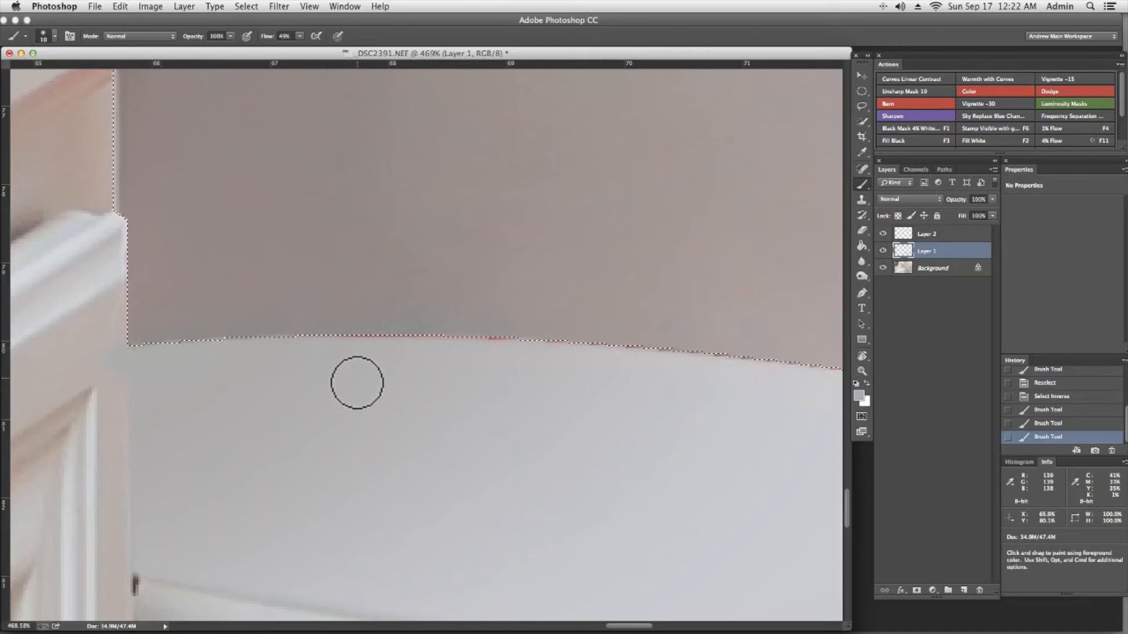
{"action": "mouse_move", "coordinate": [358, 386]}
{"action": "left_mouse_down"}
{"action": "mouse_move", "coordinate": [449, 210]}
{"action": "mouse_move", "coordinate": [369, 442]}
{"action": "left_mouse_up"}
{"action": "left_click", "coordinate": [368, 441]}
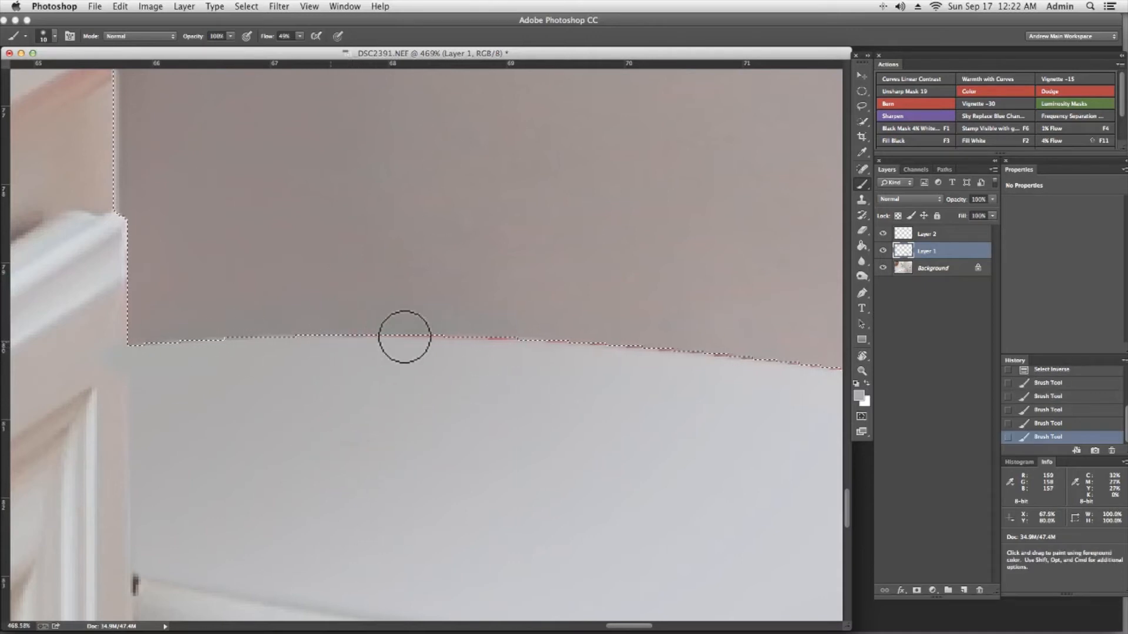
{"action": "left_click_drag", "start_coordinate": [600, 336], "coordinate": [633, 350]}
Step: Paint out the remaining fringe on Layer 1 towards the right end of the toilet lid's edge, and deselect
{"action": "key", "text": "space"}
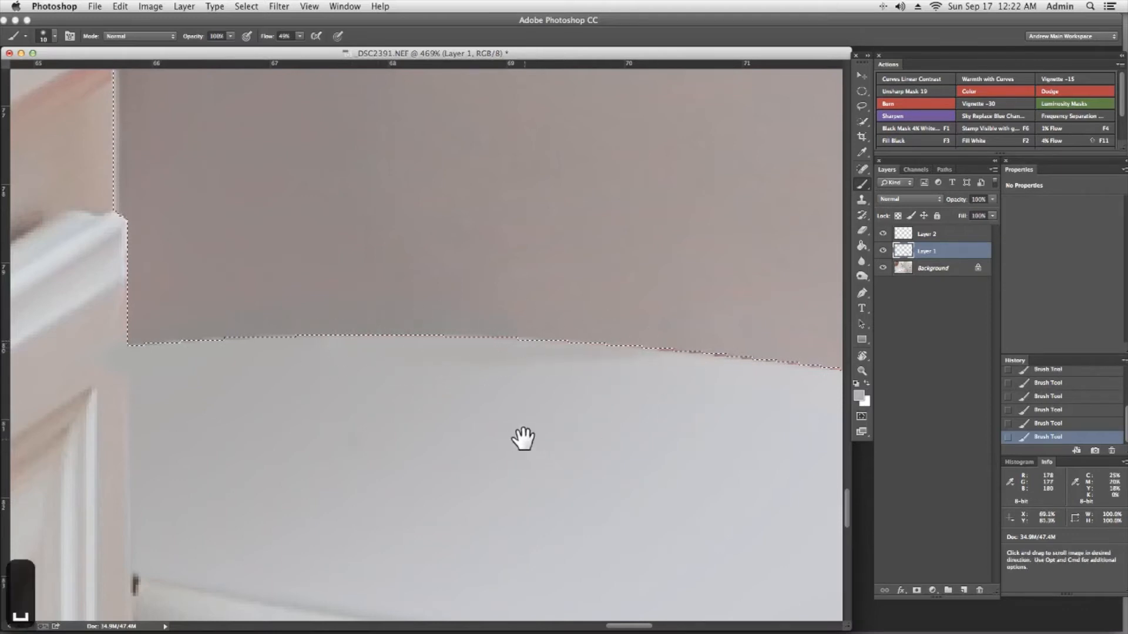
{"action": "left_click_drag", "start_coordinate": [516, 440], "coordinate": [503, 460]}
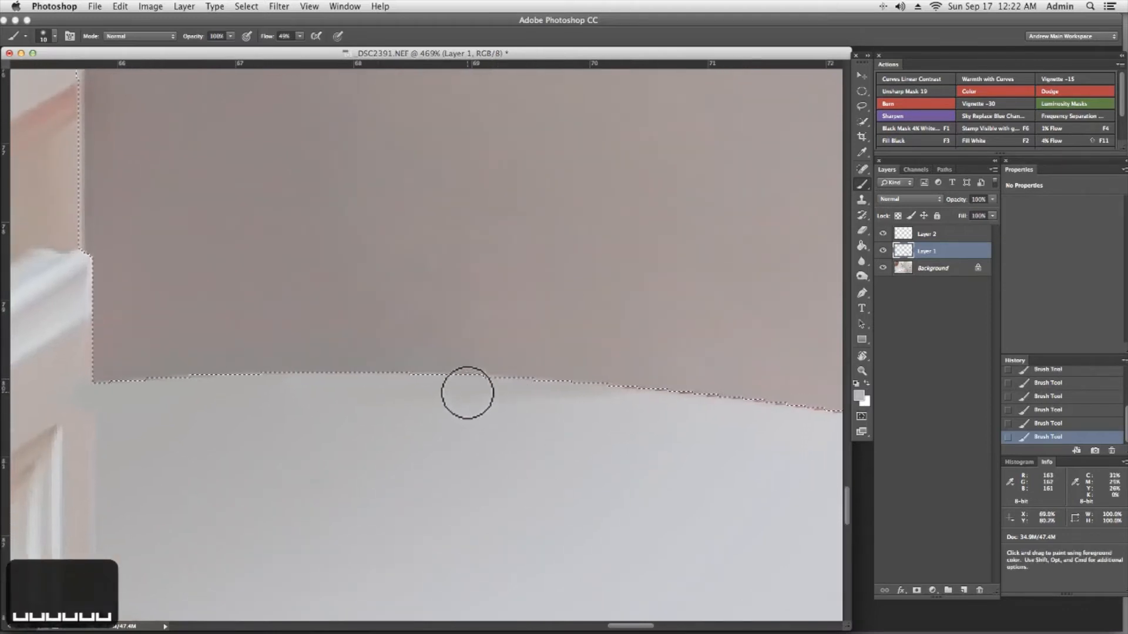
{"action": "key", "text": "space"}
{"action": "left_click_drag", "start_coordinate": [600, 461], "coordinate": [329, 403]}
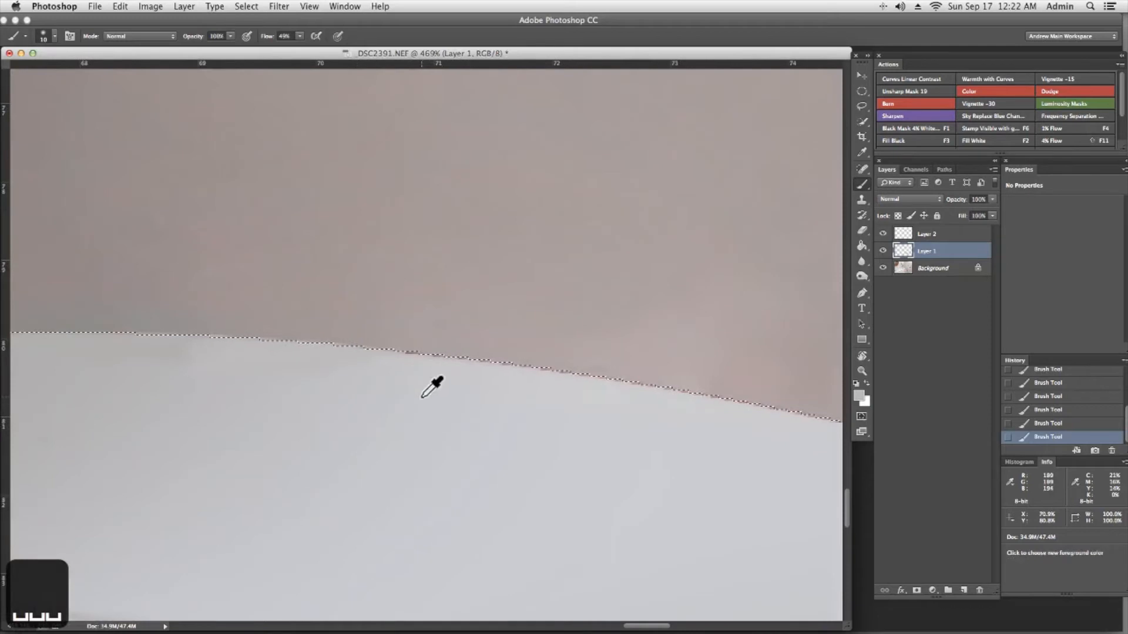
{"action": "key", "text": "space"}
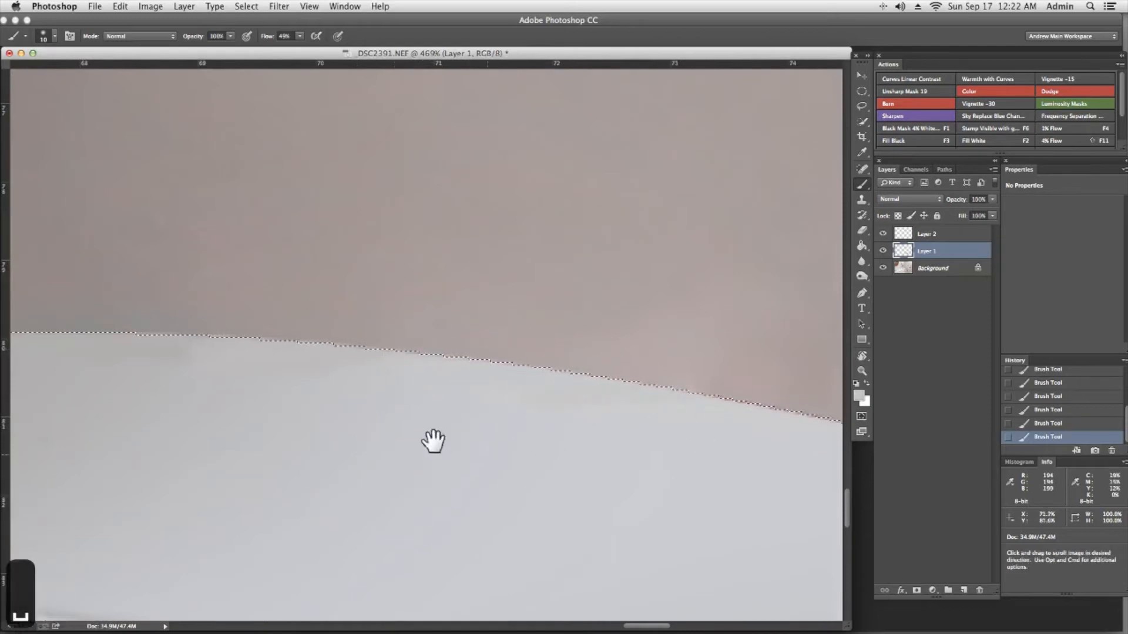
{"action": "left_click_drag", "start_coordinate": [433, 443], "coordinate": [223, 384]}
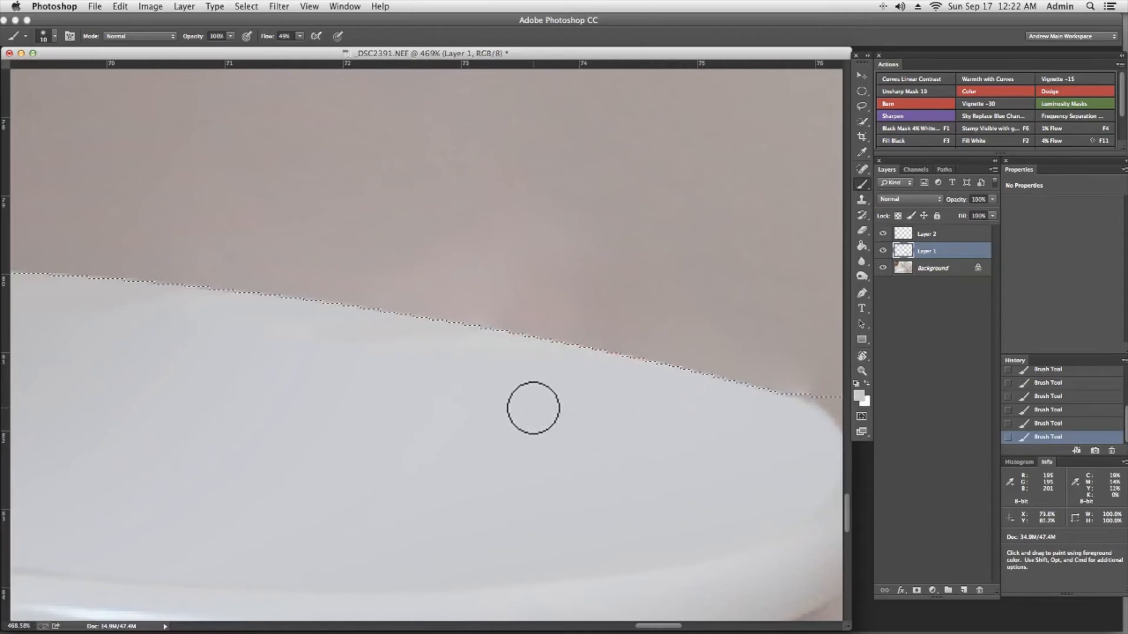
{"action": "key", "text": "super+1"}
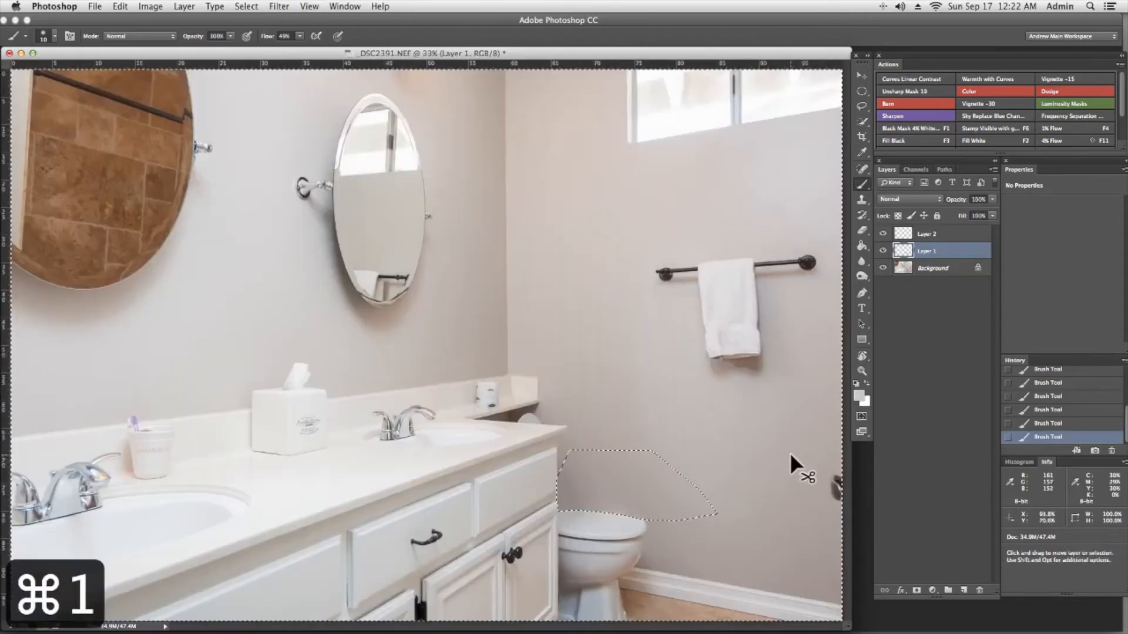
{"action": "key", "text": "super+d"}
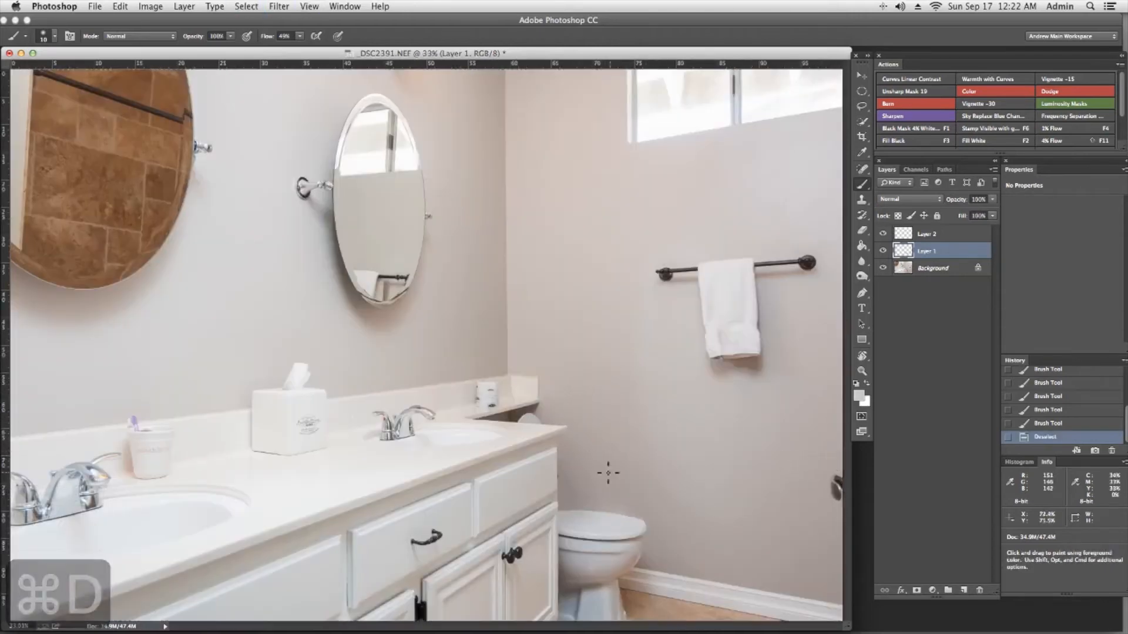
Step: Remove the small dark mark on the wall beside the vanity cabinet's edge with the Clone Stamp
{"action": "key", "text": "z"}
{"action": "left_click_drag", "start_coordinate": [559, 478], "coordinate": [669, 501]}
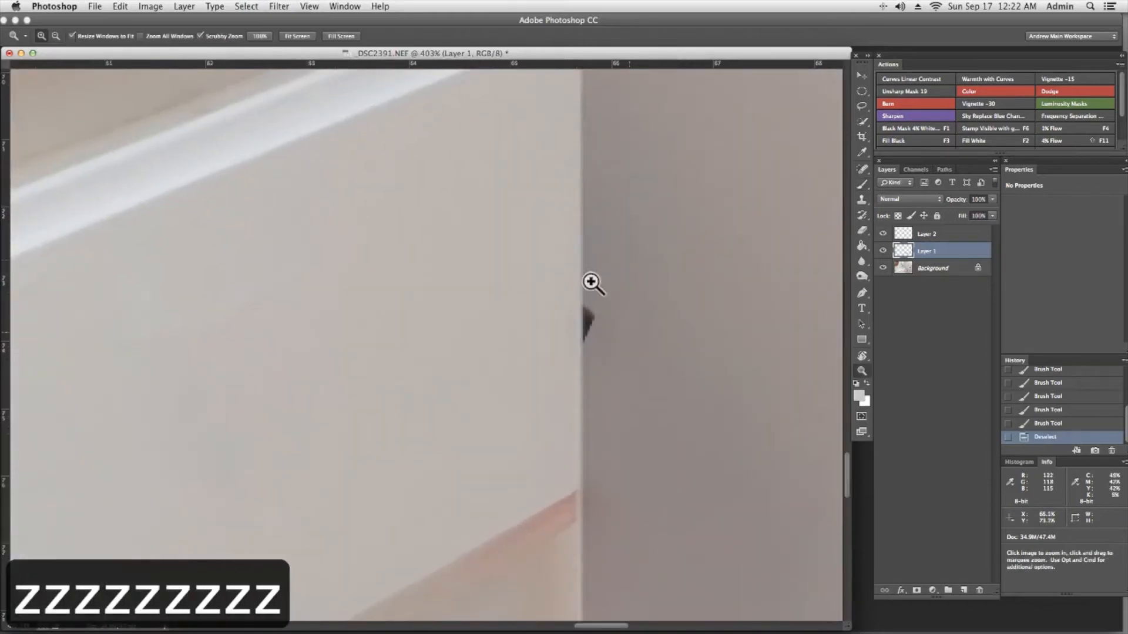
{"action": "key", "text": "s"}
{"action": "key", "text": "q"}
{"action": "key", "text": "q"}
{"action": "key", "text": "q"}
{"action": "key", "text": "q"}
{"action": "key", "text": "q"}
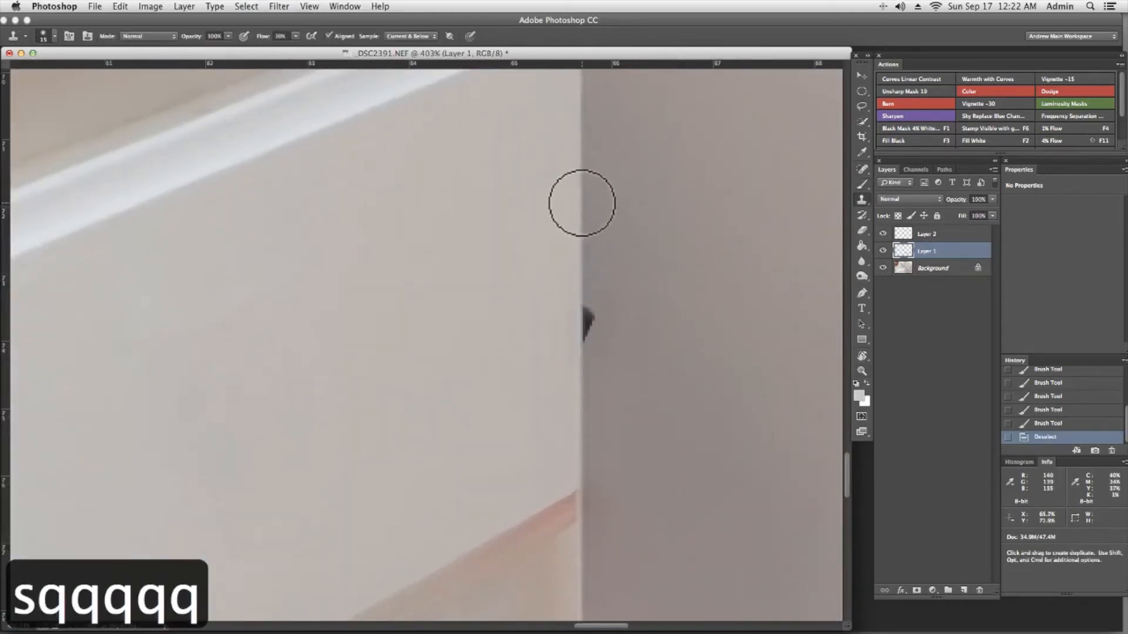
{"action": "mouse_move", "coordinate": [582, 328]}
{"action": "left_mouse_down"}
{"action": "mouse_move", "coordinate": [607, 319]}
{"action": "mouse_move", "coordinate": [597, 302]}
{"action": "left_mouse_up"}
Step: Outline the toilet tank and surrounding wall above the countertop edge with the Pen tool, and convert the closed path into a selection
{"action": "key", "text": "space"}
{"action": "left_click_drag", "start_coordinate": [549, 252], "coordinate": [689, 355]}
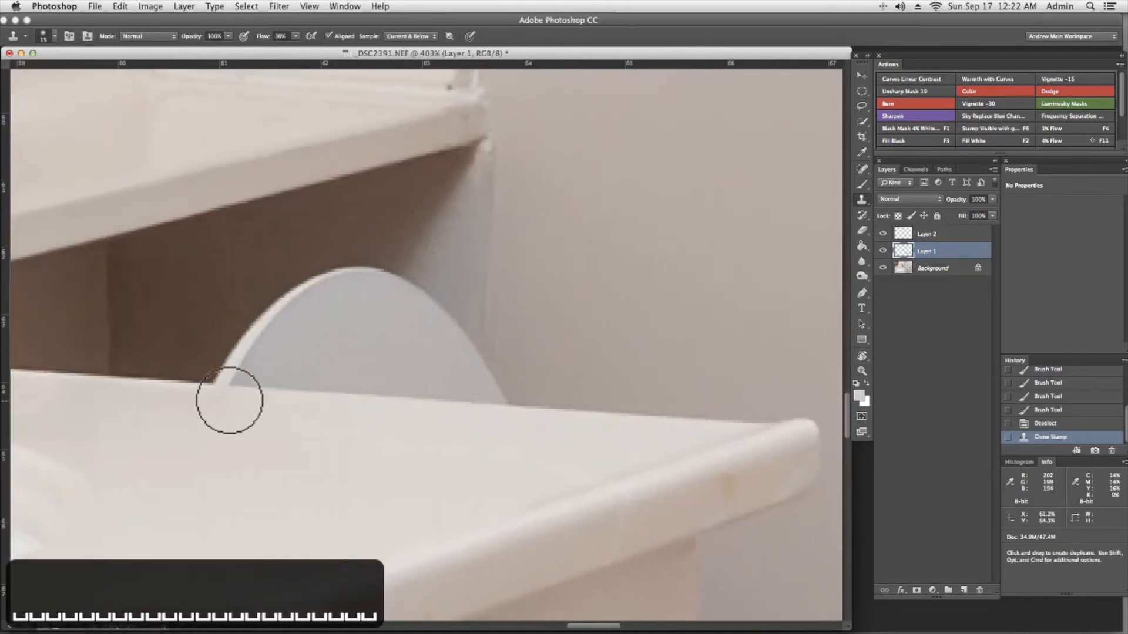
{"action": "key", "text": "p"}
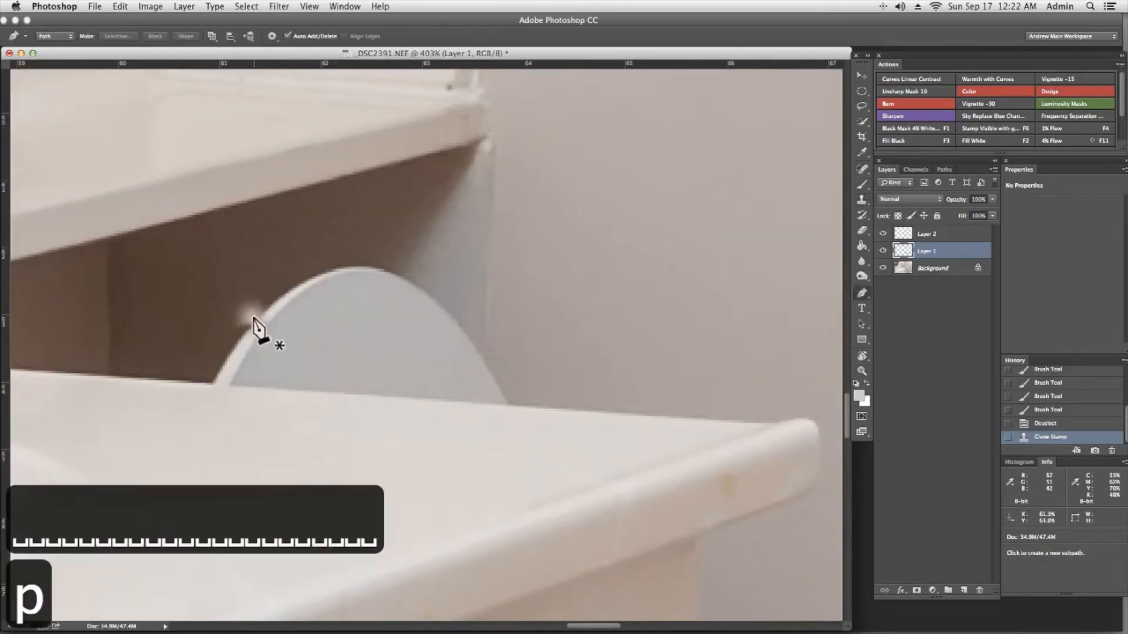
{"action": "left_click", "coordinate": [98, 376]}
{"action": "left_click", "coordinate": [673, 419]}
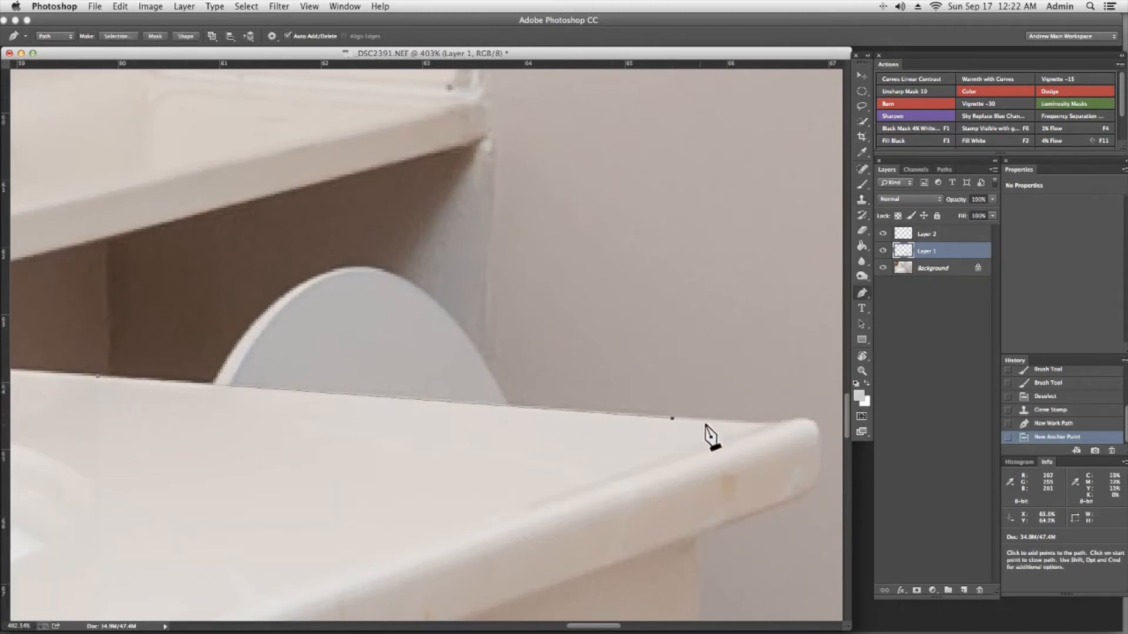
{"action": "left_click", "coordinate": [793, 95]}
{"action": "left_click", "coordinate": [514, 83]}
{"action": "left_click", "coordinate": [464, 156]}
{"action": "left_click", "coordinate": [322, 185]}
{"action": "left_click", "coordinate": [64, 281]}
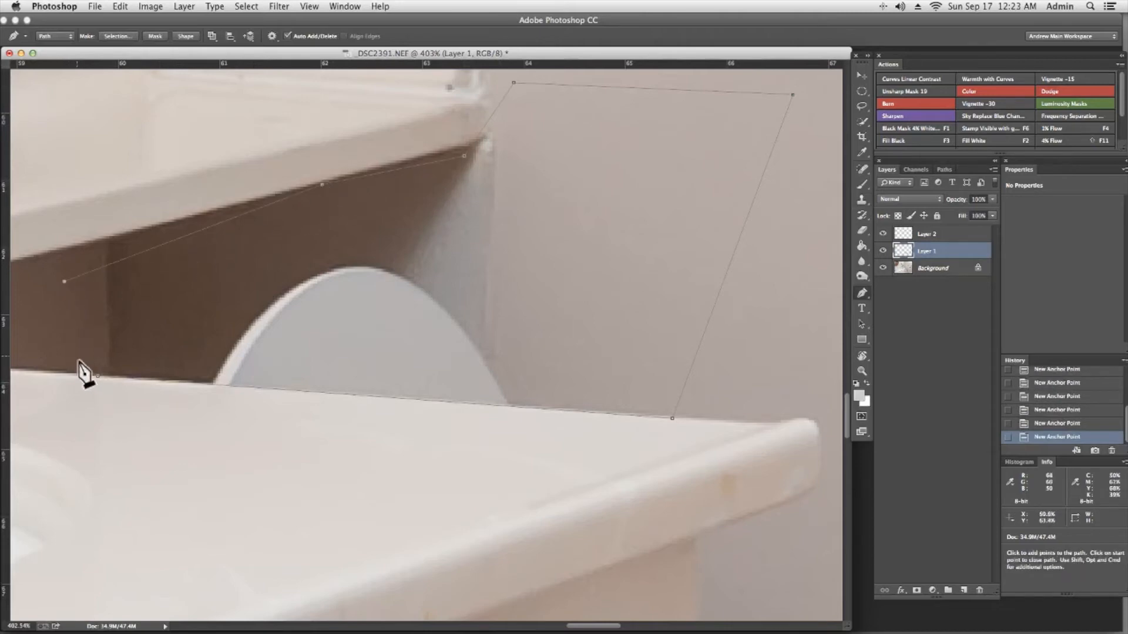
{"action": "left_click", "coordinate": [98, 377]}
{"action": "key", "text": "super+Return"}
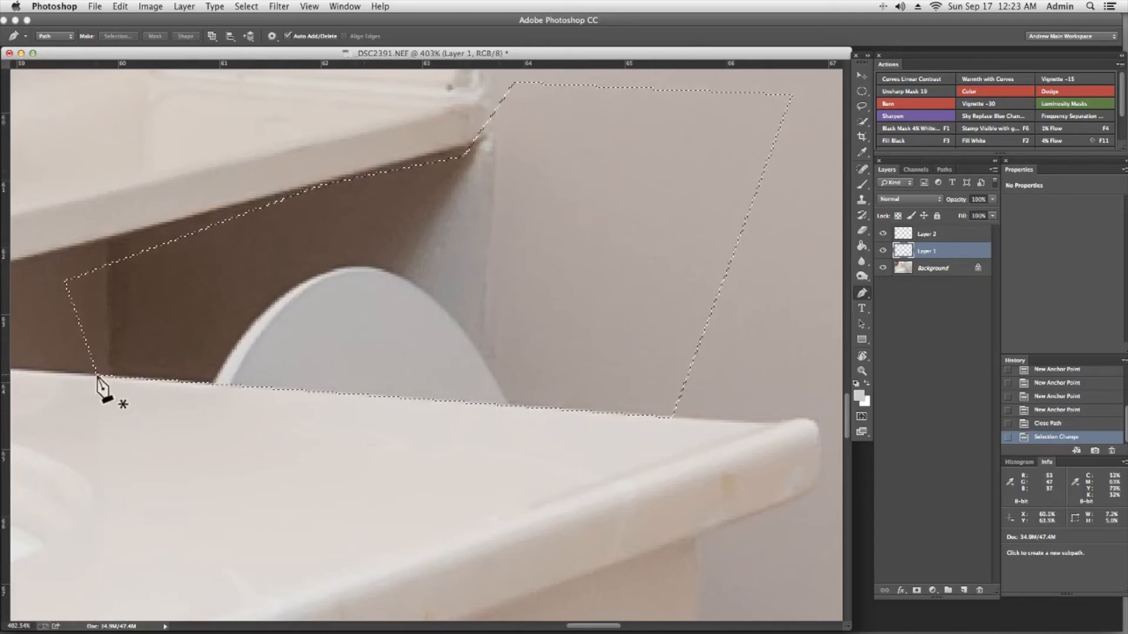
Step: Clone nearby wall texture over the right edge of the rounded toilet tank within the selection, using the Clone Stamp on Layer 1
{"action": "key", "text": "s"}
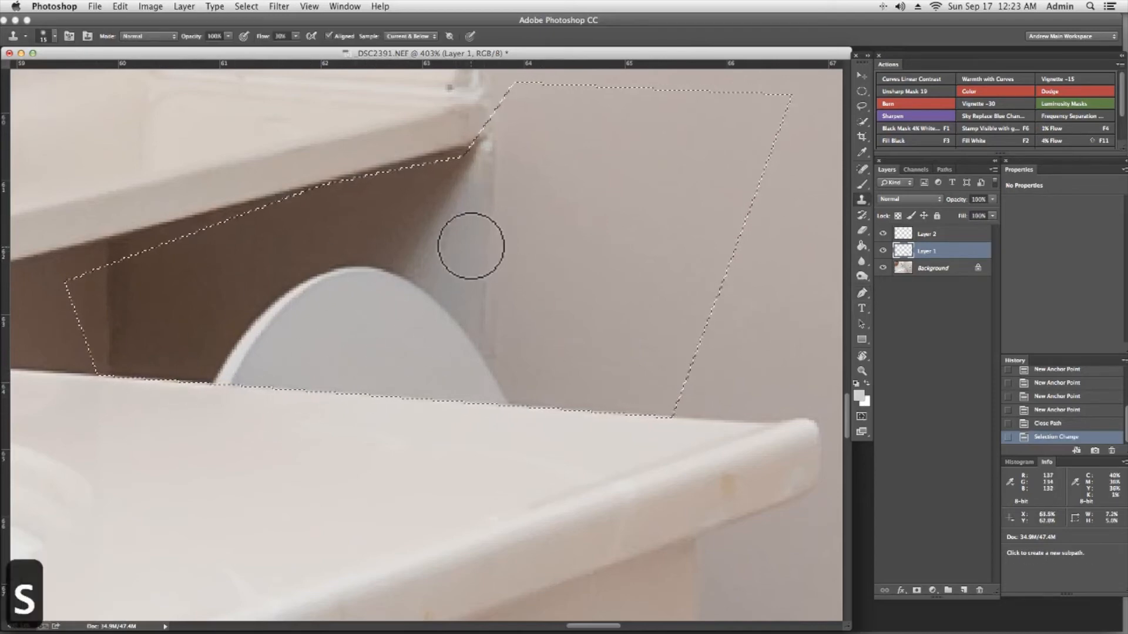
{"action": "left_click", "coordinate": [496, 241], "text": "alt"}
{"action": "mouse_move", "coordinate": [481, 378]}
{"action": "left_mouse_down"}
{"action": "mouse_move", "coordinate": [488, 352]}
{"action": "mouse_move", "coordinate": [487, 367]}
{"action": "left_mouse_up"}
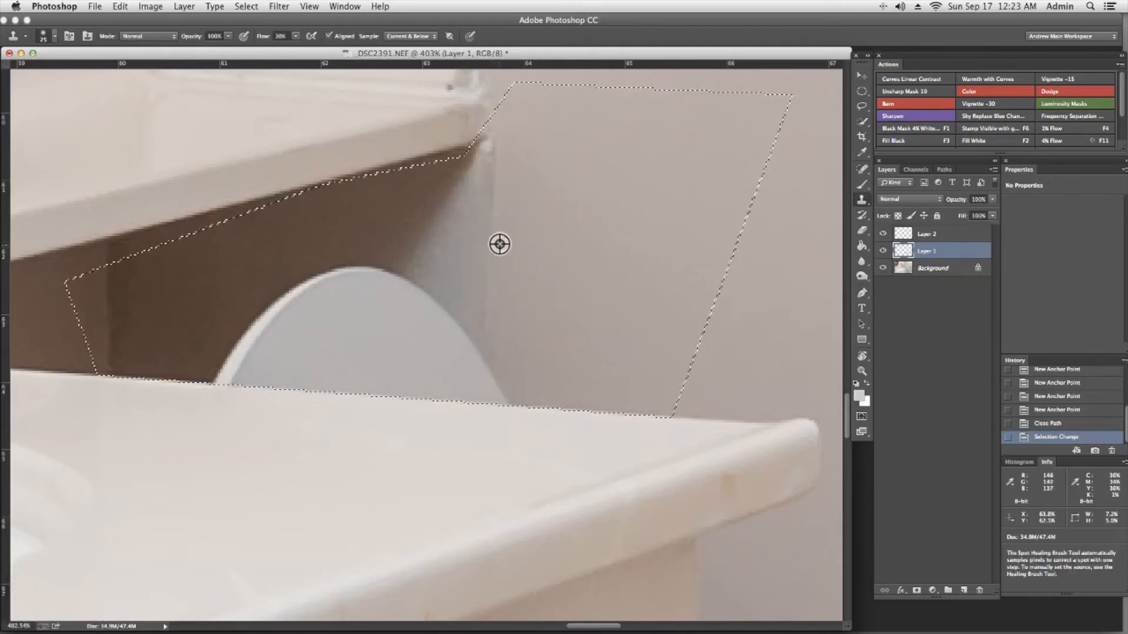
{"action": "left_click", "coordinate": [485, 346], "text": "alt"}
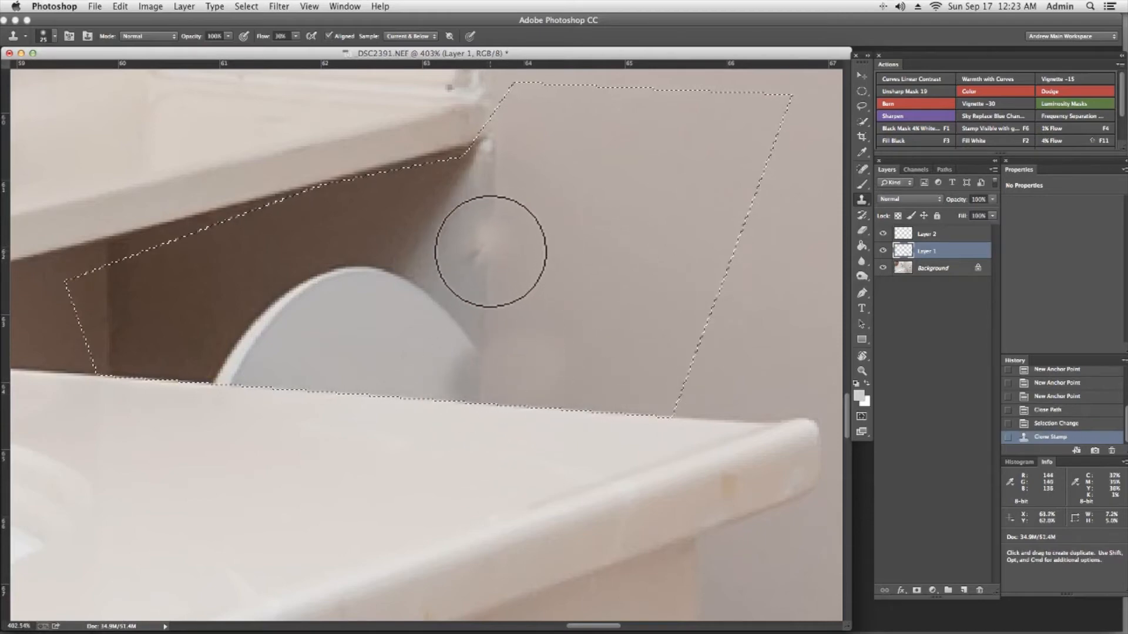
Step: Brush a sampled grey from the shaded surface beside the wall over the right half of the toilet tank
{"action": "key", "text": "b"}
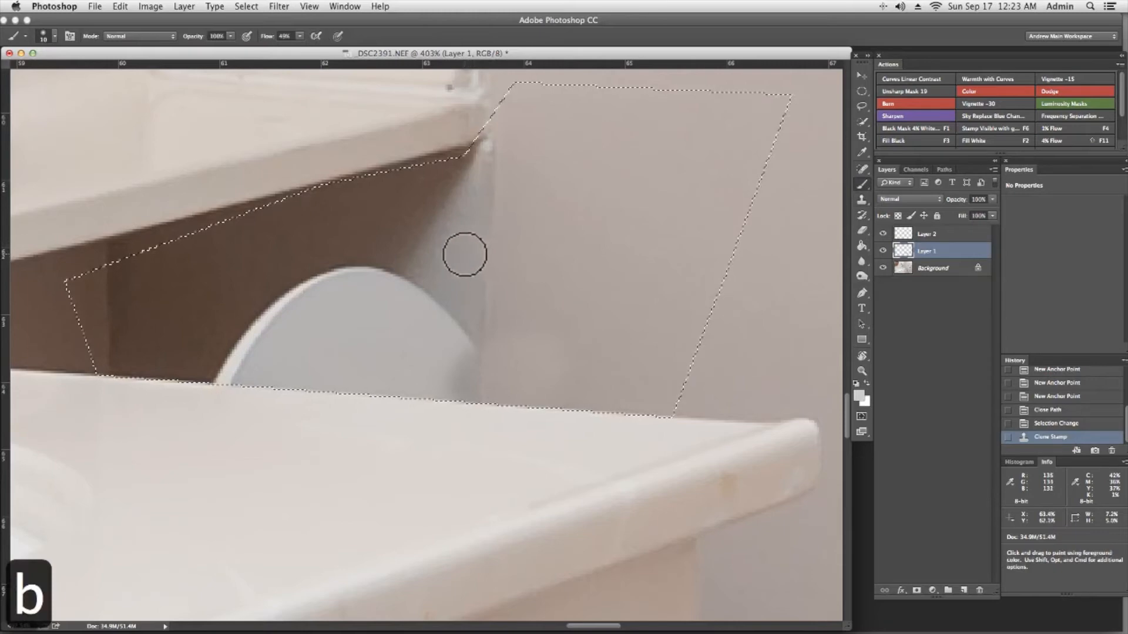
{"action": "left_click", "coordinate": [464, 254], "text": "alt"}
{"action": "key", "text": "q"}
{"action": "key", "text": "q"}
{"action": "key", "text": "w"}
{"action": "key", "text": "w"}
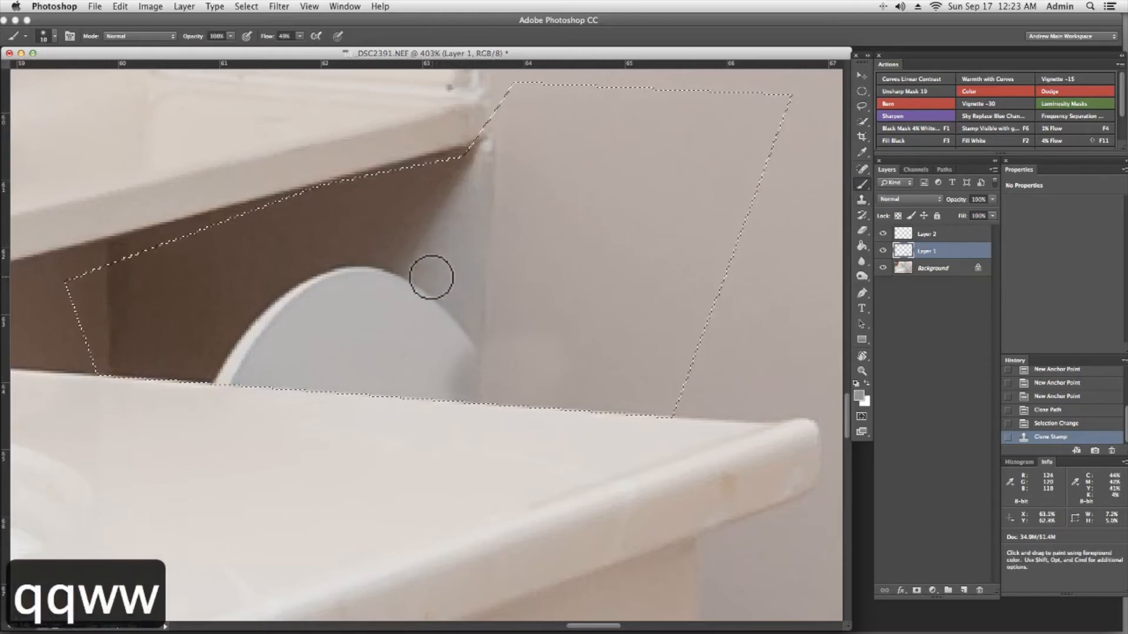
{"action": "left_click_drag", "start_coordinate": [403, 336], "coordinate": [420, 361]}
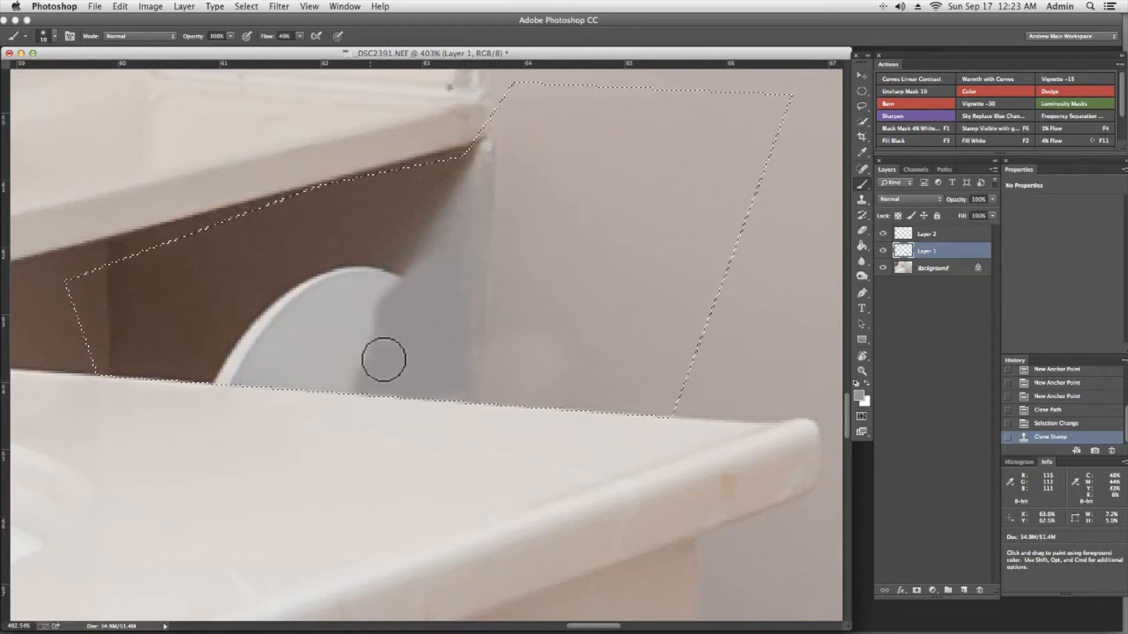
{"action": "left_click_drag", "start_coordinate": [458, 283], "coordinate": [435, 307]}
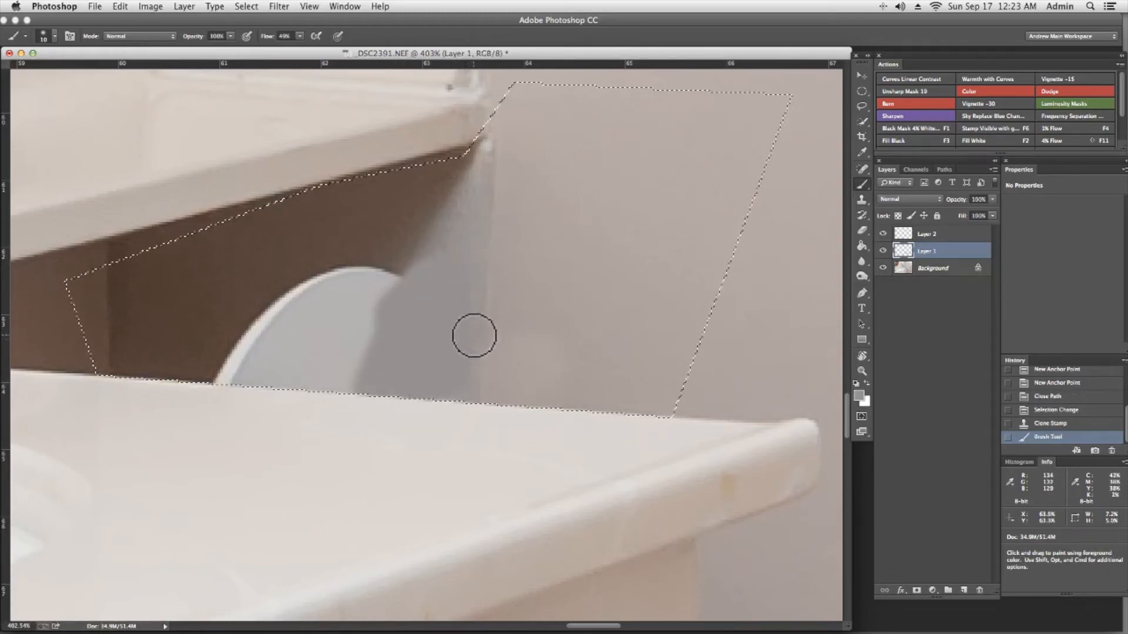
Step: Cover the left half of the toilet tank with sampled dark brown, blending it into the shadow under the shelf
{"action": "left_click", "coordinate": [365, 224], "text": "alt"}
{"action": "mouse_move", "coordinate": [388, 221]}
{"action": "left_mouse_down"}
{"action": "mouse_move", "coordinate": [392, 247]}
{"action": "mouse_move", "coordinate": [403, 242]}
{"action": "mouse_move", "coordinate": [351, 332]}
{"action": "mouse_move", "coordinate": [389, 259]}
{"action": "mouse_move", "coordinate": [374, 252]}
{"action": "mouse_move", "coordinate": [277, 359]}
{"action": "mouse_move", "coordinate": [317, 272]}
{"action": "mouse_move", "coordinate": [293, 276]}
{"action": "mouse_move", "coordinate": [203, 400]}
{"action": "mouse_move", "coordinate": [284, 321]}
{"action": "mouse_move", "coordinate": [276, 359]}
{"action": "left_mouse_up"}
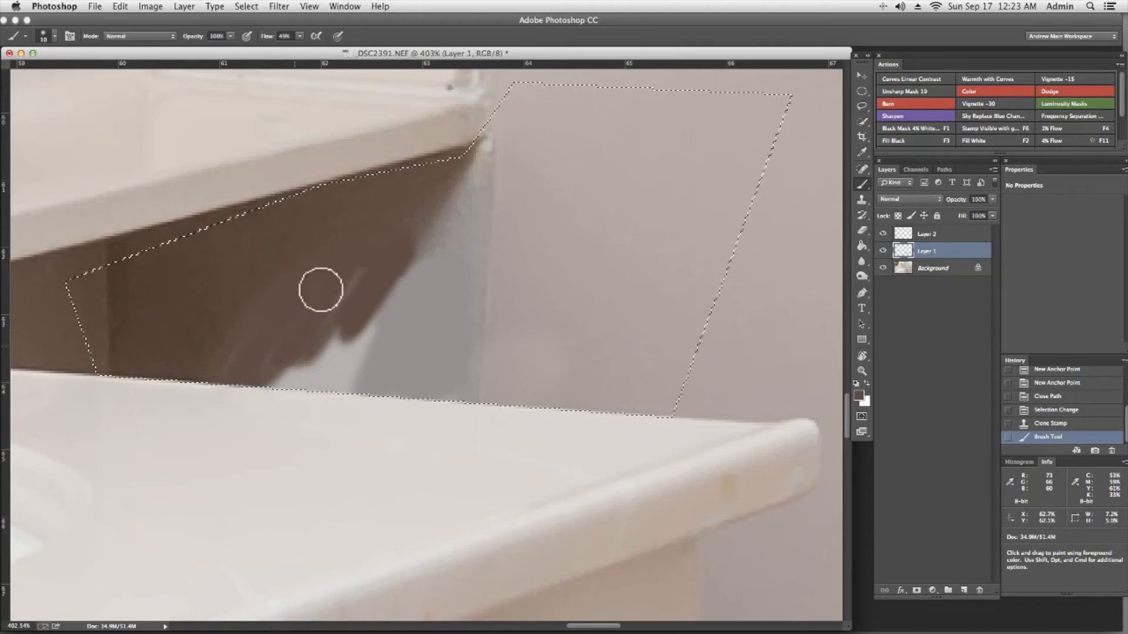
{"action": "left_click_drag", "start_coordinate": [264, 397], "coordinate": [282, 370]}
{"action": "left_click", "coordinate": [189, 297], "text": "alt"}
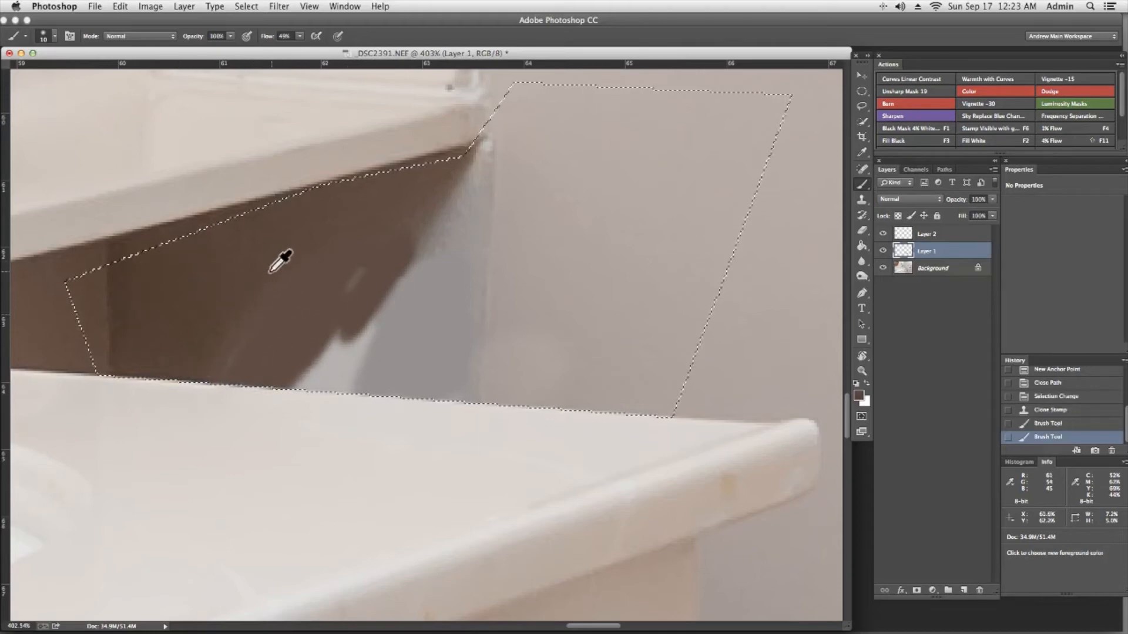
{"action": "key", "text": "w"}
{"action": "key", "text": "w"}
{"action": "mouse_move", "coordinate": [240, 307]}
{"action": "left_mouse_down"}
{"action": "mouse_move", "coordinate": [305, 259]}
{"action": "mouse_move", "coordinate": [327, 289]}
{"action": "left_mouse_up"}
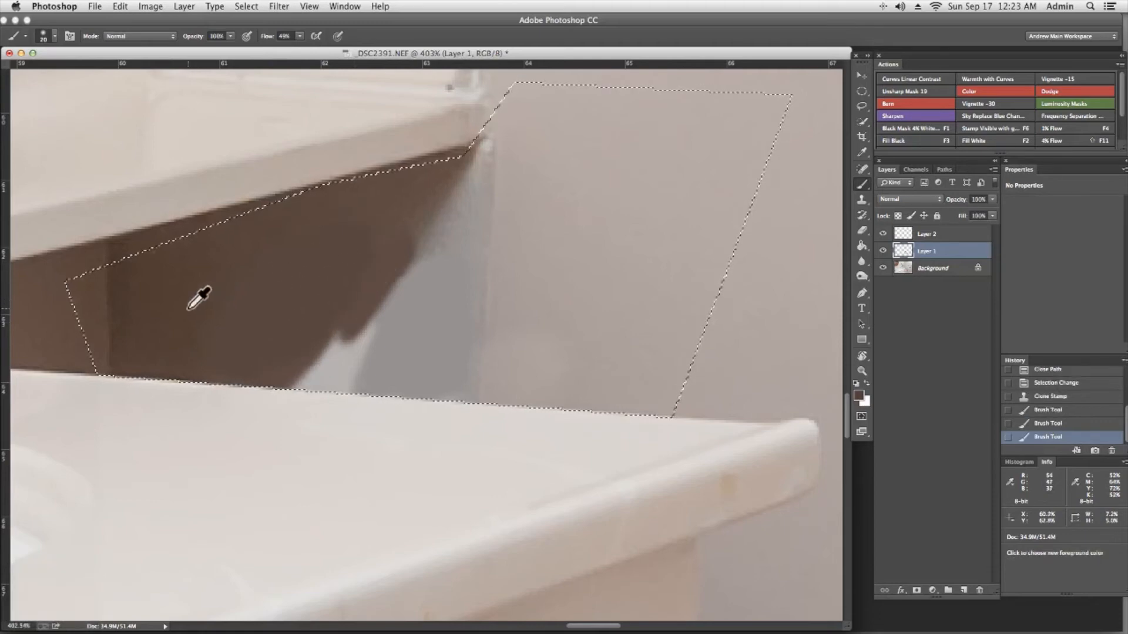
Step: Extend the dark brown shadow with the Brush along its diagonal edge, from the countertop up towards the shelf corner
{"action": "key", "text": "q"}
{"action": "key", "text": "q"}
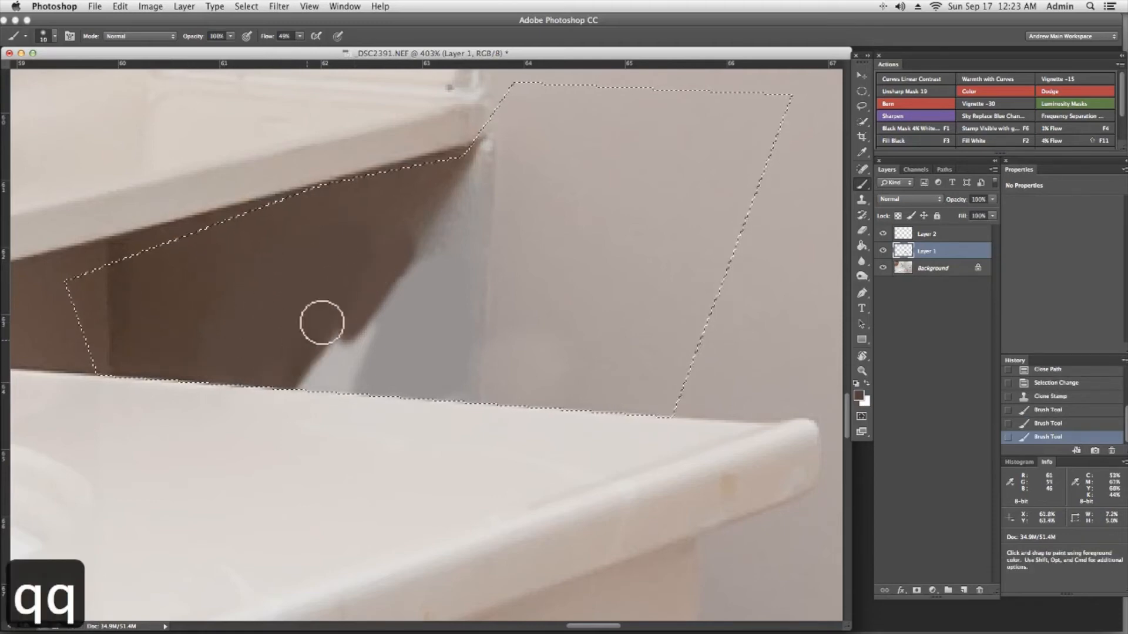
{"action": "mouse_move", "coordinate": [315, 378]}
{"action": "left_mouse_down"}
{"action": "mouse_move", "coordinate": [345, 326]}
{"action": "mouse_move", "coordinate": [338, 352]}
{"action": "mouse_move", "coordinate": [411, 216]}
{"action": "left_mouse_up"}
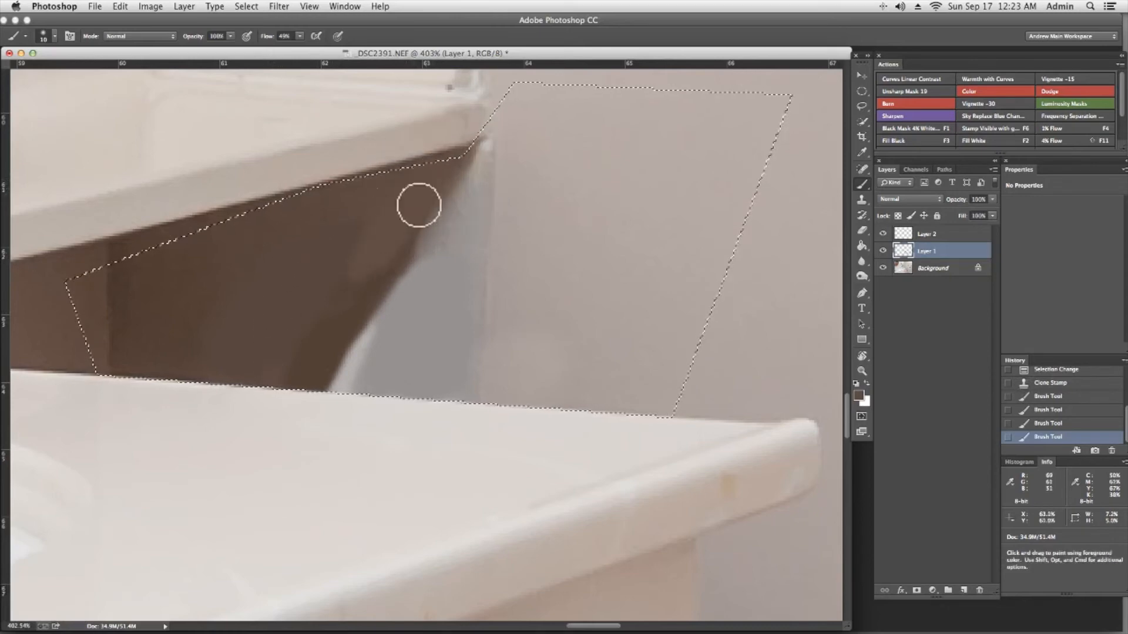
{"action": "key", "text": "alt"}
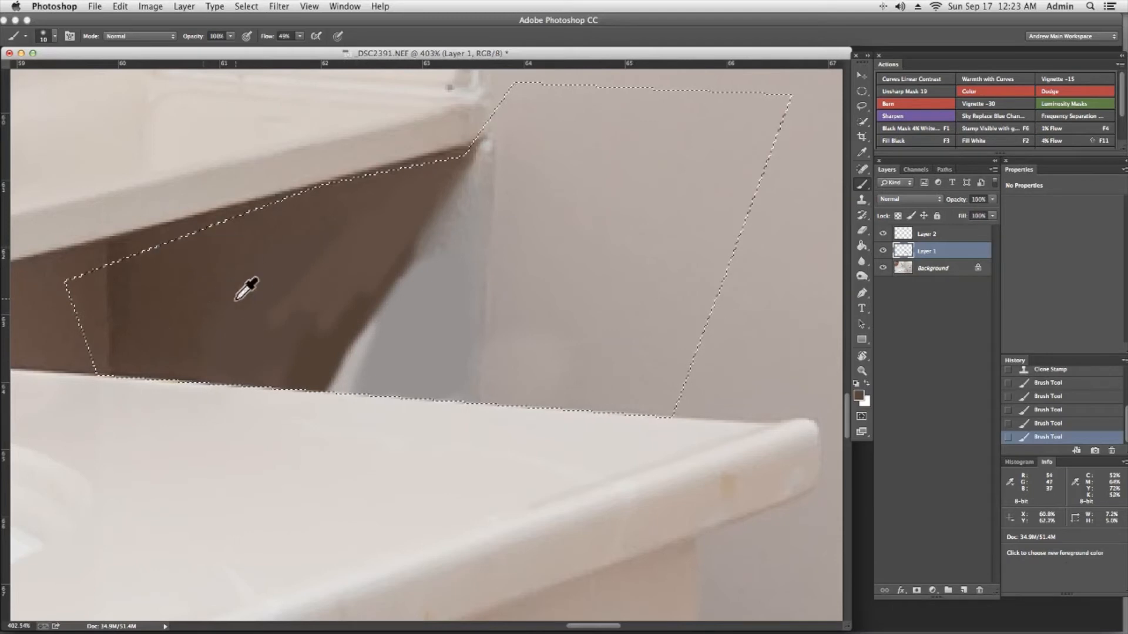
{"action": "key", "text": "alt"}
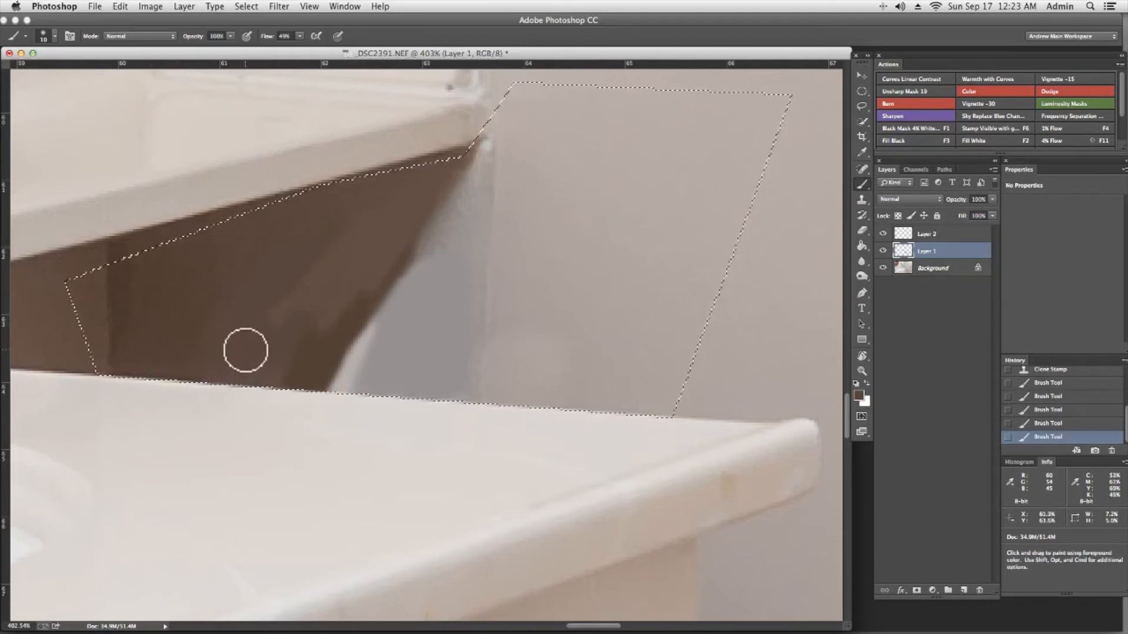
Step: Even out the blotchy brown shadow under the shelf with the Brush, and remove the selection
{"action": "key", "text": "bracketright"}
{"action": "key", "text": "alt"}
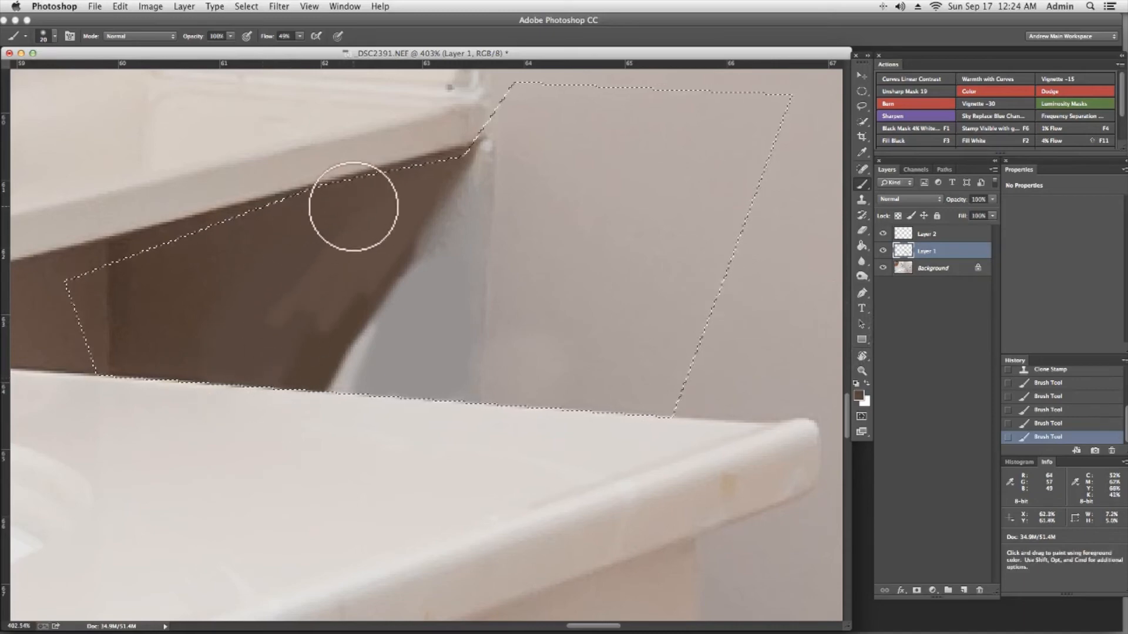
{"action": "key", "text": "i"}
{"action": "key", "text": "b"}
{"action": "key", "text": "q"}
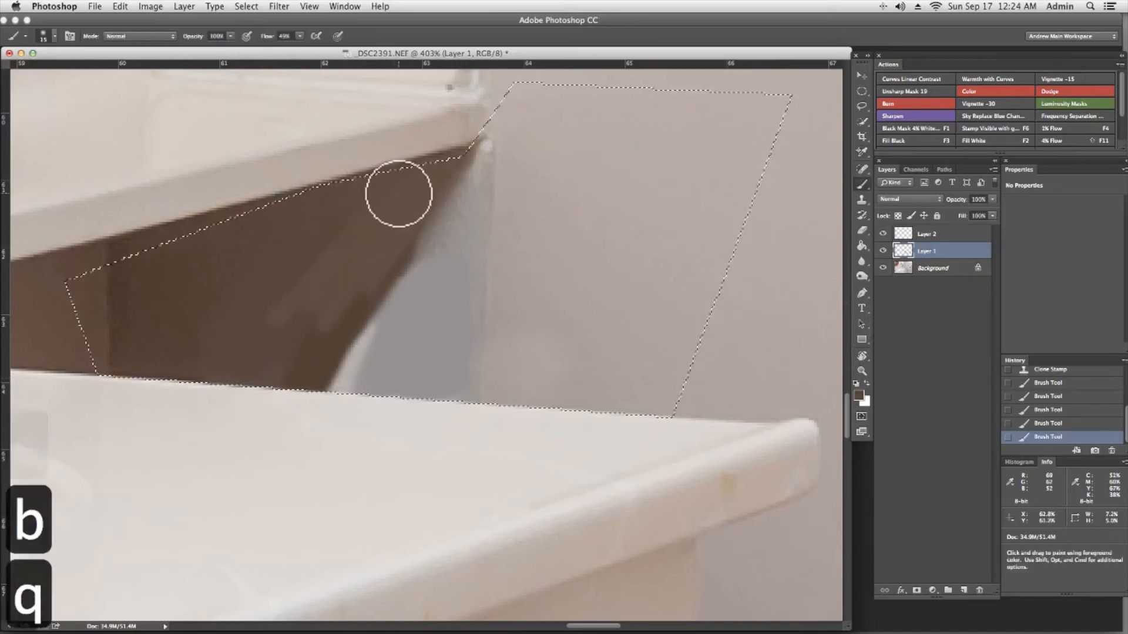
{"action": "key", "text": "b"}
{"action": "key", "text": "w"}
{"action": "key", "text": "w"}
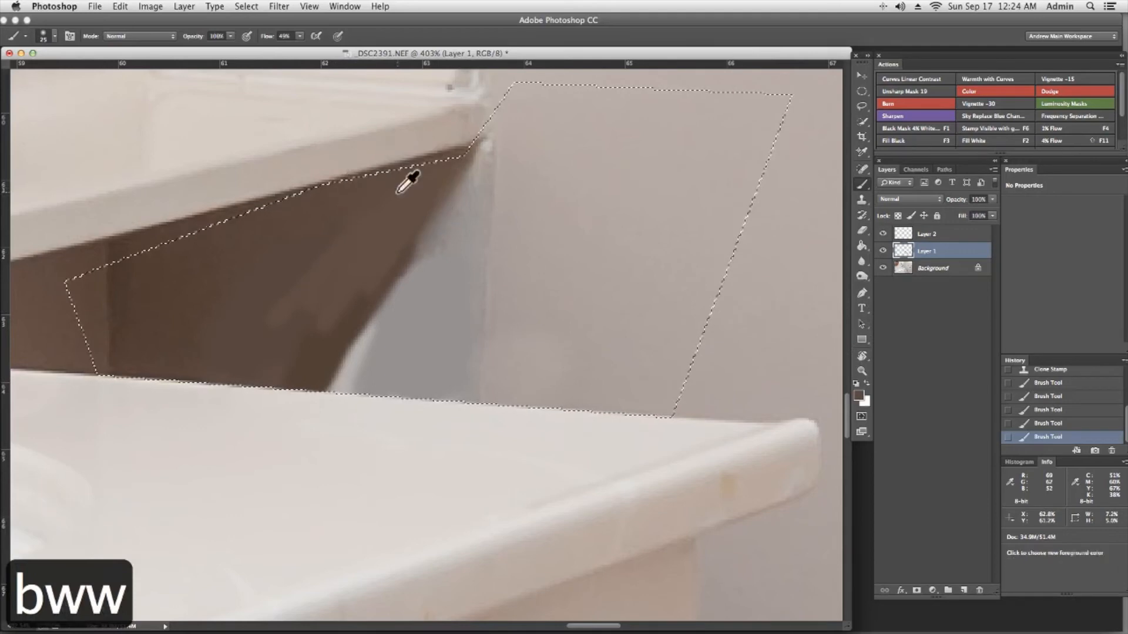
{"action": "key", "text": "b"}
{"action": "key", "text": "q"}
{"action": "key", "text": "q"}
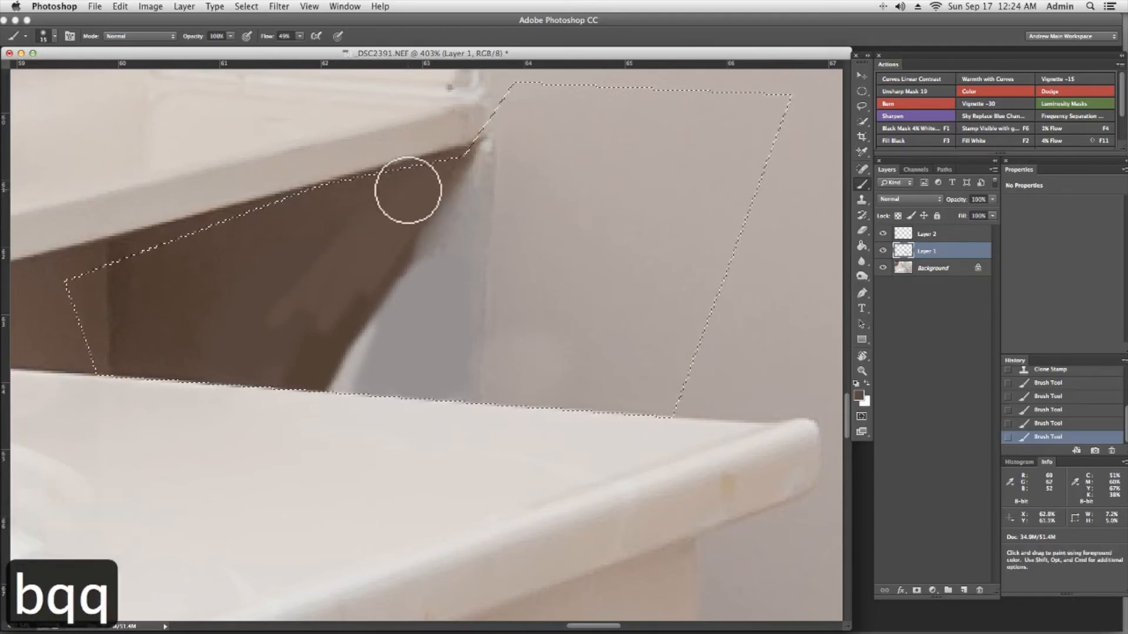
{"action": "left_click", "coordinate": [326, 341]}
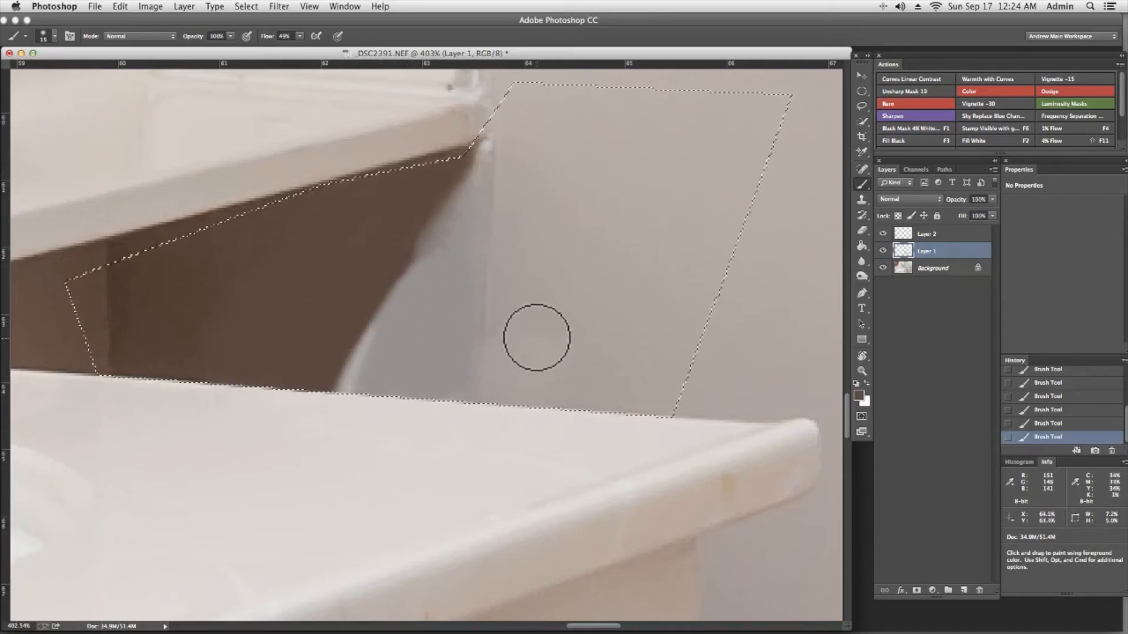
{"action": "key", "text": "super+1"}
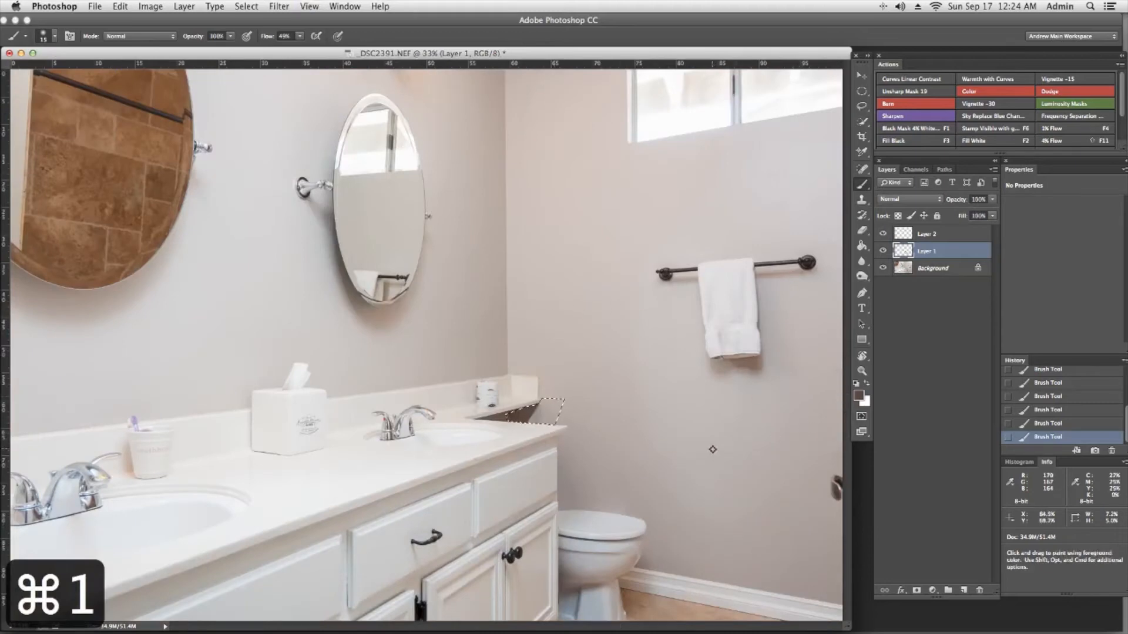
{"action": "key", "text": "super+d"}
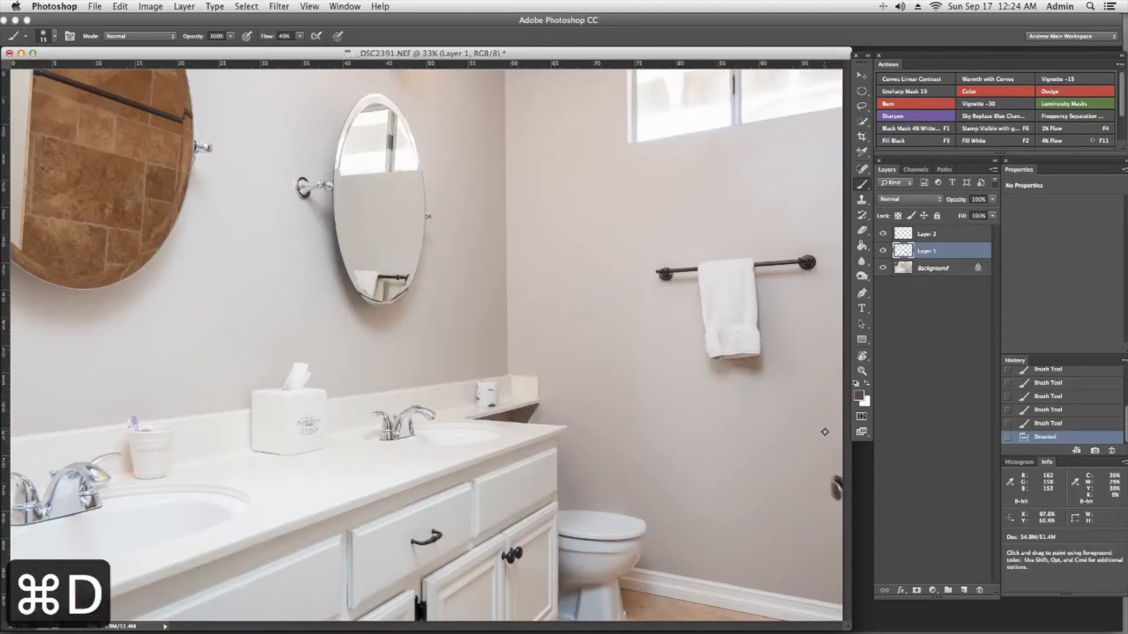
Step: Clone over the bright fringe along the diagonal boundary between the brown shadow and the grey surface, down to the countertop
{"action": "key", "text": "z"}
{"action": "left_click_drag", "start_coordinate": [566, 423], "coordinate": [672, 429]}
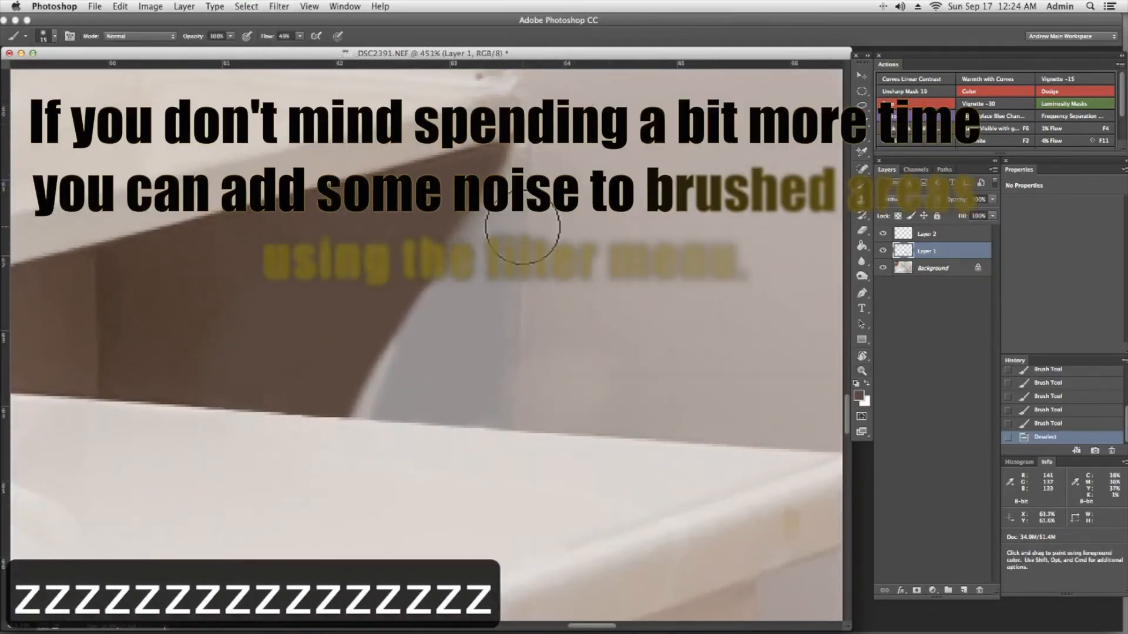
{"action": "key", "text": "s"}
{"action": "key", "text": "q"}
{"action": "key", "text": "q"}
{"action": "key", "text": "q"}
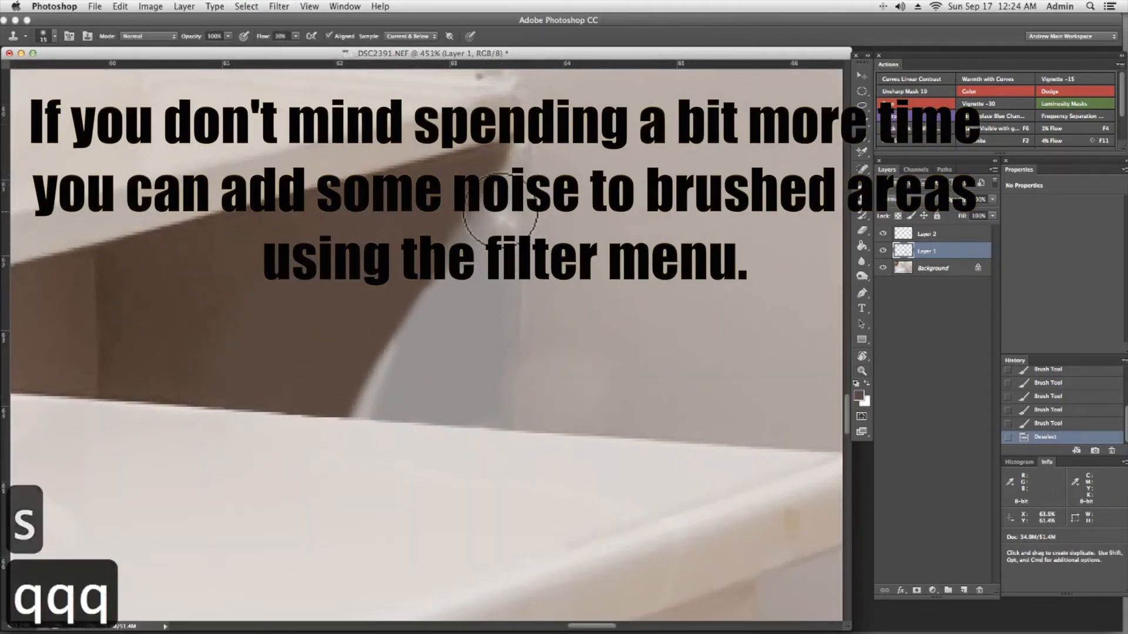
{"action": "key", "text": "w"}
{"action": "key", "text": "w"}
{"action": "key", "text": "q"}
{"action": "key", "text": "q"}
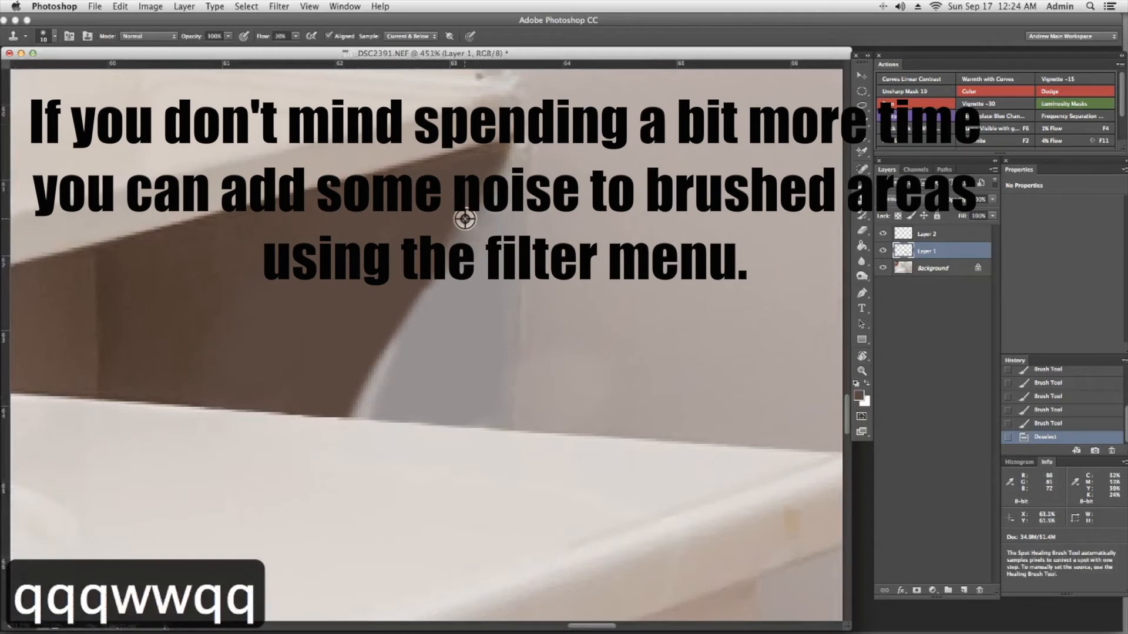
{"action": "mouse_move", "coordinate": [403, 308]}
{"action": "left_mouse_down"}
{"action": "mouse_move", "coordinate": [436, 285]}
{"action": "mouse_move", "coordinate": [415, 328]}
{"action": "left_mouse_up"}
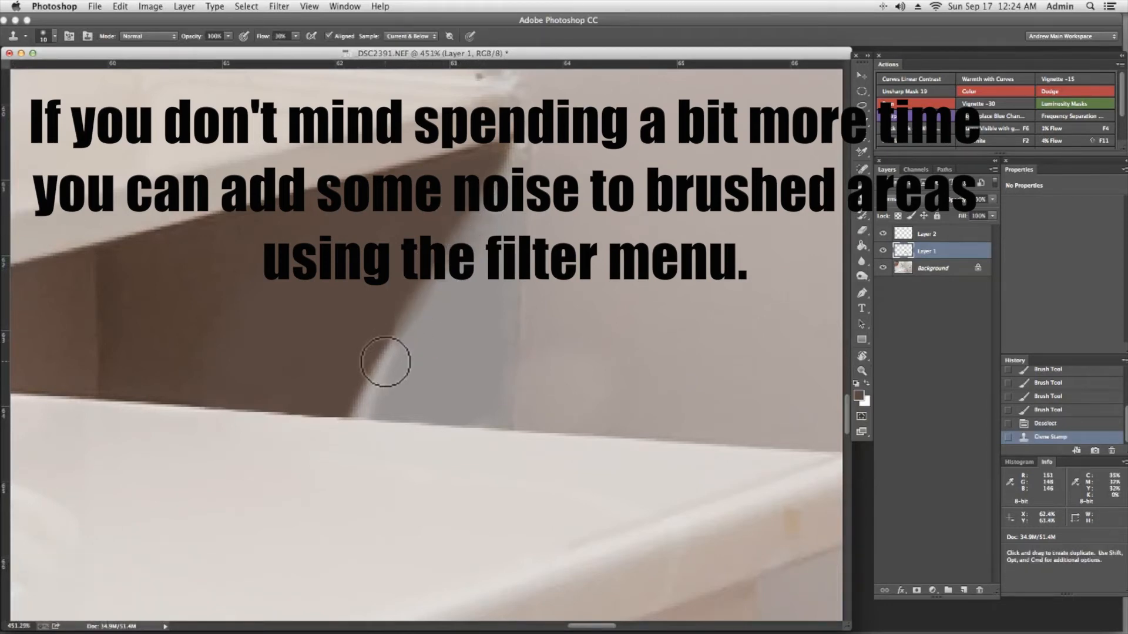
{"action": "left_click", "coordinate": [363, 392]}
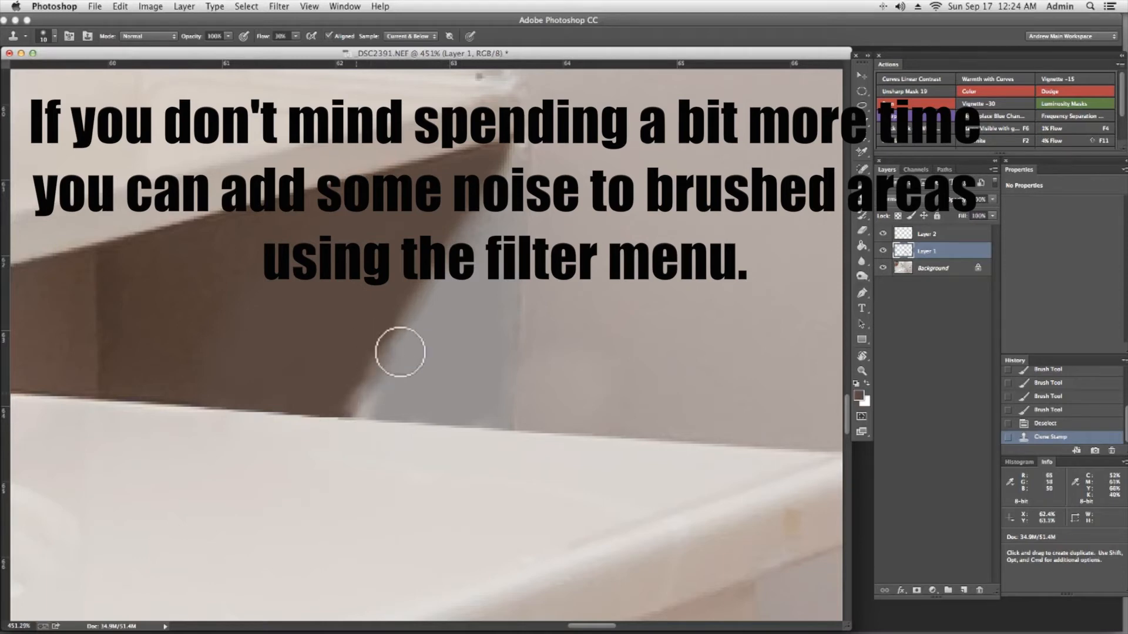
Step: Blend away the light patch on the wall just above the countertop's back edge by cloning clean wall over it
{"action": "key", "text": "super+1"}
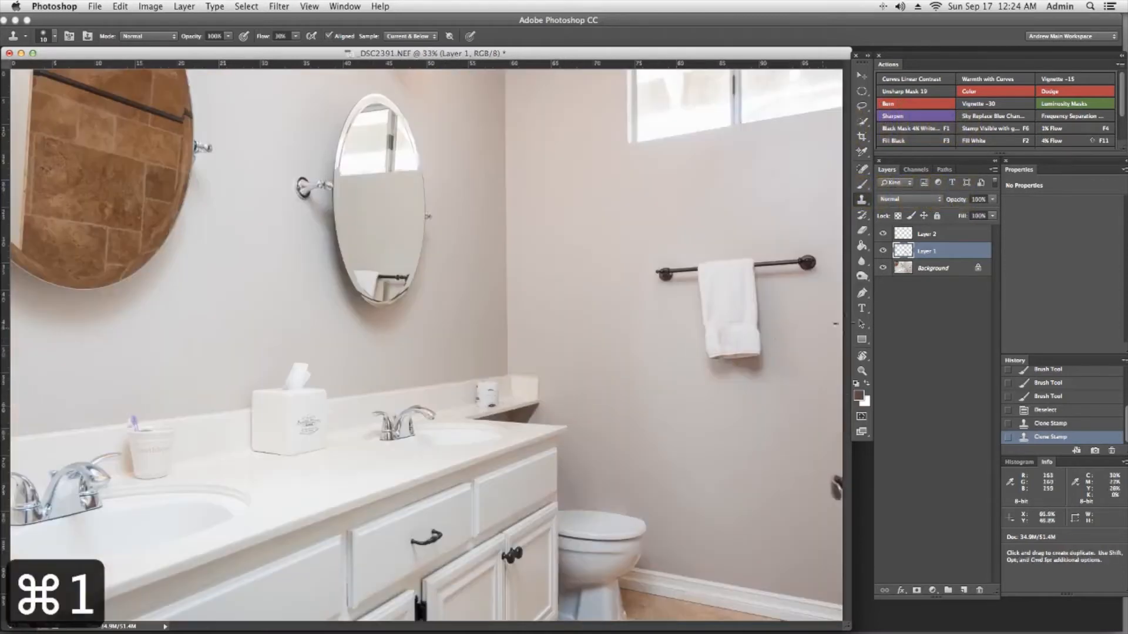
{"action": "key", "text": "z"}
{"action": "left_click_drag", "start_coordinate": [531, 458], "coordinate": [664, 433]}
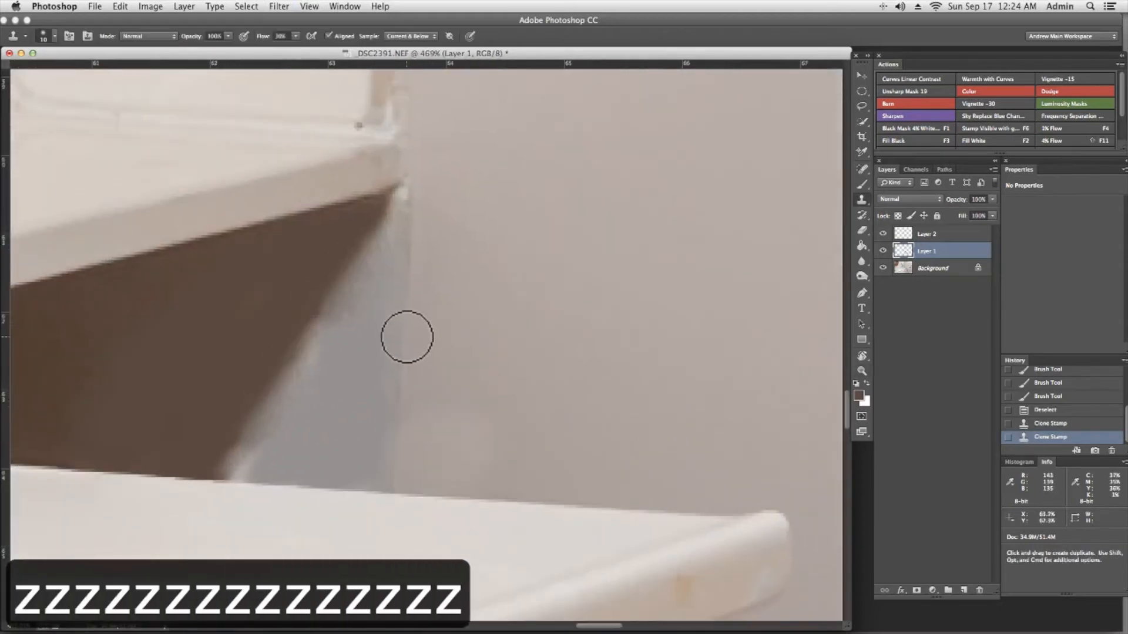
{"action": "key", "text": "s"}
{"action": "key", "text": "w"}
{"action": "key", "text": "w"}
{"action": "key", "text": "w"}
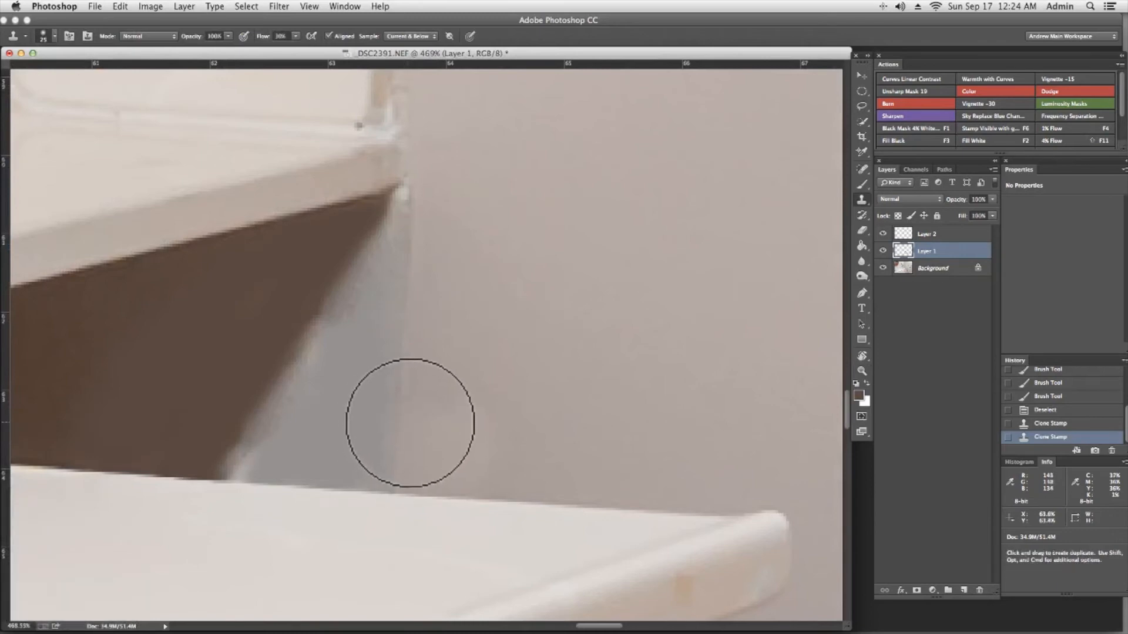
{"action": "key", "text": "q"}
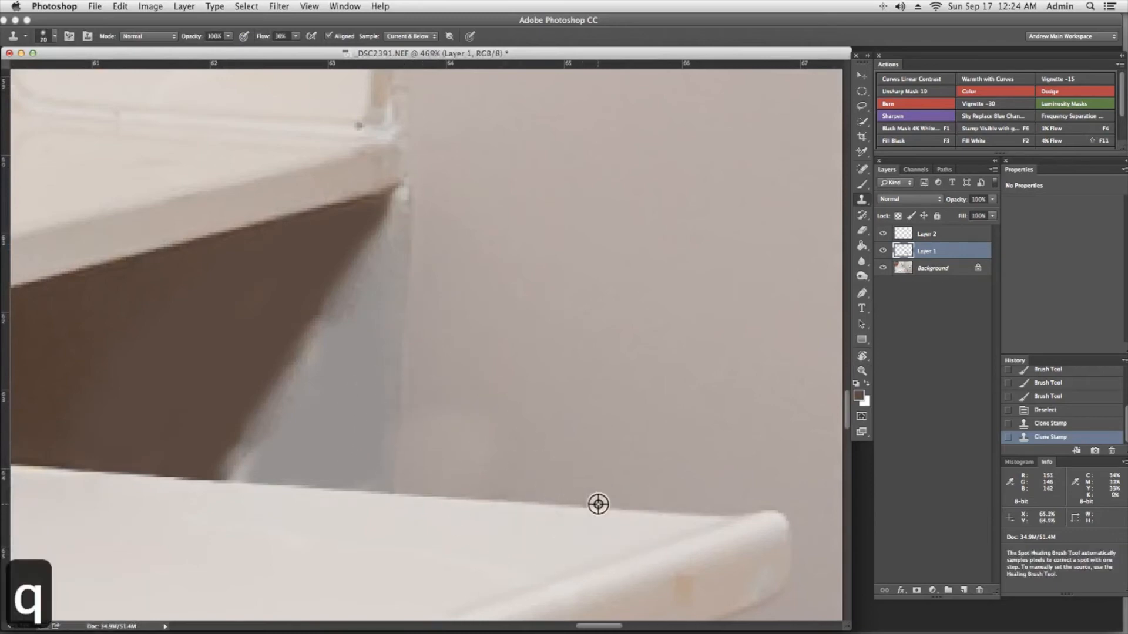
{"action": "left_click", "coordinate": [597, 506], "text": "alt"}
{"action": "mouse_move", "coordinate": [462, 493]}
{"action": "left_mouse_down"}
{"action": "mouse_move", "coordinate": [451, 481]}
{"action": "mouse_move", "coordinate": [481, 407]}
{"action": "mouse_move", "coordinate": [591, 380]}
{"action": "mouse_move", "coordinate": [621, 412]}
{"action": "left_mouse_up"}
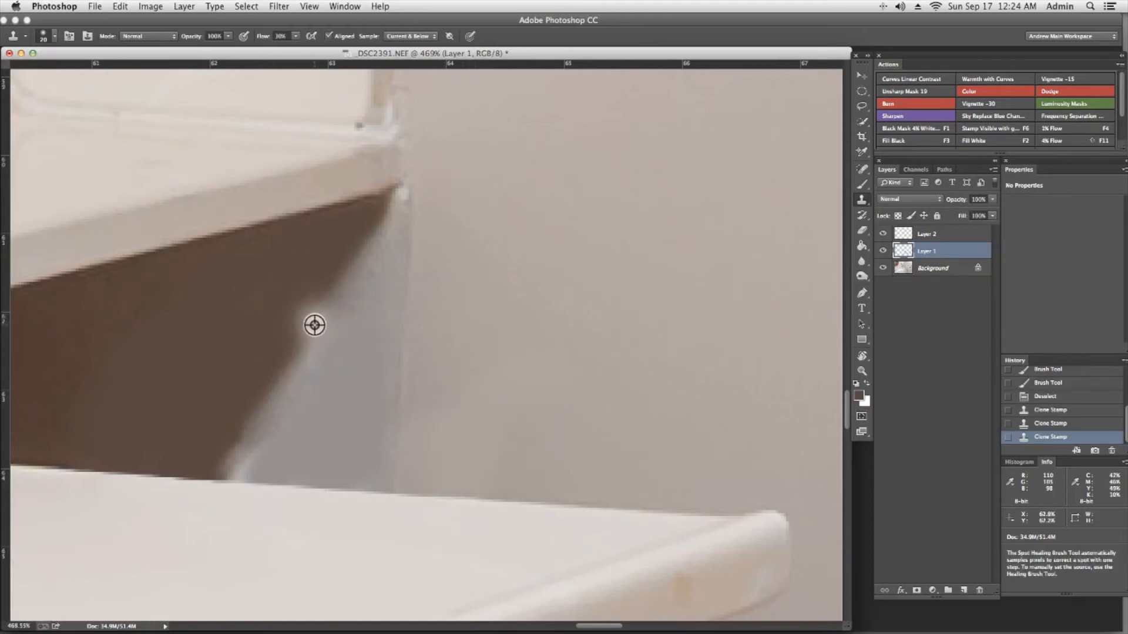
Step: Clone over the remaining light fringe on the lower part of the shadow's diagonal edge
{"action": "left_click", "coordinate": [307, 353], "text": "alt"}
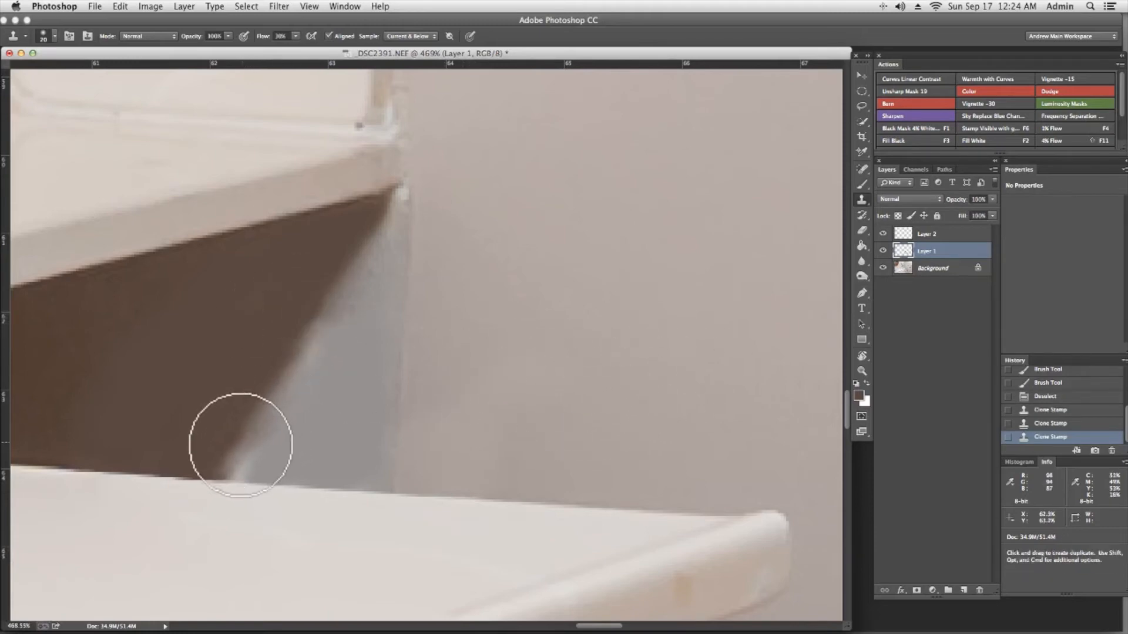
{"action": "mouse_move", "coordinate": [255, 446]}
{"action": "left_mouse_down"}
{"action": "mouse_move", "coordinate": [277, 390]}
{"action": "mouse_move", "coordinate": [328, 352]}
{"action": "left_mouse_up"}
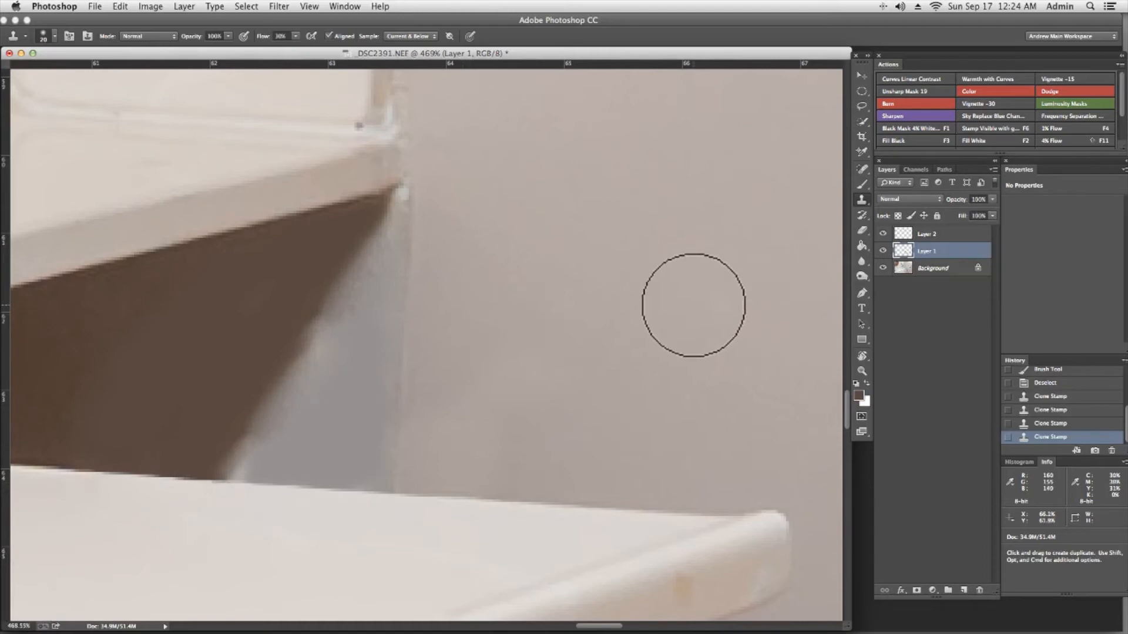
{"action": "key", "text": "super+1"}
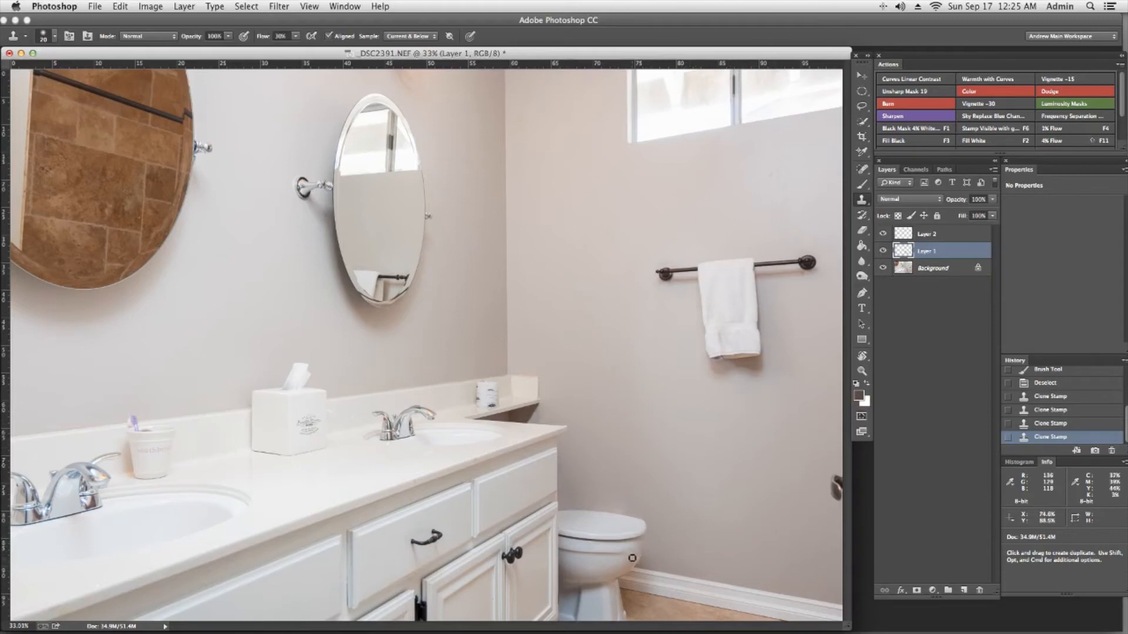
Step: Clone clean wall over the light smudge along the back edge of the toilet lid, using a smaller Clone Stamp brush on Layer 1
{"action": "key", "text": "z"}
{"action": "left_click_drag", "start_coordinate": [635, 533], "coordinate": [726, 528]}
{"action": "key", "text": "space"}
{"action": "left_click_drag", "start_coordinate": [688, 489], "coordinate": [438, 462]}
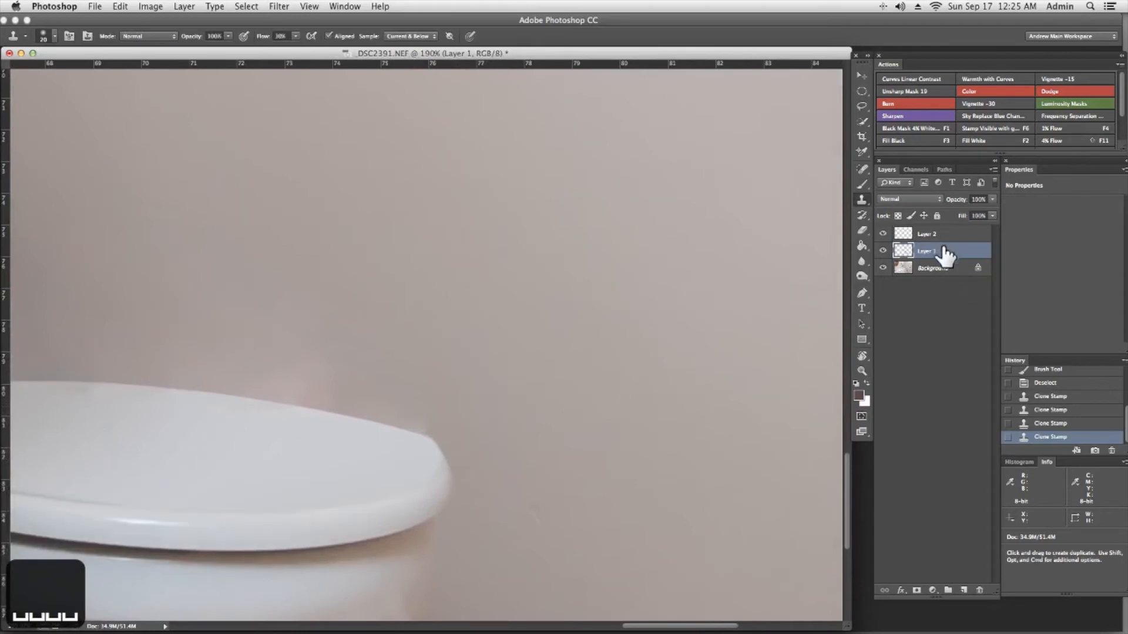
{"action": "key", "text": "s"}
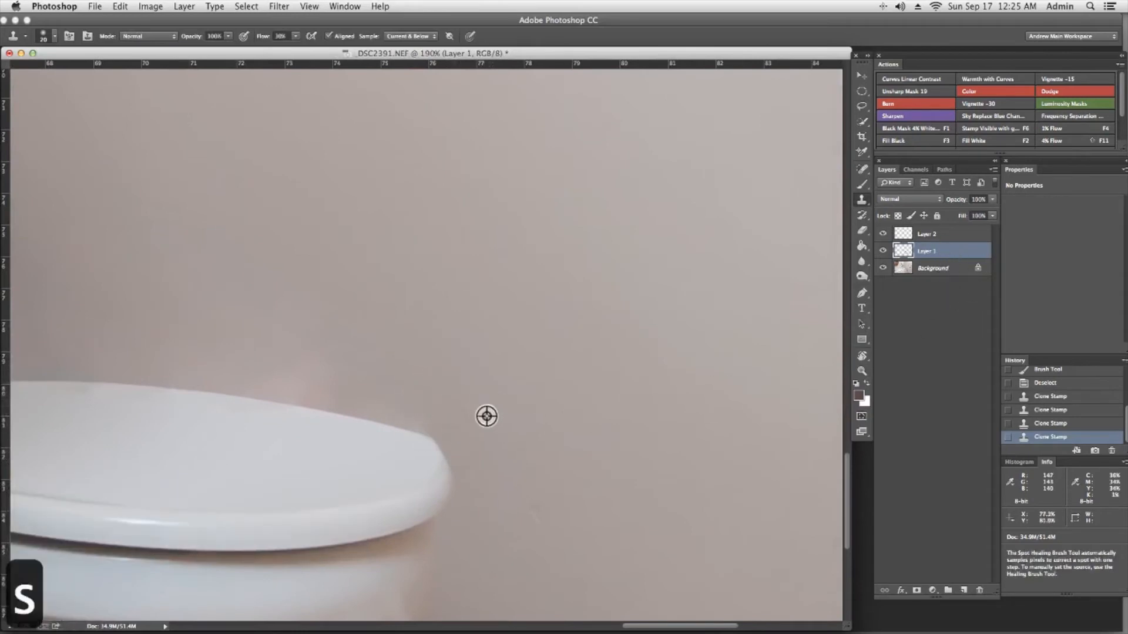
{"action": "left_click", "coordinate": [471, 423], "text": "alt"}
{"action": "key", "text": "q"}
{"action": "key", "text": "q"}
{"action": "key", "text": "q"}
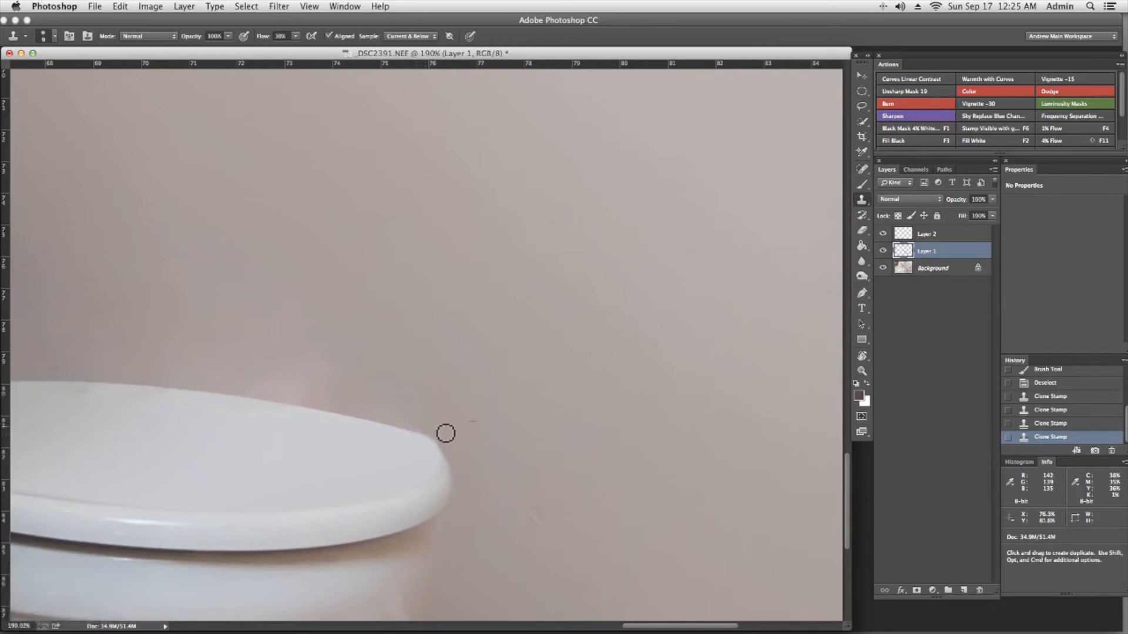
{"action": "left_click", "coordinate": [383, 391]}
{"action": "key", "text": "super+1"}
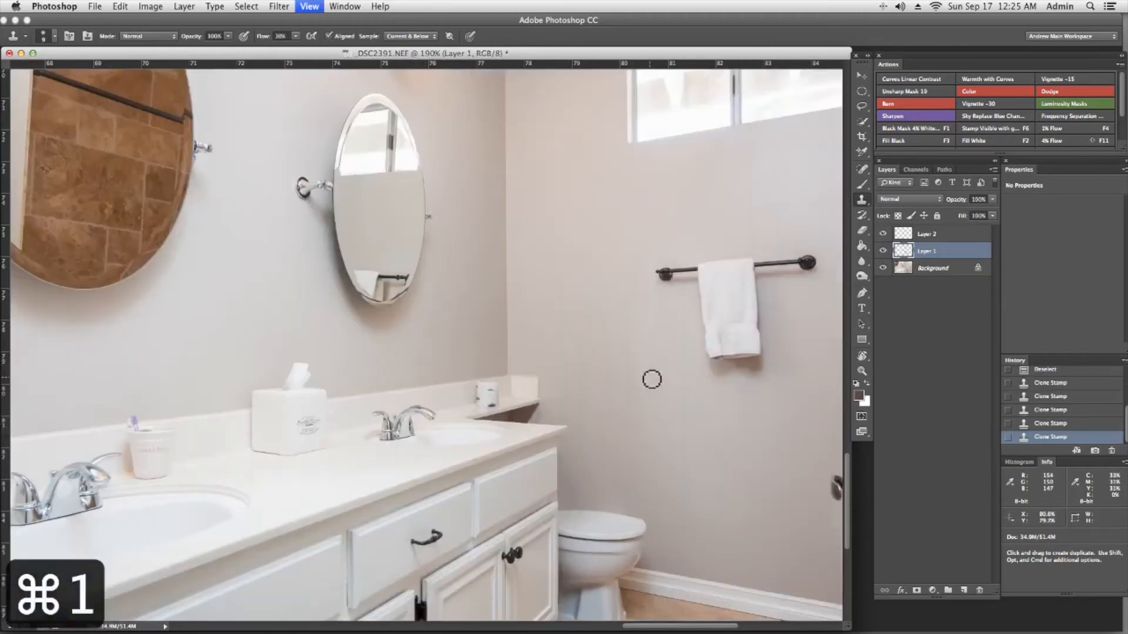
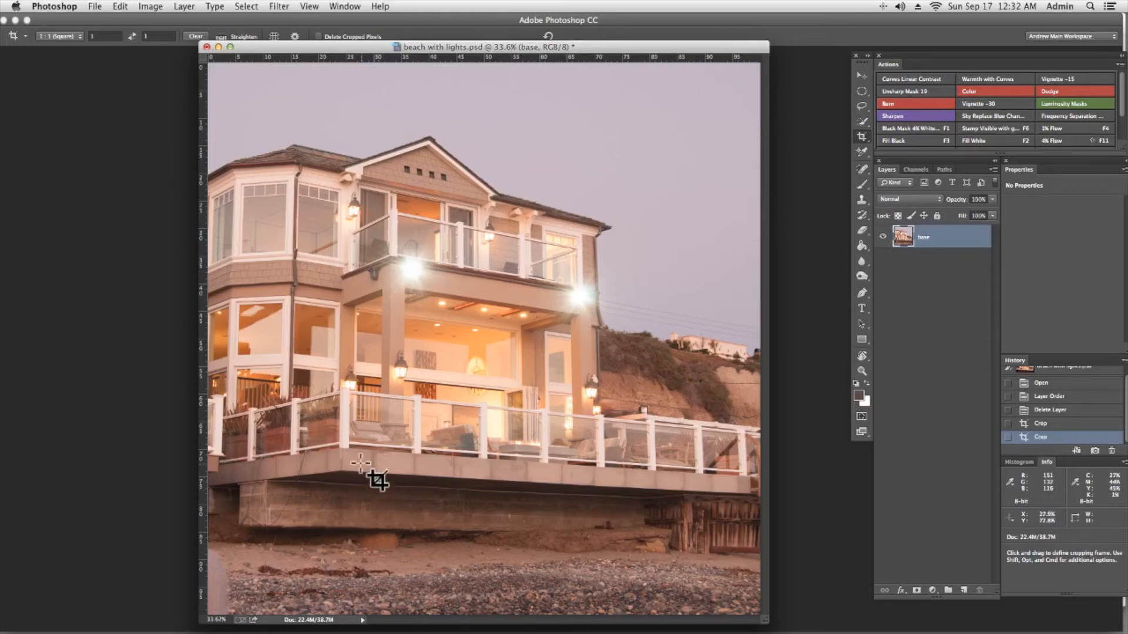
Step: Add a new empty layer above the base layer of the beach house photo
{"action": "key", "text": "z"}
{"action": "left_click_drag", "start_coordinate": [360, 461], "coordinate": [396, 469]}
{"action": "left_click_drag", "start_coordinate": [570, 478], "coordinate": [381, 385]}
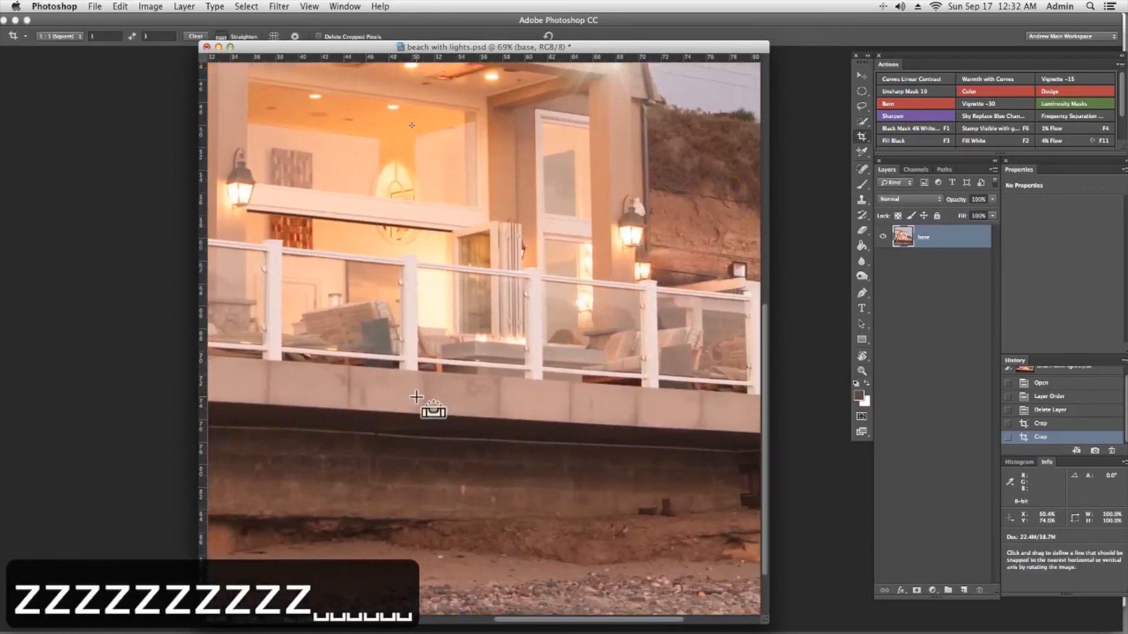
{"action": "key", "text": "super+1"}
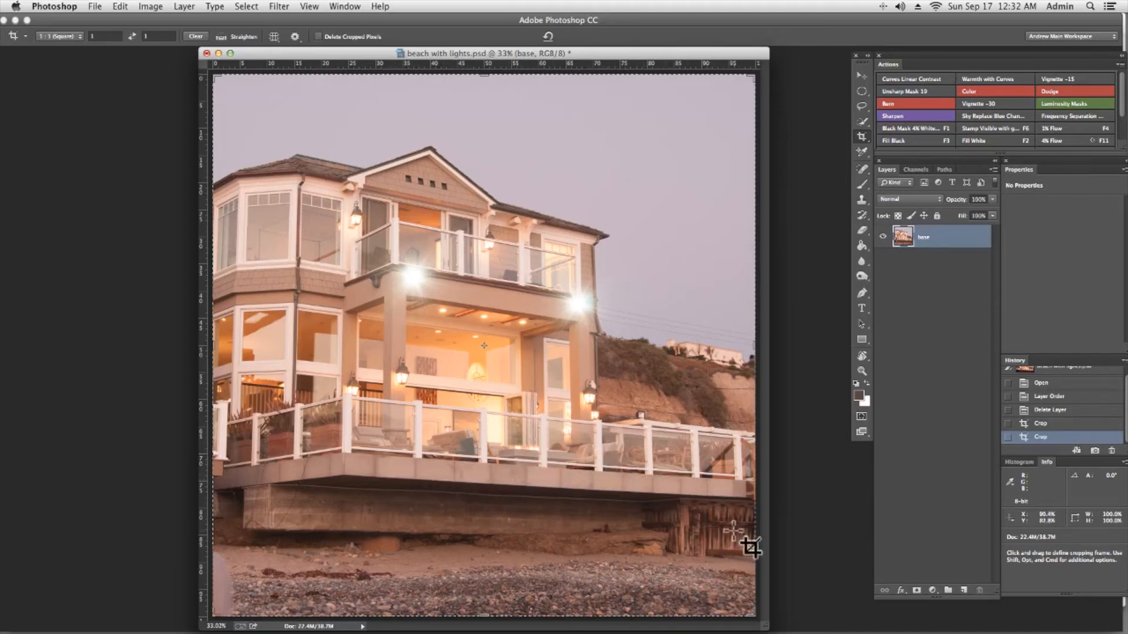
{"action": "left_click", "coordinate": [964, 590]}
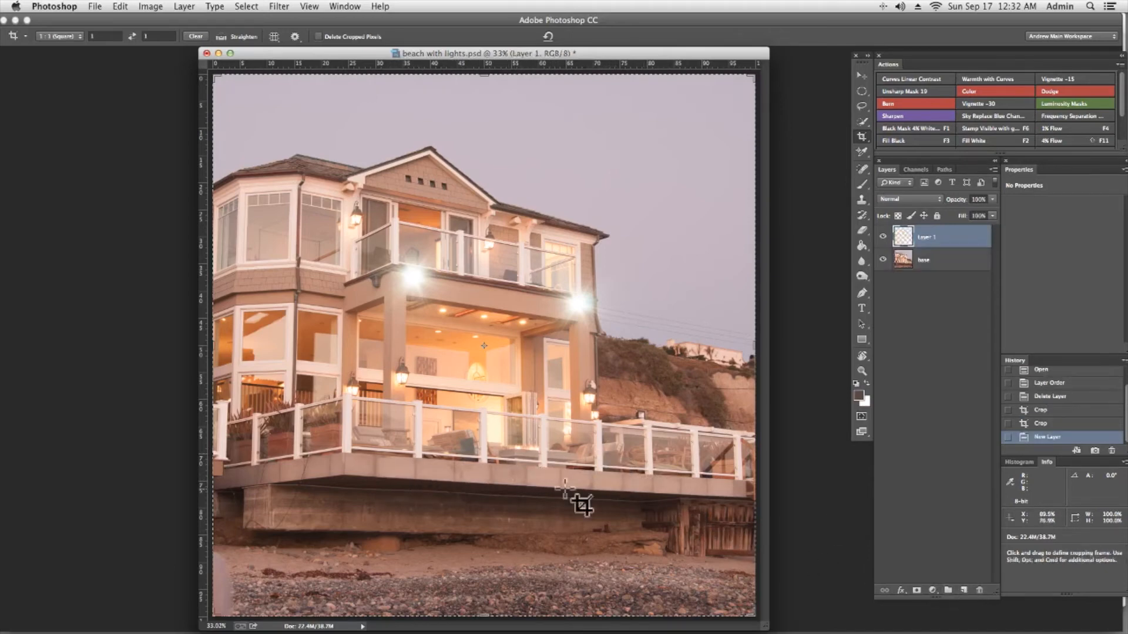
Step: Start a Pen path at the deck fascia's front corner below the railing post and run it along the fascia's upper edge
{"action": "key", "text": "z"}
{"action": "left_click_drag", "start_coordinate": [343, 458], "coordinate": [350, 391]}
{"action": "key", "text": "space"}
{"action": "key", "text": "p"}
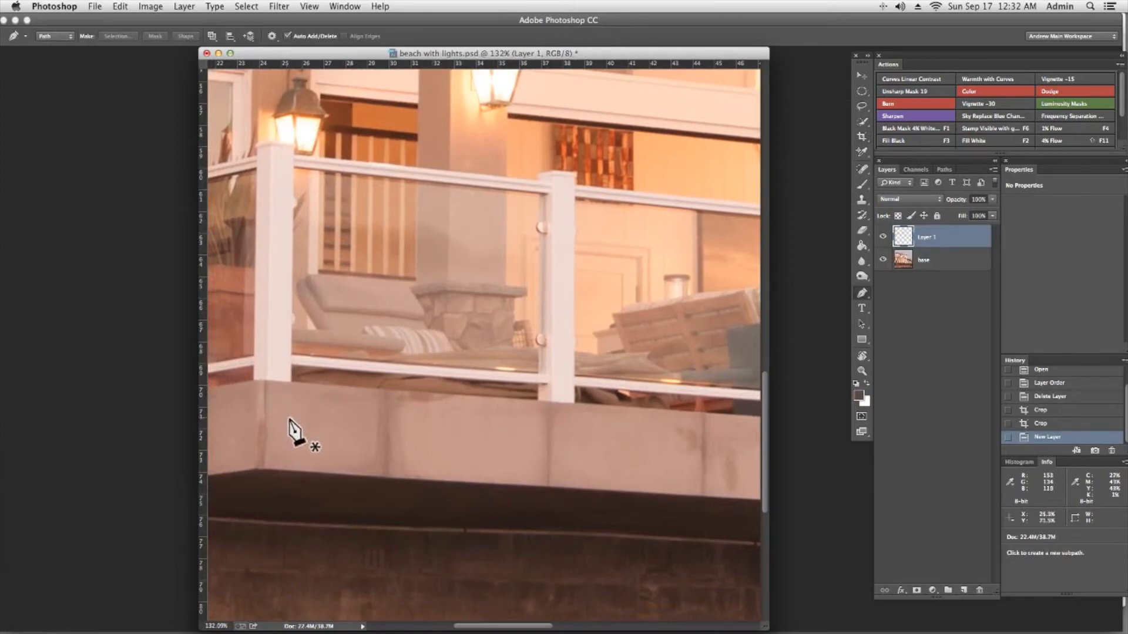
{"action": "left_click", "coordinate": [258, 379]}
{"action": "left_click_drag", "start_coordinate": [668, 459], "coordinate": [495, 426]}
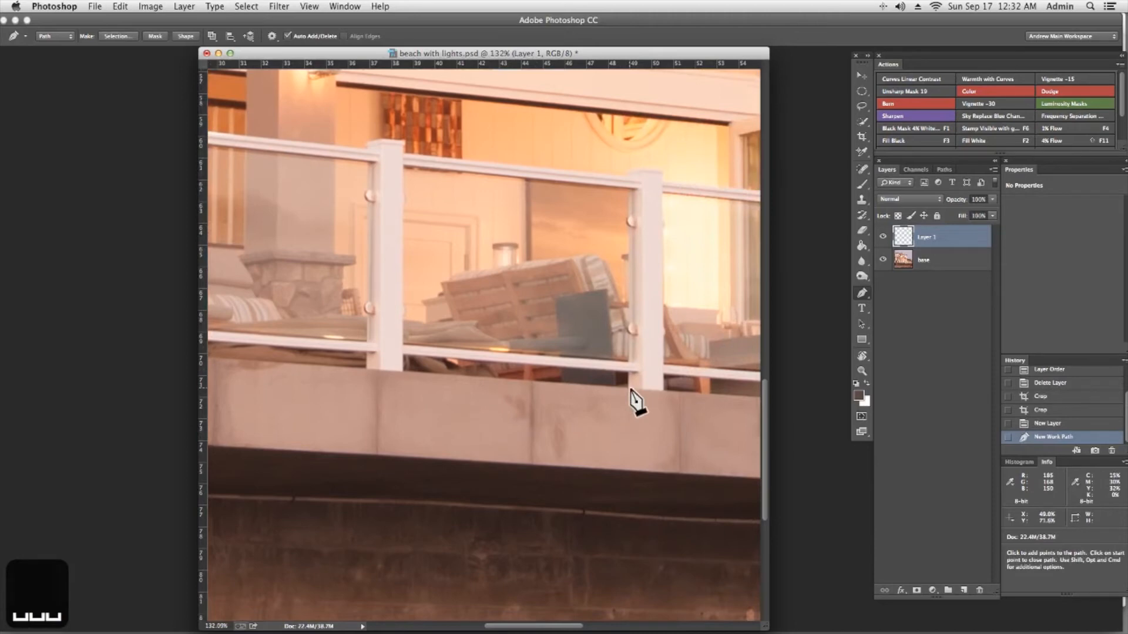
{"action": "left_click", "coordinate": [647, 428]}
{"action": "key", "text": "super+1"}
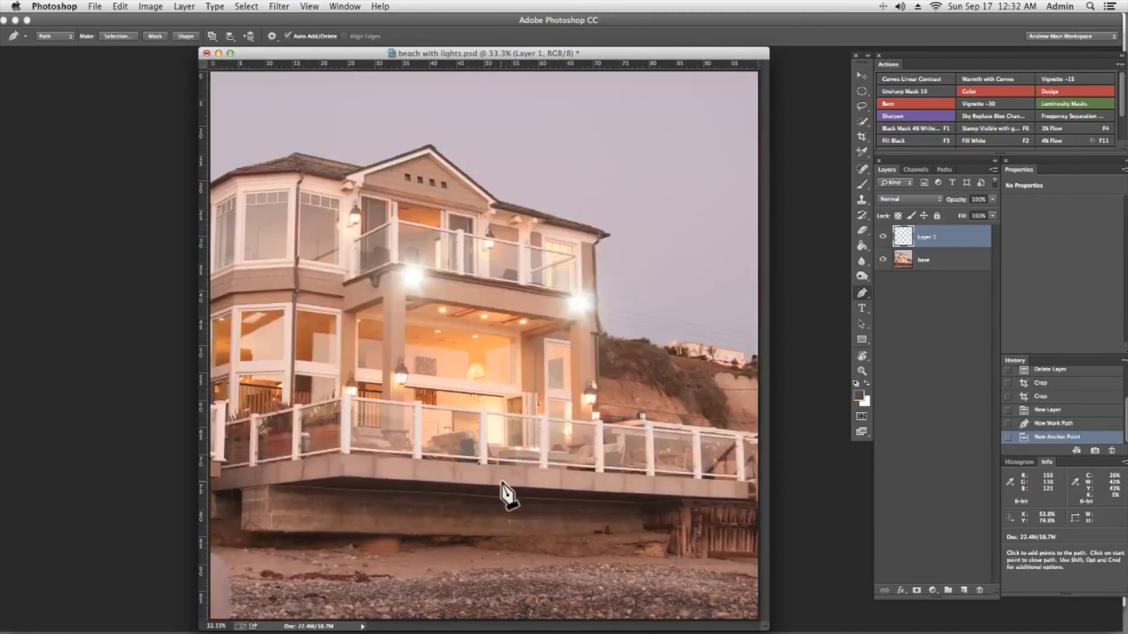
Step: Continue the path along the fascia's upper edge past the railing posts, redoing the misplaced anchor point beyond the striped cushions
{"action": "key", "text": "z"}
{"action": "left_click_drag", "start_coordinate": [478, 460], "coordinate": [574, 490]}
{"action": "key", "text": "space"}
{"action": "left_click_drag", "start_coordinate": [713, 469], "coordinate": [272, 432]}
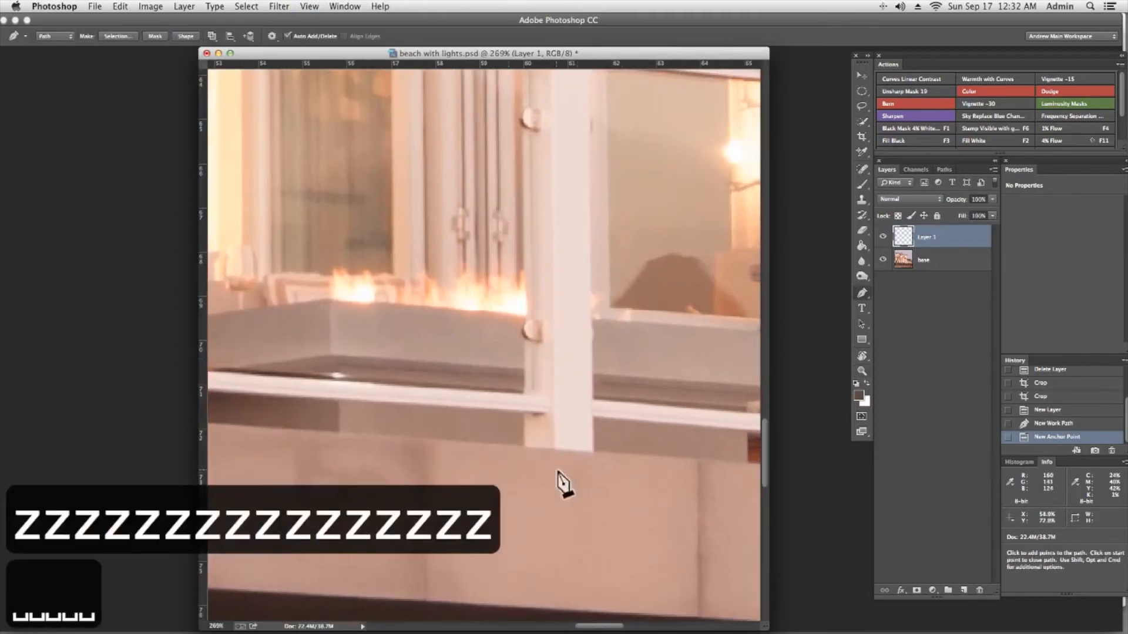
{"action": "key", "text": "space"}
{"action": "left_click_drag", "start_coordinate": [707, 471], "coordinate": [247, 478]}
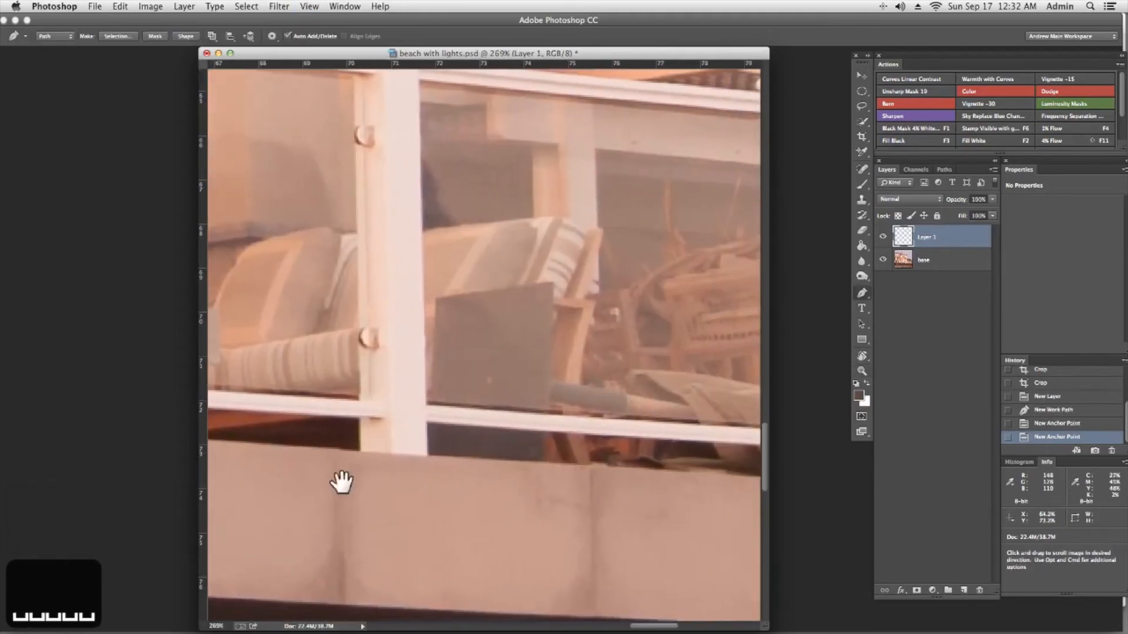
{"action": "left_click", "coordinate": [660, 470]}
{"action": "key", "text": "super+z"}
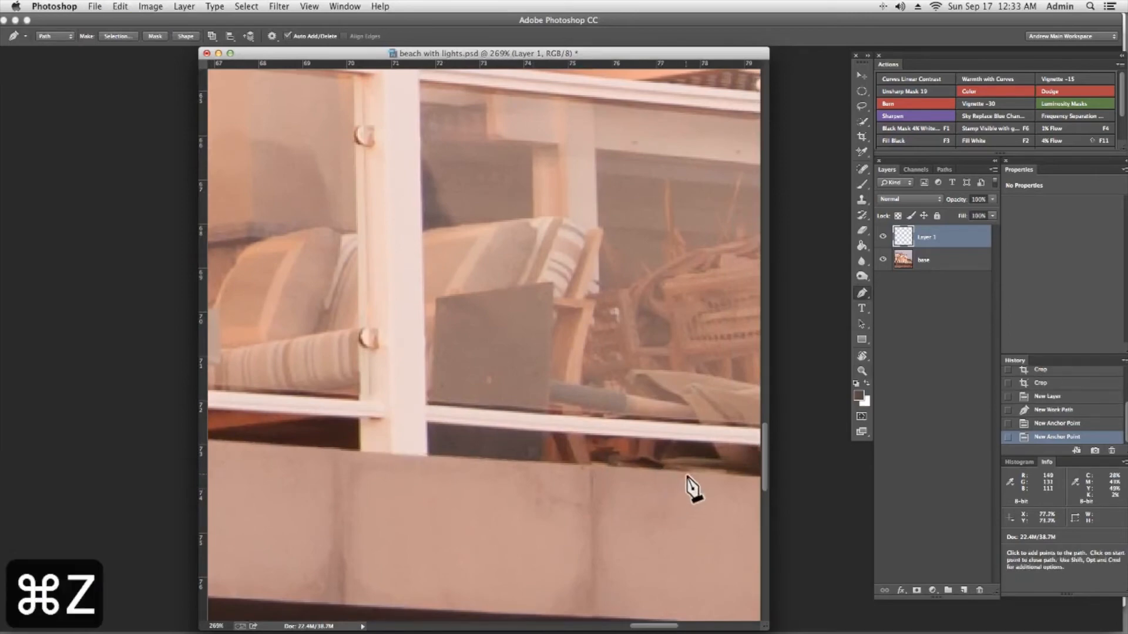
{"action": "left_click", "coordinate": [688, 473]}
Step: Extend the path to the fascia's far right end and down to its lower corner
{"action": "key", "text": "space"}
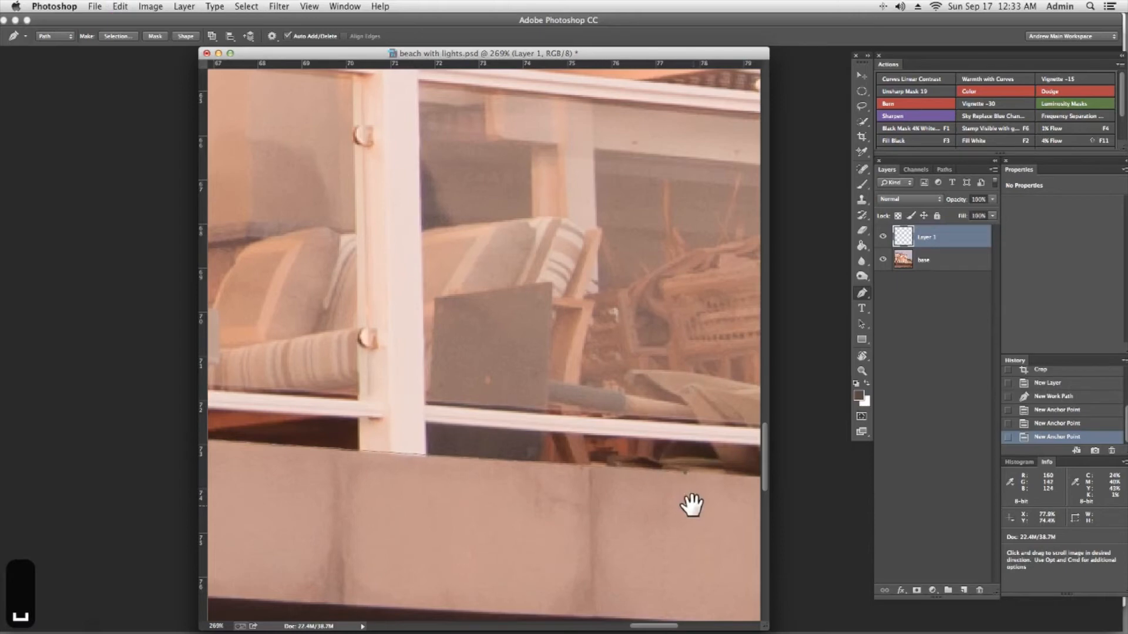
{"action": "left_click_drag", "start_coordinate": [695, 504], "coordinate": [118, 461]}
{"action": "left_click_drag", "start_coordinate": [668, 488], "coordinate": [219, 435]}
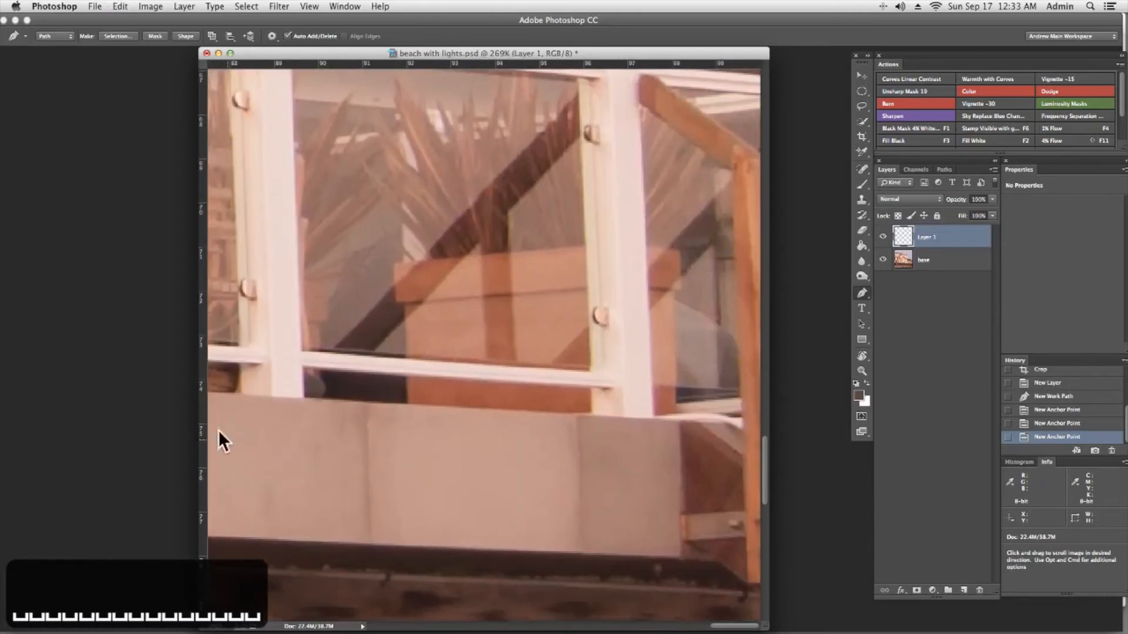
{"action": "left_click", "coordinate": [679, 421]}
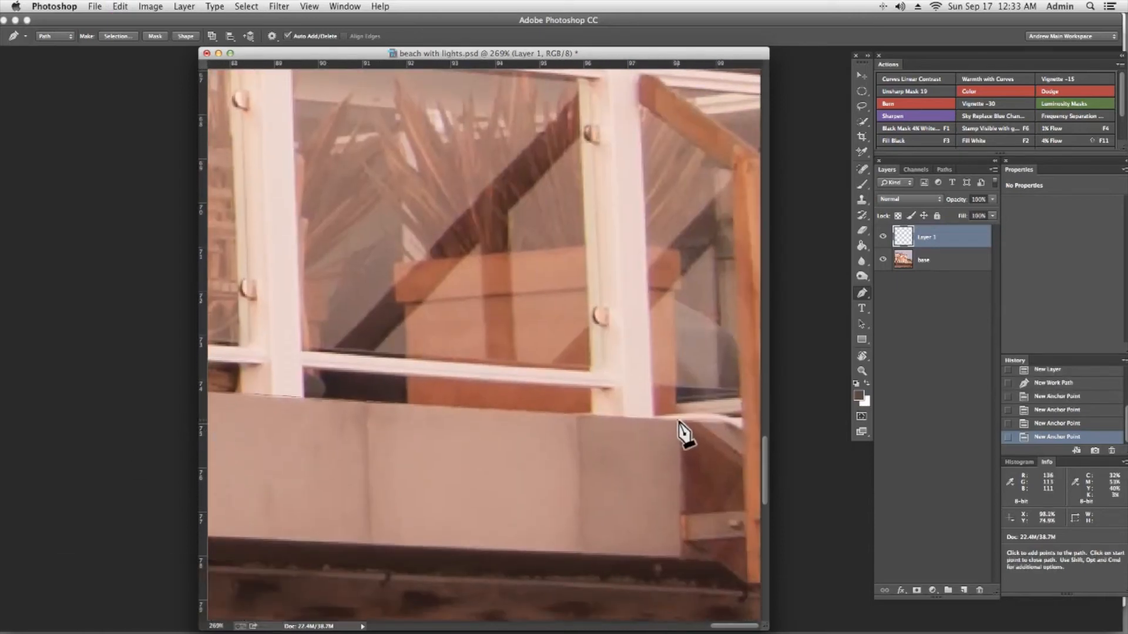
{"action": "left_click", "coordinate": [679, 556]}
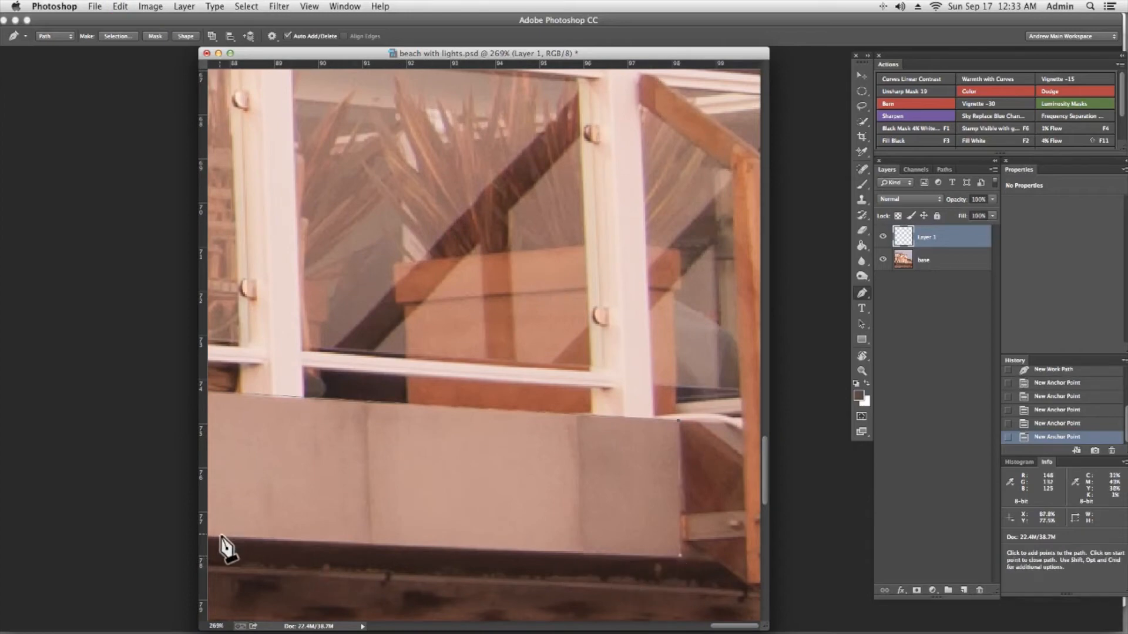
Step: Trace the fascia's lower edge back to close the path at the starting corner, and convert the path to a selection
{"action": "left_click_drag", "start_coordinate": [272, 493], "coordinate": [863, 382]}
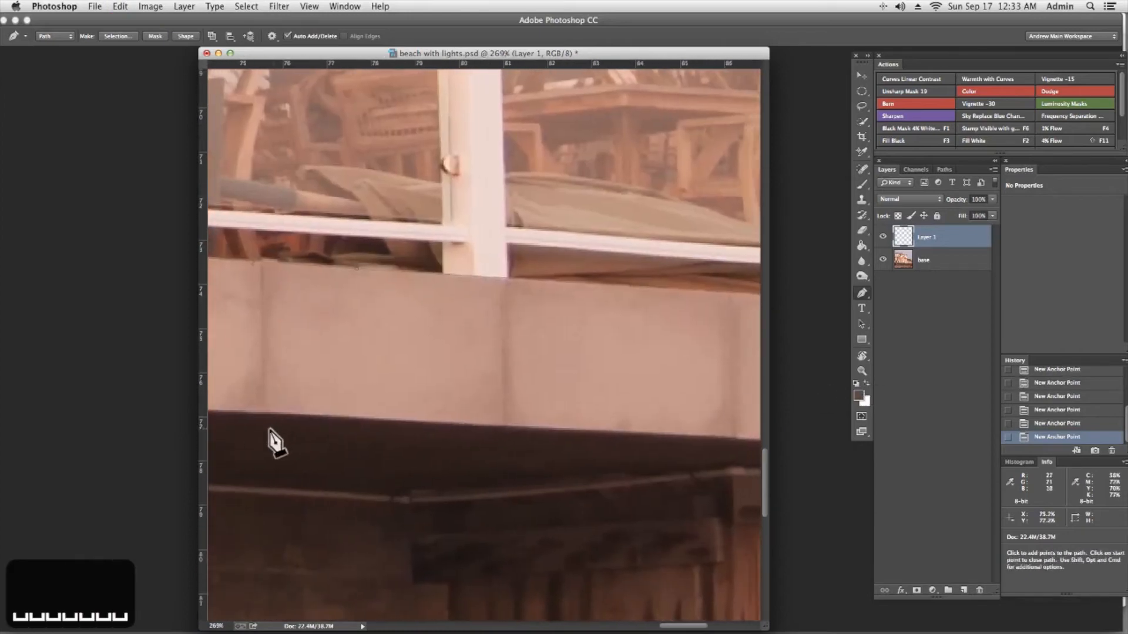
{"action": "left_click_drag", "start_coordinate": [242, 453], "coordinate": [795, 453]}
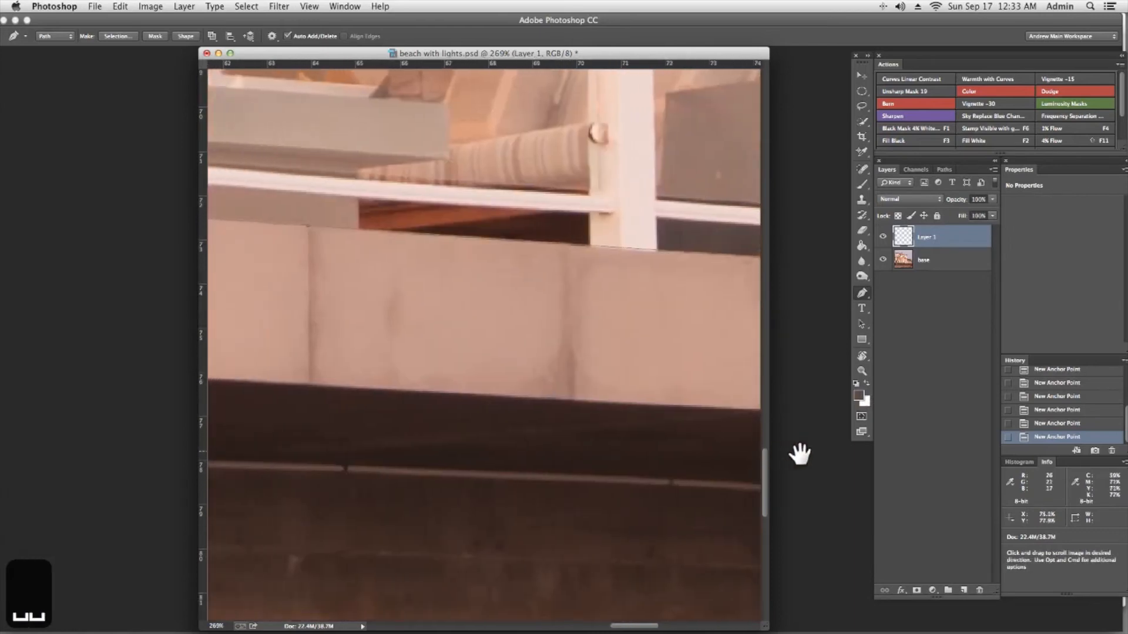
{"action": "left_click_drag", "start_coordinate": [229, 464], "coordinate": [685, 443]}
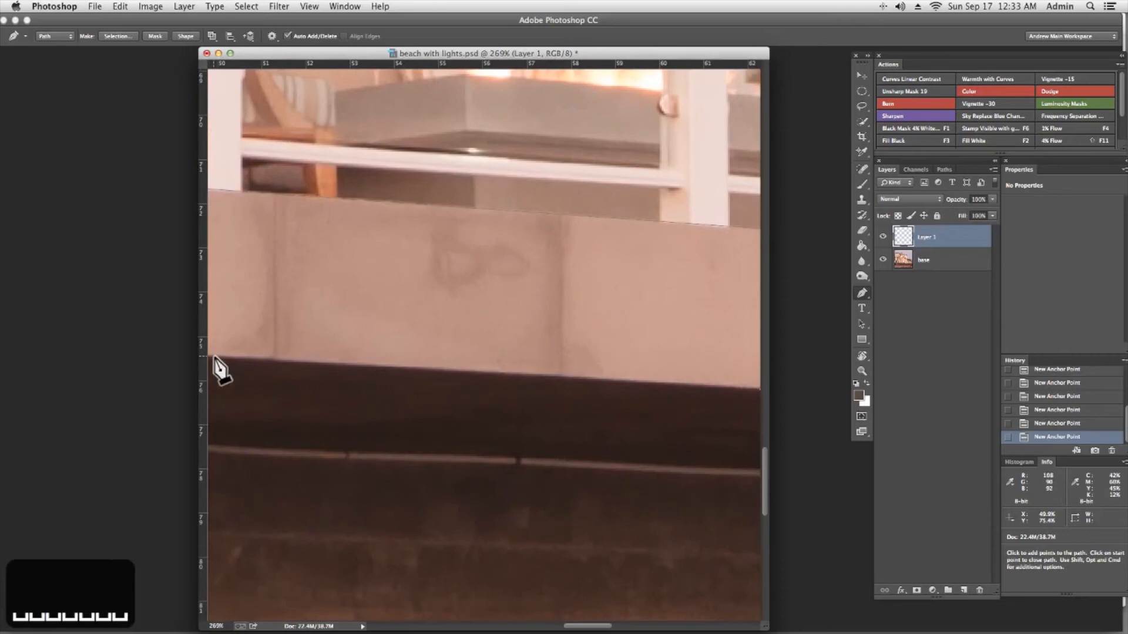
{"action": "left_click_drag", "start_coordinate": [280, 403], "coordinate": [899, 456]}
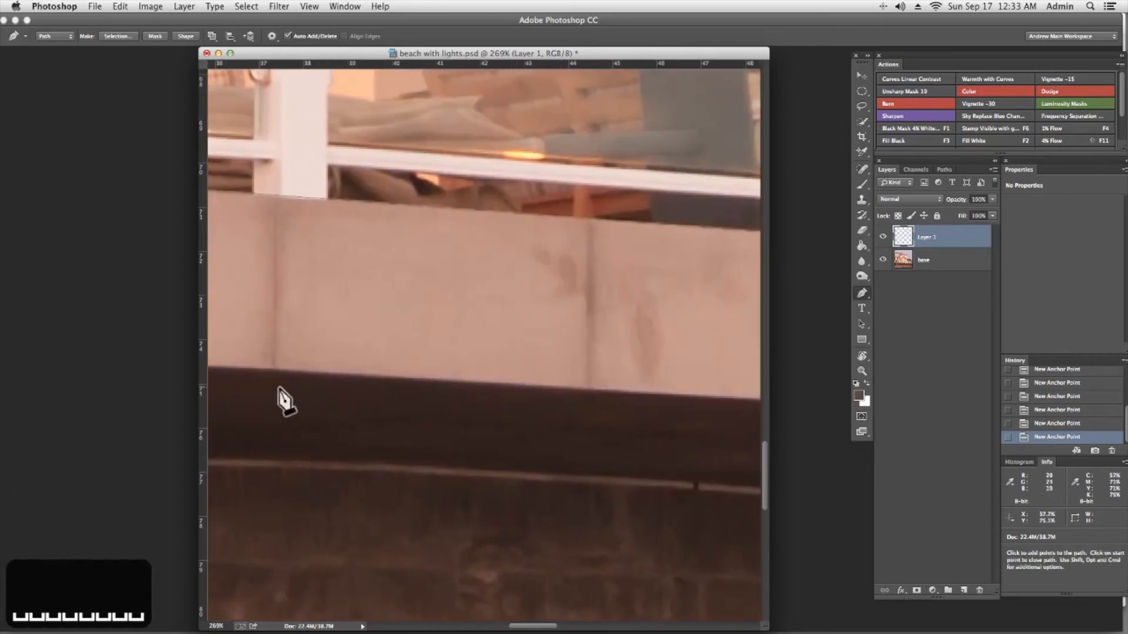
{"action": "left_click_drag", "start_coordinate": [220, 383], "coordinate": [627, 415]}
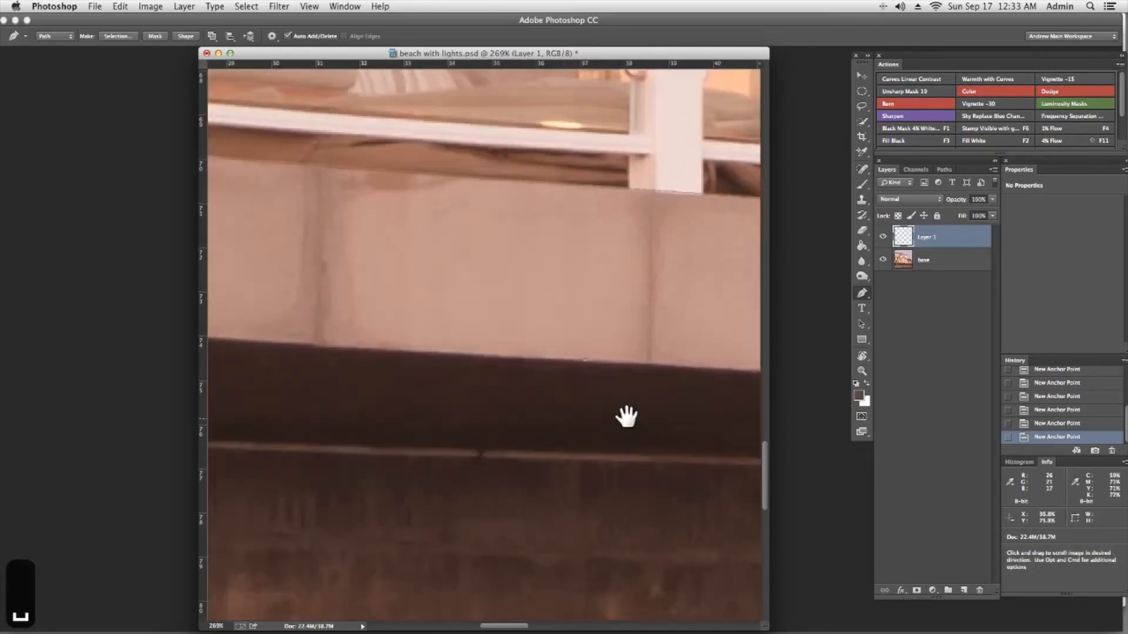
{"action": "left_click_drag", "start_coordinate": [406, 405], "coordinate": [734, 416]}
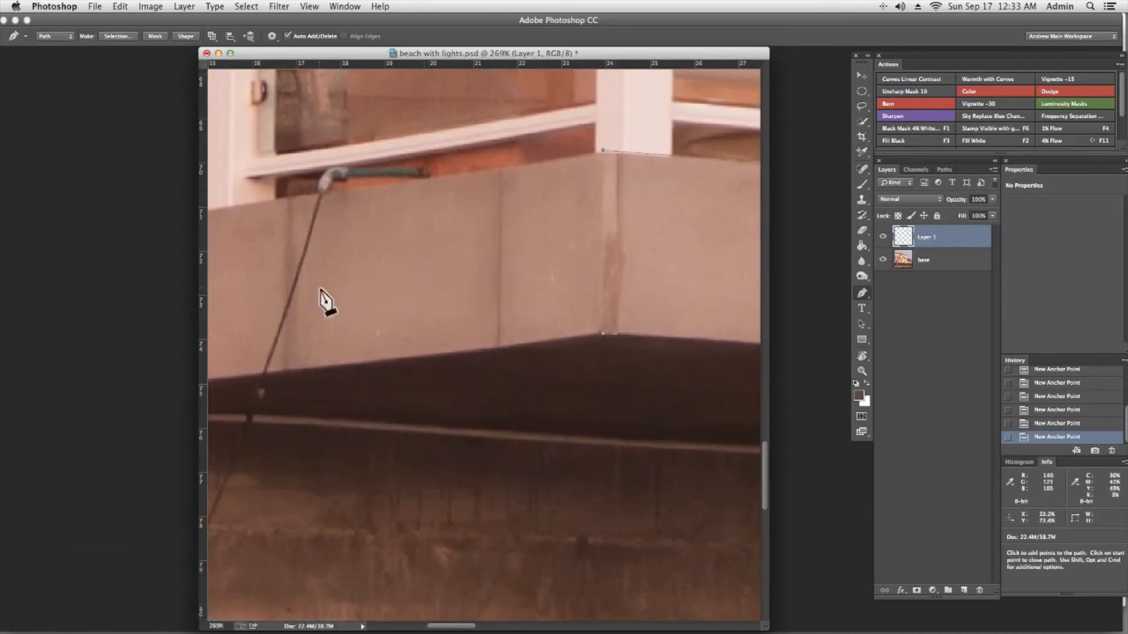
{"action": "left_click", "coordinate": [604, 151]}
{"action": "key", "text": "super+1"}
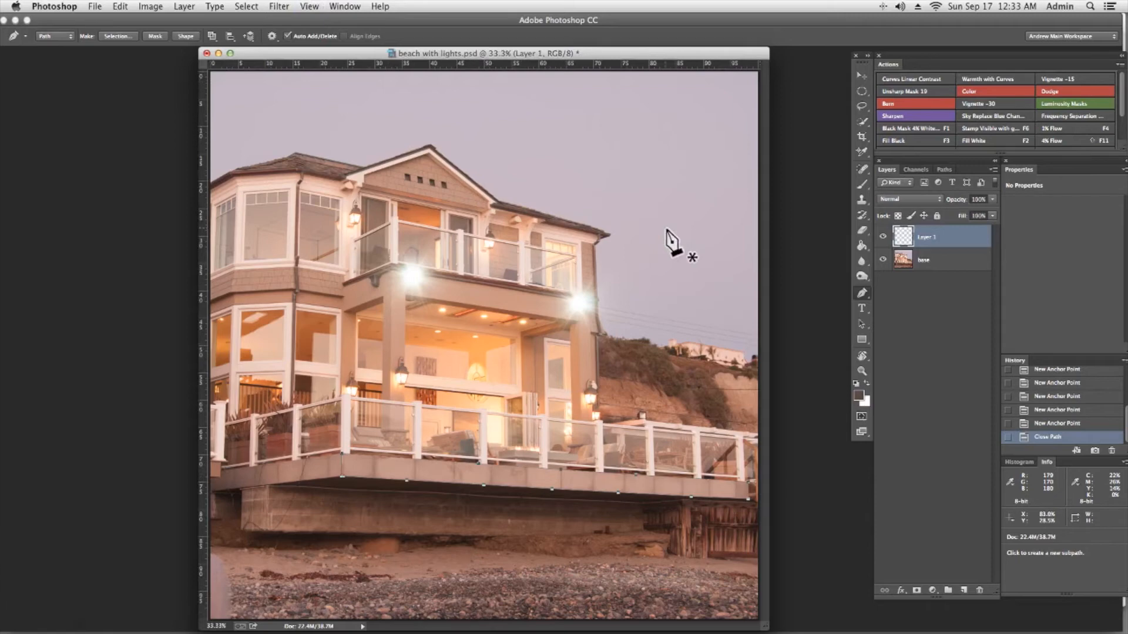
{"action": "key", "text": "super+Return"}
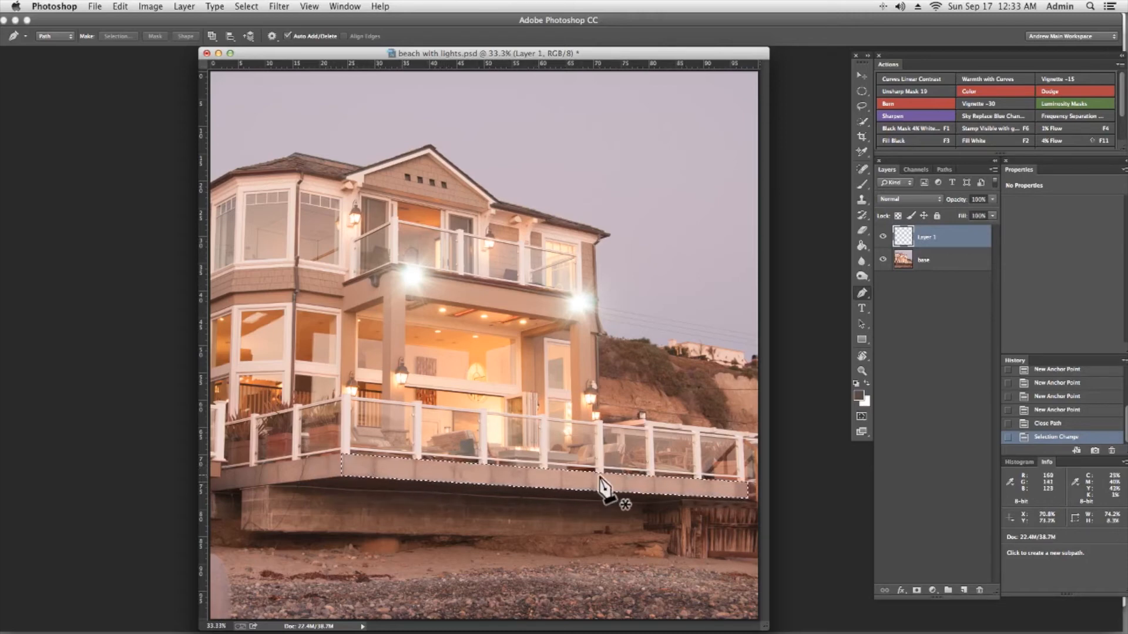
Step: Choose the Gradient tool and sample its two colours from the fascia's left and right ends, swapping foreground and background between samples
{"action": "left_click", "coordinate": [863, 246]}
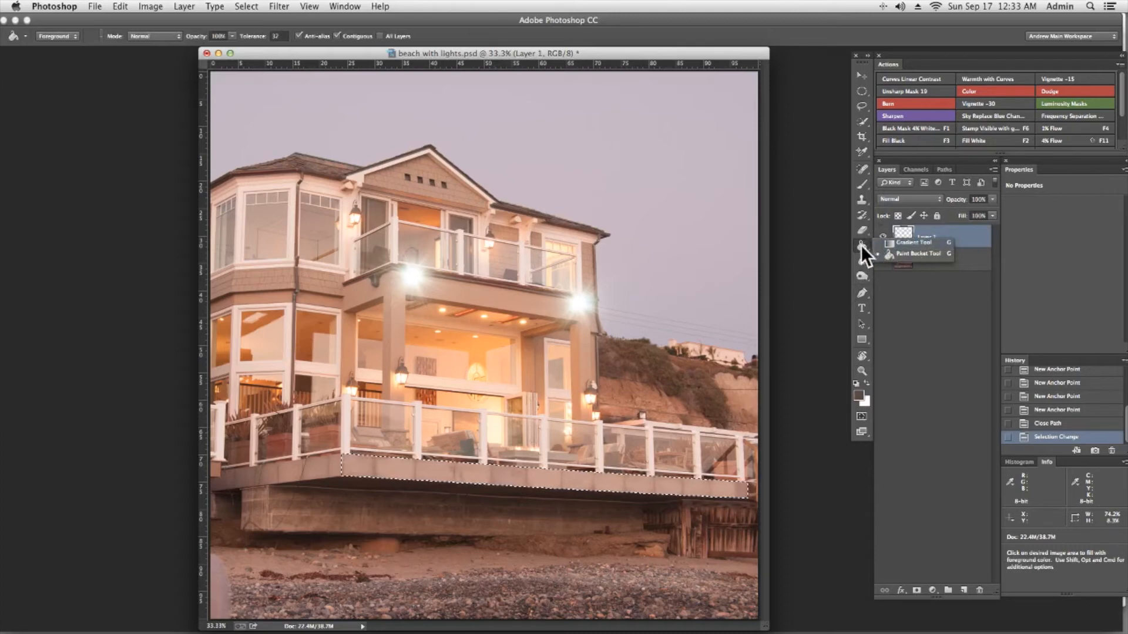
{"action": "left_click", "coordinate": [908, 243]}
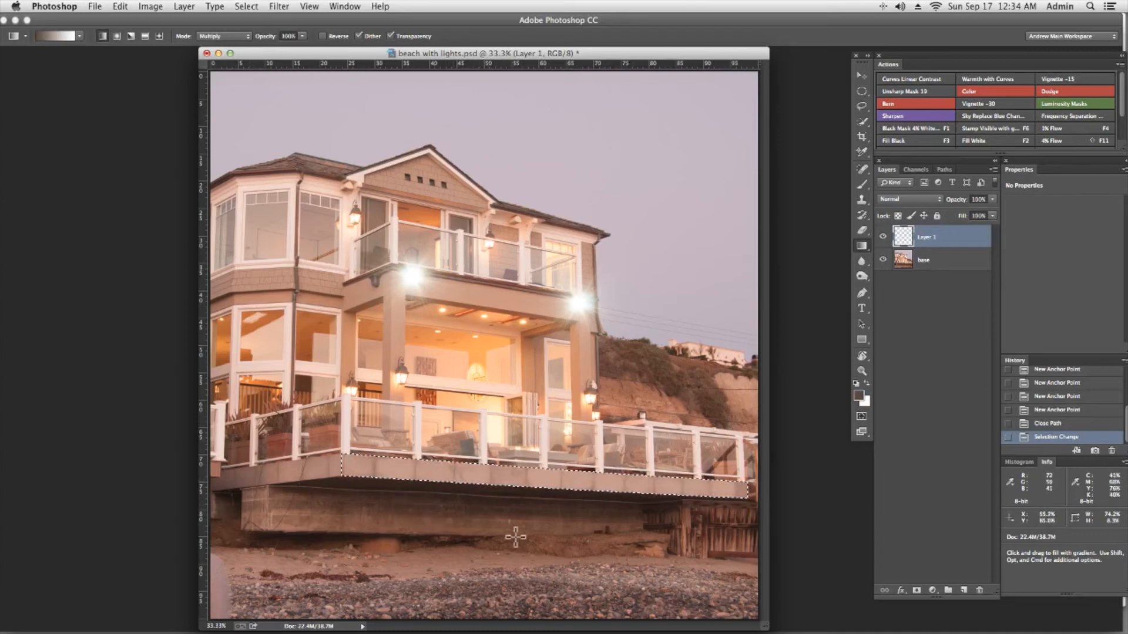
{"action": "key", "text": "alt"}
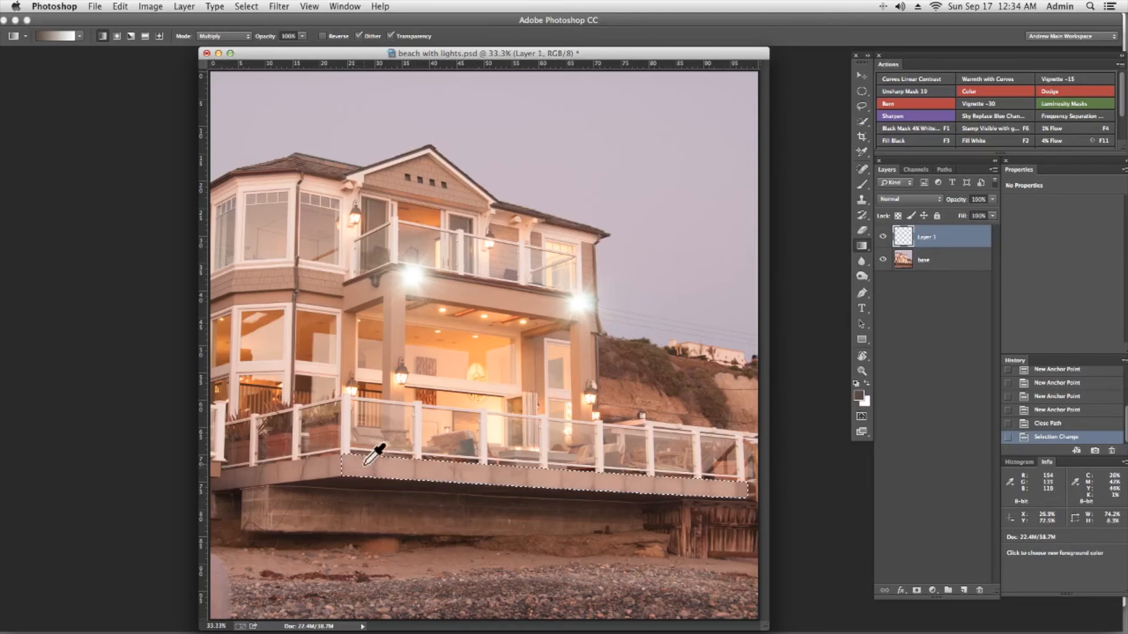
{"action": "left_click", "coordinate": [360, 464], "text": "alt"}
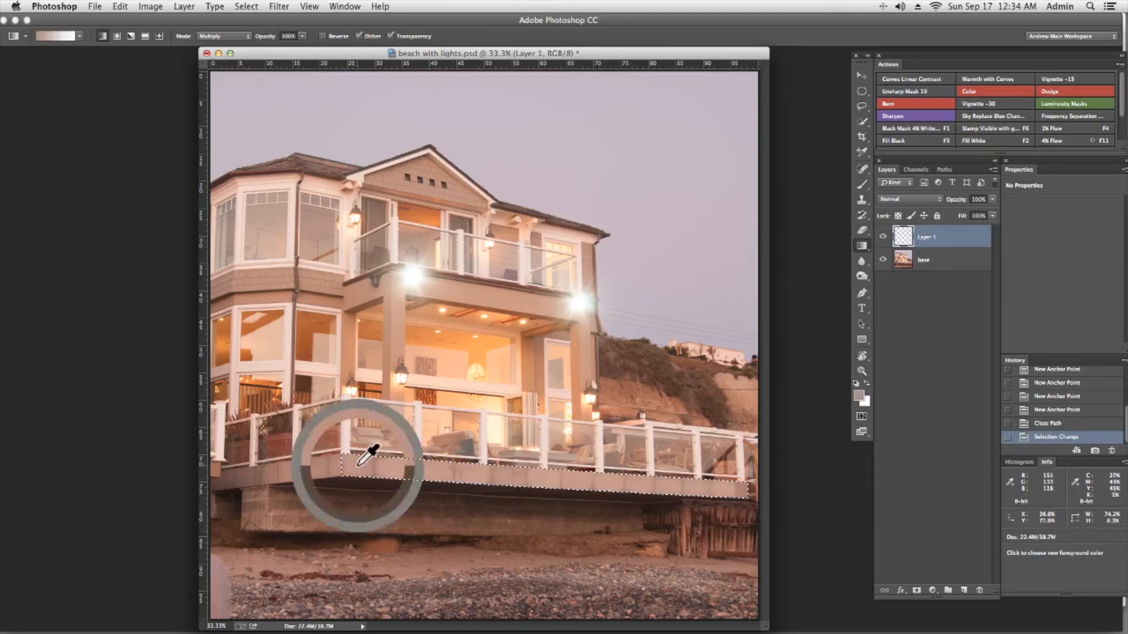
{"action": "left_click", "coordinate": [867, 382]}
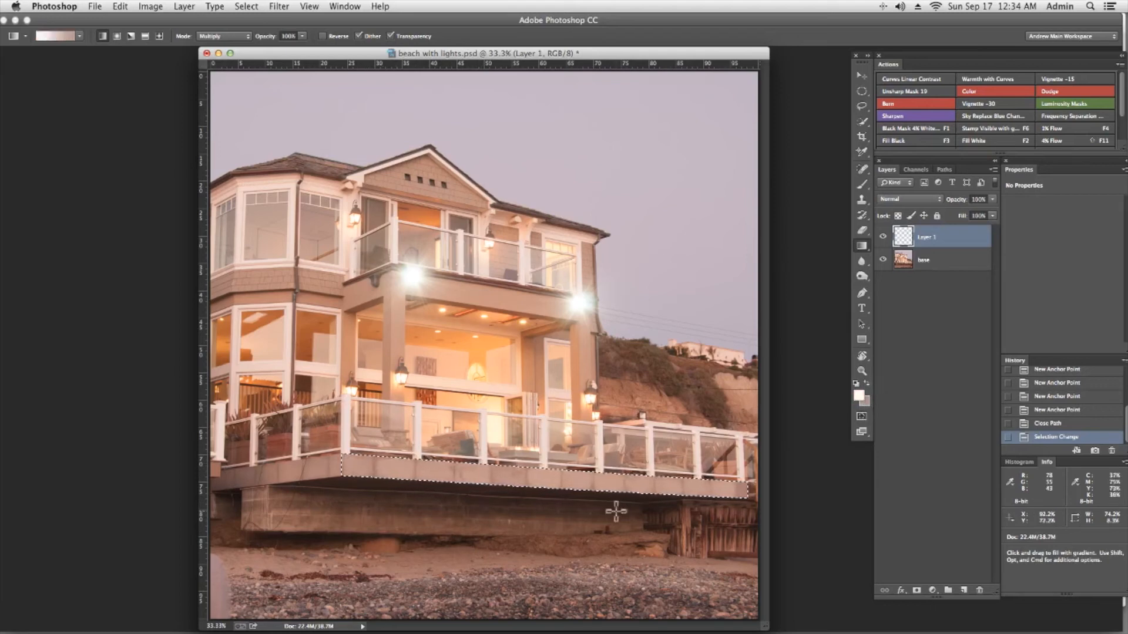
{"action": "key", "text": "space"}
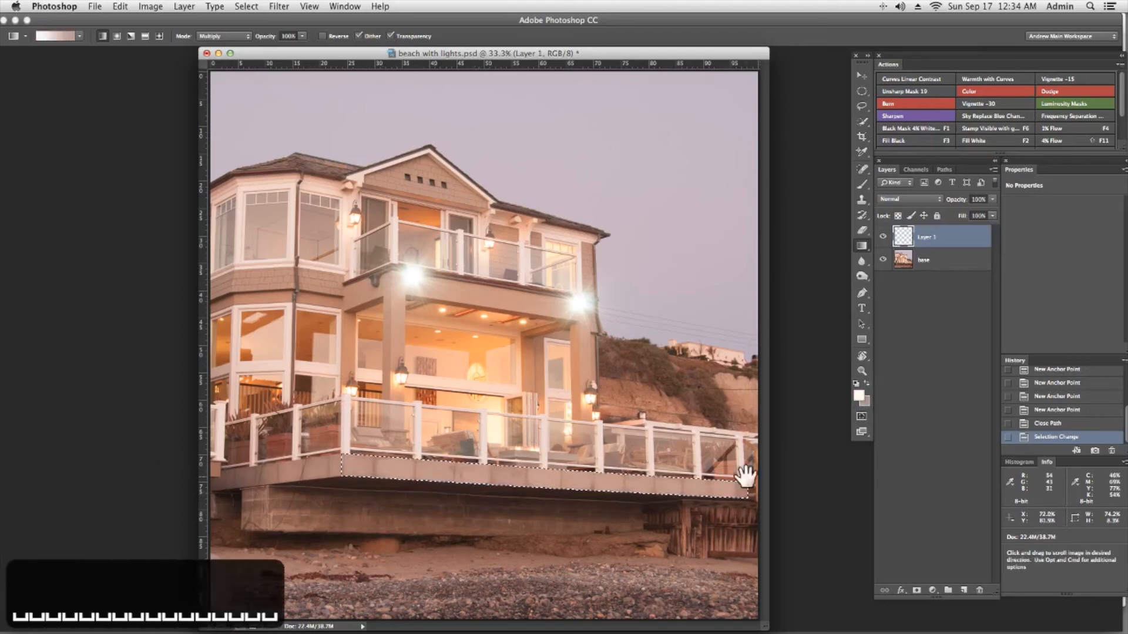
{"action": "key", "text": "alt"}
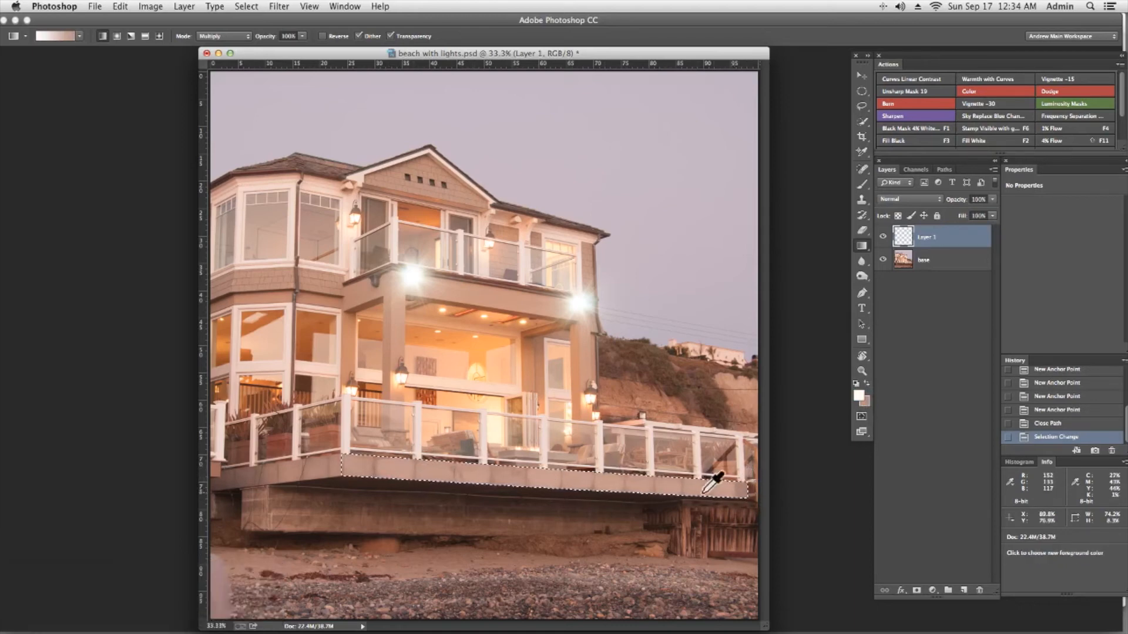
{"action": "left_click", "coordinate": [736, 487], "text": "alt"}
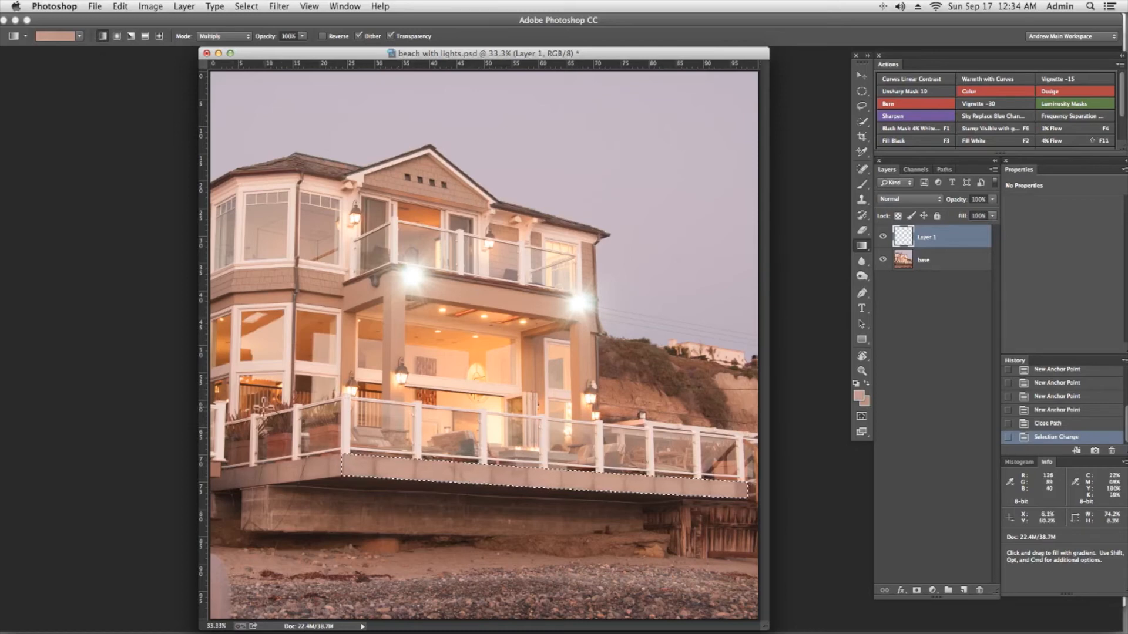
Step: Show the photo in full-screen mode on a black background
{"action": "key", "text": "f"}
{"action": "key", "text": "f"}
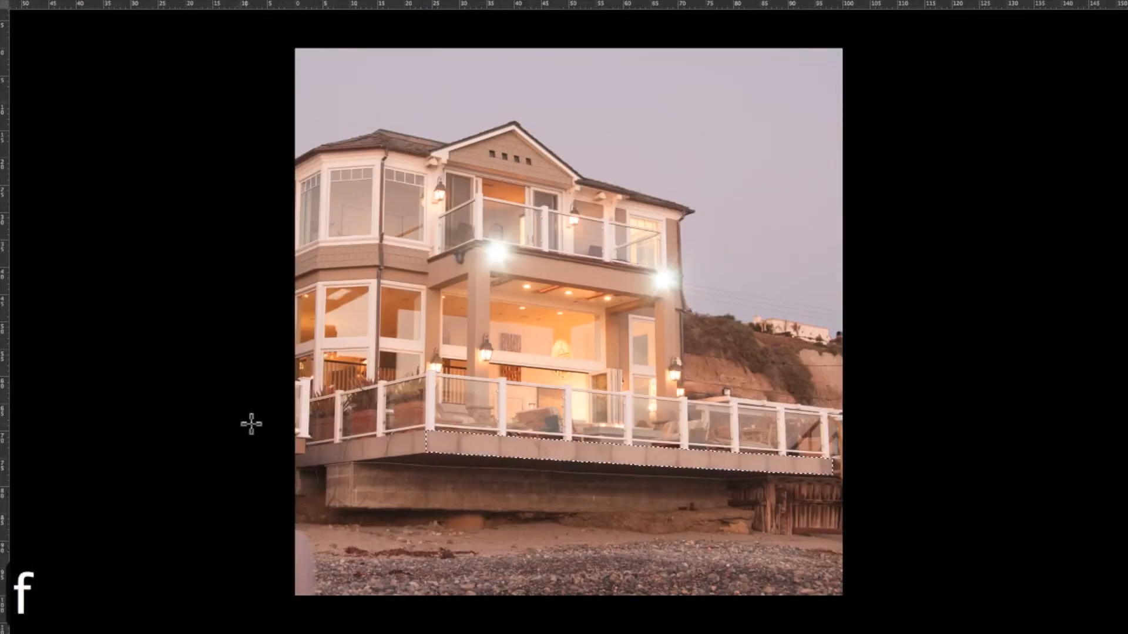
Step: Draw the sampled gradient across the selected deck fascia, hide the selection outline and return to the standard screen mode
{"action": "left_click_drag", "start_coordinate": [315, 402], "coordinate": [1061, 506]}
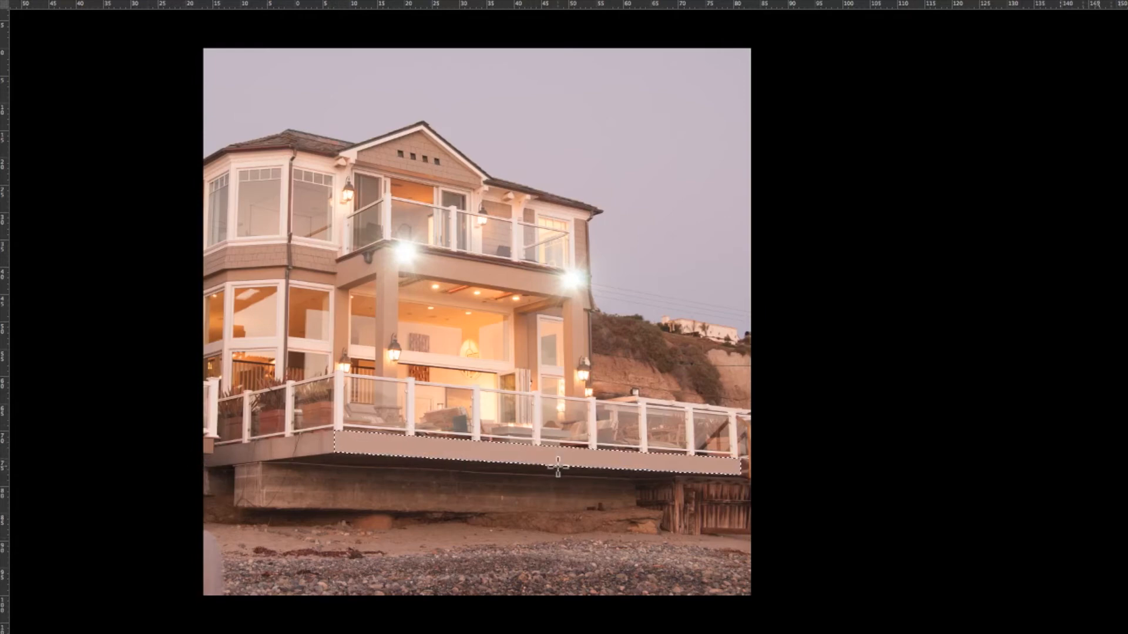
{"action": "key", "text": "super+1"}
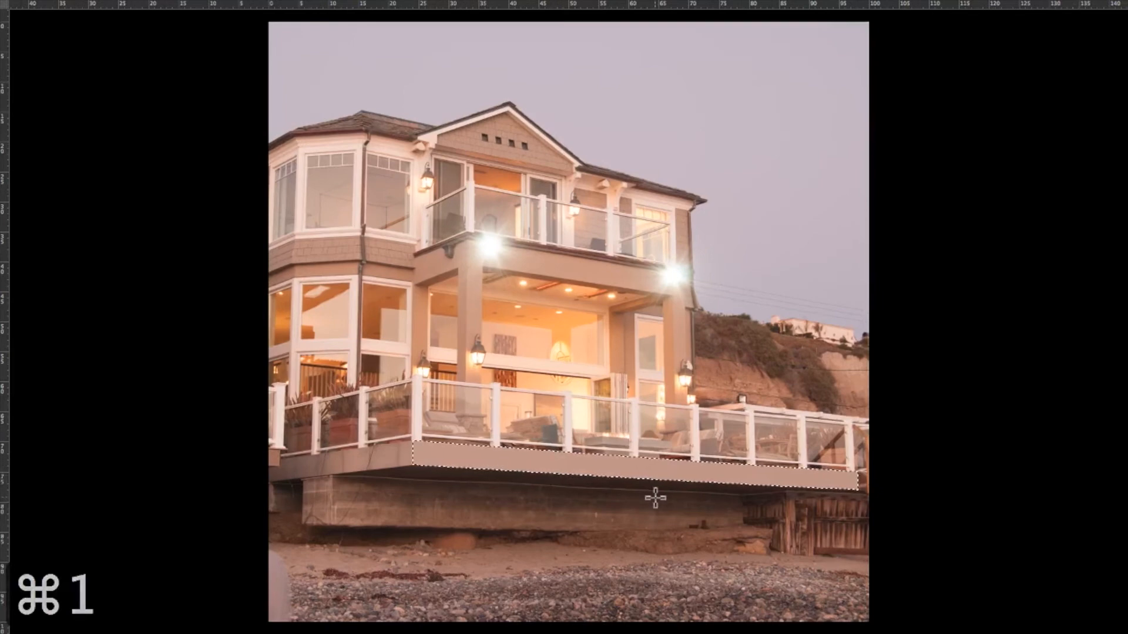
{"action": "key", "text": "super+h"}
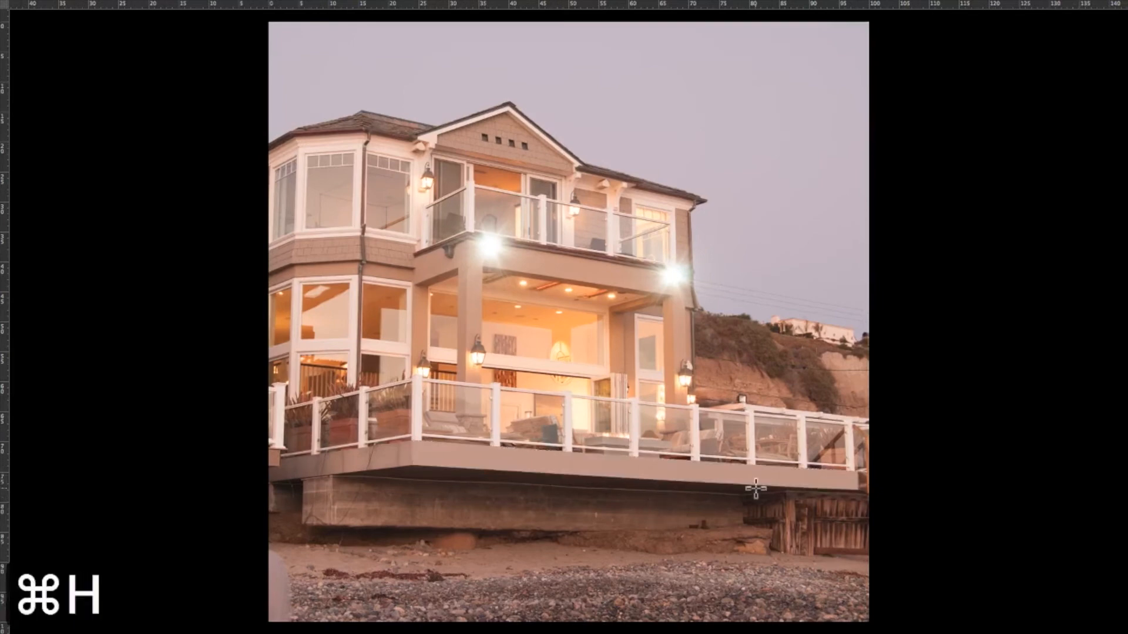
{"action": "key", "text": "f"}
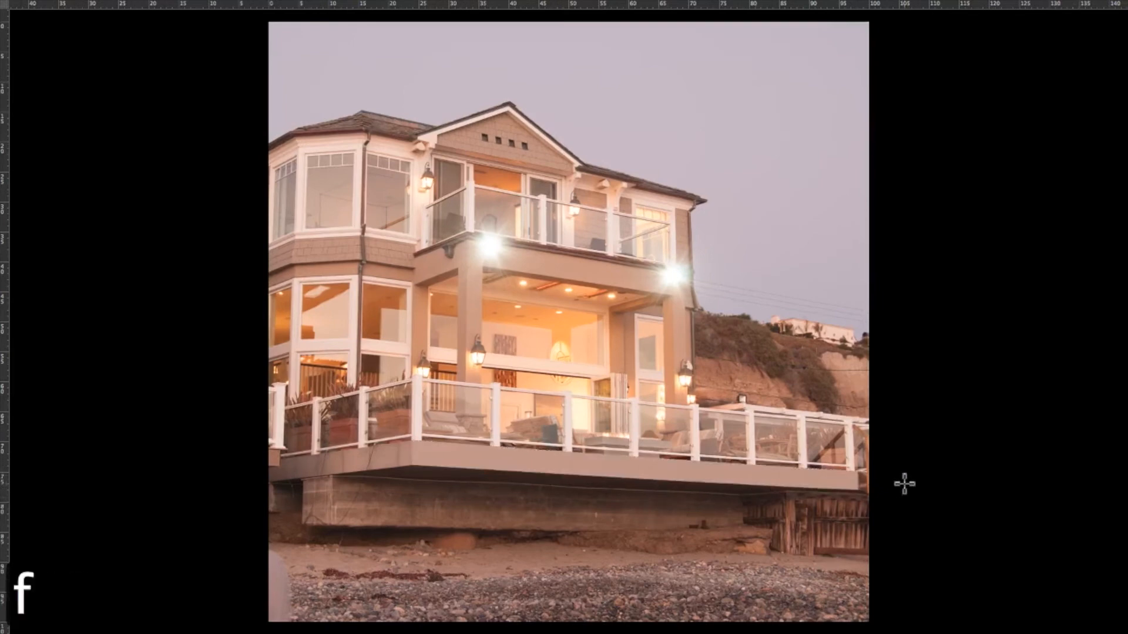
{"action": "key", "text": "super+1"}
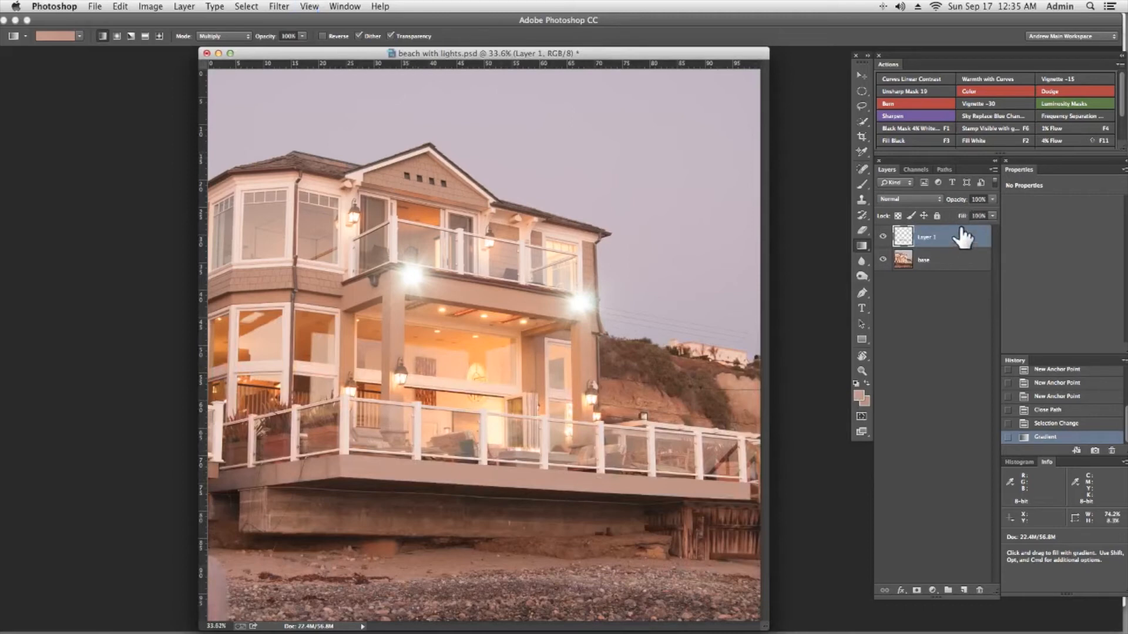
Step: Lower the gradient layer's opacity to 65% and toggle its visibility to compare the fascia with and without it
{"action": "mouse_move", "coordinate": [961, 205]}
{"action": "left_mouse_down"}
{"action": "mouse_move", "coordinate": [942, 207]}
{"action": "mouse_move", "coordinate": [952, 207]}
{"action": "left_mouse_up"}
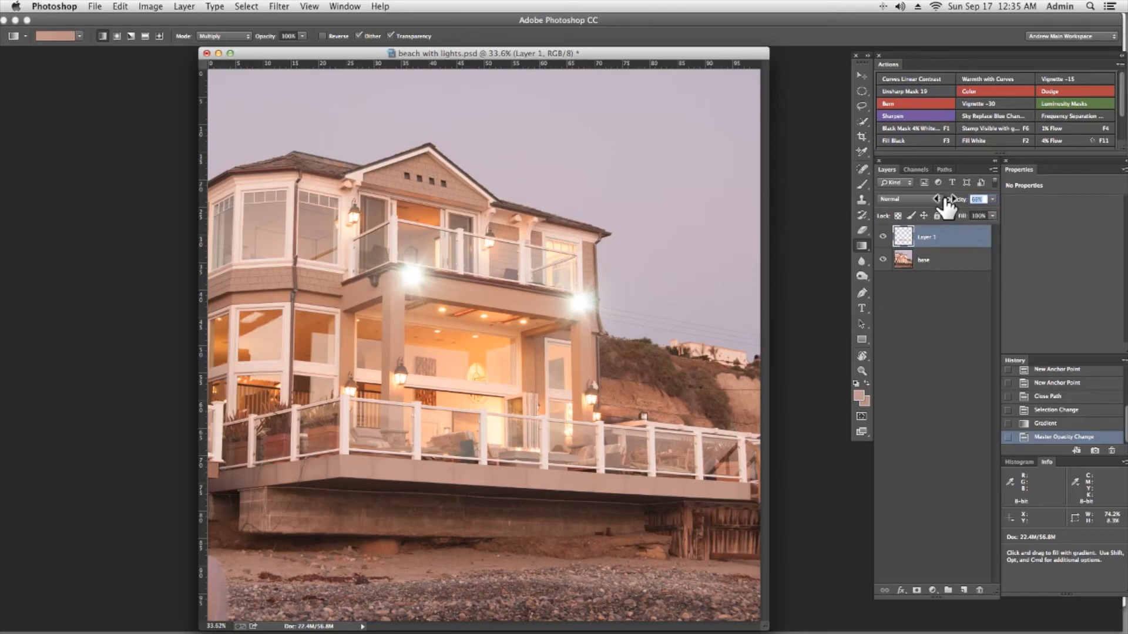
{"action": "left_click", "coordinate": [882, 237]}
{"action": "left_click", "coordinate": [882, 237]}
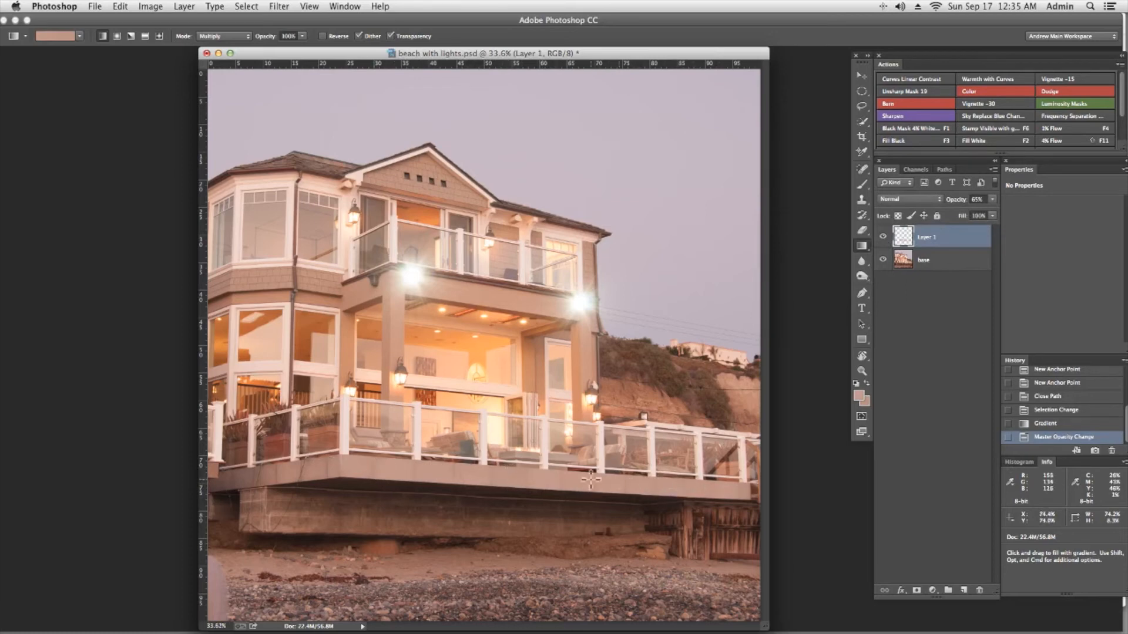
{"action": "left_click", "coordinate": [882, 237]}
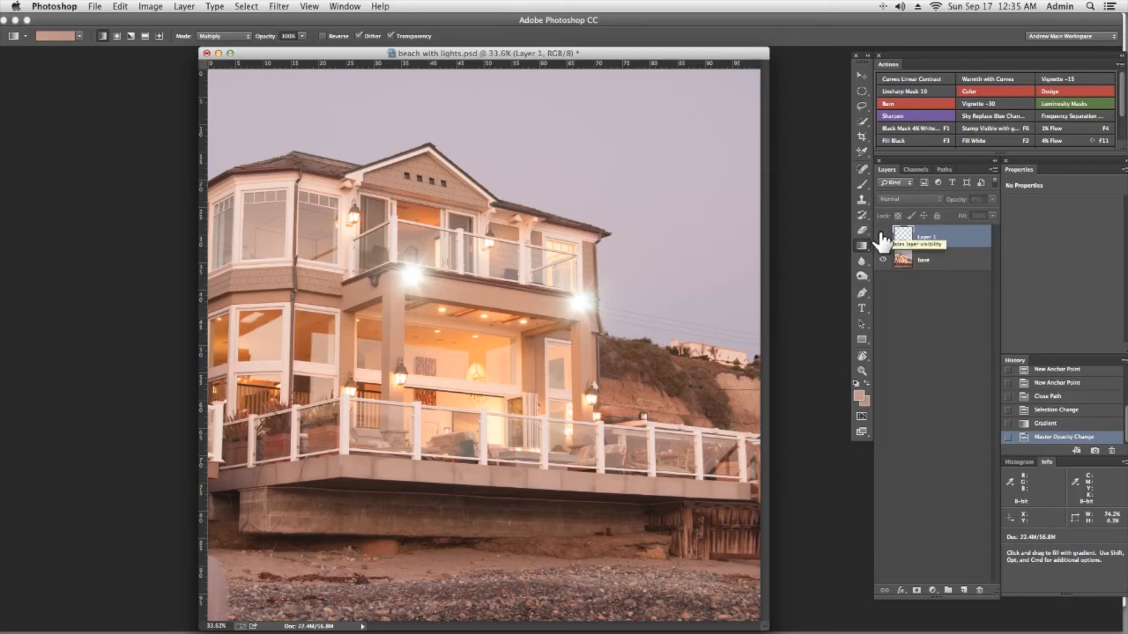
{"action": "left_click", "coordinate": [882, 236]}
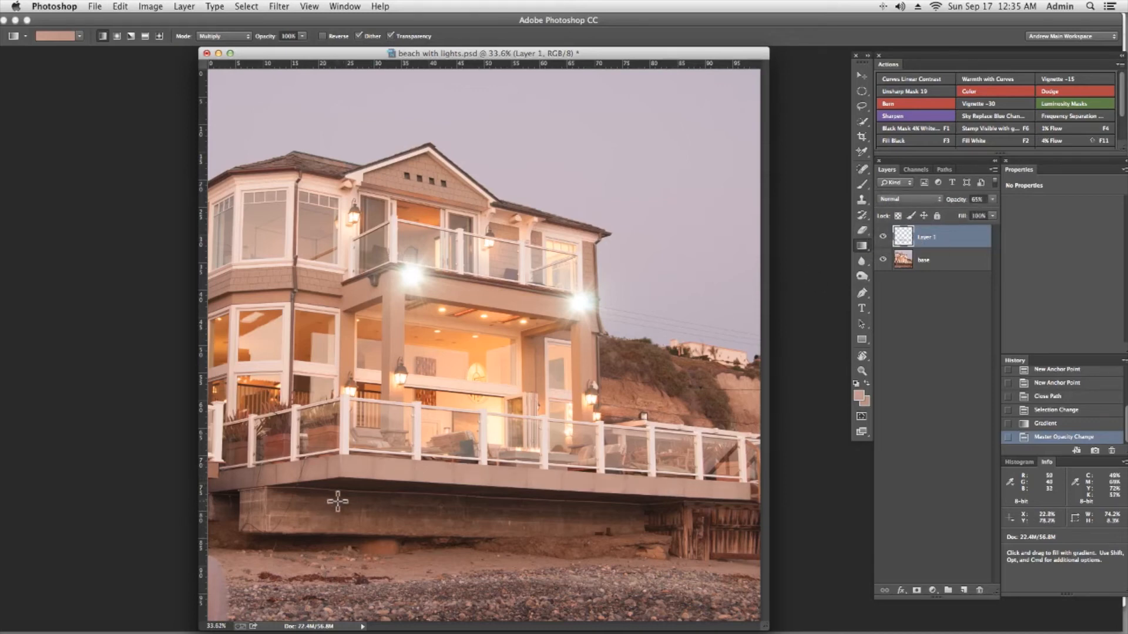
Step: Sample a colour from the shorter side fascia's outer end, swap foreground and background, and draw the gradient towards that end
{"action": "left_click", "coordinate": [222, 479], "text": "alt"}
{"action": "left_click", "coordinate": [866, 381]}
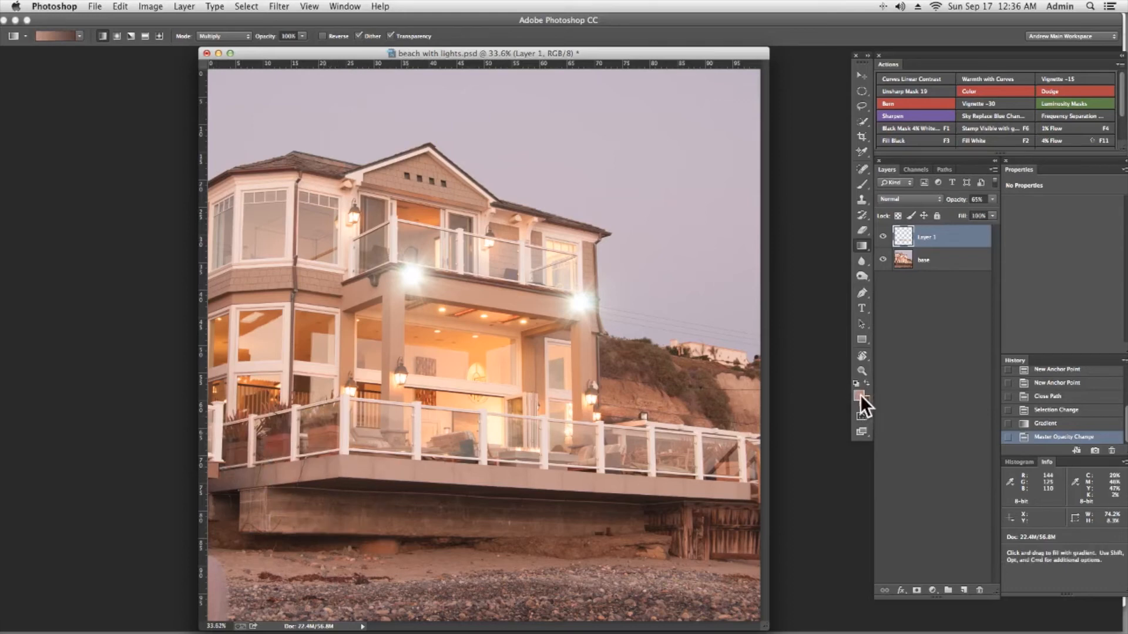
{"action": "left_click_drag", "start_coordinate": [366, 470], "coordinate": [47, 486]}
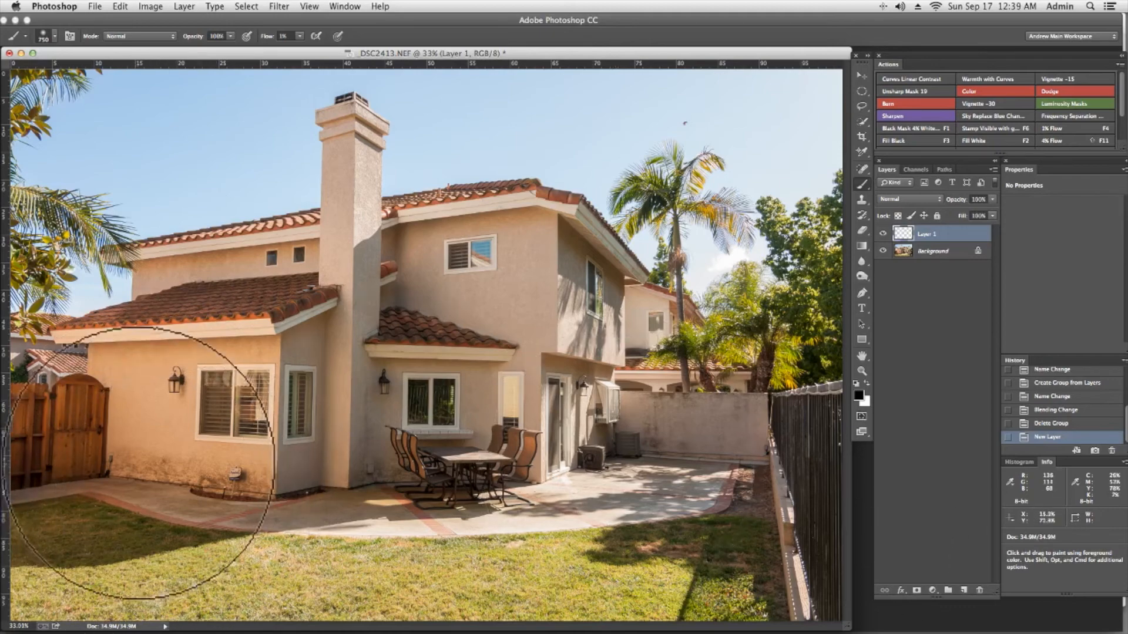
Step: Examine the stained stucco beside the wooden gate and the garden wall at the back of the patio in the _DSC2413.NEF photo
{"action": "key", "text": "z"}
{"action": "key", "text": "z"}
{"action": "left_click_drag", "start_coordinate": [144, 464], "coordinate": [269, 476]}
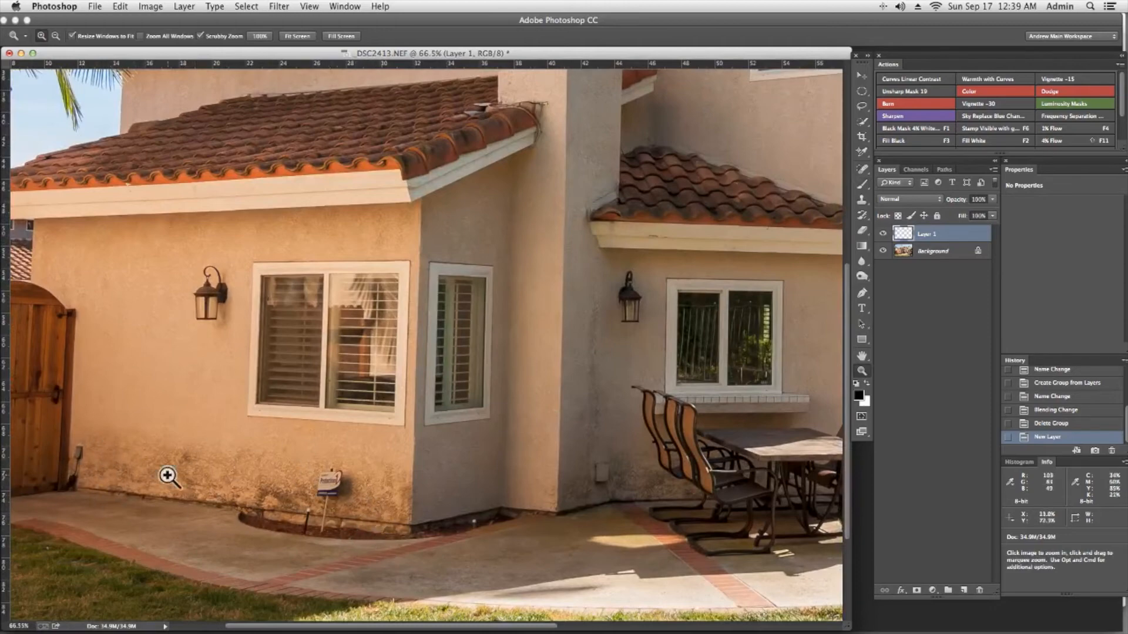
{"action": "key", "text": "space"}
{"action": "left_click_drag", "start_coordinate": [569, 383], "coordinate": [461, 370]}
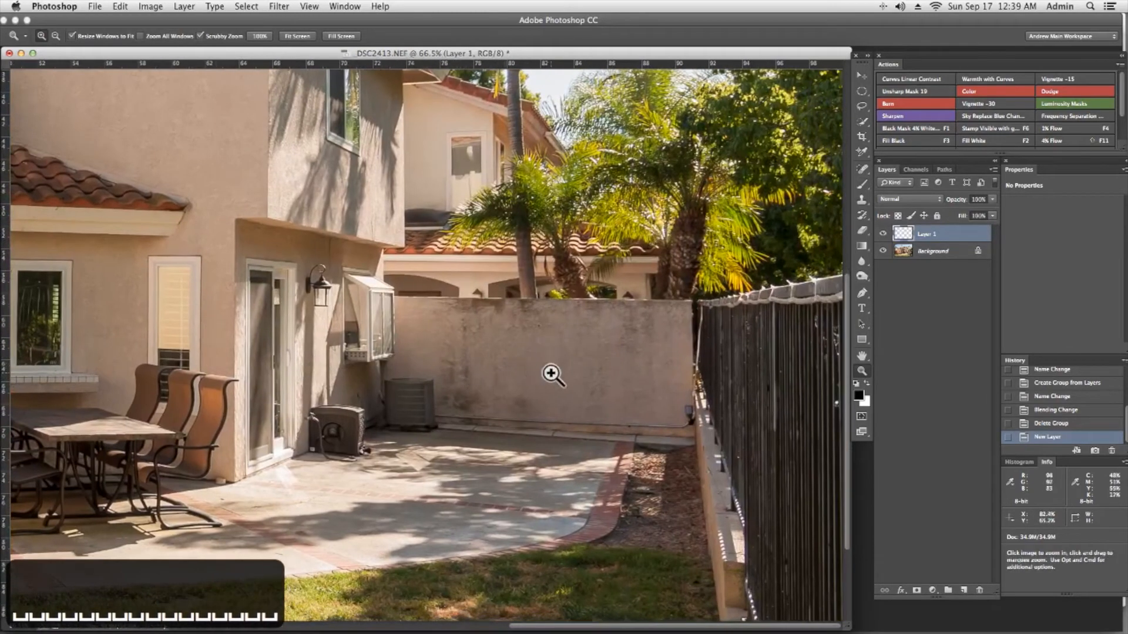
{"action": "key", "text": "space"}
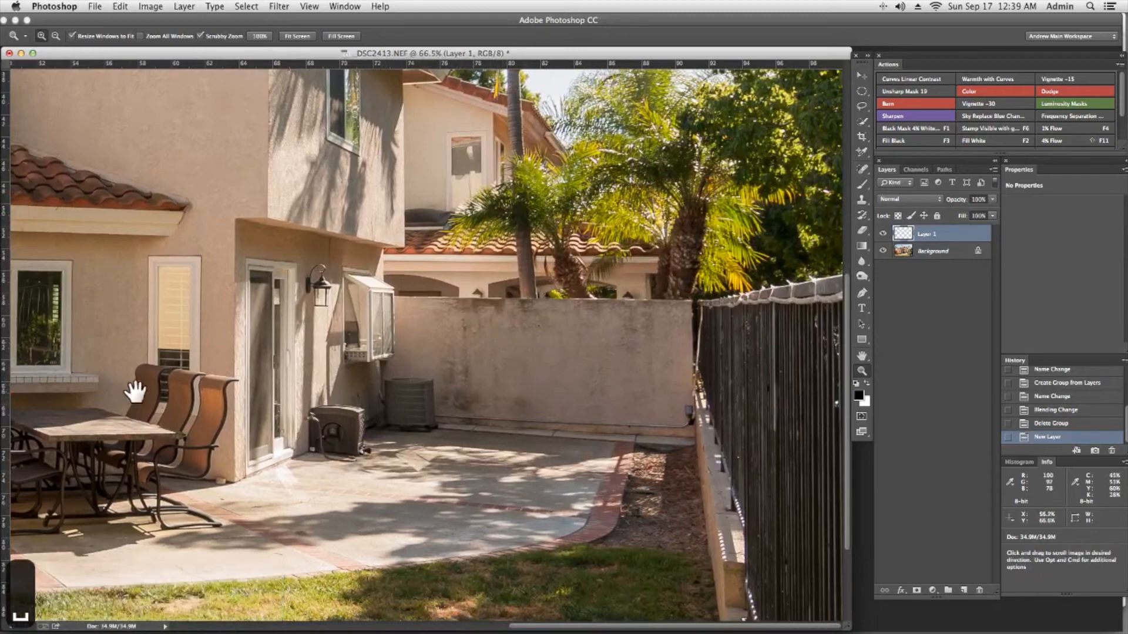
{"action": "left_click_drag", "start_coordinate": [118, 388], "coordinate": [770, 368]}
{"action": "left_click_drag", "start_coordinate": [397, 359], "coordinate": [487, 364]}
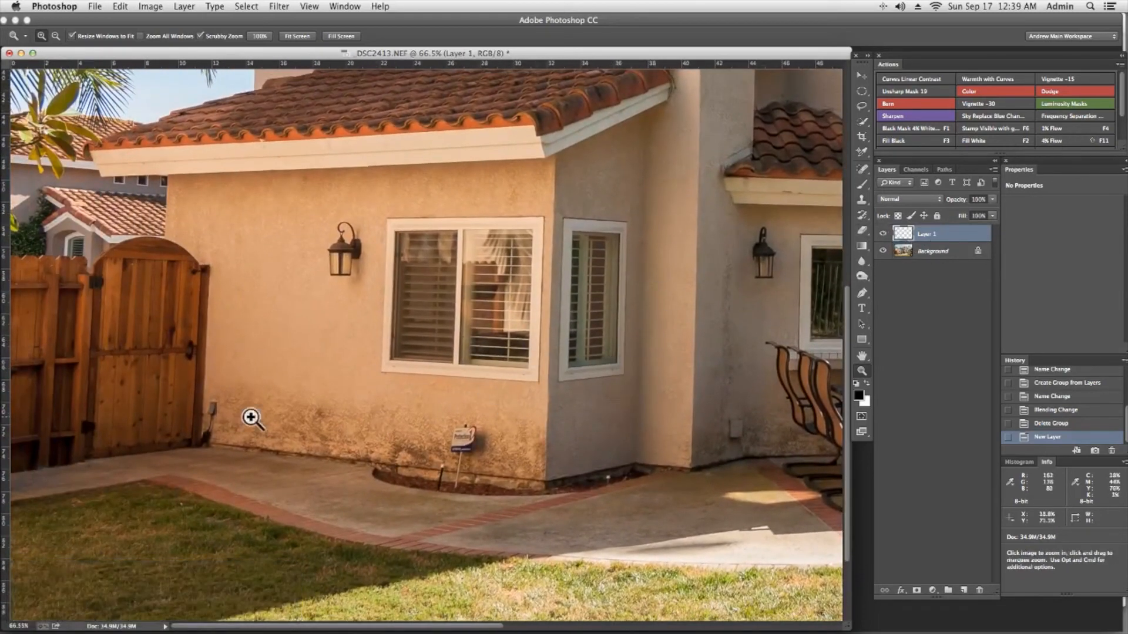
Step: Run the Frequency Separation action and accept a Gaussian Blur radius of 2.1 pixels for the low-frequency layer
{"action": "left_click", "coordinate": [1074, 116]}
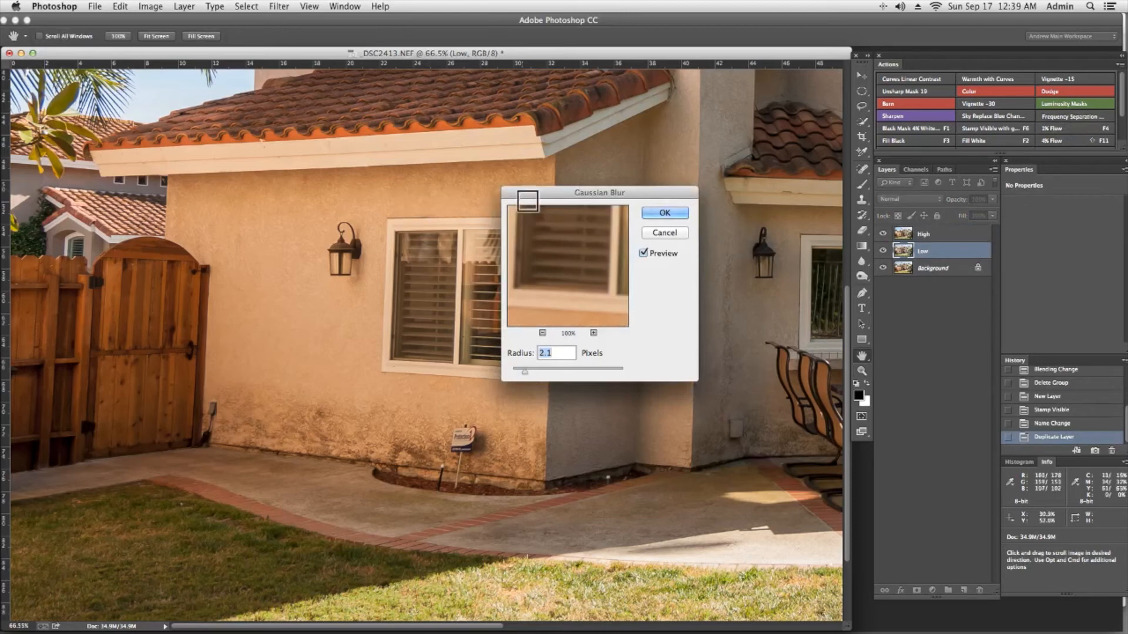
{"action": "left_click", "coordinate": [666, 214]}
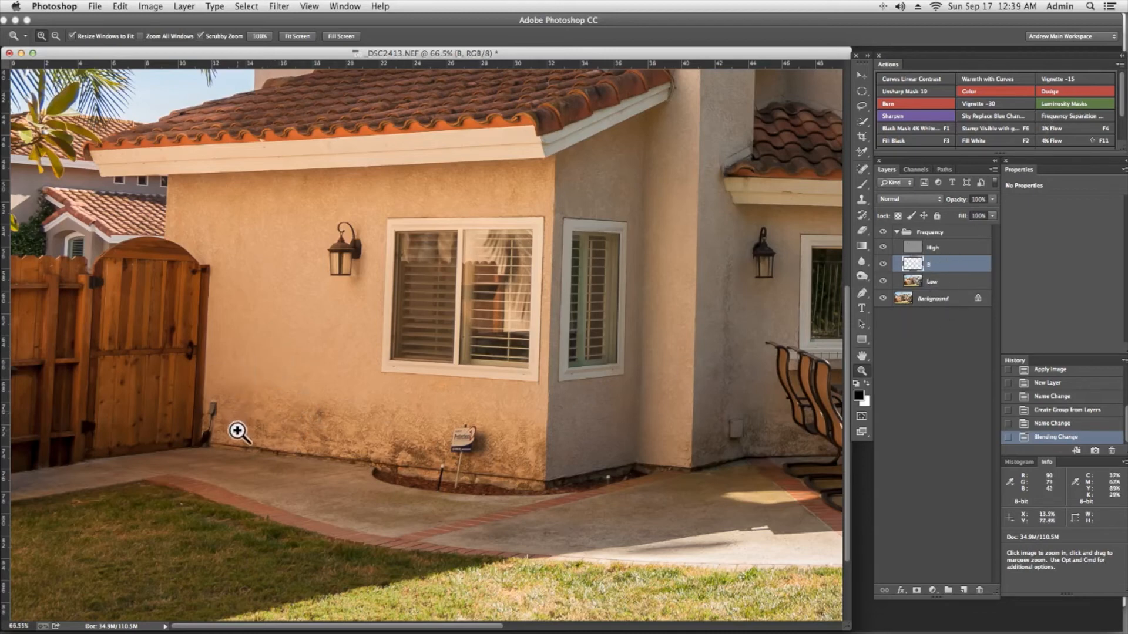
Step: Set up the Brush tool for the stained wall beside the gate, with a size of 45 and a flow of 5%
{"action": "key", "text": "z"}
{"action": "left_click_drag", "start_coordinate": [244, 405], "coordinate": [330, 386]}
{"action": "key", "text": "z"}
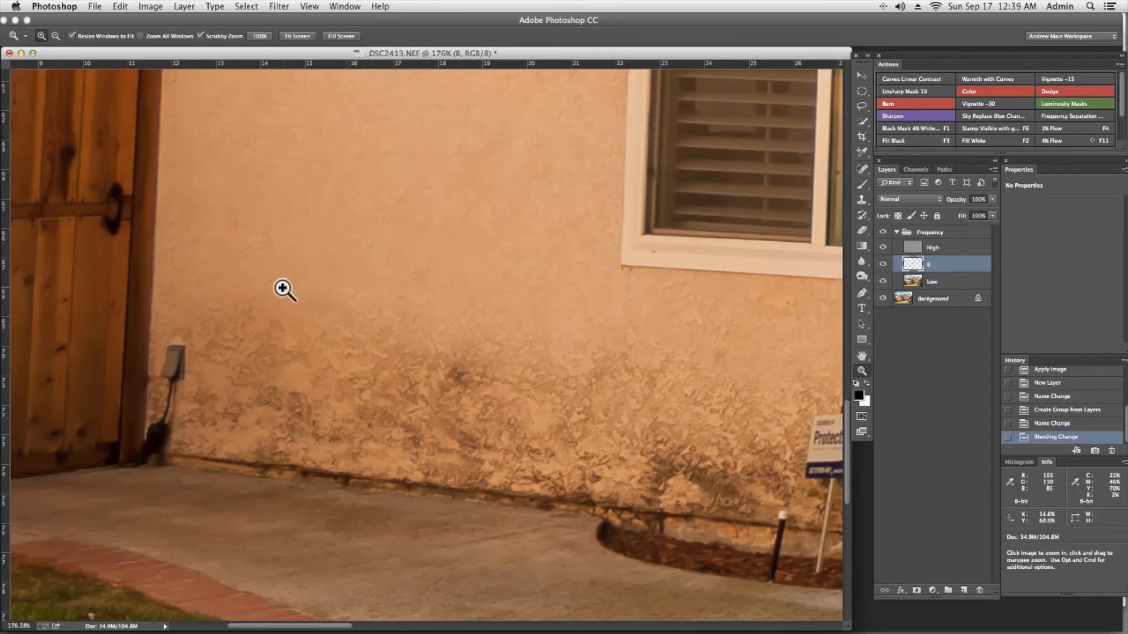
{"action": "key", "text": "b"}
{"action": "key", "text": "q"}
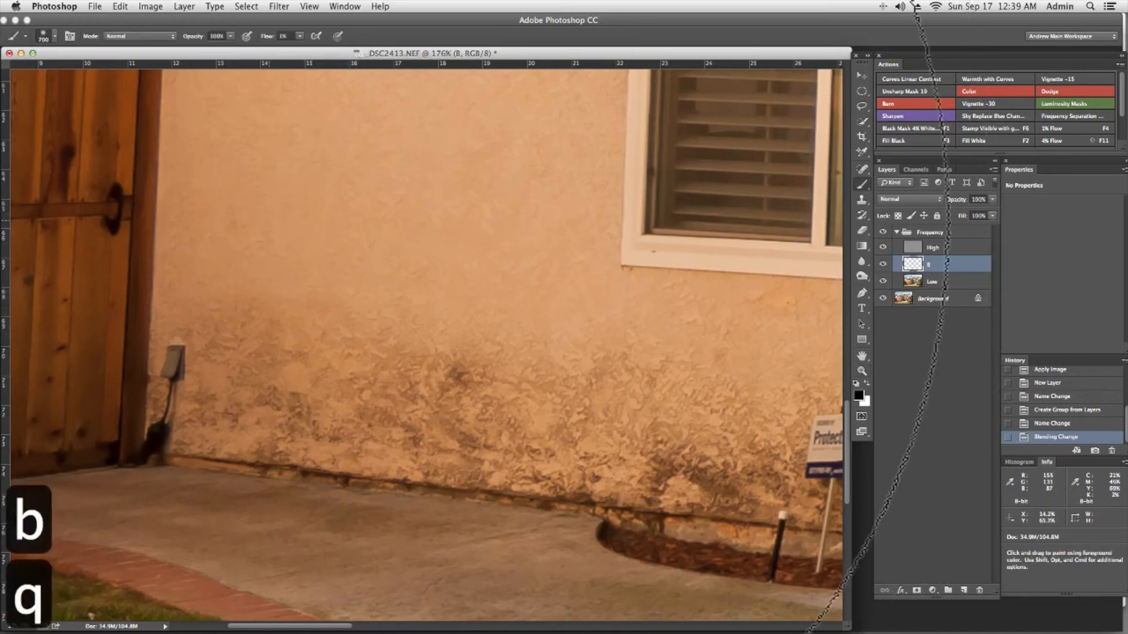
{"action": "key", "text": "q"}
{"action": "key", "text": "q"}
{"action": "key", "text": "q"}
{"action": "key", "text": "q"}
{"action": "key", "text": "q"}
{"action": "key", "text": "q"}
{"action": "key", "text": "q"}
{"action": "key", "text": "q"}
{"action": "key", "text": "q"}
{"action": "key", "text": "q"}
{"action": "key", "text": "q"}
{"action": "key", "text": "q"}
{"action": "key", "text": "q"}
{"action": "key", "text": "q"}
{"action": "key", "text": "q"}
{"action": "key", "text": "q"}
{"action": "key", "text": "q"}
{"action": "key", "text": "q"}
{"action": "key", "text": "q"}
{"action": "key", "text": "q"}
{"action": "key", "text": "q"}
{"action": "key", "text": "q"}
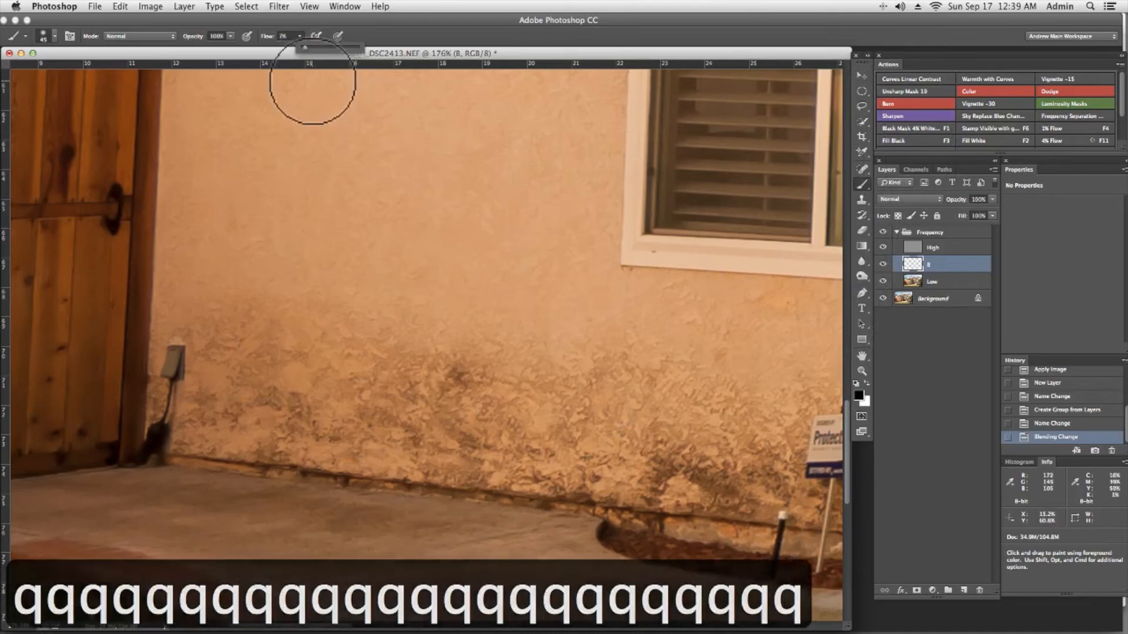
{"action": "left_click_drag", "start_coordinate": [304, 48], "coordinate": [308, 44]}
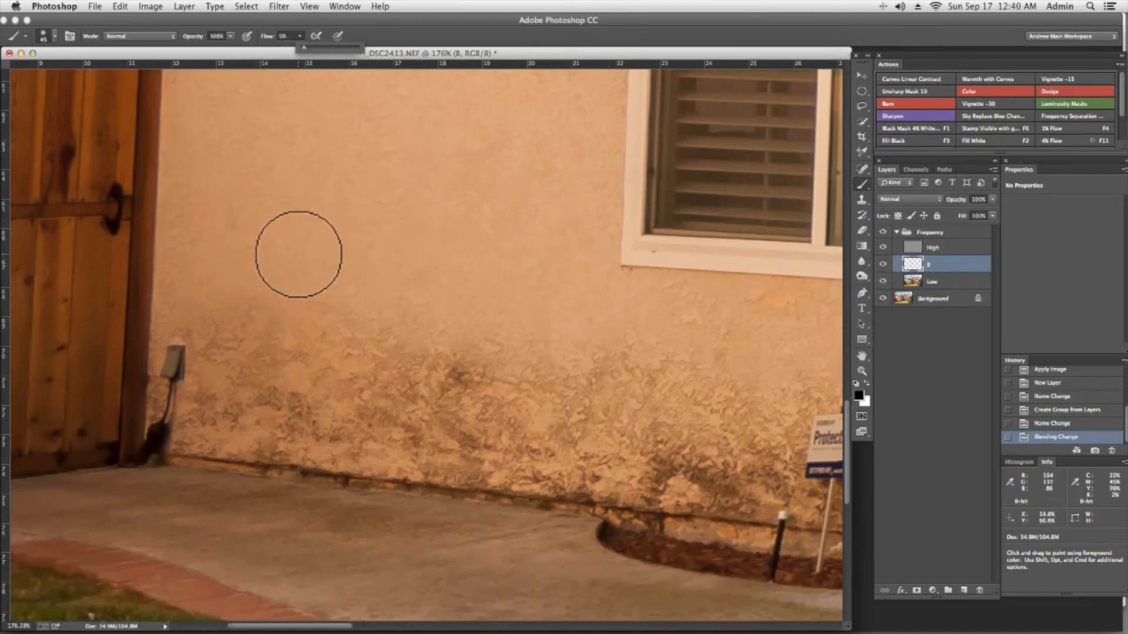
Step: Sample the clean wall colour above the stains and paint over the stained stucco near the outlet box, reducing the brush to 40
{"action": "key", "text": "alt"}
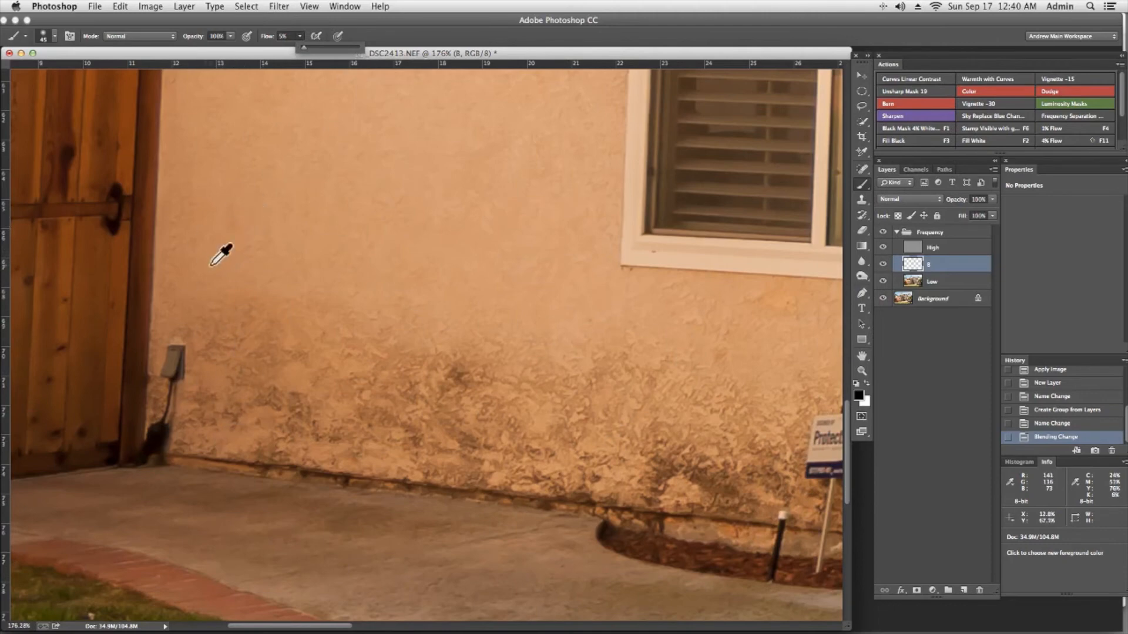
{"action": "left_click", "coordinate": [212, 265], "text": "alt"}
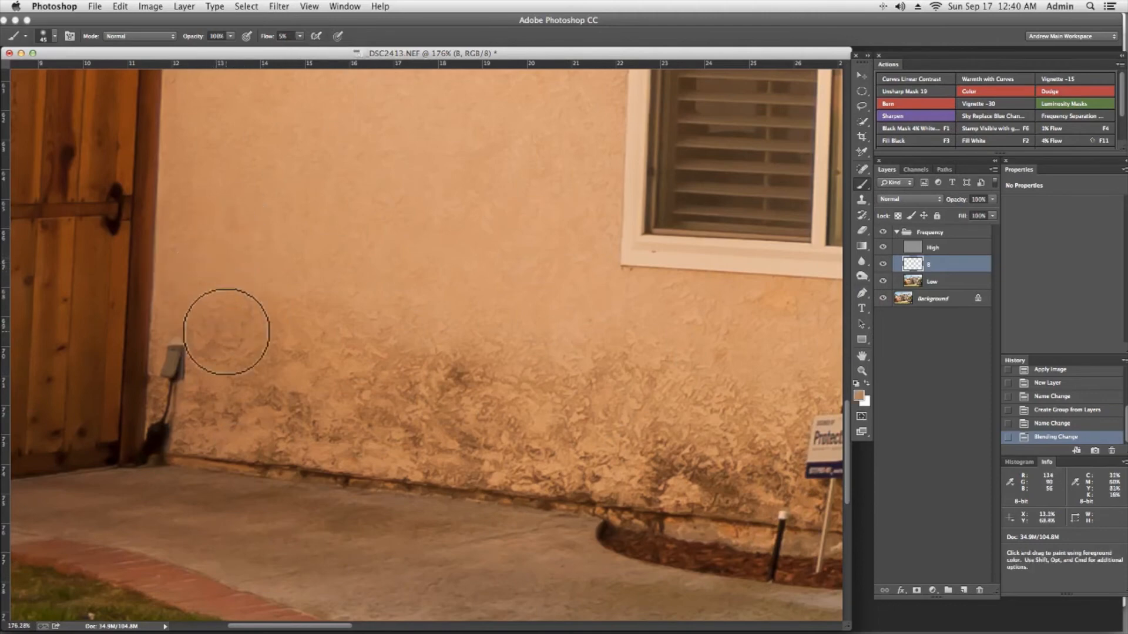
{"action": "key", "text": "q"}
{"action": "key", "text": "q"}
{"action": "key", "text": "w"}
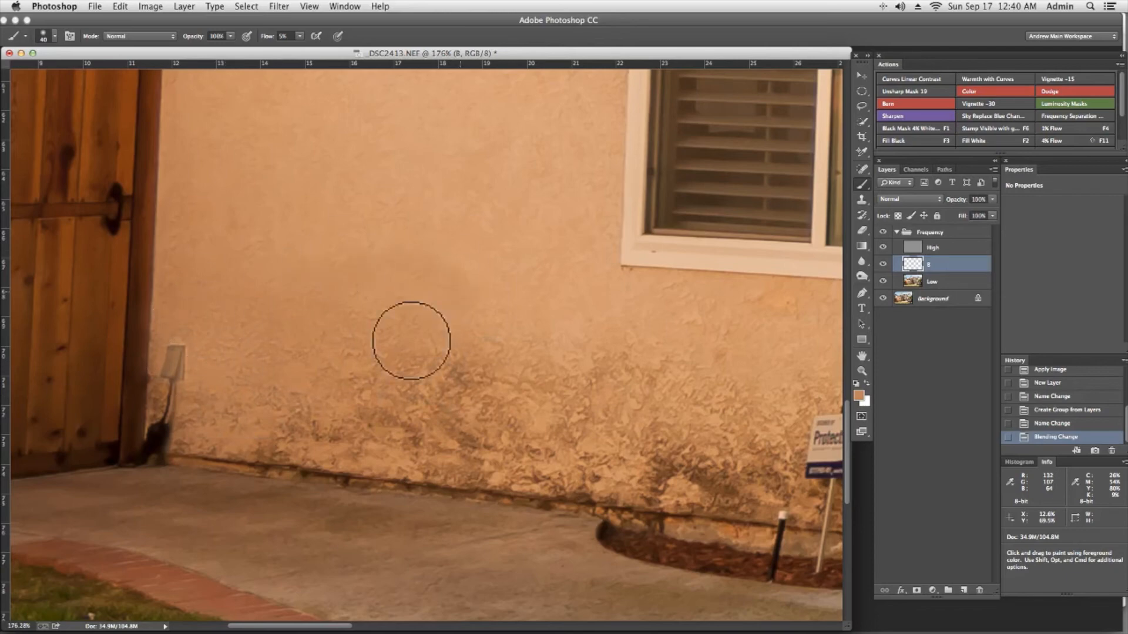
{"action": "left_click_drag", "start_coordinate": [415, 280], "coordinate": [441, 289]}
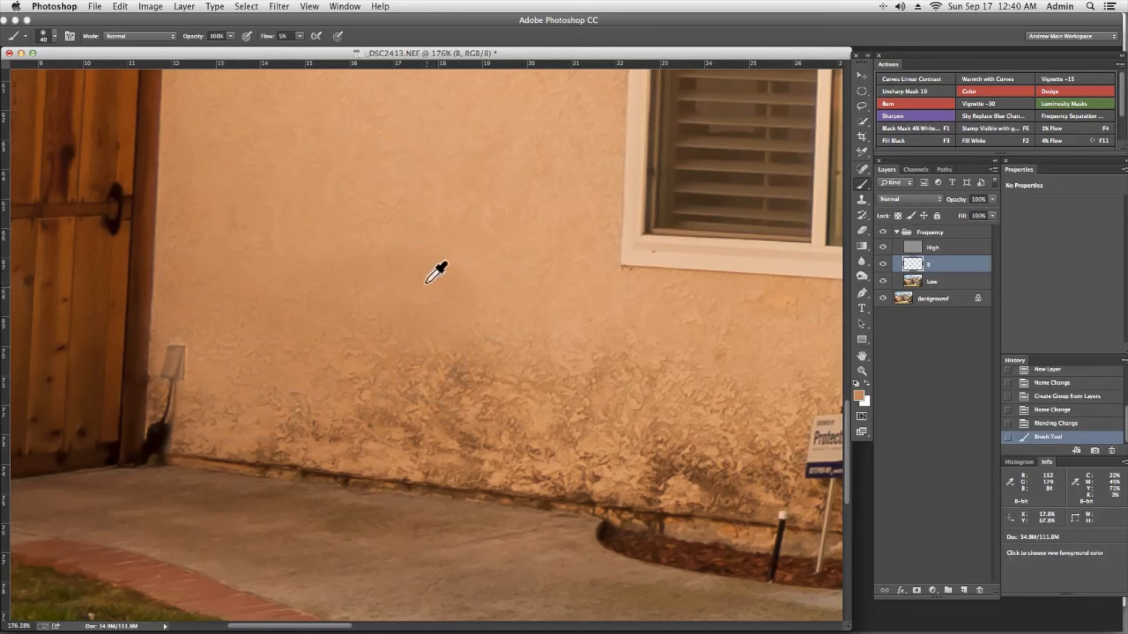
Step: Enlarge the brush to 60 and paint over the dark stains across the middle of the wall between the outlet box and window
{"action": "key", "text": "bracketright"}
{"action": "key", "text": "bracketright"}
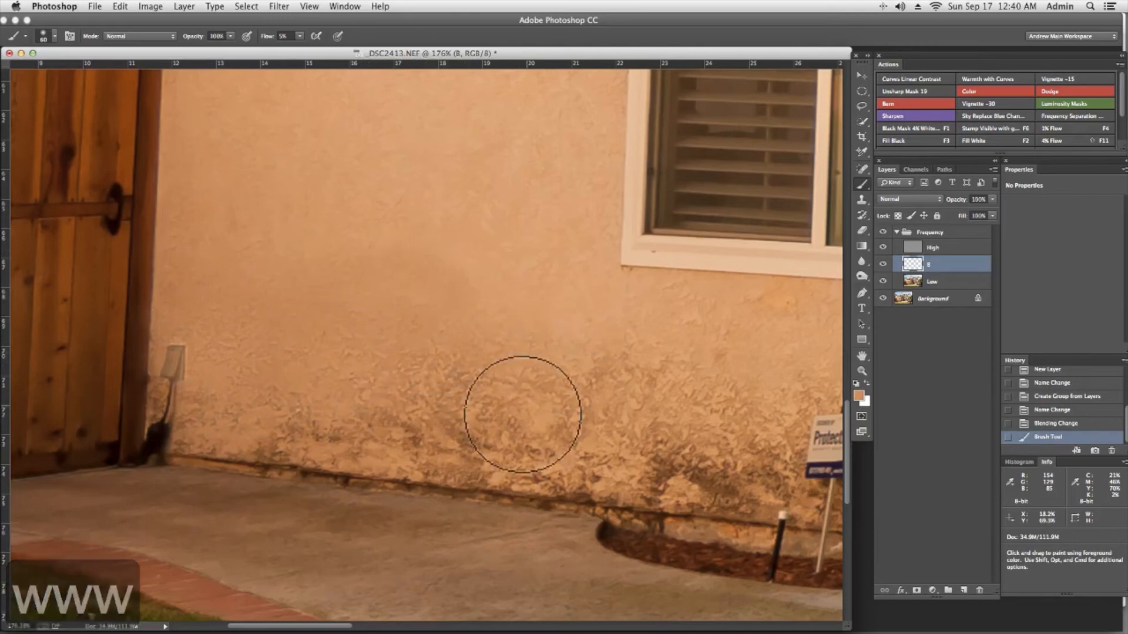
{"action": "mouse_move", "coordinate": [346, 397]}
{"action": "left_mouse_down"}
{"action": "mouse_move", "coordinate": [566, 377]}
{"action": "mouse_move", "coordinate": [630, 417]}
{"action": "mouse_move", "coordinate": [523, 408]}
{"action": "left_mouse_up"}
{"action": "key", "text": "q"}
{"action": "key", "text": "q"}
{"action": "key", "text": "q"}
{"action": "key", "text": "q"}
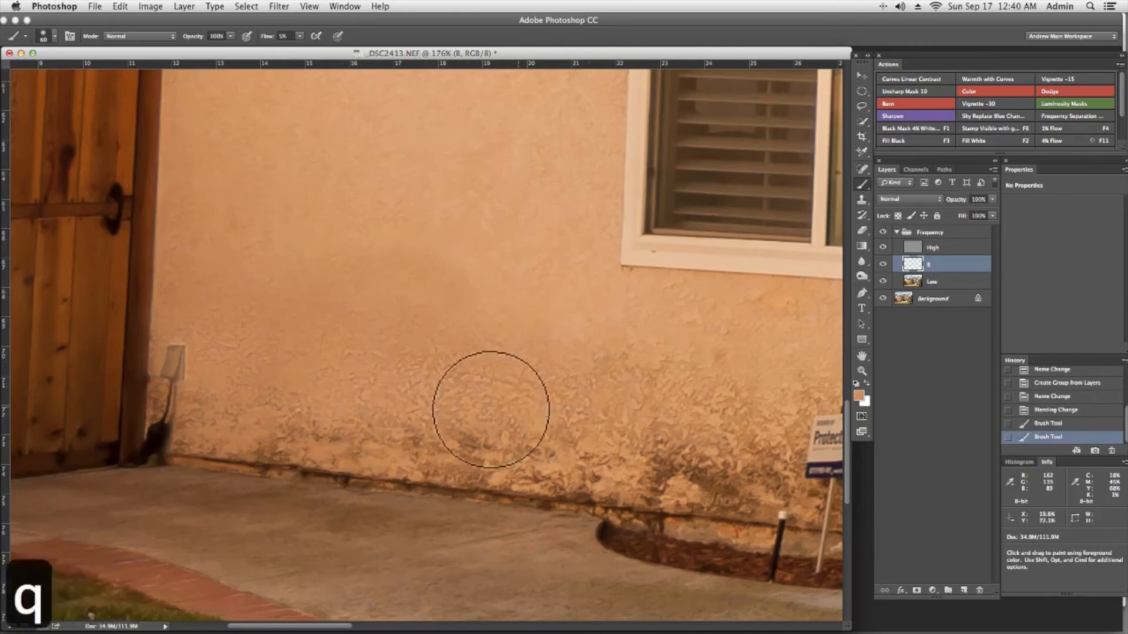
{"action": "mouse_move", "coordinate": [311, 426]}
{"action": "left_mouse_down"}
{"action": "mouse_move", "coordinate": [386, 429]}
{"action": "mouse_move", "coordinate": [359, 451]}
{"action": "mouse_move", "coordinate": [279, 431]}
{"action": "mouse_move", "coordinate": [580, 424]}
{"action": "mouse_move", "coordinate": [387, 445]}
{"action": "mouse_move", "coordinate": [647, 459]}
{"action": "mouse_move", "coordinate": [377, 448]}
{"action": "mouse_move", "coordinate": [537, 445]}
{"action": "mouse_move", "coordinate": [671, 456]}
{"action": "mouse_move", "coordinate": [460, 465]}
{"action": "mouse_move", "coordinate": [728, 474]}
{"action": "mouse_move", "coordinate": [650, 418]}
{"action": "mouse_move", "coordinate": [330, 377]}
{"action": "mouse_move", "coordinate": [567, 356]}
{"action": "mouse_move", "coordinate": [493, 321]}
{"action": "mouse_move", "coordinate": [494, 293]}
{"action": "left_mouse_up"}
Step: Sample the clean wall colour beside the window, enlarge the brush to 90 and blend the stucco below the sampled area
{"action": "left_click", "coordinate": [501, 253], "text": "alt"}
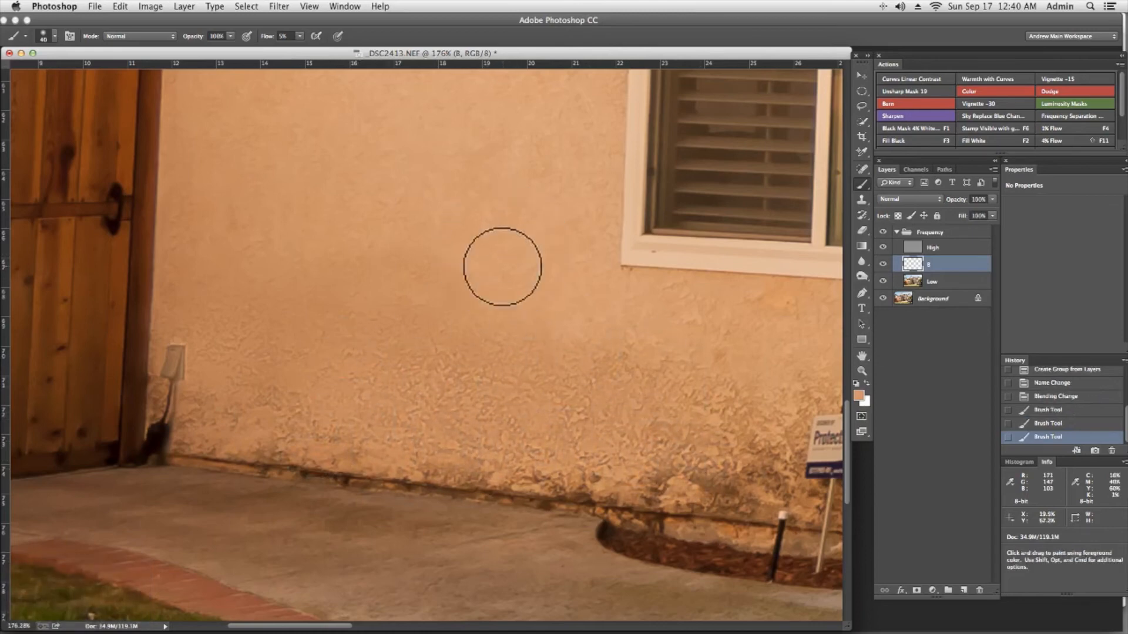
{"action": "key", "text": "w"}
{"action": "key", "text": "w"}
{"action": "key", "text": "w"}
{"action": "key", "text": "w"}
{"action": "key", "text": "w"}
{"action": "key", "text": "w"}
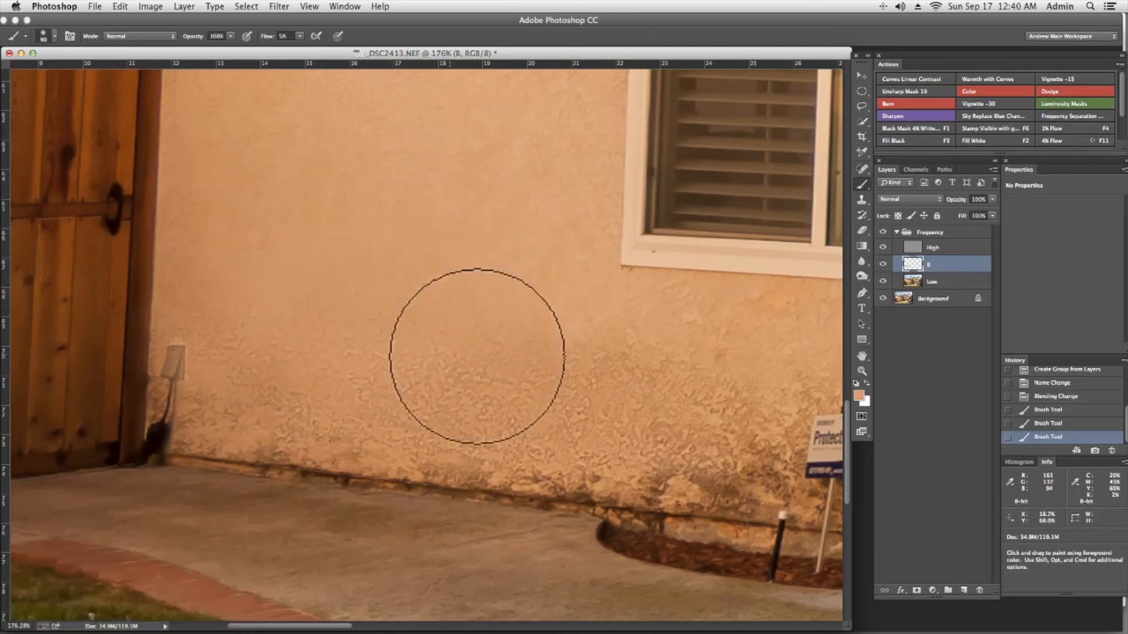
{"action": "left_click_drag", "start_coordinate": [477, 356], "coordinate": [591, 342]}
Step: Paint over the stains low on the wall near the walkway, reducing the brush to 40
{"action": "key", "text": "q"}
{"action": "key", "text": "q"}
{"action": "key", "text": "q"}
{"action": "mouse_move", "coordinate": [487, 395]}
{"action": "left_mouse_down"}
{"action": "mouse_move", "coordinate": [544, 466]}
{"action": "mouse_move", "coordinate": [514, 460]}
{"action": "mouse_move", "coordinate": [688, 458]}
{"action": "mouse_move", "coordinate": [345, 448]}
{"action": "left_mouse_up"}
{"action": "key", "text": "q"}
{"action": "key", "text": "q"}
{"action": "key", "text": "q"}
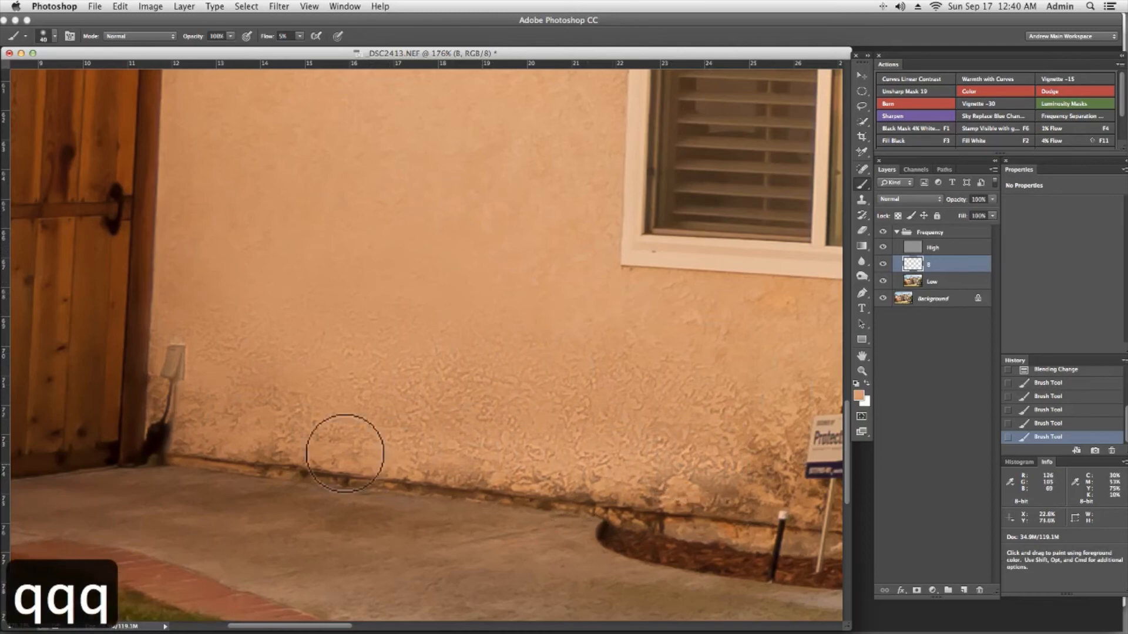
Step: Paint over the stains beside the outlet cable and the wall's lower part near the gate with brush sizes from 50 to 70
{"action": "key", "text": "w"}
{"action": "key", "text": "w"}
{"action": "key", "text": "w"}
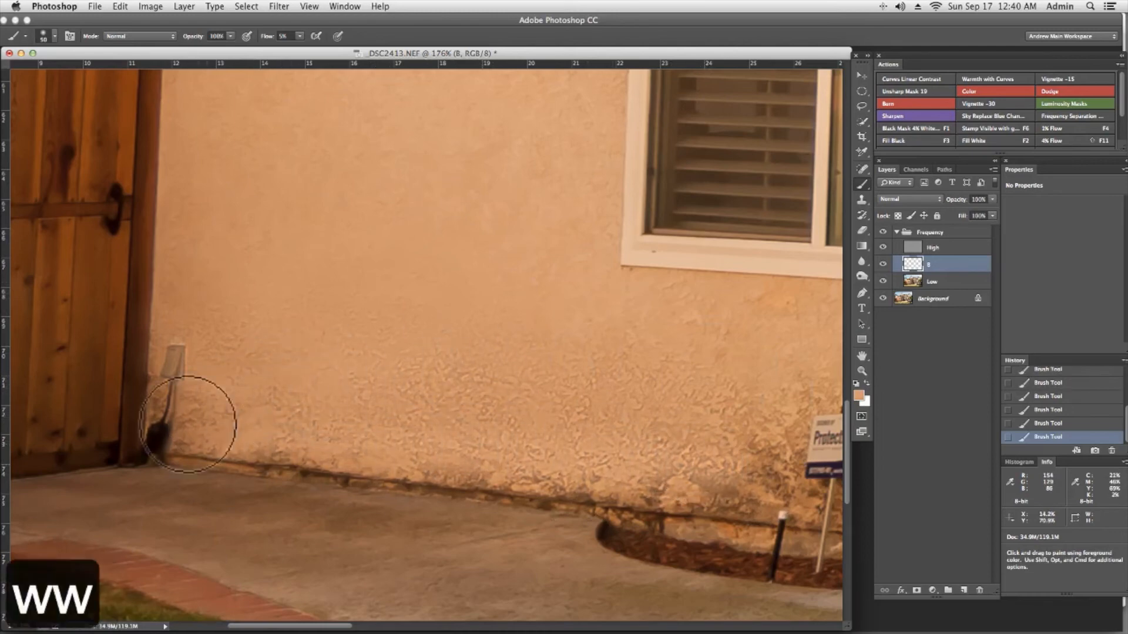
{"action": "key", "text": "w"}
{"action": "key", "text": "q"}
{"action": "key", "text": "q"}
{"action": "key", "text": "q"}
{"action": "key", "text": "q"}
{"action": "key", "text": "q"}
{"action": "key", "text": "q"}
{"action": "key", "text": "q"}
{"action": "key", "text": "q"}
{"action": "key", "text": "q"}
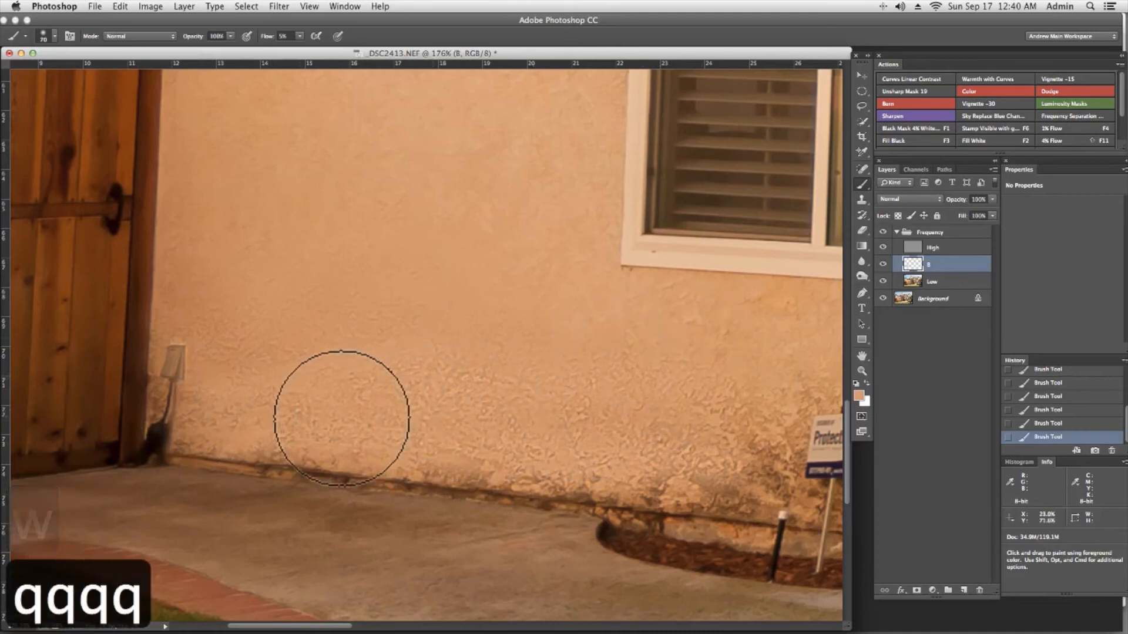
Step: Reduce the brush to 35 and paint over the remaining stains along the wall's base up to the mulch bed
{"action": "key", "text": "q"}
{"action": "key", "text": "q"}
{"action": "key", "text": "q"}
{"action": "key", "text": "q"}
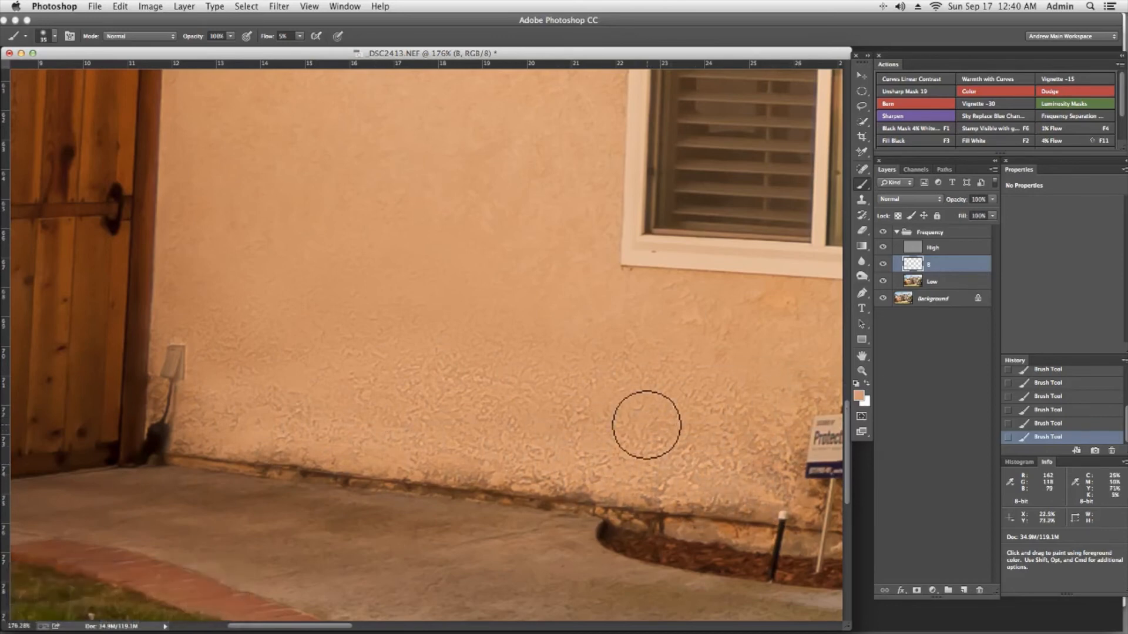
Step: Sample the clean wall colour above the security sign and paint over the stains around the sign, reducing the brush to 30
{"action": "key", "text": "space"}
{"action": "left_click_drag", "start_coordinate": [645, 428], "coordinate": [264, 348]}
{"action": "left_click", "coordinate": [468, 306], "text": "alt"}
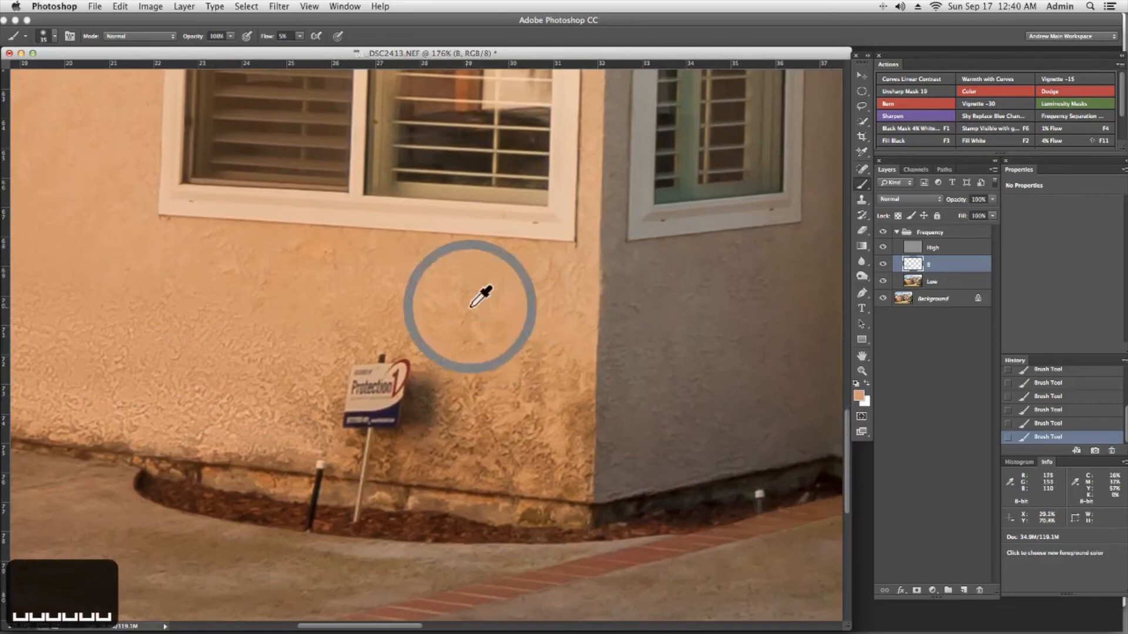
{"action": "key", "text": "w"}
{"action": "key", "text": "w"}
{"action": "mouse_move", "coordinate": [471, 356]}
{"action": "left_mouse_down"}
{"action": "mouse_move", "coordinate": [396, 414]}
{"action": "mouse_move", "coordinate": [514, 421]}
{"action": "mouse_move", "coordinate": [473, 394]}
{"action": "mouse_move", "coordinate": [357, 437]}
{"action": "mouse_move", "coordinate": [500, 445]}
{"action": "mouse_move", "coordinate": [508, 430]}
{"action": "mouse_move", "coordinate": [384, 458]}
{"action": "mouse_move", "coordinate": [542, 472]}
{"action": "mouse_move", "coordinate": [481, 455]}
{"action": "mouse_move", "coordinate": [460, 470]}
{"action": "mouse_move", "coordinate": [575, 436]}
{"action": "mouse_move", "coordinate": [605, 404]}
{"action": "mouse_move", "coordinate": [464, 396]}
{"action": "mouse_move", "coordinate": [429, 461]}
{"action": "mouse_move", "coordinate": [549, 411]}
{"action": "mouse_move", "coordinate": [564, 363]}
{"action": "mouse_move", "coordinate": [400, 329]}
{"action": "mouse_move", "coordinate": [279, 387]}
{"action": "mouse_move", "coordinate": [423, 407]}
{"action": "mouse_move", "coordinate": [352, 441]}
{"action": "mouse_move", "coordinate": [488, 388]}
{"action": "mouse_move", "coordinate": [263, 350]}
{"action": "mouse_move", "coordinate": [430, 347]}
{"action": "mouse_move", "coordinate": [257, 414]}
{"action": "mouse_move", "coordinate": [307, 409]}
{"action": "left_mouse_up"}
{"action": "key", "text": "q"}
{"action": "key", "text": "q"}
{"action": "key", "text": "q"}
{"action": "key", "text": "q"}
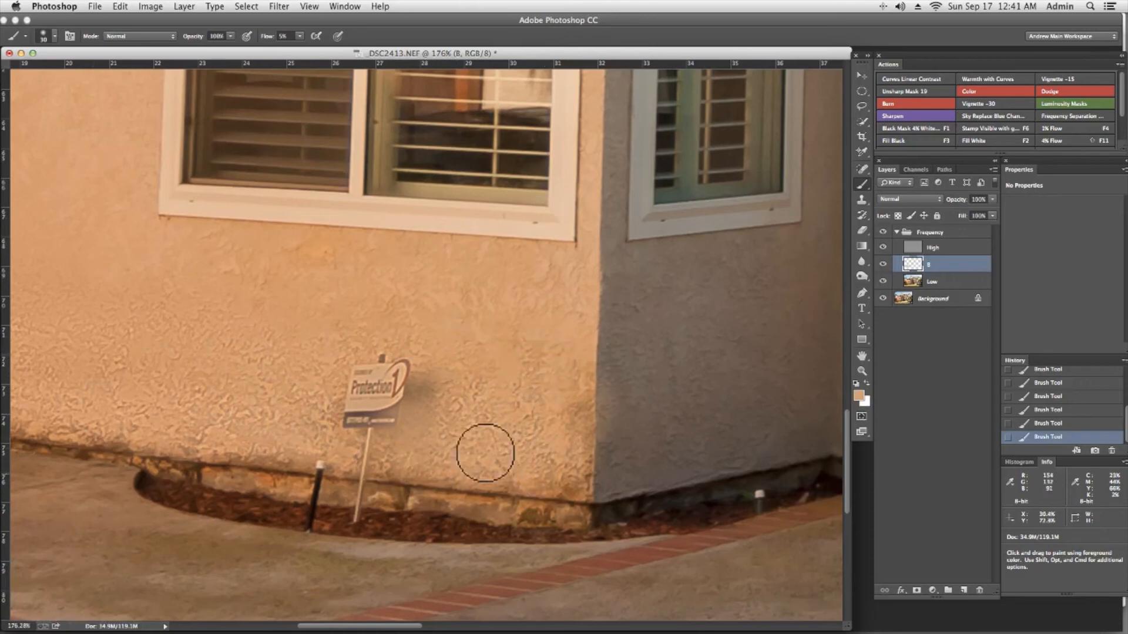
Step: Compare the lower stucco wall with and without the Frequency group's retouching
{"action": "key", "text": "super+1"}
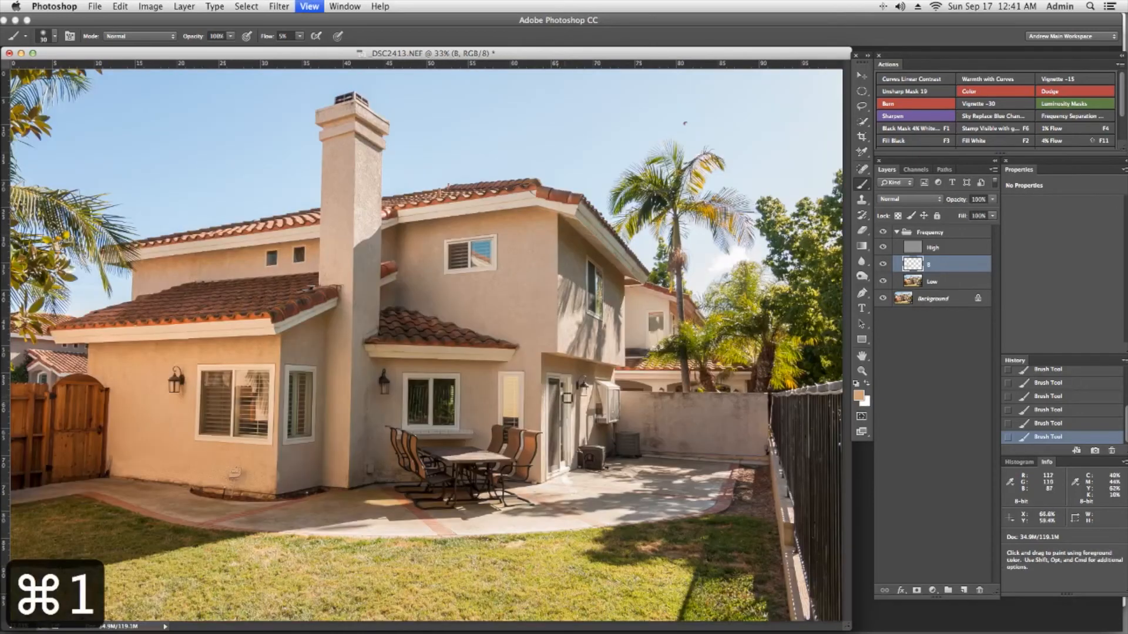
{"action": "key", "text": "z"}
{"action": "mouse_move", "coordinate": [142, 494]}
{"action": "left_mouse_down"}
{"action": "mouse_move", "coordinate": [197, 499]}
{"action": "mouse_move", "coordinate": [153, 490]}
{"action": "mouse_move", "coordinate": [323, 464]}
{"action": "left_mouse_up"}
{"action": "key", "text": "space"}
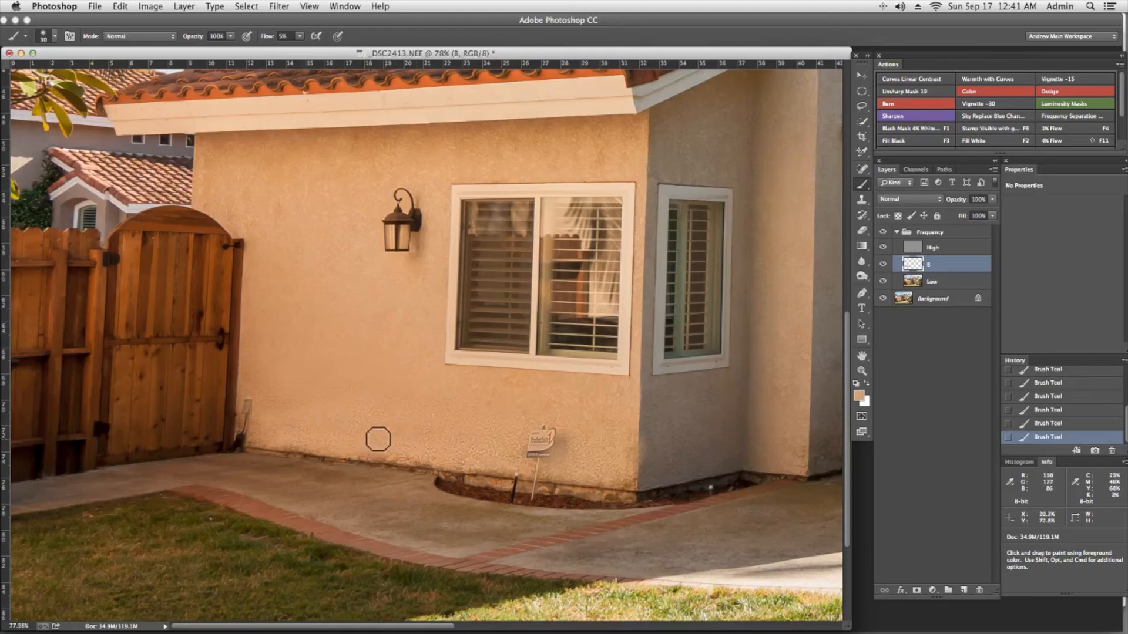
{"action": "left_click", "coordinate": [883, 232]}
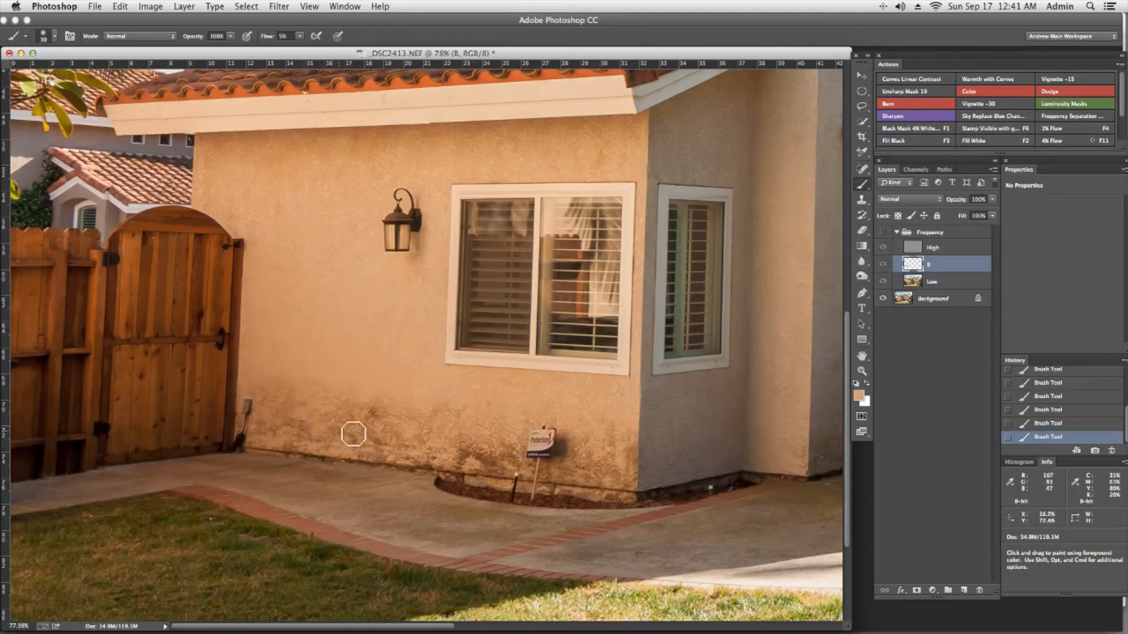
{"action": "left_click", "coordinate": [883, 233]}
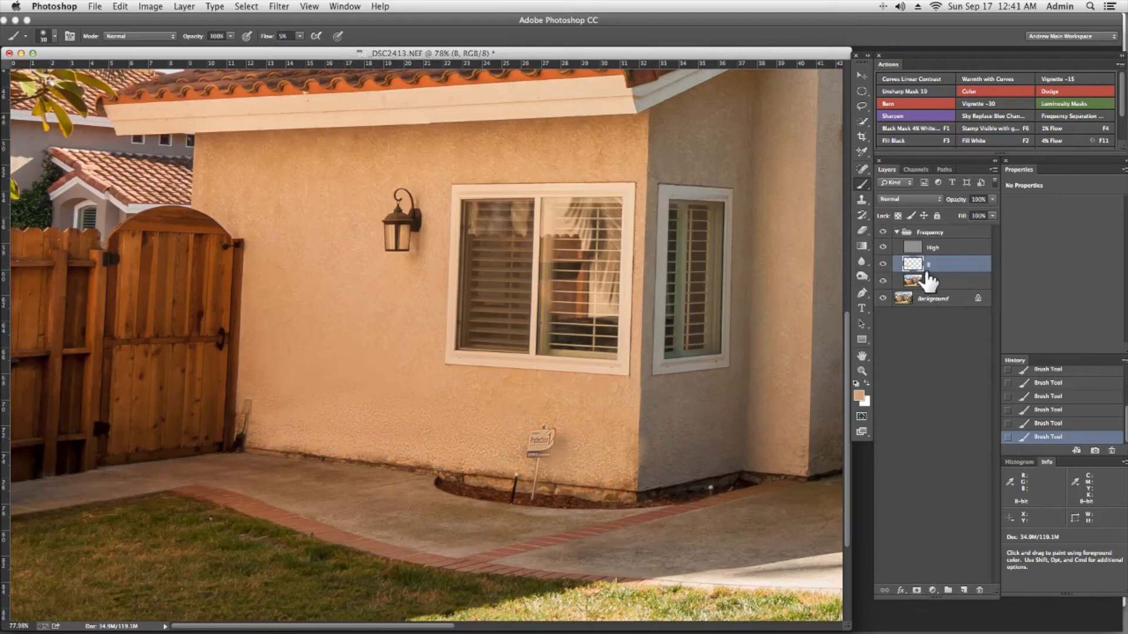
Step: Add a layer mask to the paint layer above Low and set a black brush to size 100 with 1% flow
{"action": "left_click", "coordinate": [916, 590]}
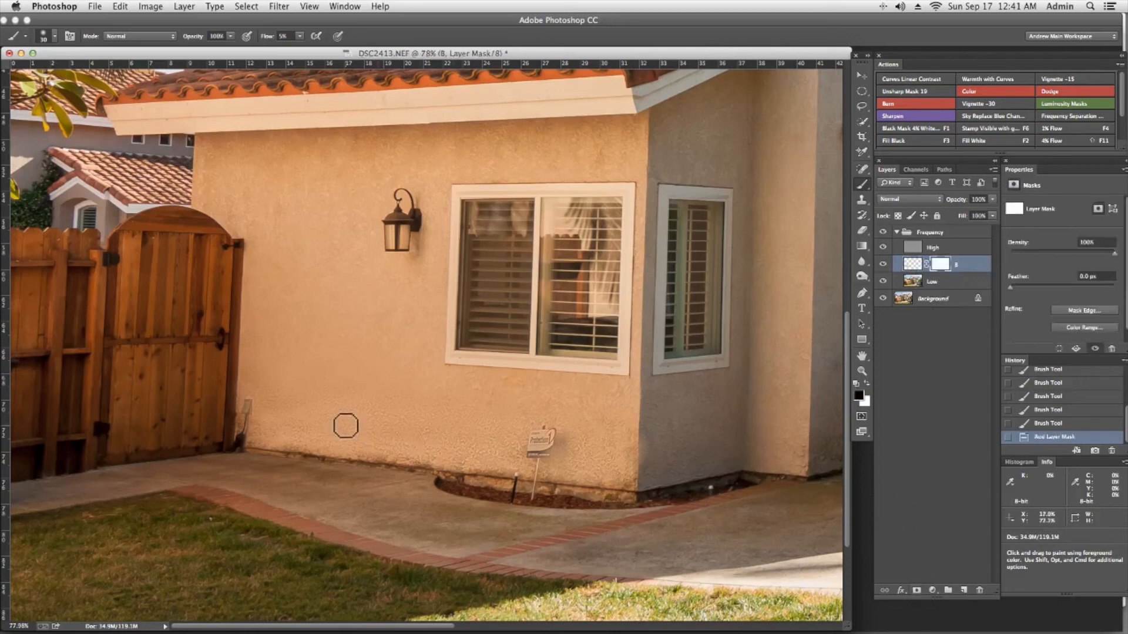
{"action": "key", "text": "b"}
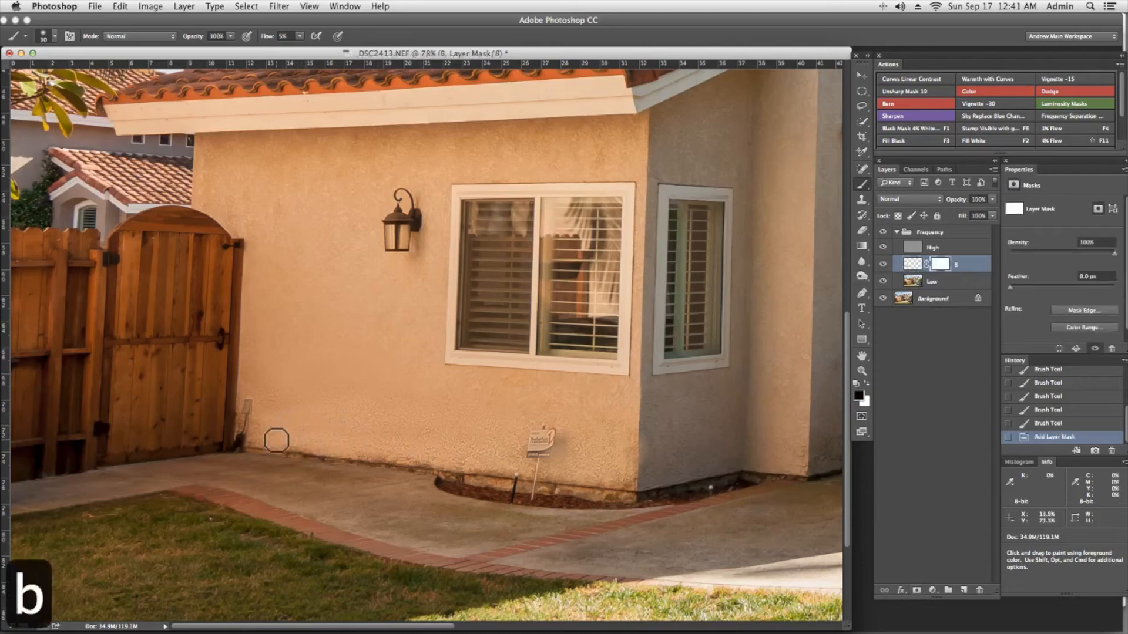
{"action": "key", "text": "w"}
{"action": "key", "text": "w"}
{"action": "key", "text": "w"}
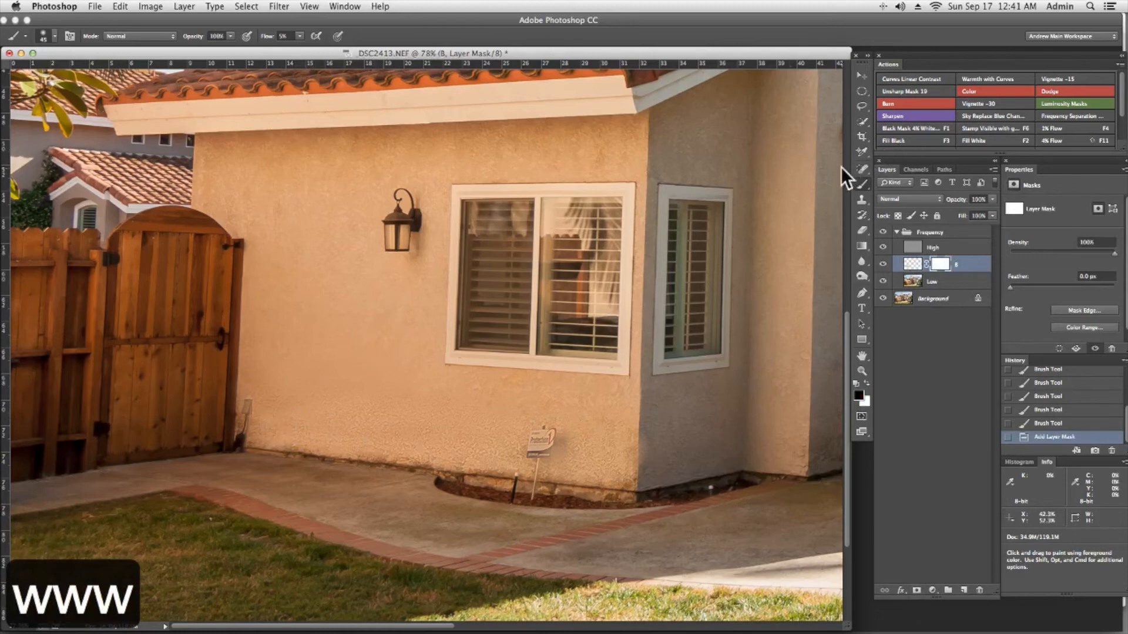
{"action": "key", "text": "F4"}
{"action": "key", "text": "q"}
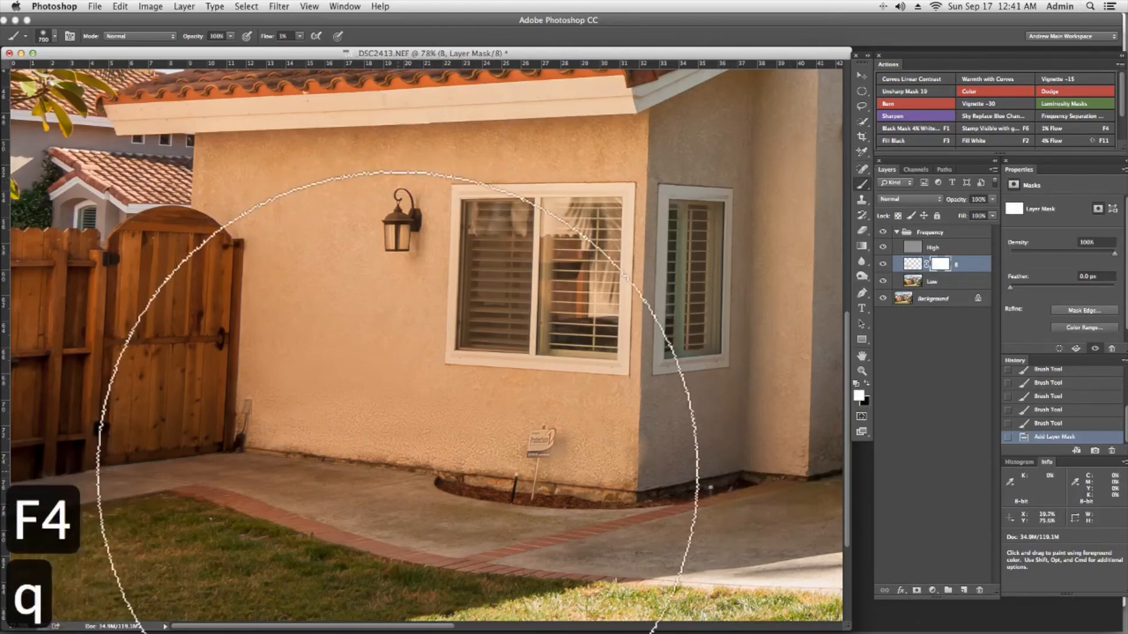
{"action": "key", "text": "q"}
{"action": "key", "text": "q"}
{"action": "key", "text": "q"}
{"action": "key", "text": "q"}
{"action": "key", "text": "q"}
{"action": "key", "text": "q"}
{"action": "key", "text": "q"}
{"action": "key", "text": "q"}
{"action": "key", "text": "q"}
{"action": "key", "text": "q"}
{"action": "key", "text": "q"}
{"action": "key", "text": "q"}
{"action": "key", "text": "x"}
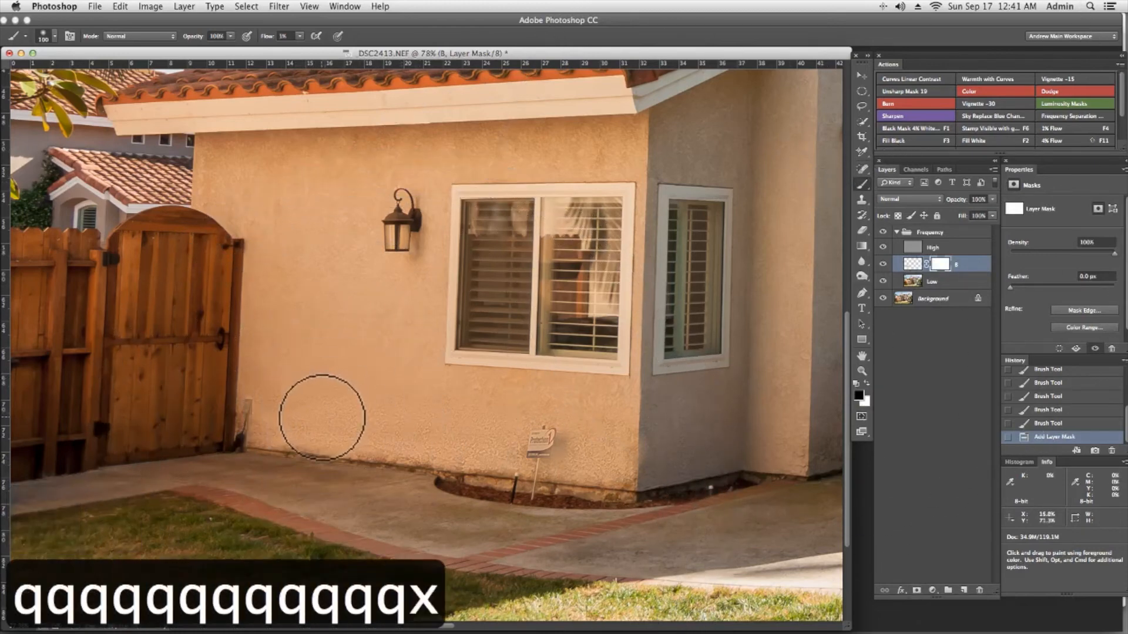
Step: Brush black on the mask along the lower wall from the gate to the corner at sizes 60 to 70
{"action": "key", "text": "q"}
{"action": "key", "text": "q"}
{"action": "key", "text": "q"}
{"action": "mouse_move", "coordinate": [332, 423]}
{"action": "left_mouse_down"}
{"action": "mouse_move", "coordinate": [396, 396]}
{"action": "mouse_move", "coordinate": [257, 434]}
{"action": "left_mouse_up"}
{"action": "key", "text": "q"}
{"action": "left_click_drag", "start_coordinate": [324, 442], "coordinate": [567, 450]}
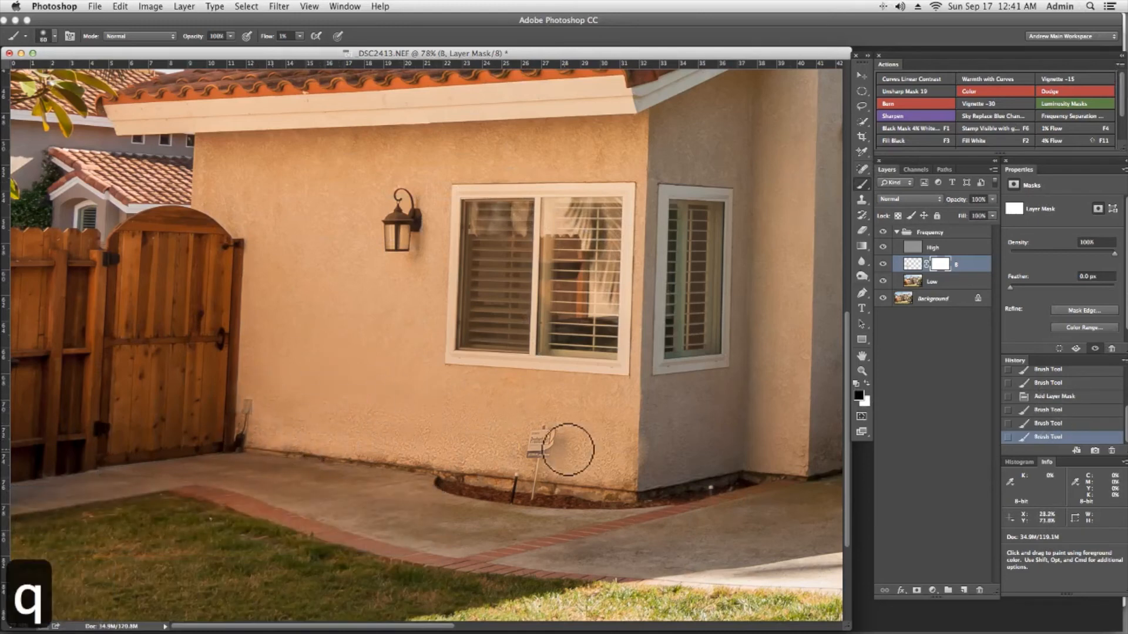
{"action": "key", "text": "w"}
{"action": "left_click_drag", "start_coordinate": [483, 446], "coordinate": [700, 456]}
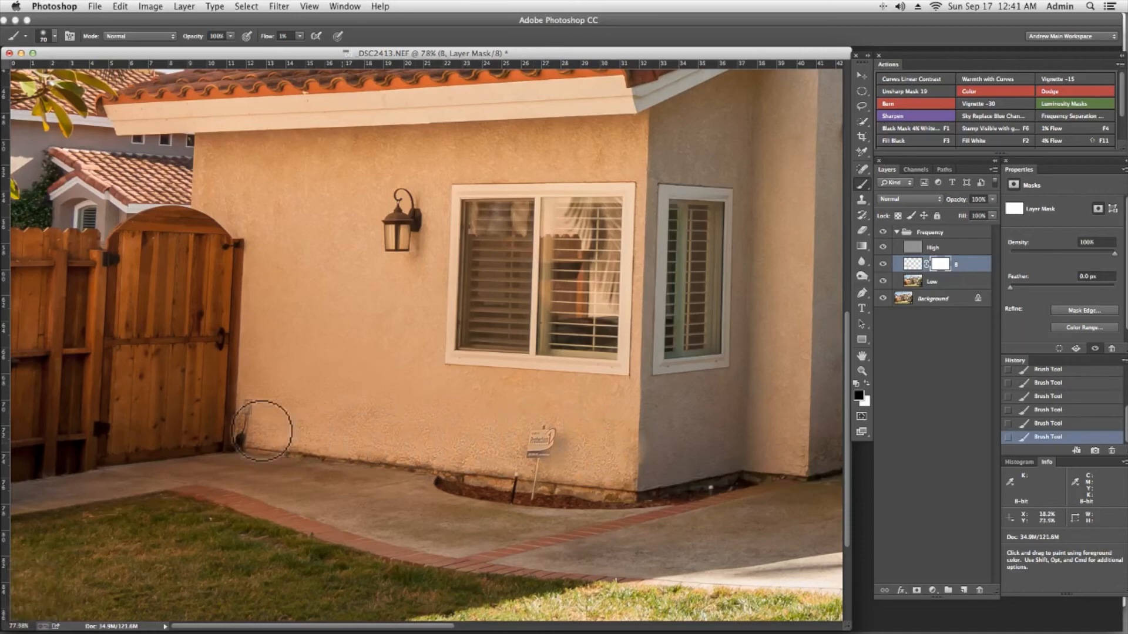
Step: Create a new empty layer above High inside the Frequency group for retouching the lower wall
{"action": "key", "text": "super+1"}
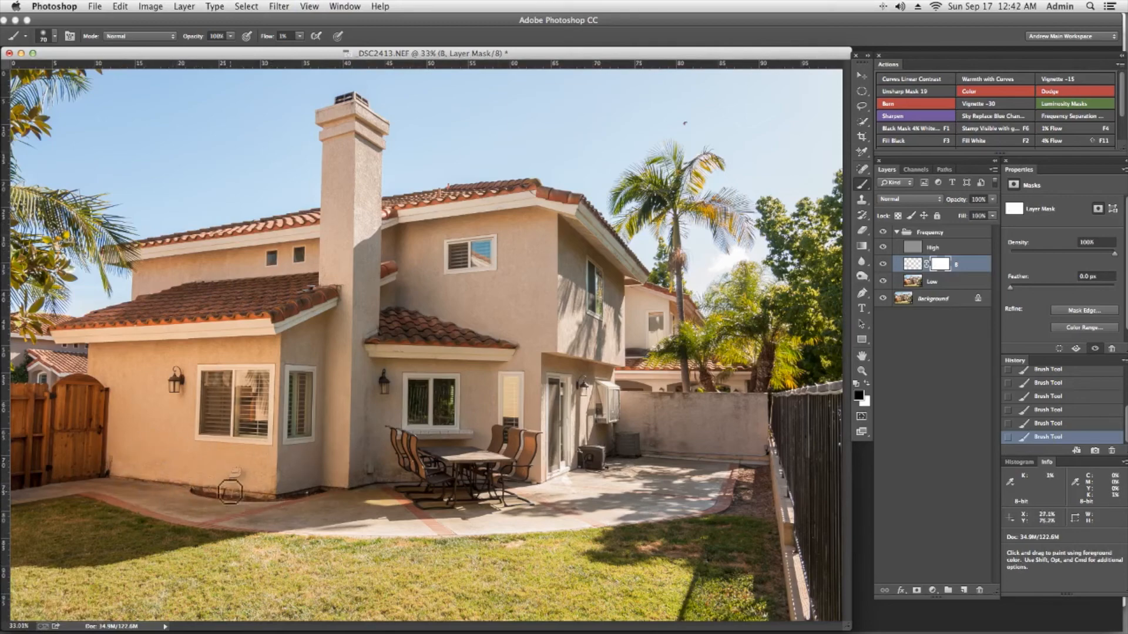
{"action": "key", "text": "z"}
{"action": "left_click_drag", "start_coordinate": [151, 473], "coordinate": [290, 491]}
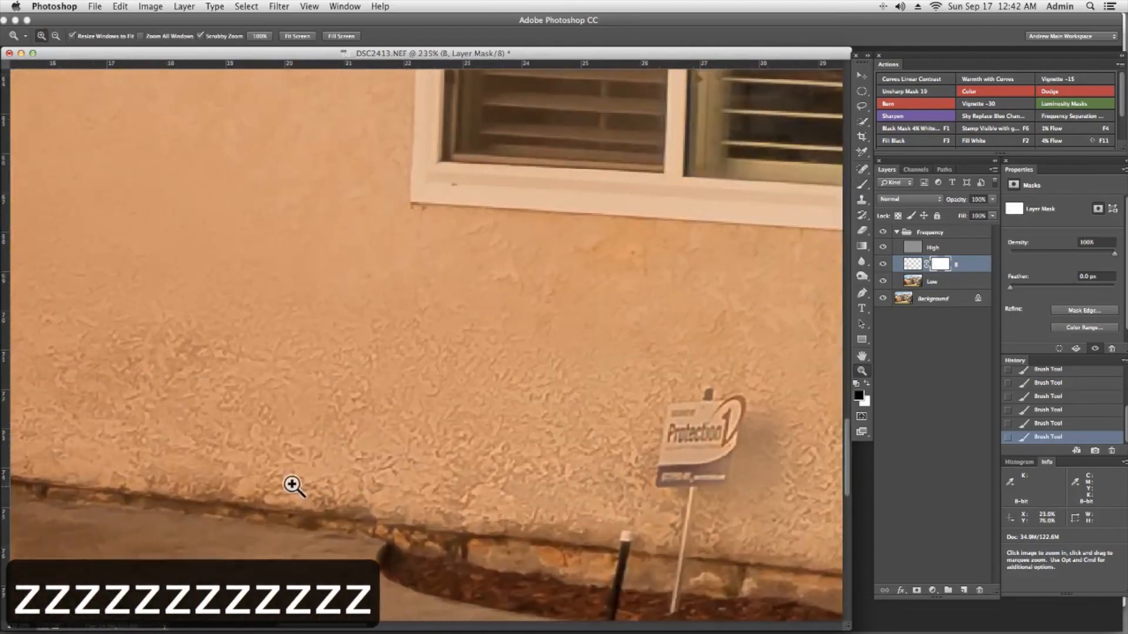
{"action": "key", "text": "space"}
{"action": "left_click_drag", "start_coordinate": [183, 432], "coordinate": [466, 403]}
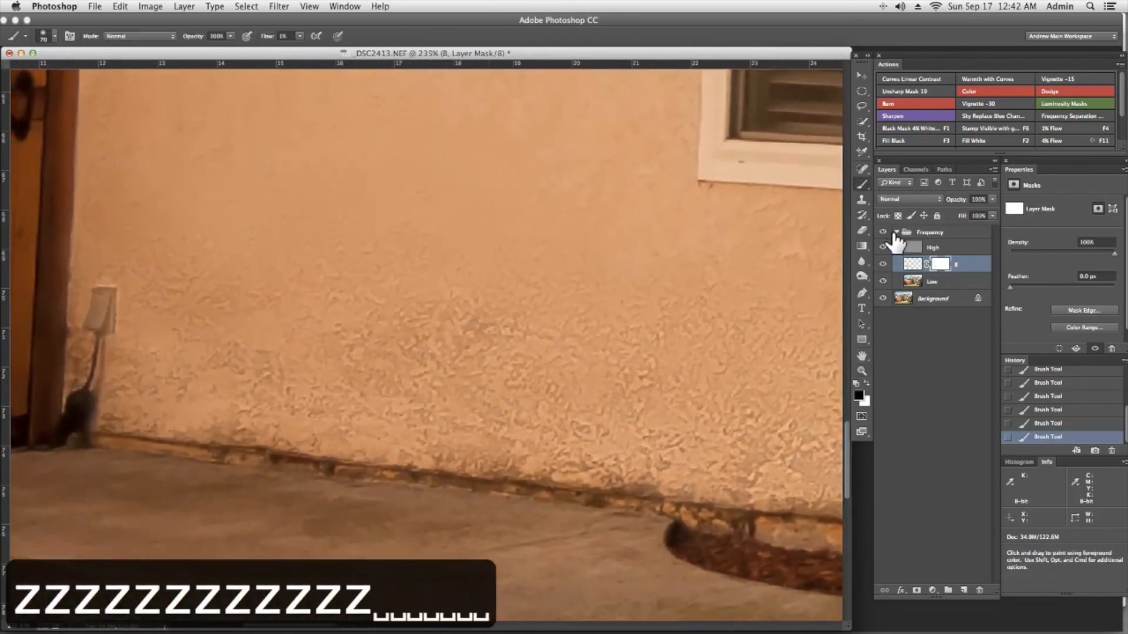
{"action": "left_click", "coordinate": [893, 233]}
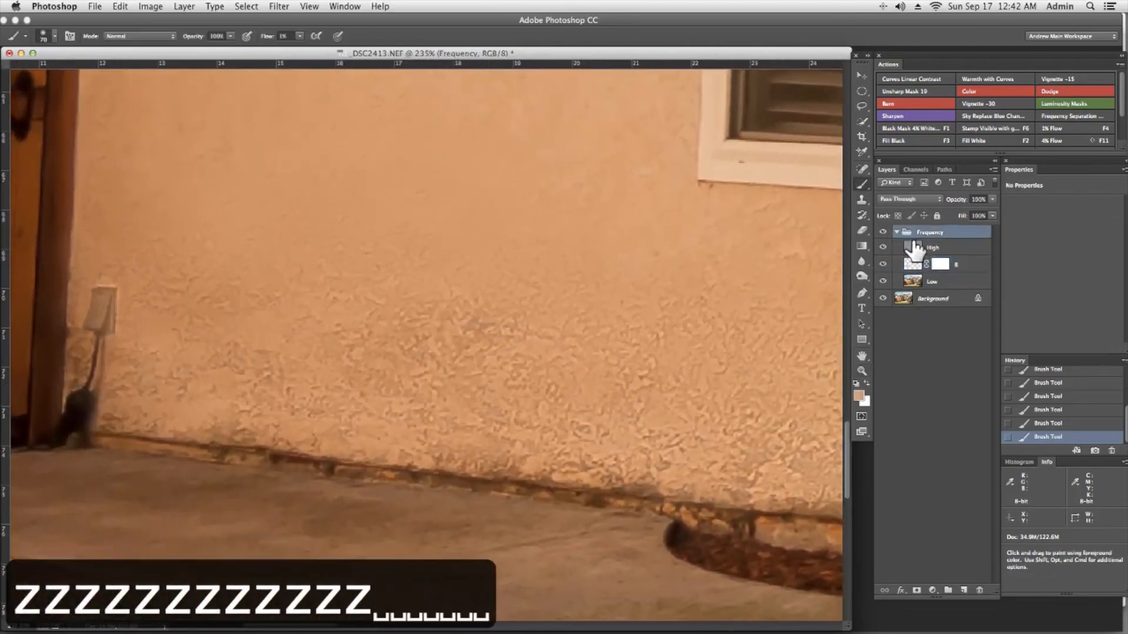
{"action": "left_click", "coordinate": [963, 591]}
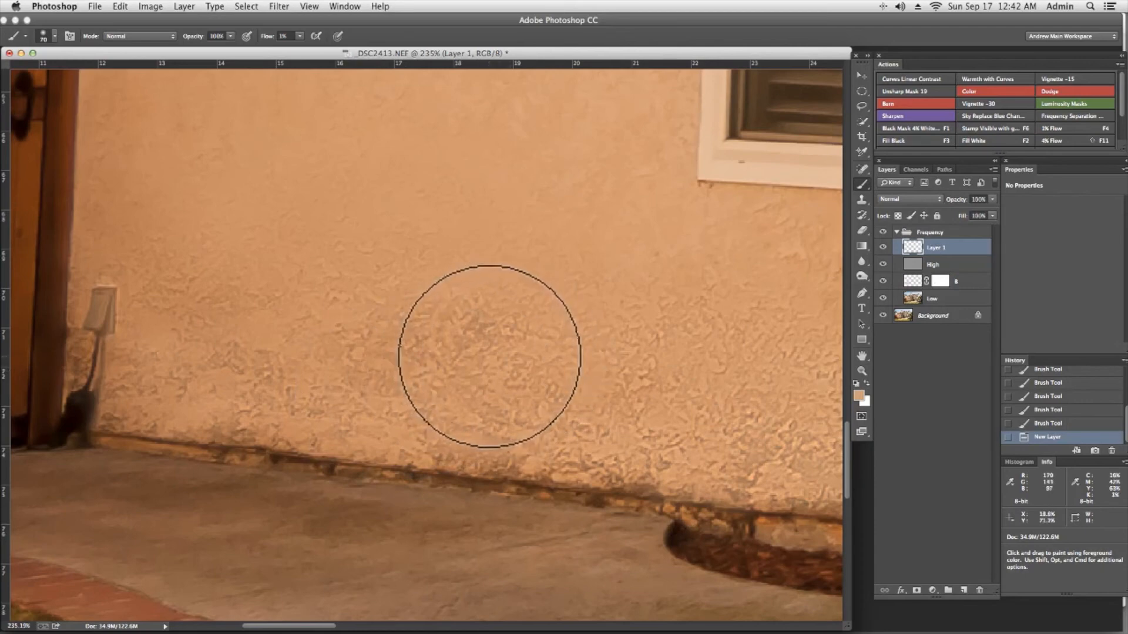
Step: Try to smooth the rough stucco patch above the walkway with the Spot Healing Brush at size 40, and revert it
{"action": "key", "text": "s"}
{"action": "key", "text": "a"}
{"action": "key", "text": "w"}
{"action": "key", "text": "q"}
{"action": "key", "text": "q"}
{"action": "key", "text": "q"}
{"action": "key", "text": "q"}
{"action": "key", "text": "q"}
{"action": "key", "text": "q"}
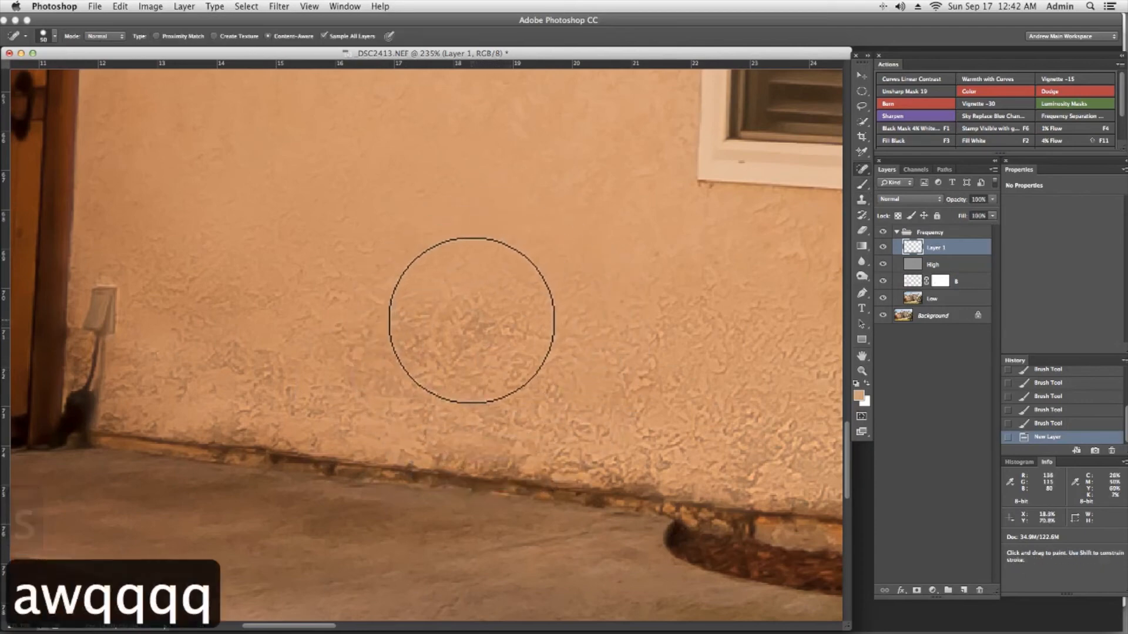
{"action": "left_click_drag", "start_coordinate": [442, 330], "coordinate": [581, 359]}
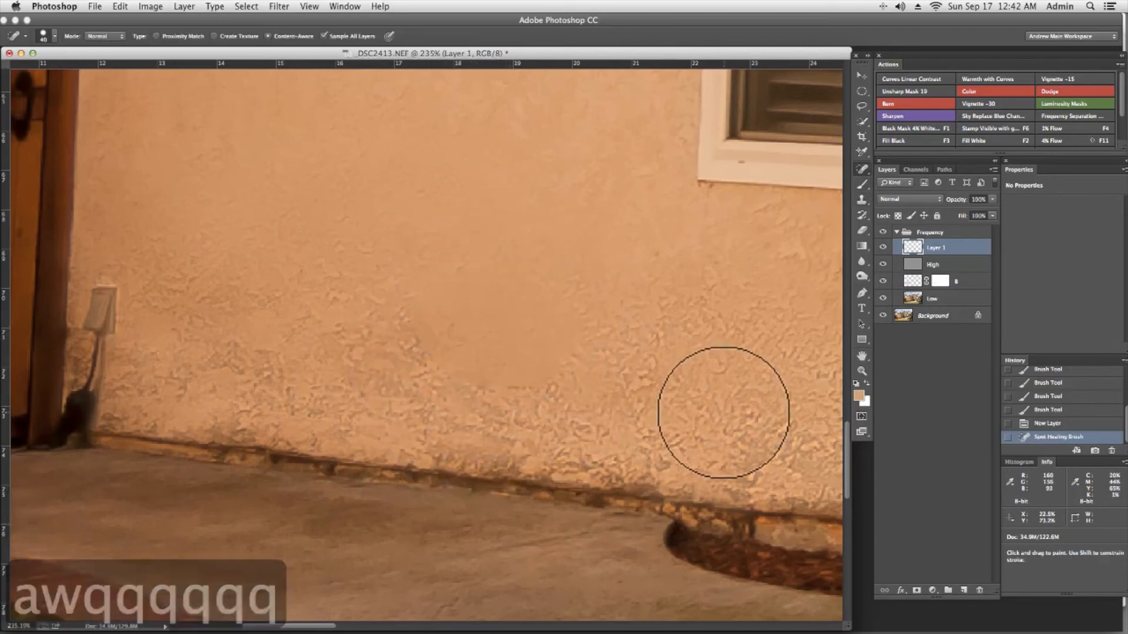
{"action": "left_click_drag", "start_coordinate": [444, 334], "coordinate": [532, 332]}
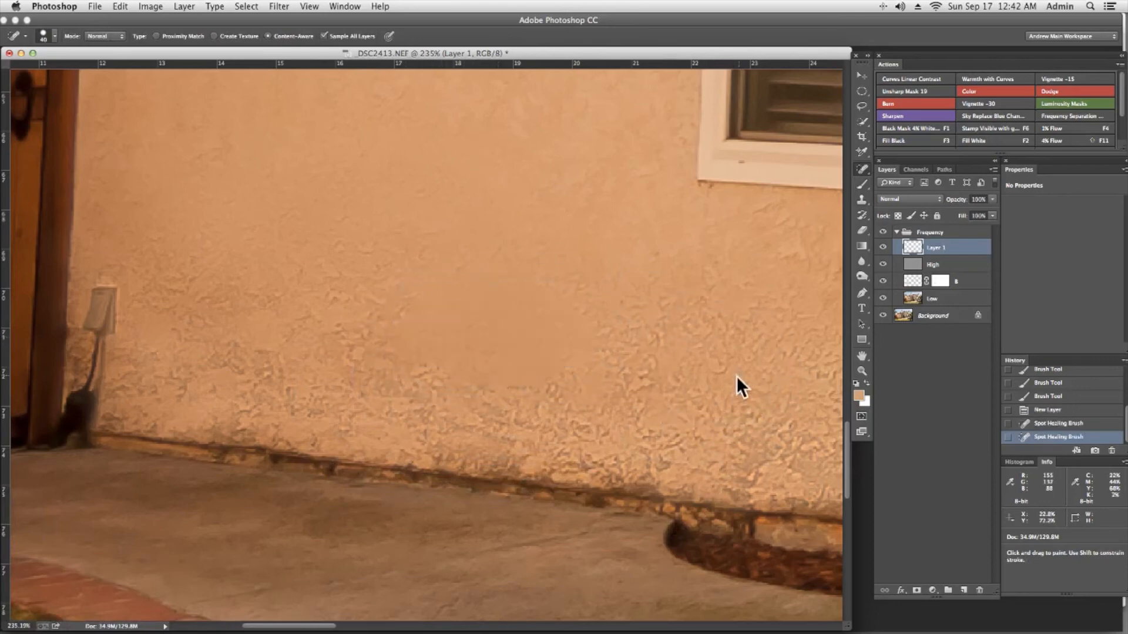
{"action": "left_click", "coordinate": [1057, 410]}
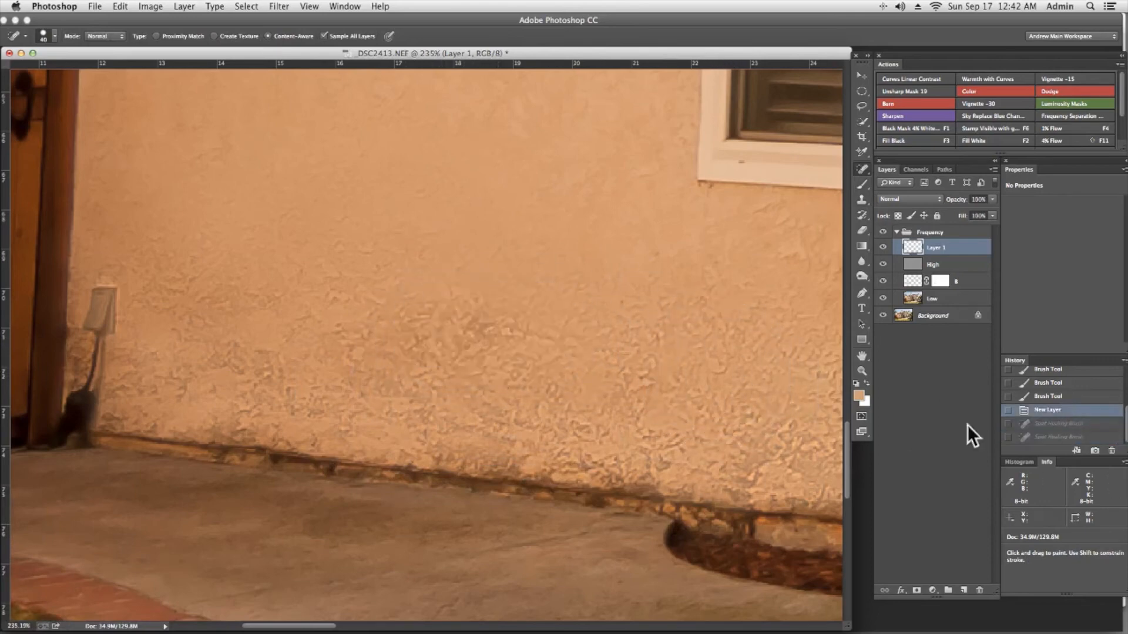
Step: Clone neighbouring stucco over the rough patch above the walkway using the Clone Stamp at size 40
{"action": "key", "text": "s"}
{"action": "key", "text": "w"}
{"action": "key", "text": "w"}
{"action": "key", "text": "w"}
{"action": "key", "text": "w"}
{"action": "key", "text": "w"}
{"action": "key", "text": "w"}
{"action": "key", "text": "w"}
{"action": "key", "text": "w"}
{"action": "key", "text": "w"}
{"action": "key", "text": "w"}
{"action": "key", "text": "w"}
{"action": "key", "text": "w"}
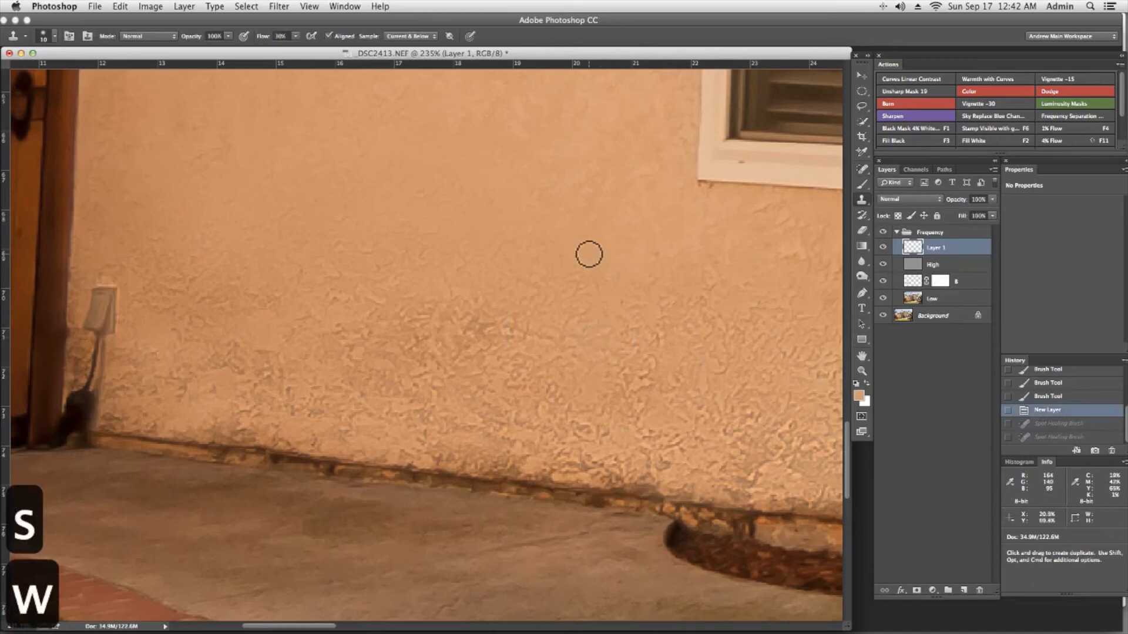
{"action": "key", "text": "q"}
{"action": "key", "text": "q"}
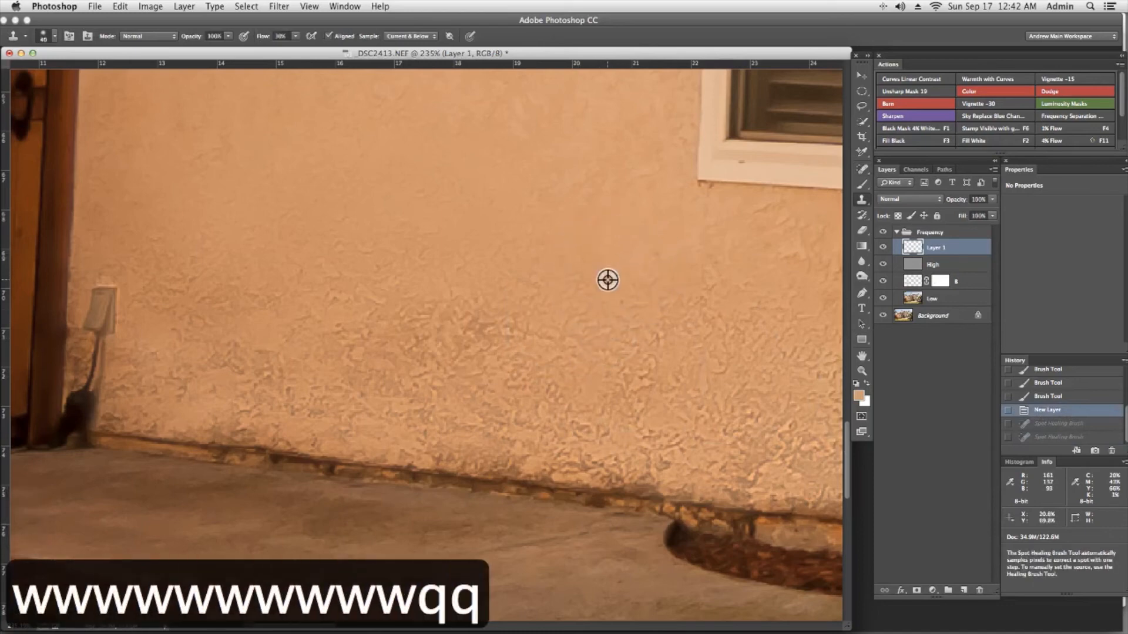
{"action": "left_click", "coordinate": [440, 336], "text": "alt"}
{"action": "mouse_move", "coordinate": [494, 326]}
{"action": "left_mouse_down"}
{"action": "mouse_move", "coordinate": [466, 344]}
{"action": "mouse_move", "coordinate": [421, 322]}
{"action": "mouse_move", "coordinate": [517, 300]}
{"action": "mouse_move", "coordinate": [521, 355]}
{"action": "left_mouse_up"}
Step: Clone clean stucco over the outlet box and its cable beside the gate, reducing the stamp to size 9
{"action": "left_click_drag", "start_coordinate": [308, 319], "coordinate": [466, 290]}
{"action": "key", "text": "q"}
{"action": "key", "text": "q"}
{"action": "key", "text": "q"}
{"action": "key", "text": "q"}
{"action": "key", "text": "q"}
{"action": "key", "text": "q"}
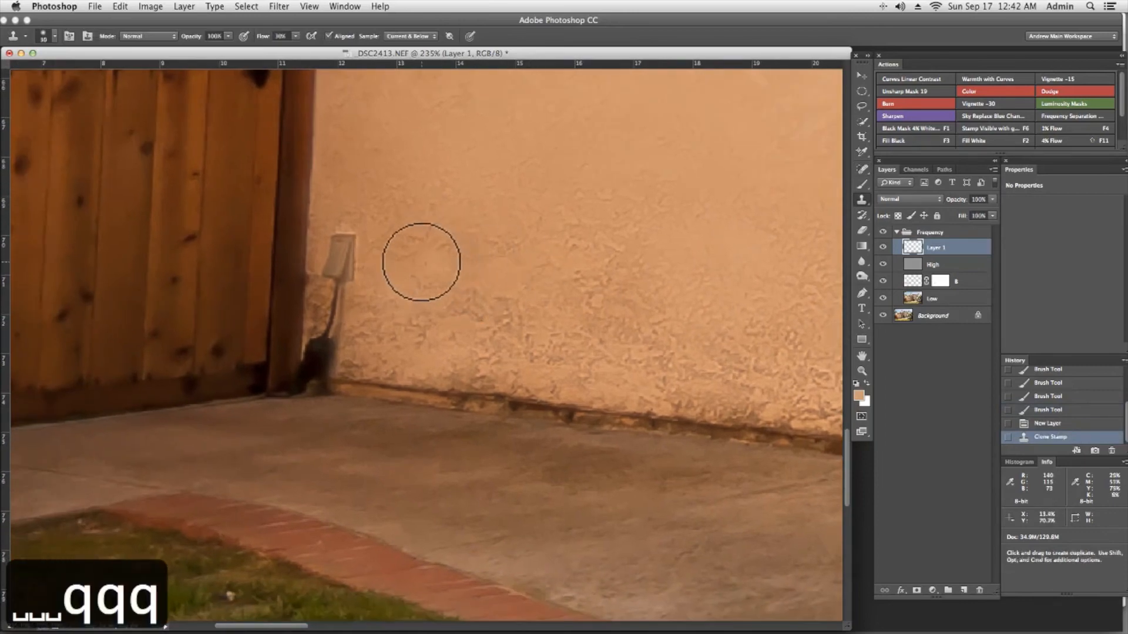
{"action": "key", "text": "q"}
{"action": "left_click", "coordinate": [361, 238], "text": "alt"}
{"action": "mouse_move", "coordinate": [344, 241]}
{"action": "left_mouse_down"}
{"action": "mouse_move", "coordinate": [327, 305]}
{"action": "mouse_move", "coordinate": [347, 227]}
{"action": "left_mouse_up"}
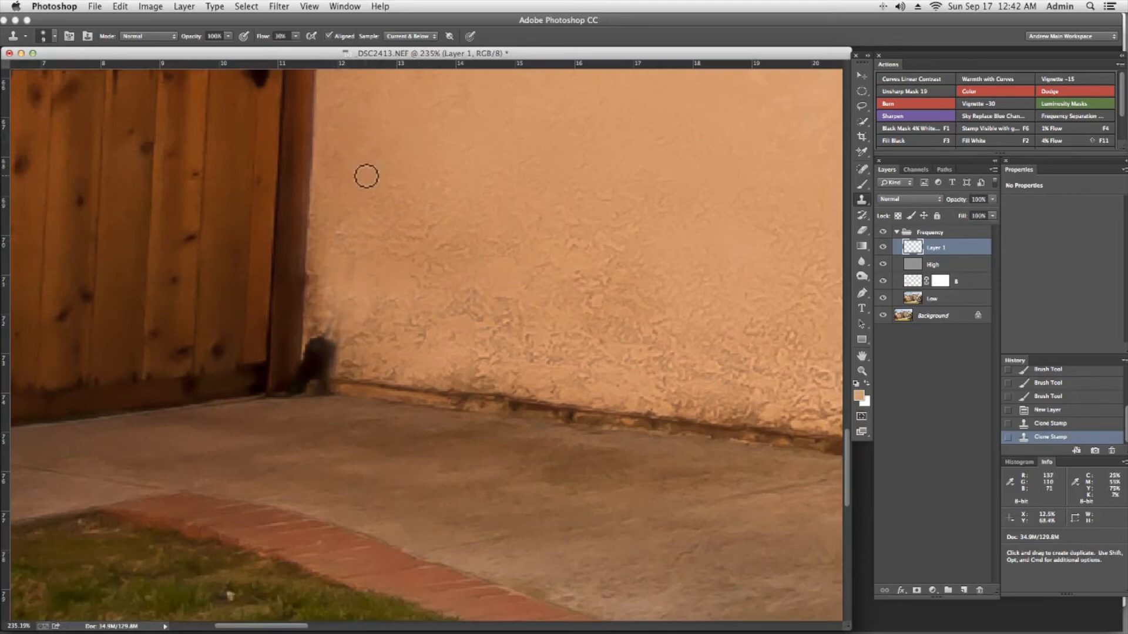
Step: Clone out the security sign and its post above the mulch bed using the Clone Stamp at size 25
{"action": "left_click_drag", "start_coordinate": [533, 272], "coordinate": [272, 217]}
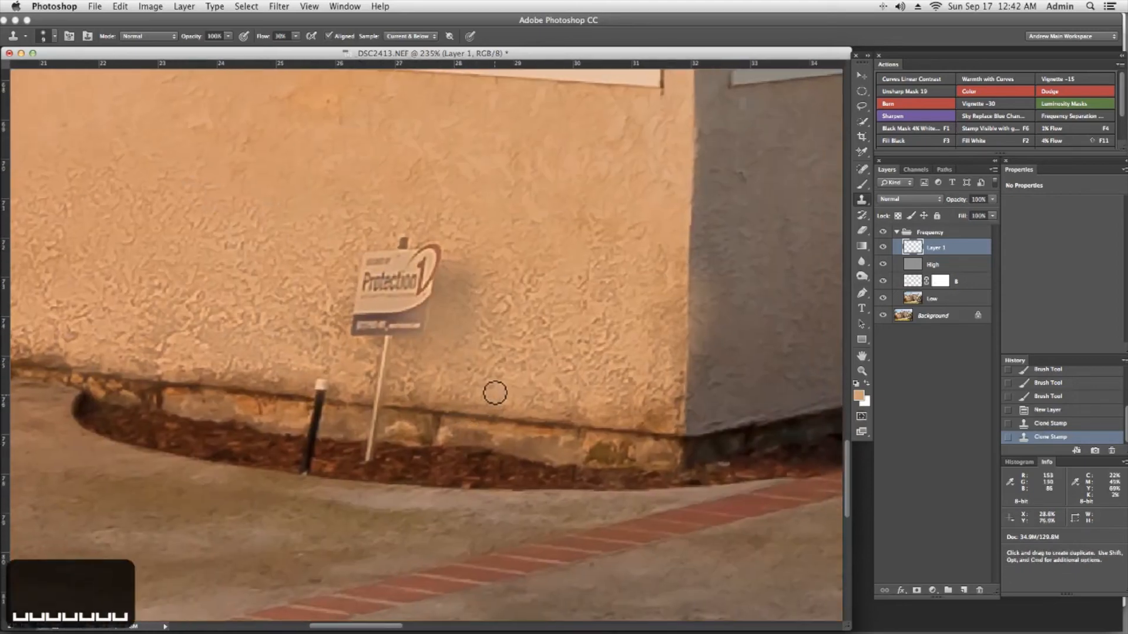
{"action": "key", "text": "w"}
{"action": "key", "text": "w"}
{"action": "key", "text": "w"}
{"action": "key", "text": "w"}
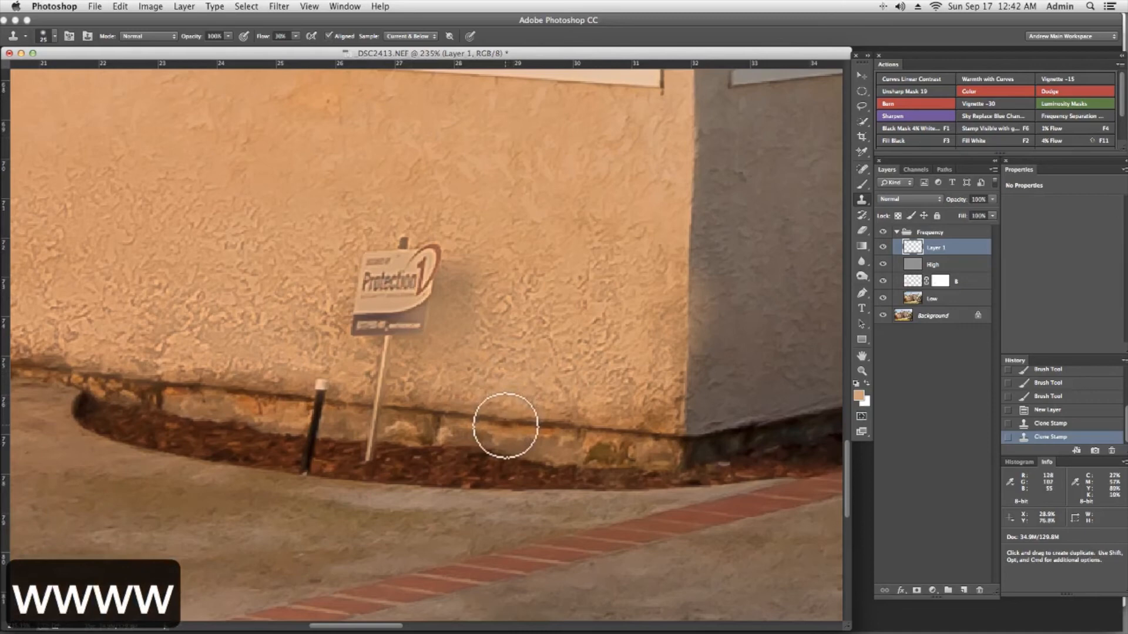
{"action": "left_click", "coordinate": [504, 422], "text": "alt"}
{"action": "mouse_move", "coordinate": [386, 404]}
{"action": "left_mouse_down"}
{"action": "mouse_move", "coordinate": [374, 408]}
{"action": "mouse_move", "coordinate": [361, 337]}
{"action": "mouse_move", "coordinate": [428, 284]}
{"action": "mouse_move", "coordinate": [458, 231]}
{"action": "left_mouse_up"}
{"action": "left_click_drag", "start_coordinate": [355, 325], "coordinate": [378, 371]}
{"action": "left_click", "coordinate": [539, 421], "text": "alt"}
{"action": "mouse_move", "coordinate": [445, 415]}
{"action": "left_mouse_down"}
{"action": "mouse_move", "coordinate": [523, 267]}
{"action": "mouse_move", "coordinate": [423, 309]}
{"action": "left_mouse_up"}
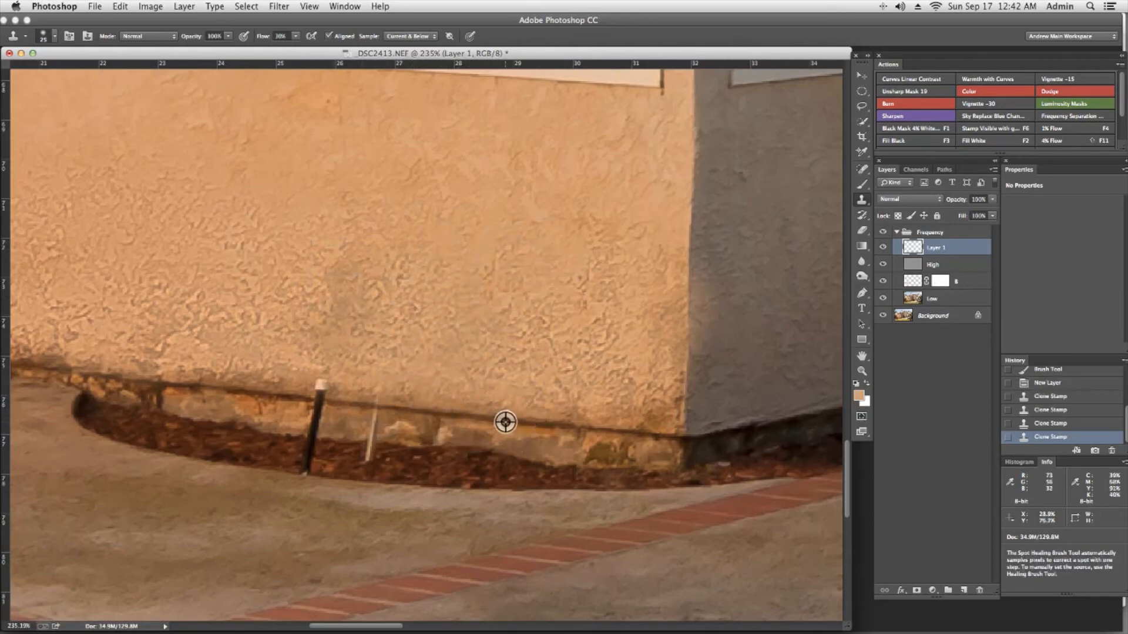
{"action": "mouse_move", "coordinate": [375, 406]}
{"action": "left_mouse_down"}
{"action": "mouse_move", "coordinate": [352, 425]}
{"action": "mouse_move", "coordinate": [441, 410]}
{"action": "left_mouse_up"}
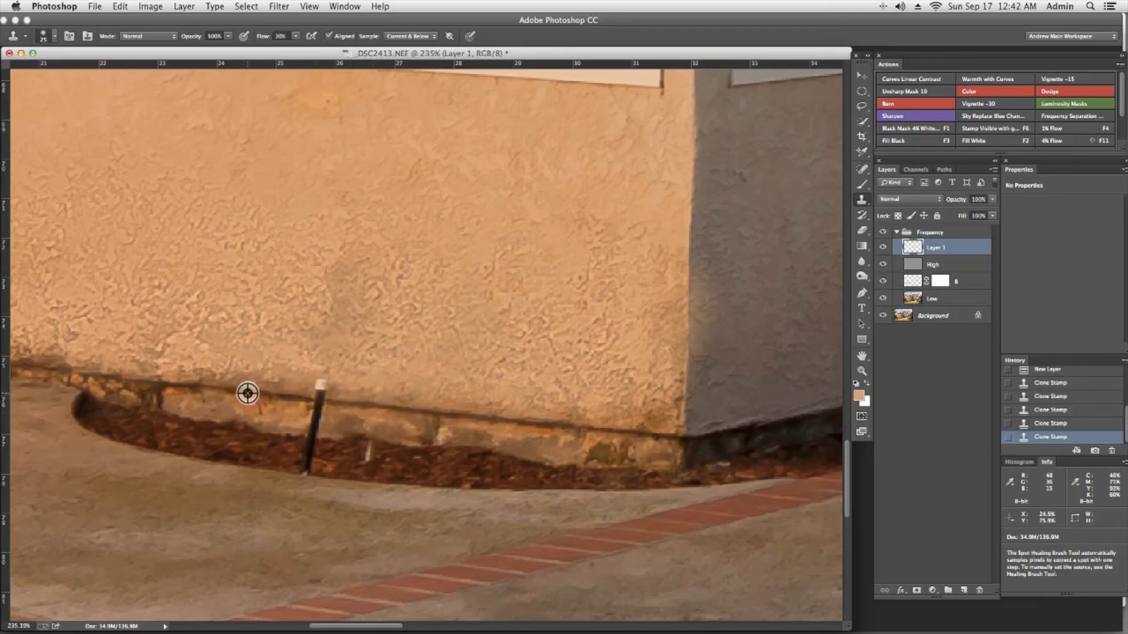
Step: Clone out the black stake and the remaining bit of sign post in the mulch bed, reducing the stamp to size 9
{"action": "mouse_move", "coordinate": [318, 400]}
{"action": "left_mouse_down"}
{"action": "mouse_move", "coordinate": [349, 358]}
{"action": "mouse_move", "coordinate": [371, 291]}
{"action": "mouse_move", "coordinate": [310, 266]}
{"action": "mouse_move", "coordinate": [350, 251]}
{"action": "left_mouse_up"}
{"action": "key", "text": "q"}
{"action": "key", "text": "q"}
{"action": "key", "text": "q"}
{"action": "key", "text": "q"}
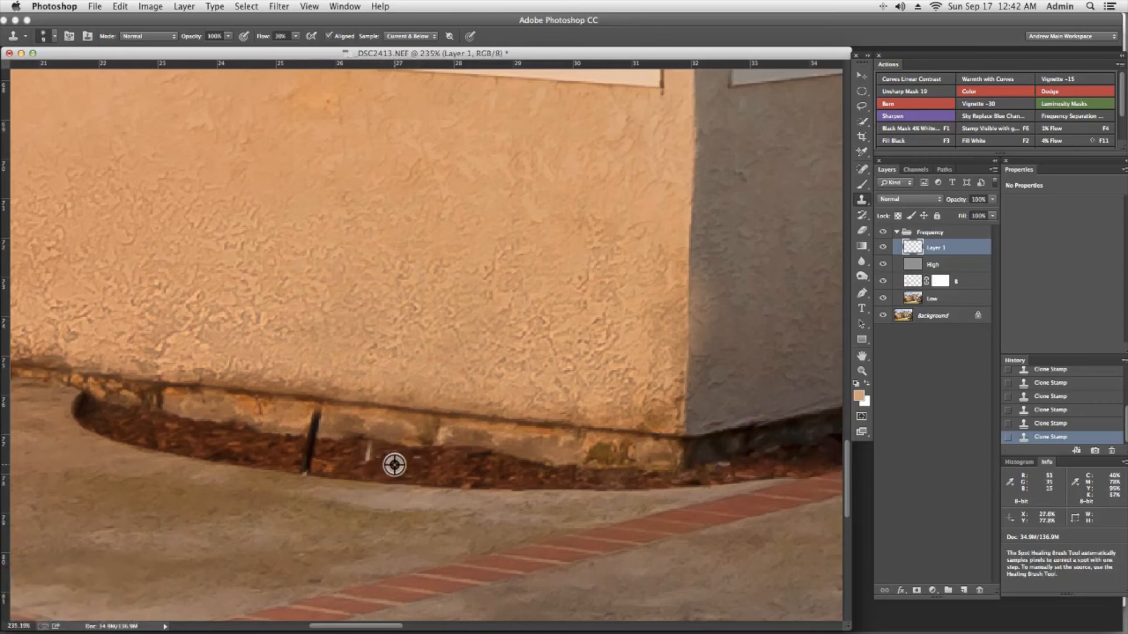
{"action": "left_click", "coordinate": [392, 465], "text": "alt"}
{"action": "left_click", "coordinate": [328, 480], "text": "alt"}
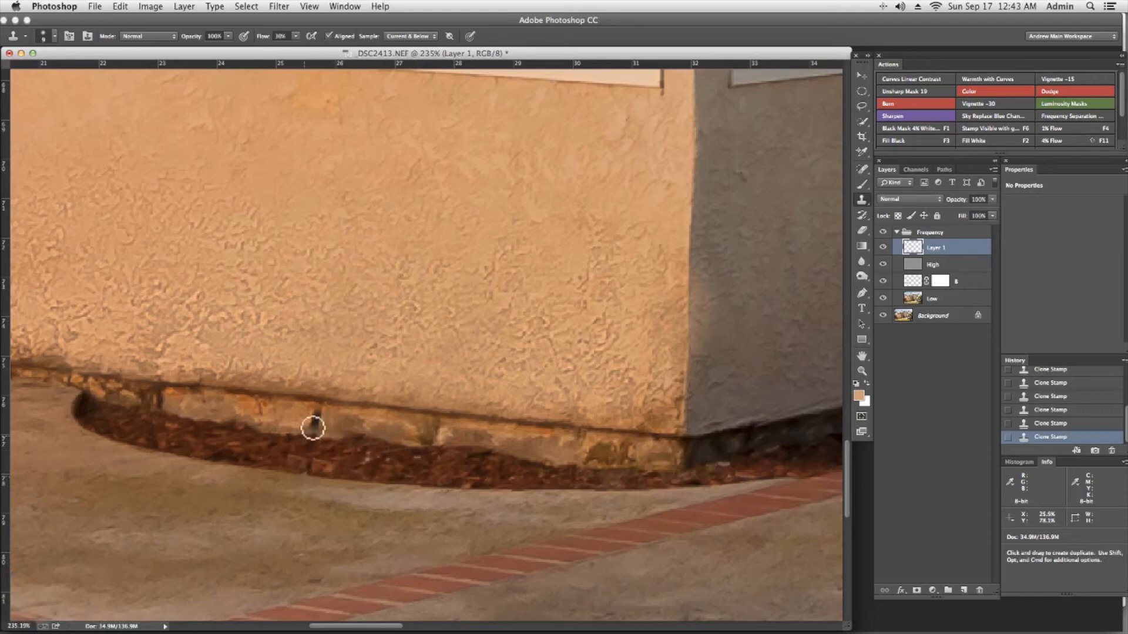
{"action": "left_click", "coordinate": [257, 428], "text": "alt"}
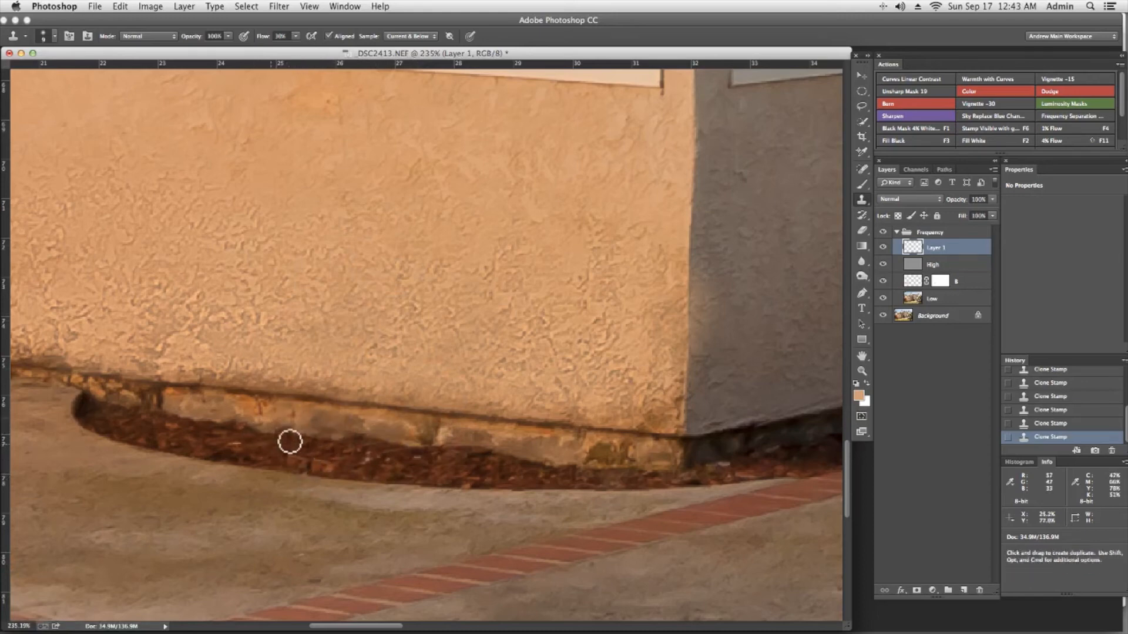
Step: Move Layer 1 above the Frequency group, and group both together to compare the retouching with the original
{"action": "key", "text": "super+1"}
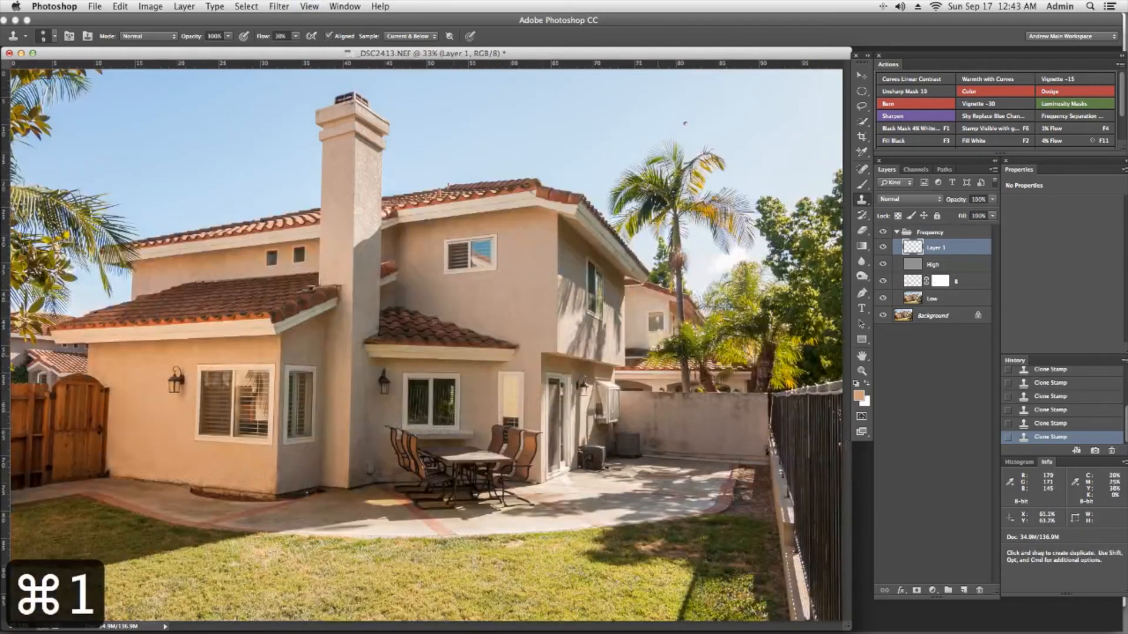
{"action": "left_click_drag", "start_coordinate": [948, 250], "coordinate": [947, 224]}
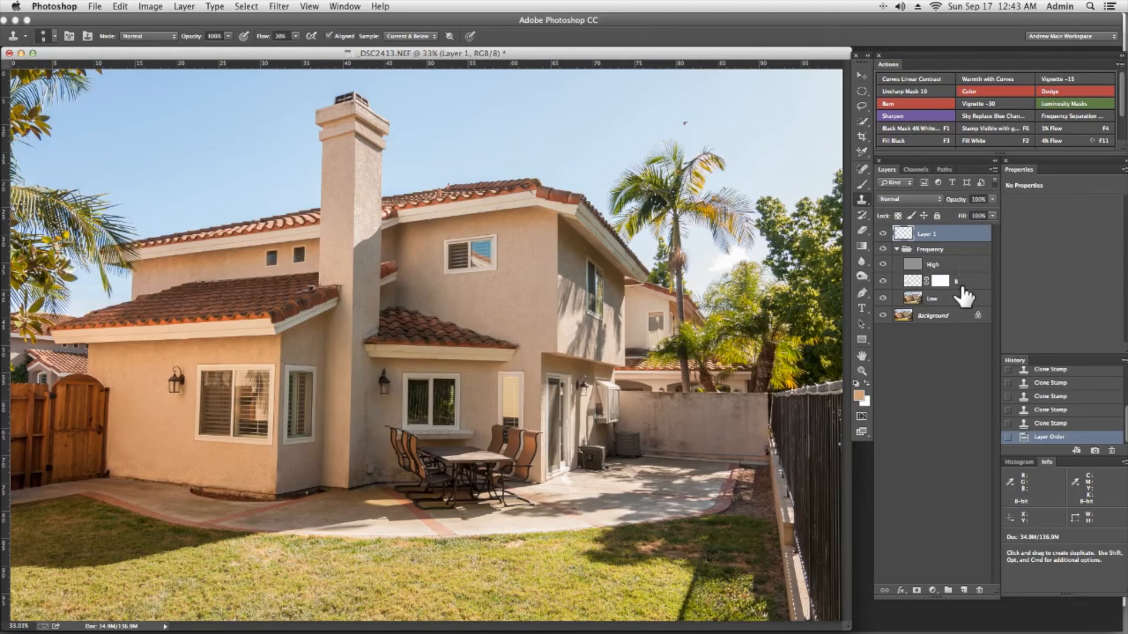
{"action": "left_click", "coordinate": [963, 298], "text": "shift"}
{"action": "key", "text": "super+g"}
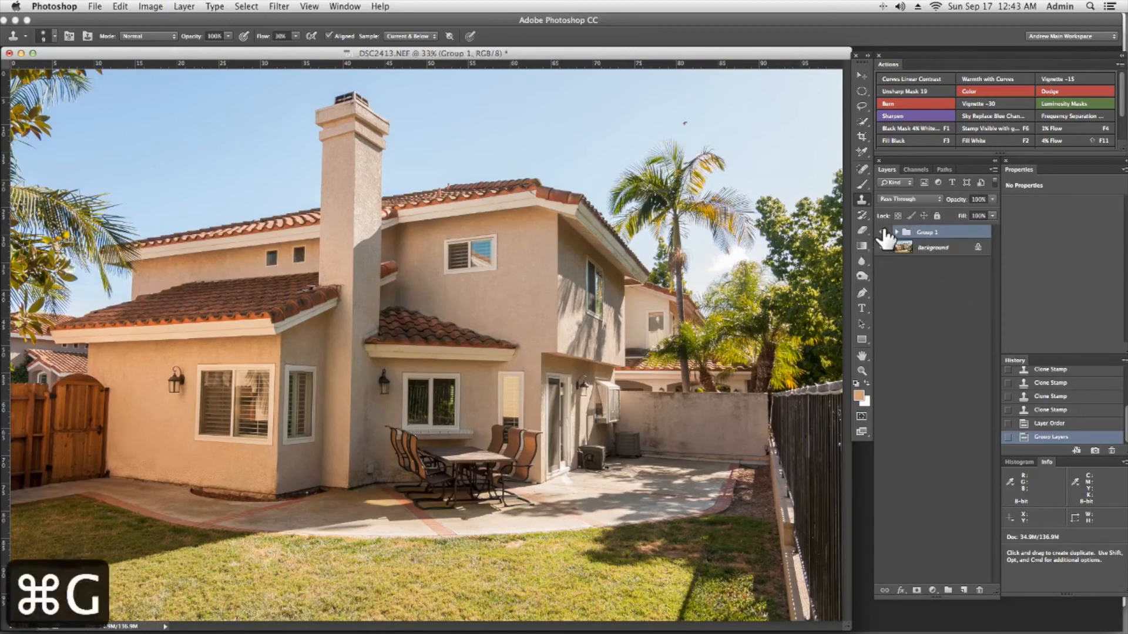
{"action": "left_click", "coordinate": [884, 233]}
{"action": "left_click", "coordinate": [883, 233]}
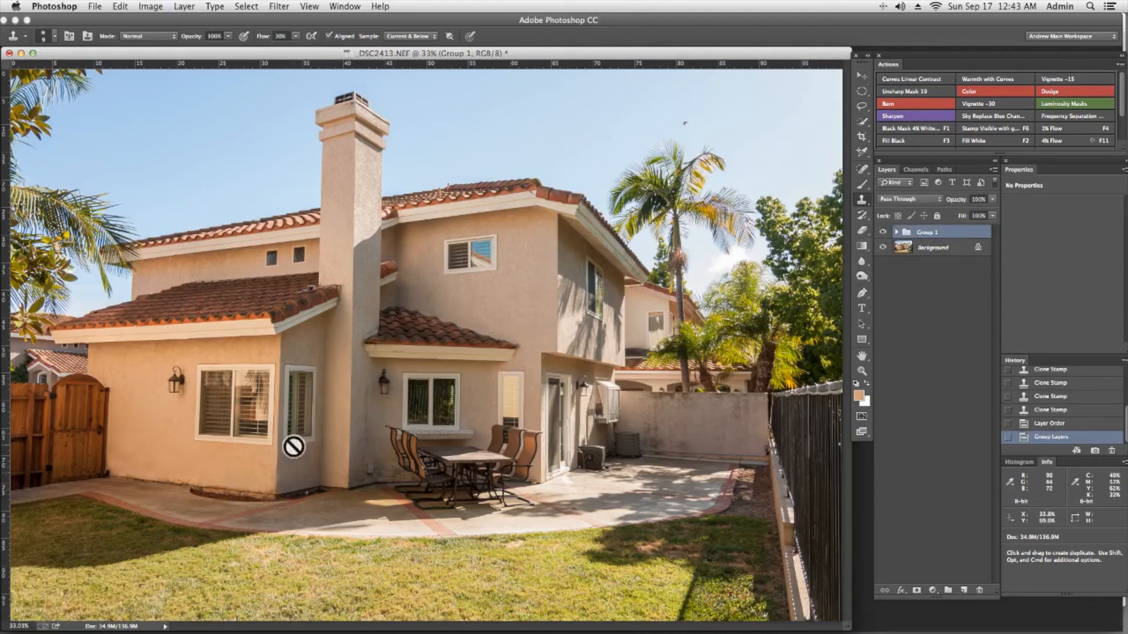
Step: Compare the retouching with the original by hiding and showing Group 1, and expand it to select layer B
{"action": "left_click", "coordinate": [883, 233]}
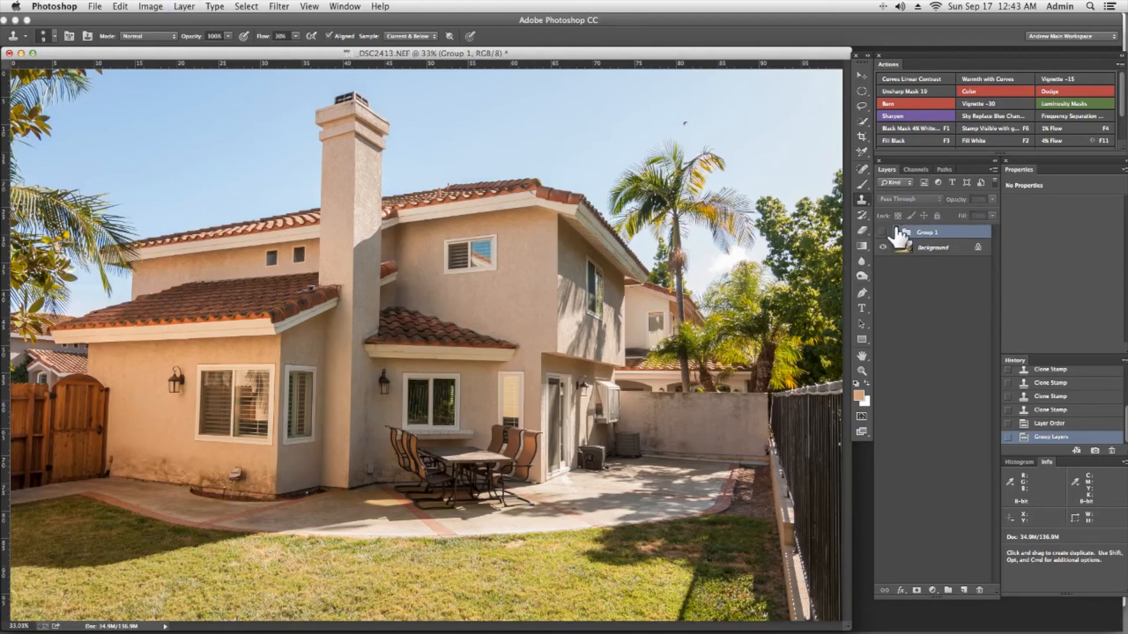
{"action": "left_click", "coordinate": [884, 233]}
{"action": "left_click", "coordinate": [896, 233]}
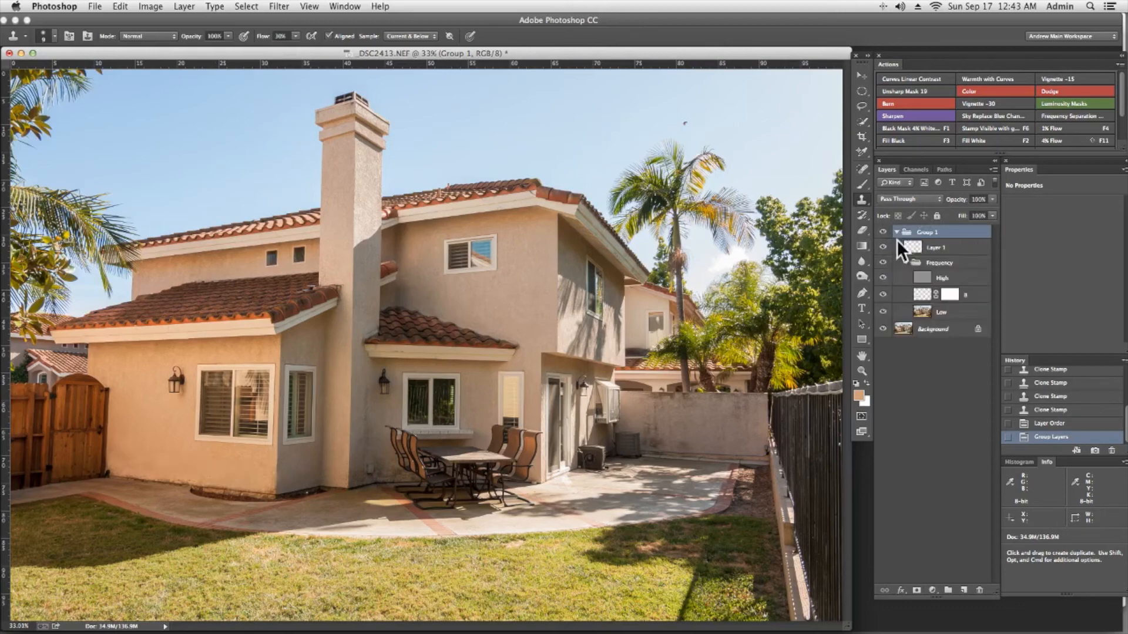
{"action": "left_click", "coordinate": [941, 298]}
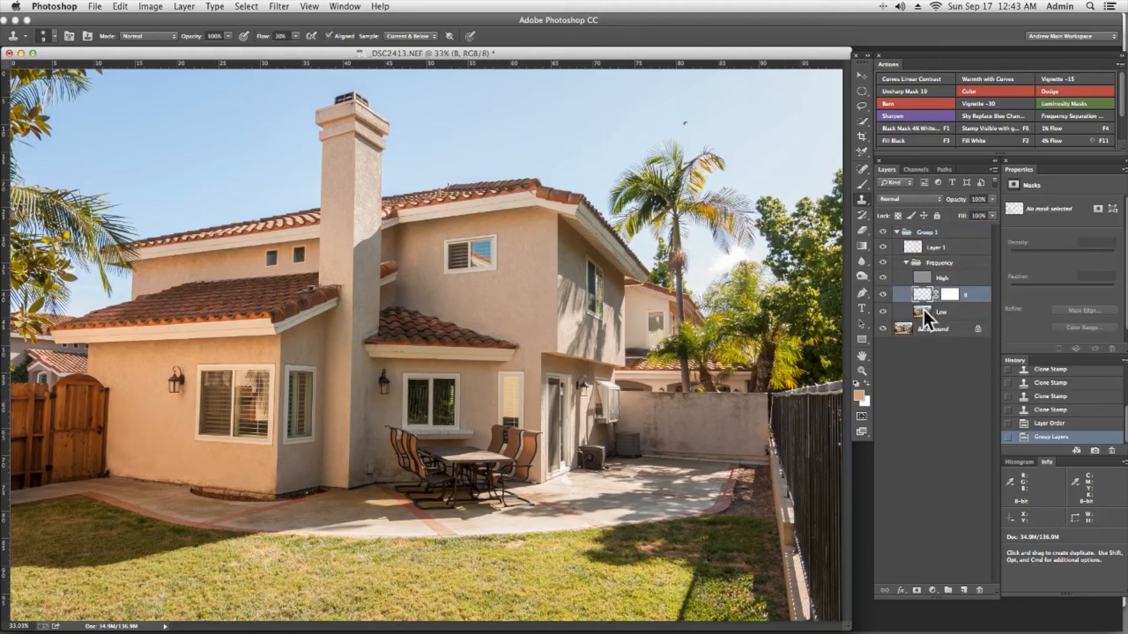
Step: Ready the Brush with the default black and white colours for the lower wall corner beside the narrow window
{"action": "key", "text": "z"}
{"action": "left_click_drag", "start_coordinate": [282, 484], "coordinate": [302, 460]}
{"action": "key", "text": "b"}
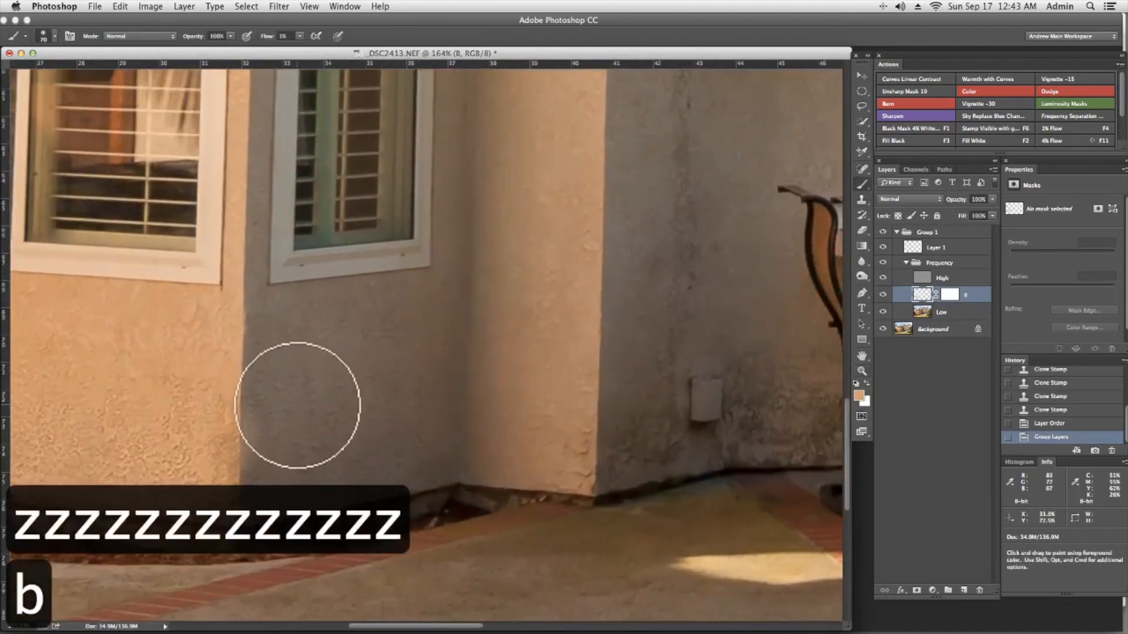
{"action": "key", "text": "q"}
{"action": "key", "text": "q"}
{"action": "key", "text": "q"}
{"action": "key", "text": "q"}
{"action": "key", "text": "x"}
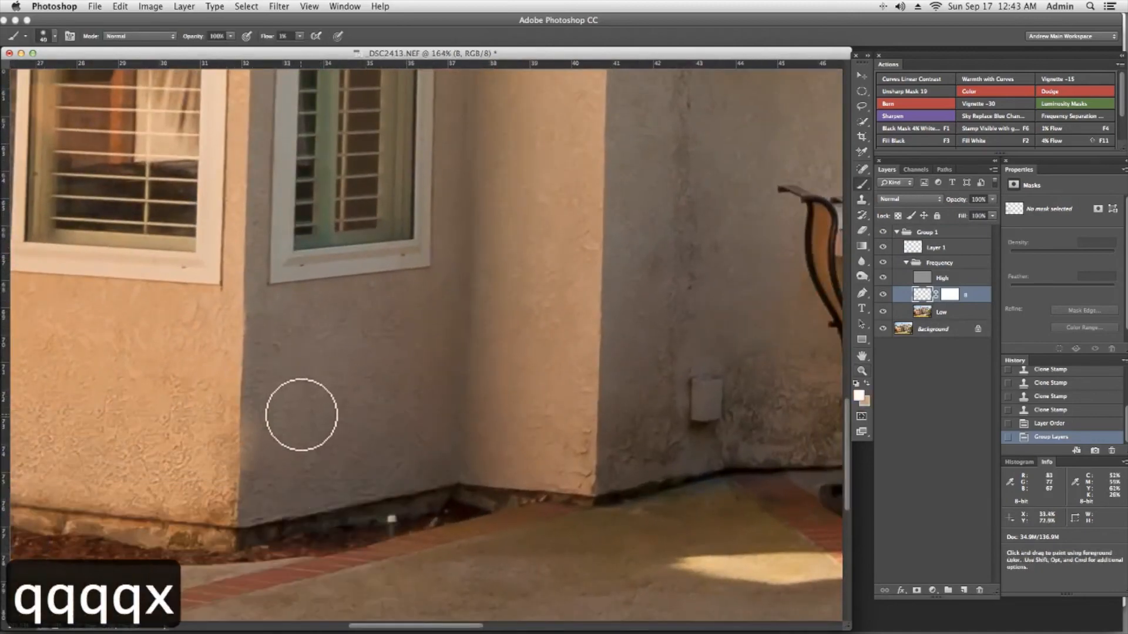
{"action": "key", "text": "d"}
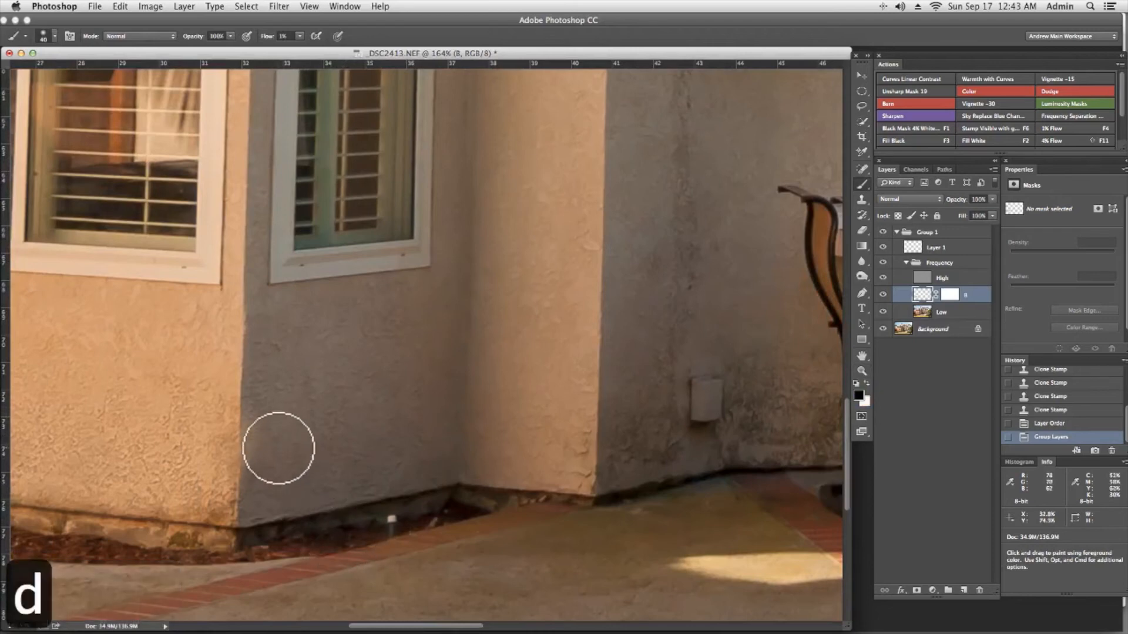
Step: Try to paint black on layer B along the wall corner with a size 15 brush, and revert to the Group Layers state
{"action": "key", "text": "q"}
{"action": "key", "text": "q"}
{"action": "key", "text": "q"}
{"action": "key", "text": "q"}
{"action": "key", "text": "q"}
{"action": "key", "text": "q"}
{"action": "key", "text": "q"}
{"action": "key", "text": "w"}
{"action": "key", "text": "w"}
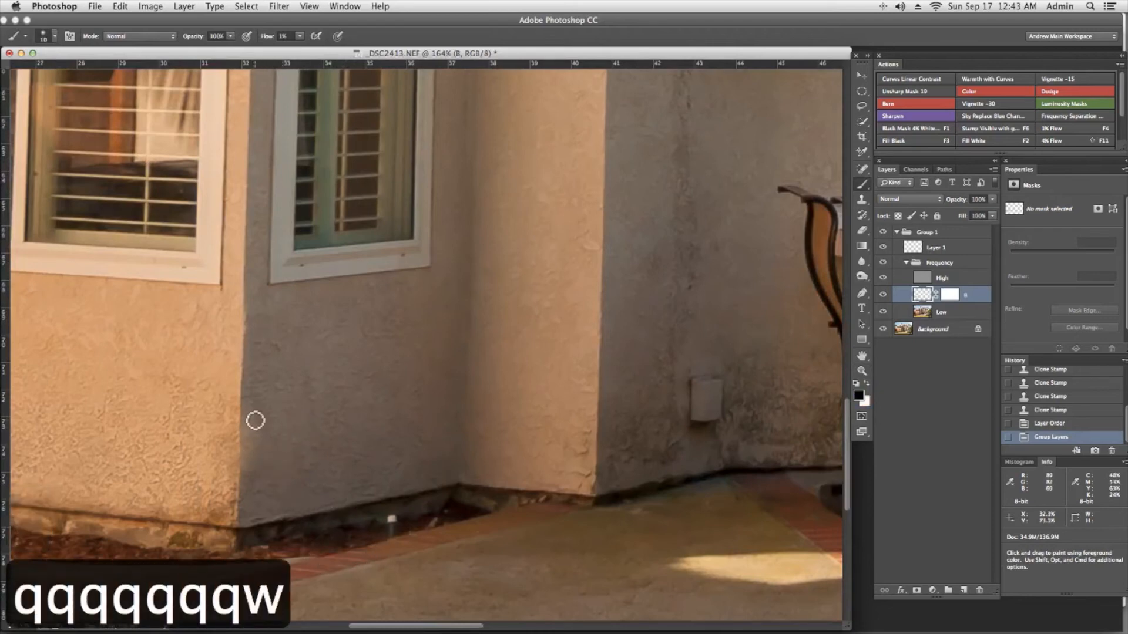
{"action": "key", "text": "b"}
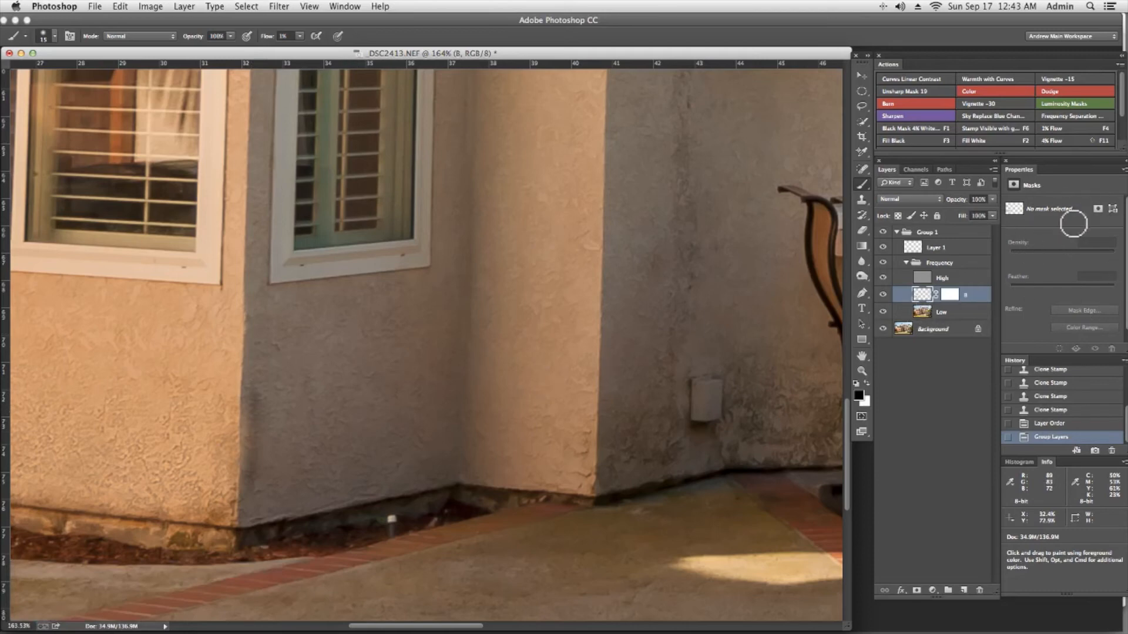
{"action": "left_click", "coordinate": [1077, 424]}
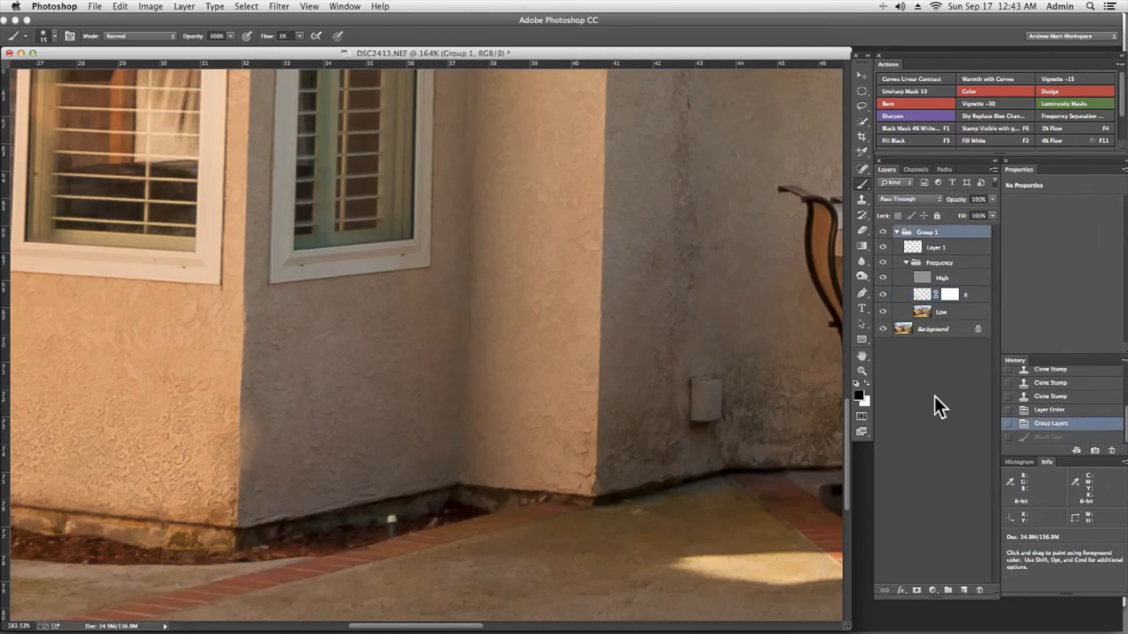
Step: Paint black on layer B's mask along the wall corner below the narrow window, using brush sizes 10 and 15 at 1% flow
{"action": "left_click", "coordinate": [952, 296]}
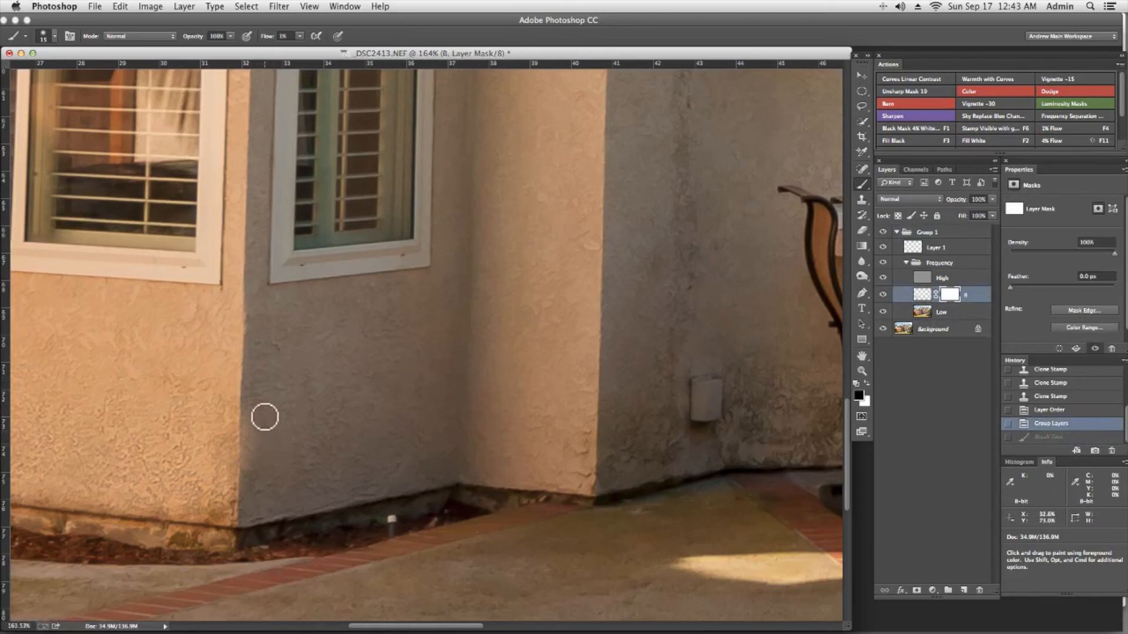
{"action": "key", "text": "w"}
{"action": "key", "text": "q"}
{"action": "key", "text": "q"}
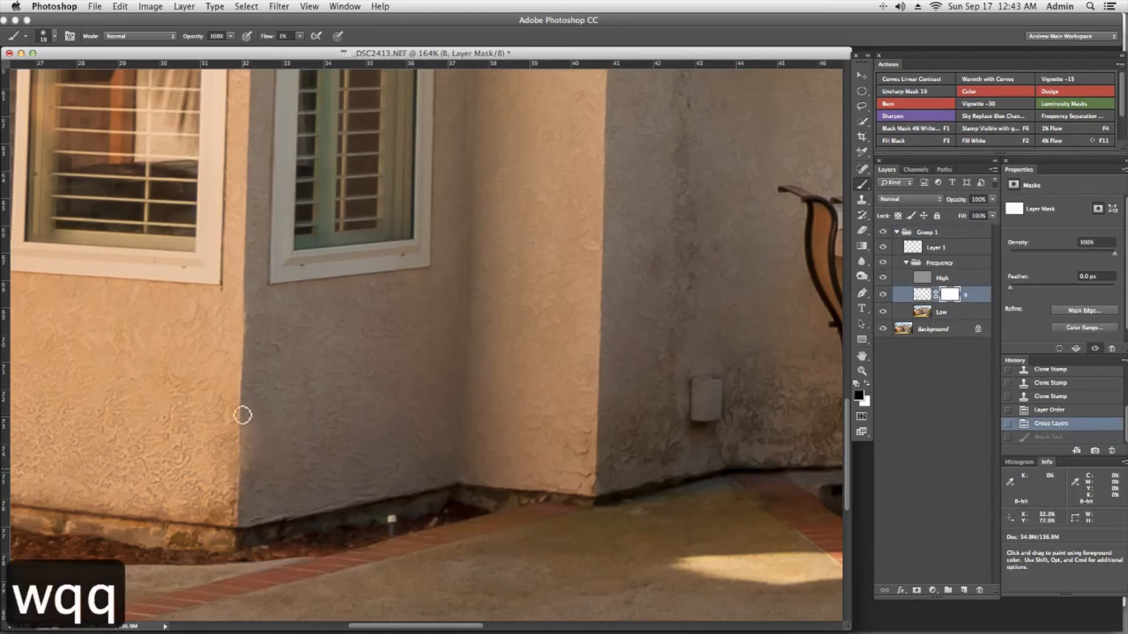
{"action": "left_click_drag", "start_coordinate": [242, 383], "coordinate": [250, 451]}
{"action": "key", "text": "w"}
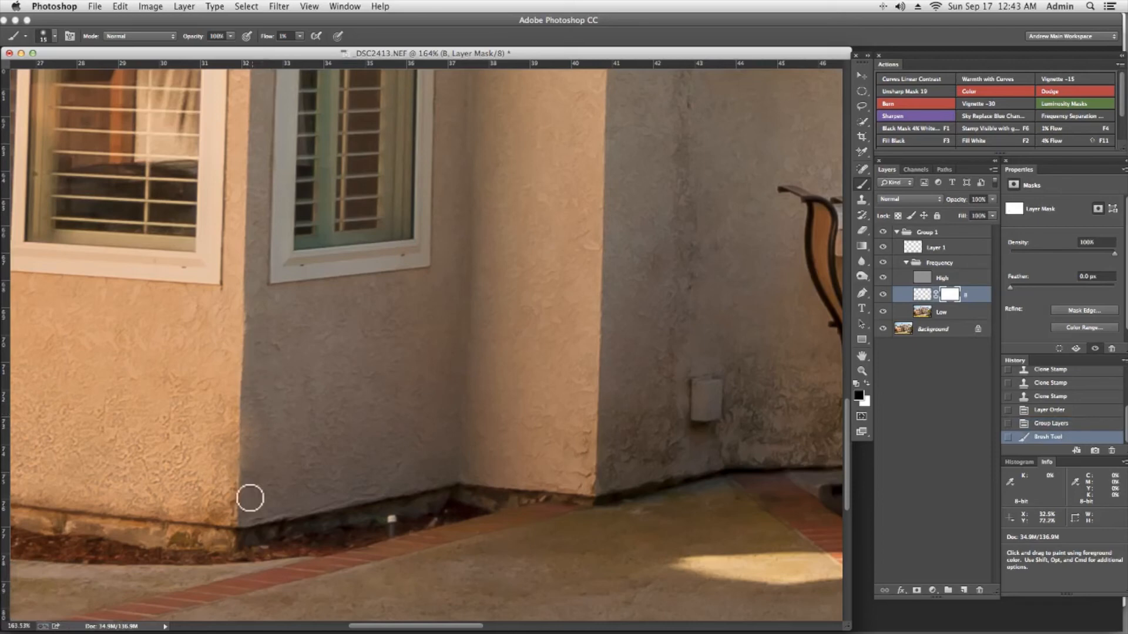
{"action": "left_click", "coordinate": [250, 495]}
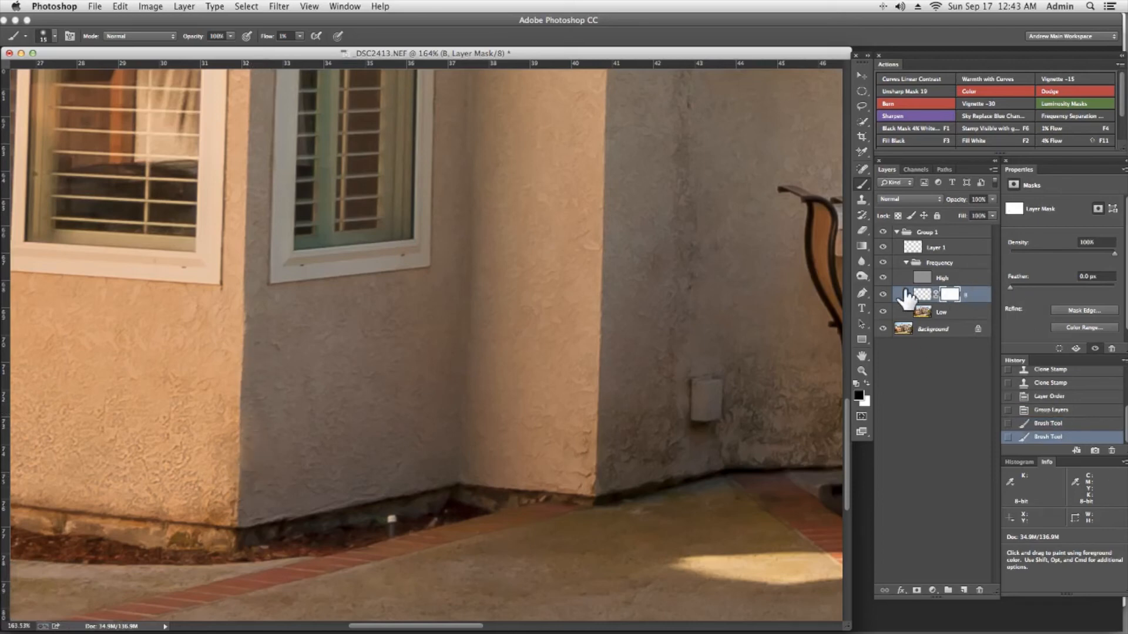
{"action": "key", "text": "super+1"}
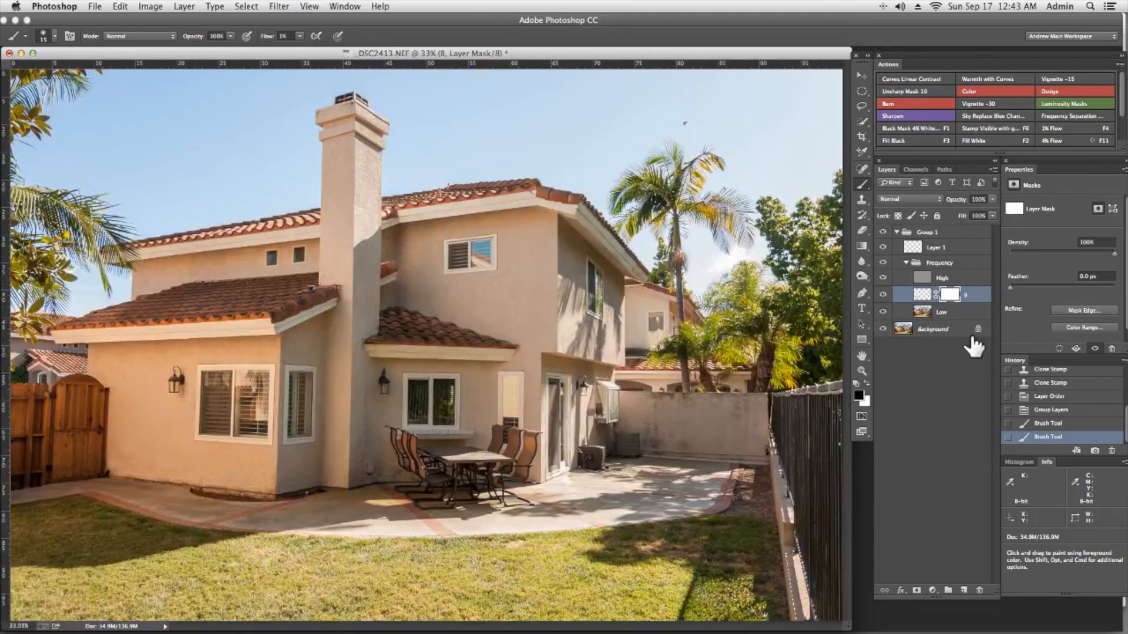
Step: Paint sampled stucco colour on layer B over the back wall's stains beside the air-conditioning unit, with the brush at size 30
{"action": "key", "text": "z"}
{"action": "left_click_drag", "start_coordinate": [662, 421], "coordinate": [535, 338]}
{"action": "left_click", "coordinate": [923, 294]}
{"action": "key", "text": "space"}
{"action": "key", "text": "b"}
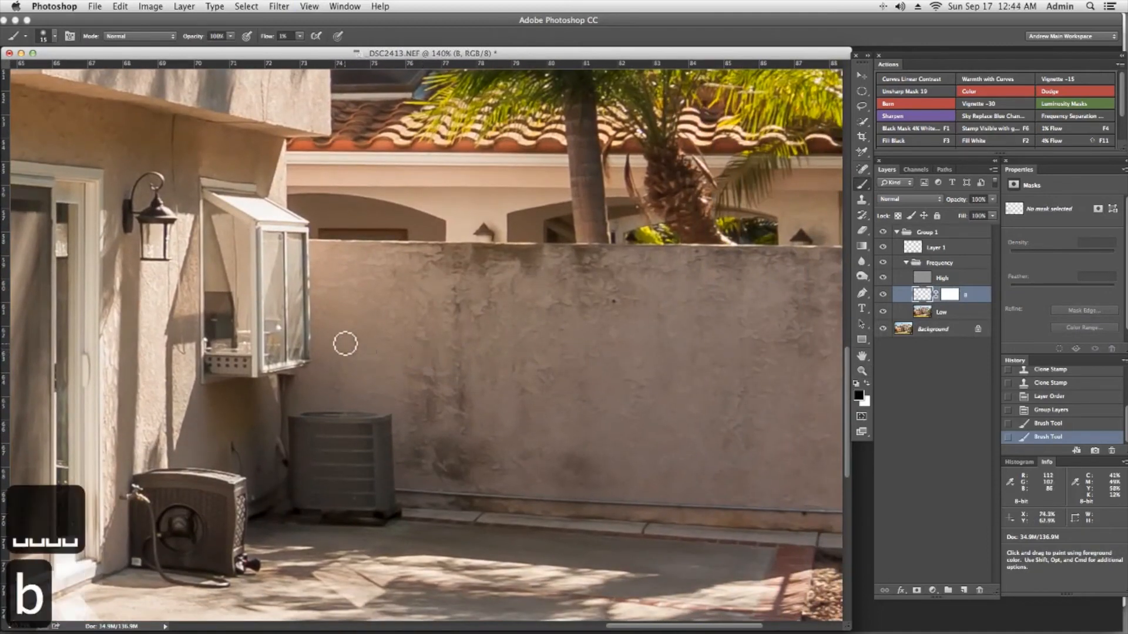
{"action": "key", "text": "alt"}
{"action": "left_click", "coordinate": [383, 386], "text": "alt"}
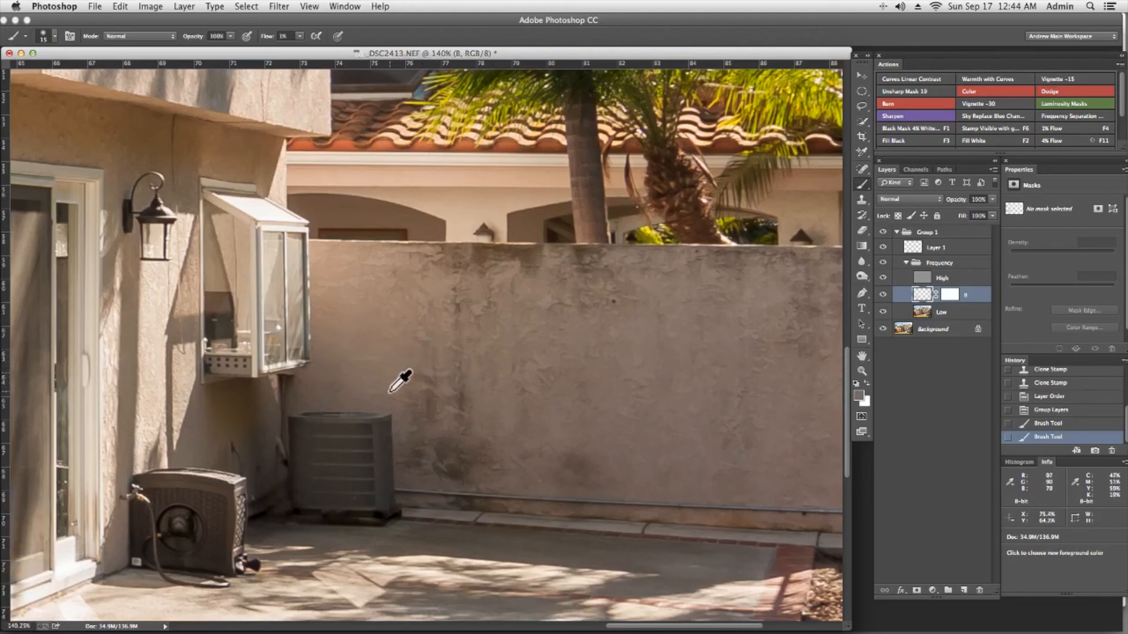
{"action": "key", "text": "w"}
{"action": "key", "text": "w"}
{"action": "key", "text": "w"}
{"action": "key", "text": "w"}
{"action": "key", "text": "q"}
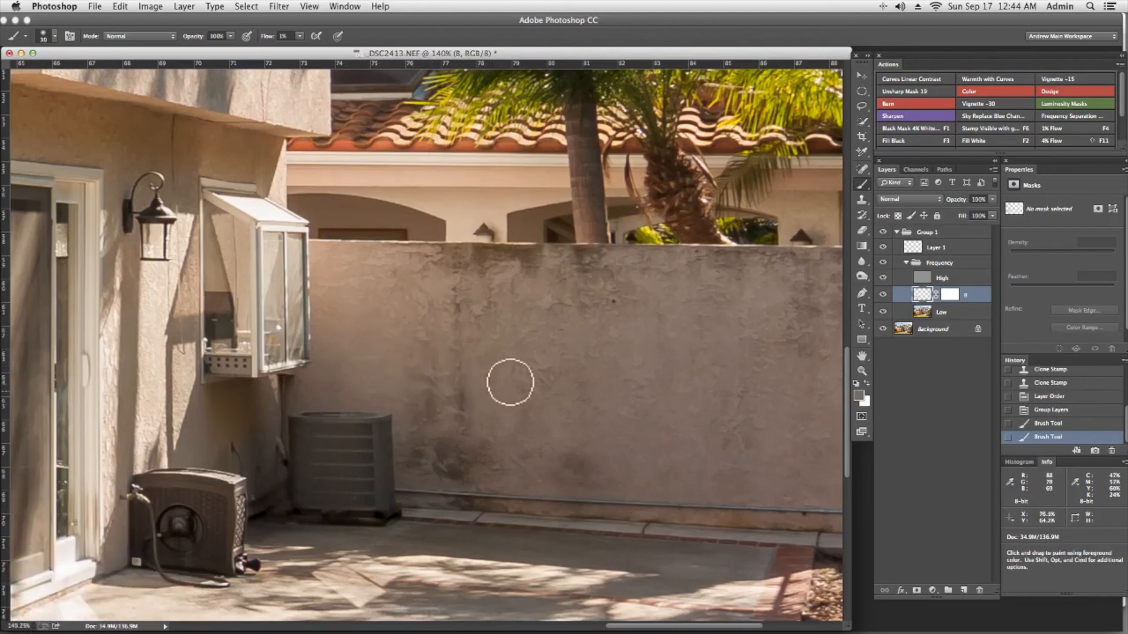
{"action": "left_click_drag", "start_coordinate": [455, 402], "coordinate": [504, 403]}
{"action": "key", "text": "alt"}
{"action": "left_click", "coordinate": [487, 416], "text": "alt"}
{"action": "mouse_move", "coordinate": [444, 423]}
{"action": "left_mouse_down"}
{"action": "mouse_move", "coordinate": [490, 403]}
{"action": "mouse_move", "coordinate": [423, 398]}
{"action": "mouse_move", "coordinate": [443, 422]}
{"action": "mouse_move", "coordinate": [504, 421]}
{"action": "mouse_move", "coordinate": [476, 450]}
{"action": "mouse_move", "coordinate": [526, 444]}
{"action": "mouse_move", "coordinate": [417, 457]}
{"action": "mouse_move", "coordinate": [457, 390]}
{"action": "mouse_move", "coordinate": [504, 361]}
{"action": "left_mouse_up"}
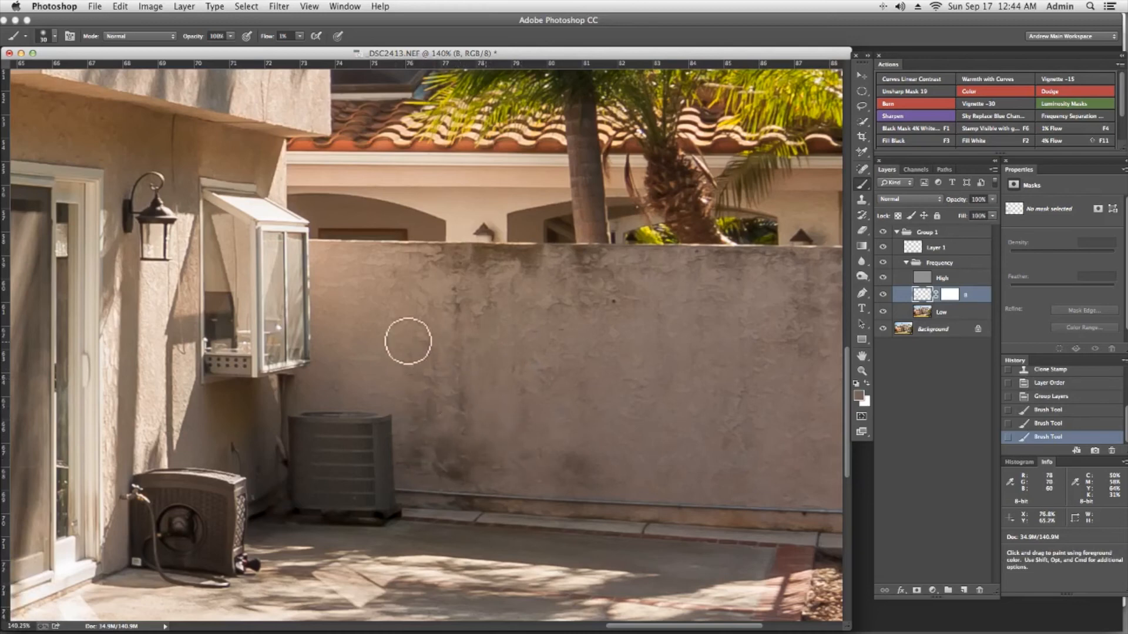
Step: Even out the back wall from its upper edge down to the dark patches near its base, resampling the stucco colour
{"action": "mouse_move", "coordinate": [458, 311]}
{"action": "left_mouse_down"}
{"action": "mouse_move", "coordinate": [466, 383]}
{"action": "mouse_move", "coordinate": [410, 423]}
{"action": "mouse_move", "coordinate": [491, 317]}
{"action": "mouse_move", "coordinate": [387, 272]}
{"action": "left_mouse_up"}
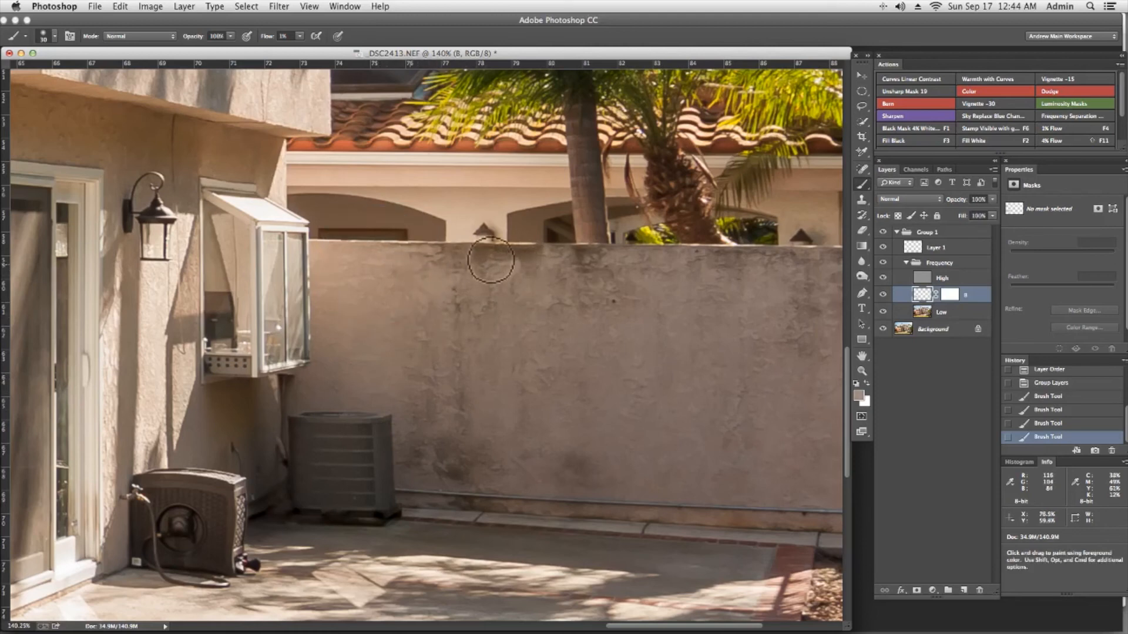
{"action": "mouse_move", "coordinate": [405, 349]}
{"action": "left_mouse_down"}
{"action": "mouse_move", "coordinate": [485, 356]}
{"action": "mouse_move", "coordinate": [513, 379]}
{"action": "left_mouse_up"}
{"action": "left_click", "coordinate": [509, 410], "text": "alt"}
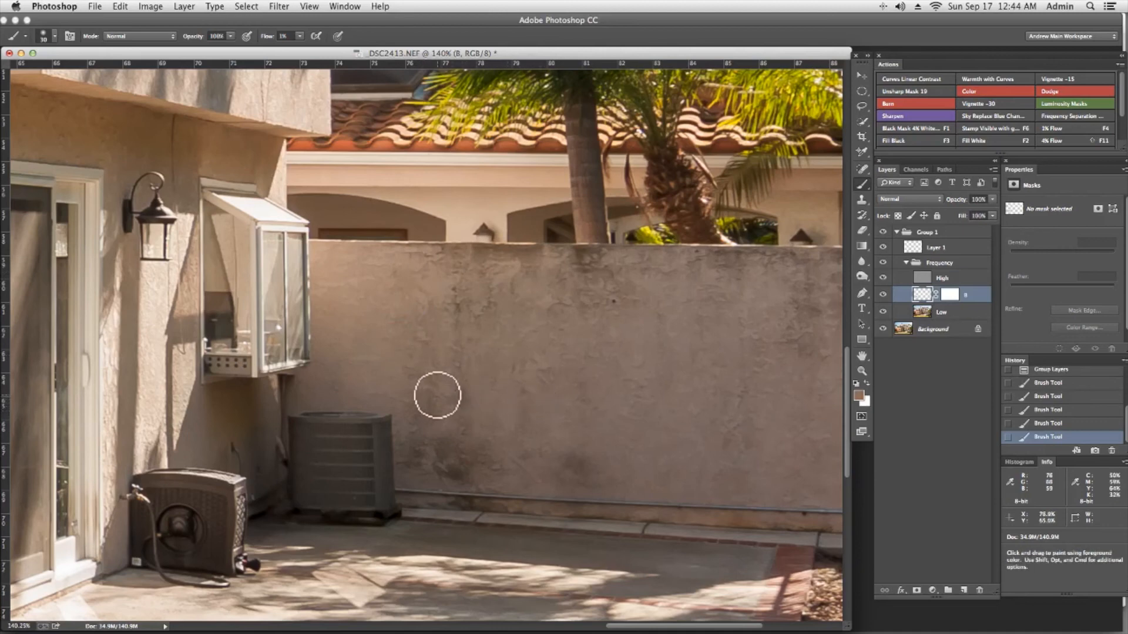
{"action": "mouse_move", "coordinate": [544, 448]}
{"action": "left_mouse_down"}
{"action": "mouse_move", "coordinate": [454, 473]}
{"action": "mouse_move", "coordinate": [370, 435]}
{"action": "mouse_move", "coordinate": [521, 434]}
{"action": "mouse_move", "coordinate": [619, 454]}
{"action": "left_mouse_up"}
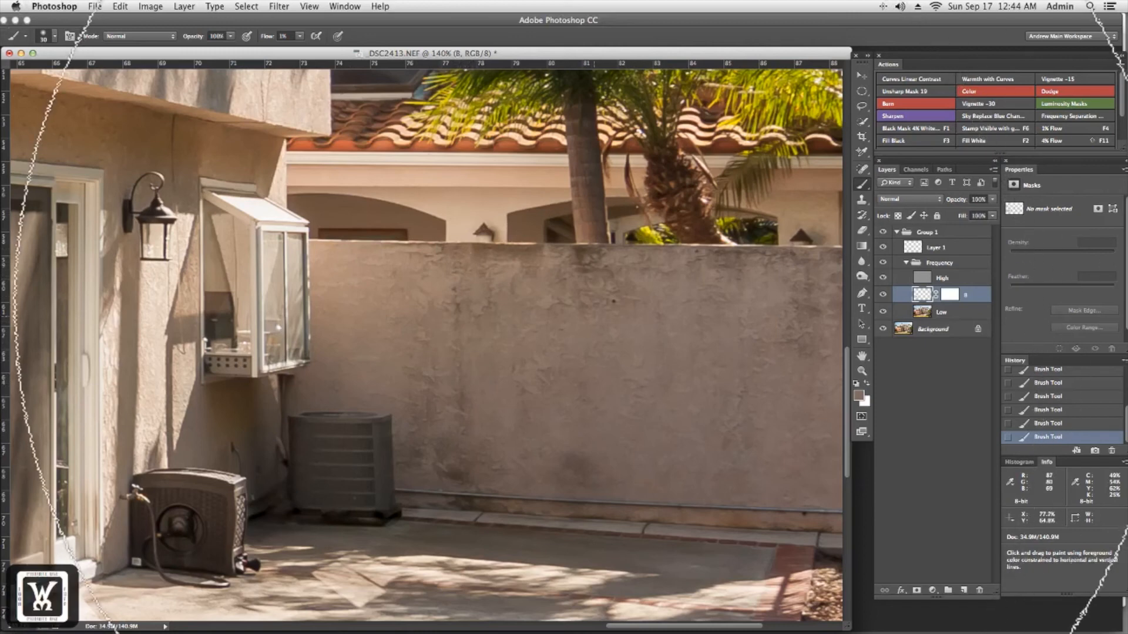
Step: Brush sampled stucco colour over the dark smudge low on the back wall at 4% flow and size 45
{"action": "key", "text": "q"}
{"action": "key", "text": "q"}
{"action": "key", "text": "q"}
{"action": "key", "text": "q"}
{"action": "key", "text": "q"}
{"action": "key", "text": "q"}
{"action": "key", "text": "q"}
{"action": "key", "text": "q"}
{"action": "key", "text": "q"}
{"action": "key", "text": "q"}
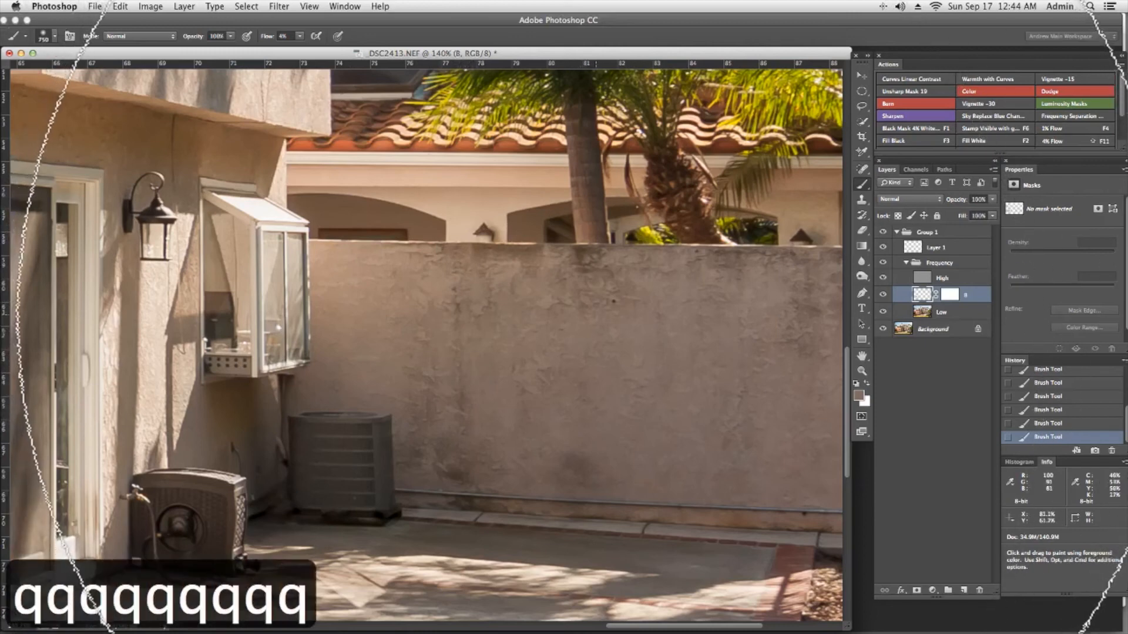
{"action": "key", "text": "q"}
{"action": "key", "text": "q"}
{"action": "key", "text": "q"}
{"action": "key", "text": "q"}
{"action": "key", "text": "q"}
{"action": "key", "text": "q"}
{"action": "key", "text": "q"}
{"action": "key", "text": "q"}
{"action": "key", "text": "q"}
{"action": "key", "text": "q"}
{"action": "key", "text": "q"}
{"action": "key", "text": "q"}
{"action": "key", "text": "q"}
{"action": "key", "text": "q"}
{"action": "key", "text": "q"}
{"action": "key", "text": "q"}
{"action": "key", "text": "q"}
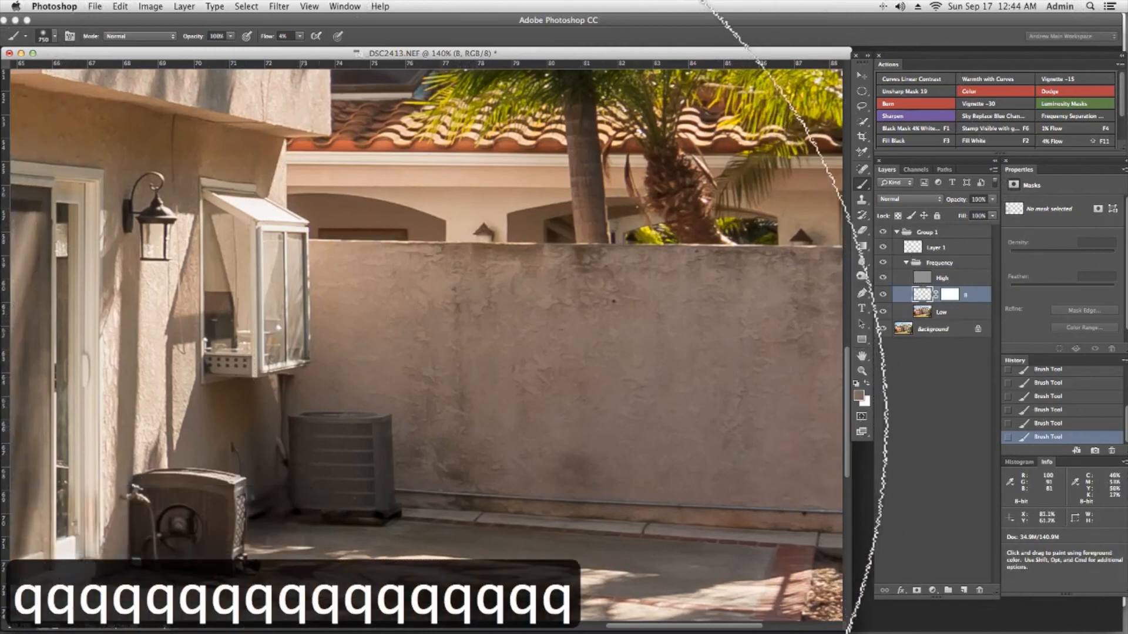
{"action": "key", "text": "q"}
{"action": "key", "text": "q"}
{"action": "key", "text": "q"}
{"action": "key", "text": "q"}
{"action": "key", "text": "q"}
{"action": "key", "text": "q"}
{"action": "key", "text": "q"}
{"action": "key", "text": "q"}
{"action": "key", "text": "q"}
{"action": "key", "text": "q"}
{"action": "key", "text": "q"}
{"action": "key", "text": "q"}
{"action": "key", "text": "q"}
{"action": "key", "text": "q"}
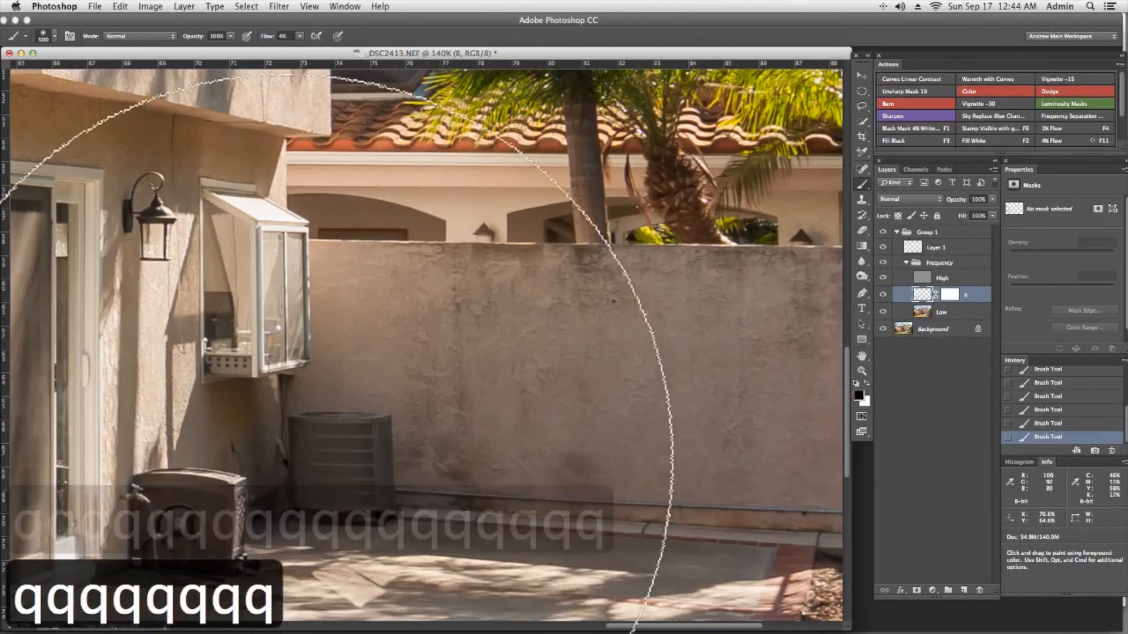
{"action": "key", "text": "q"}
{"action": "key", "text": "q"}
{"action": "key", "text": "q"}
{"action": "key", "text": "q"}
{"action": "key", "text": "q"}
{"action": "key", "text": "q"}
{"action": "key", "text": "q"}
{"action": "key", "text": "q"}
{"action": "key", "text": "q"}
{"action": "key", "text": "q"}
{"action": "key", "text": "q"}
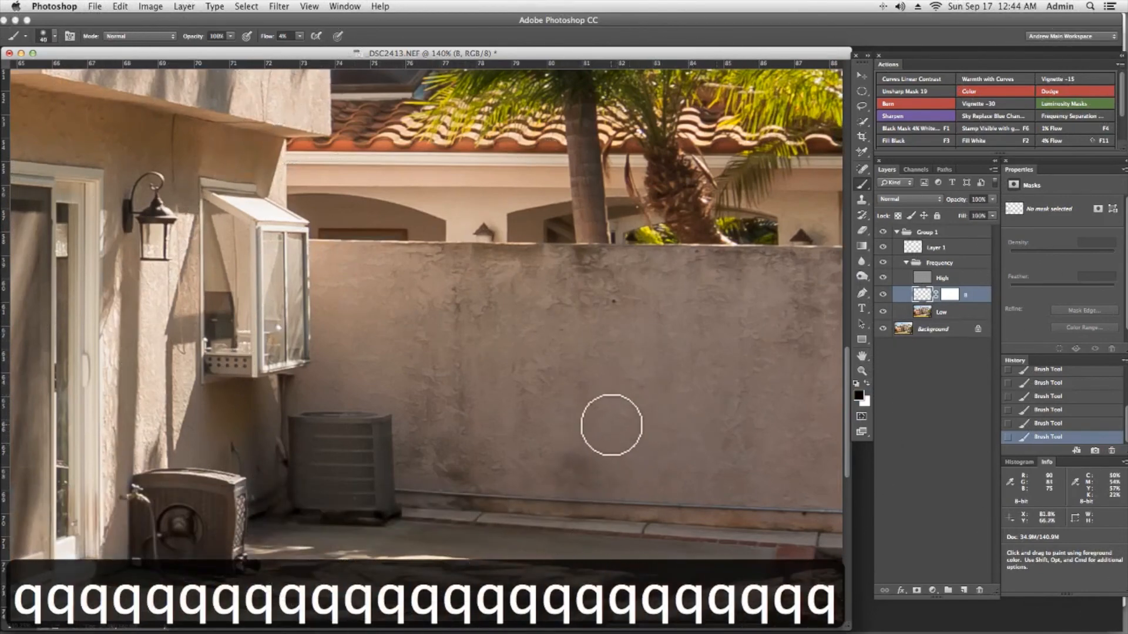
{"action": "key", "text": "w"}
{"action": "key", "text": "alt"}
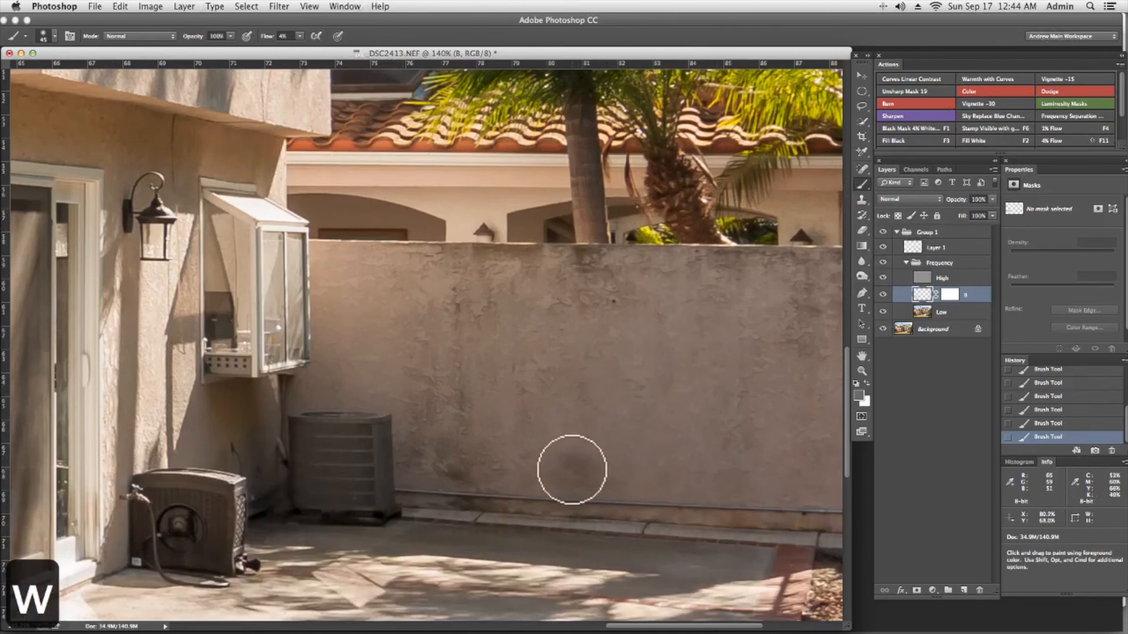
{"action": "key", "text": "q"}
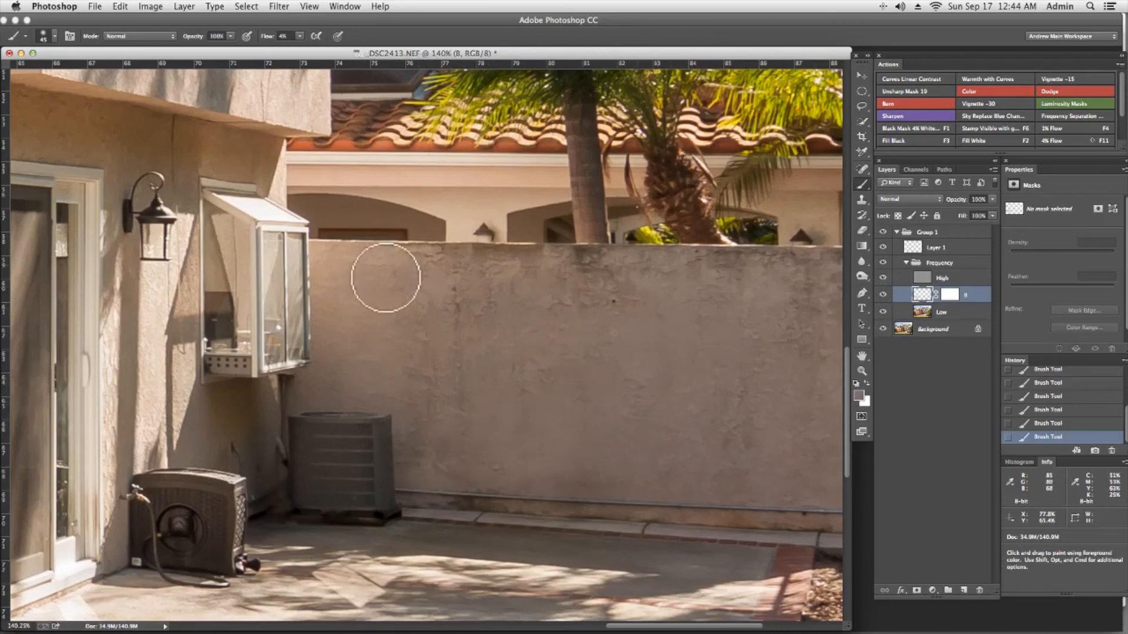
Step: Paint resampled stucco colour over the stains along the back wall's upper edge and across its middle
{"action": "key", "text": "alt"}
{"action": "left_click", "coordinate": [453, 265], "text": "alt"}
{"action": "mouse_move", "coordinate": [453, 265]}
{"action": "left_mouse_down"}
{"action": "mouse_move", "coordinate": [488, 259]}
{"action": "mouse_move", "coordinate": [486, 247]}
{"action": "mouse_move", "coordinate": [546, 264]}
{"action": "mouse_move", "coordinate": [508, 275]}
{"action": "mouse_move", "coordinate": [686, 252]}
{"action": "mouse_move", "coordinate": [503, 267]}
{"action": "mouse_move", "coordinate": [773, 283]}
{"action": "mouse_move", "coordinate": [570, 275]}
{"action": "mouse_move", "coordinate": [779, 252]}
{"action": "mouse_move", "coordinate": [574, 311]}
{"action": "mouse_move", "coordinate": [830, 392]}
{"action": "mouse_move", "coordinate": [603, 457]}
{"action": "mouse_move", "coordinate": [741, 380]}
{"action": "left_mouse_up"}
{"action": "key", "text": "space"}
{"action": "left_click", "coordinate": [516, 350], "text": "alt"}
{"action": "mouse_move", "coordinate": [457, 344]}
{"action": "left_mouse_down"}
{"action": "mouse_move", "coordinate": [474, 328]}
{"action": "mouse_move", "coordinate": [467, 362]}
{"action": "mouse_move", "coordinate": [409, 424]}
{"action": "mouse_move", "coordinate": [457, 464]}
{"action": "mouse_move", "coordinate": [439, 326]}
{"action": "mouse_move", "coordinate": [535, 326]}
{"action": "left_mouse_up"}
Step: Brush away the remaining stains at the fence end of the back wall, reducing the brush to size 35
{"action": "key", "text": "space"}
{"action": "left_click_drag", "start_coordinate": [738, 375], "coordinate": [584, 408]}
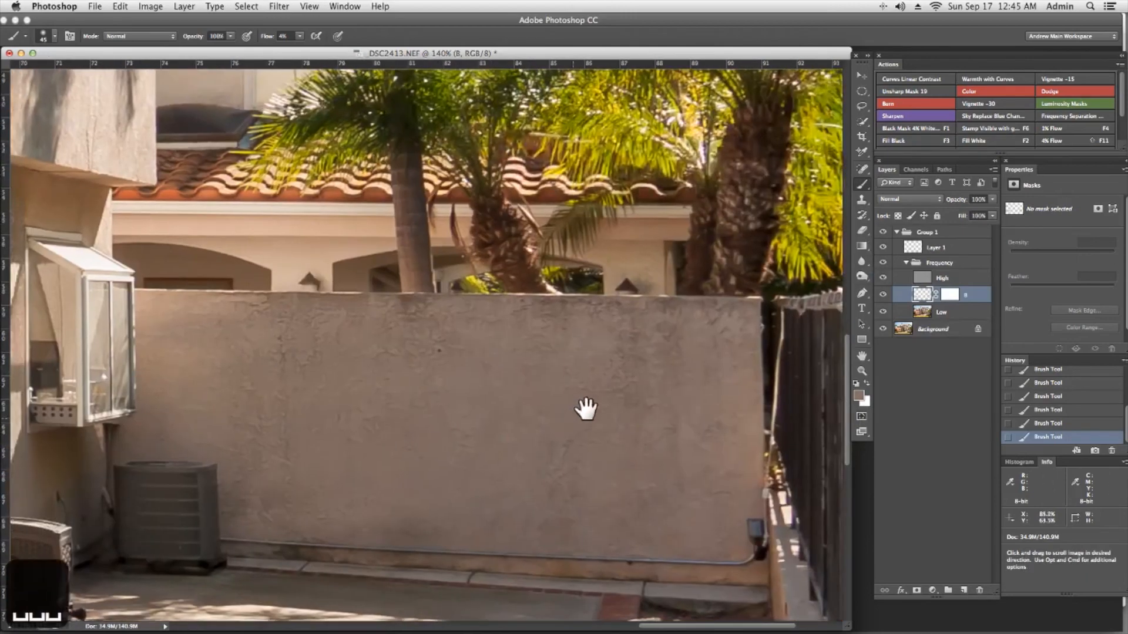
{"action": "key", "text": "bracketleft"}
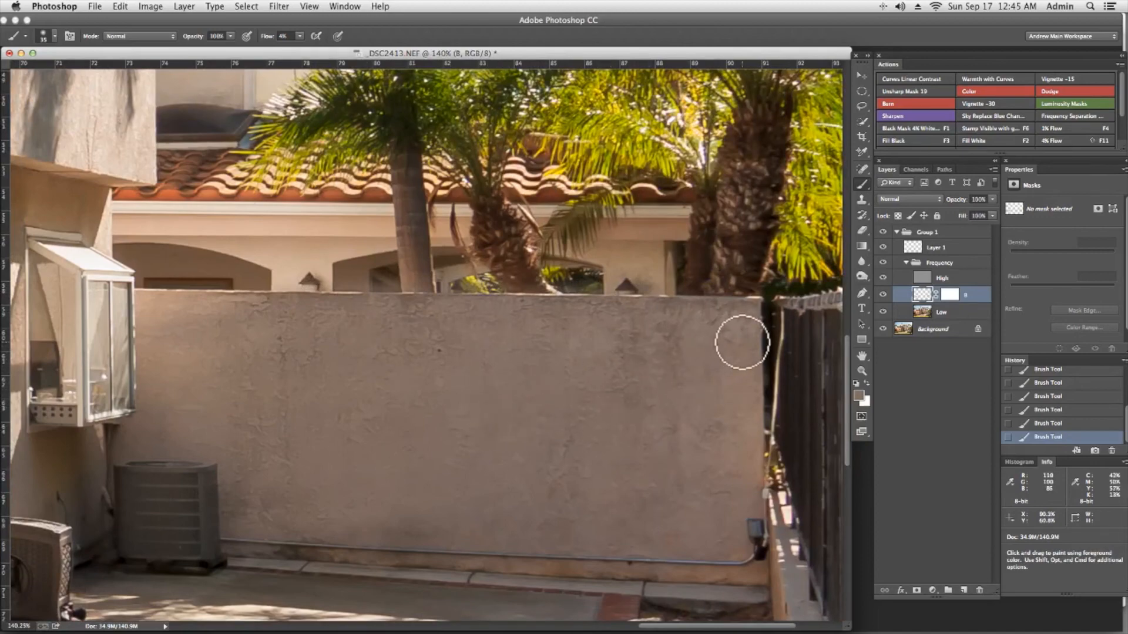
{"action": "key", "text": "super+1"}
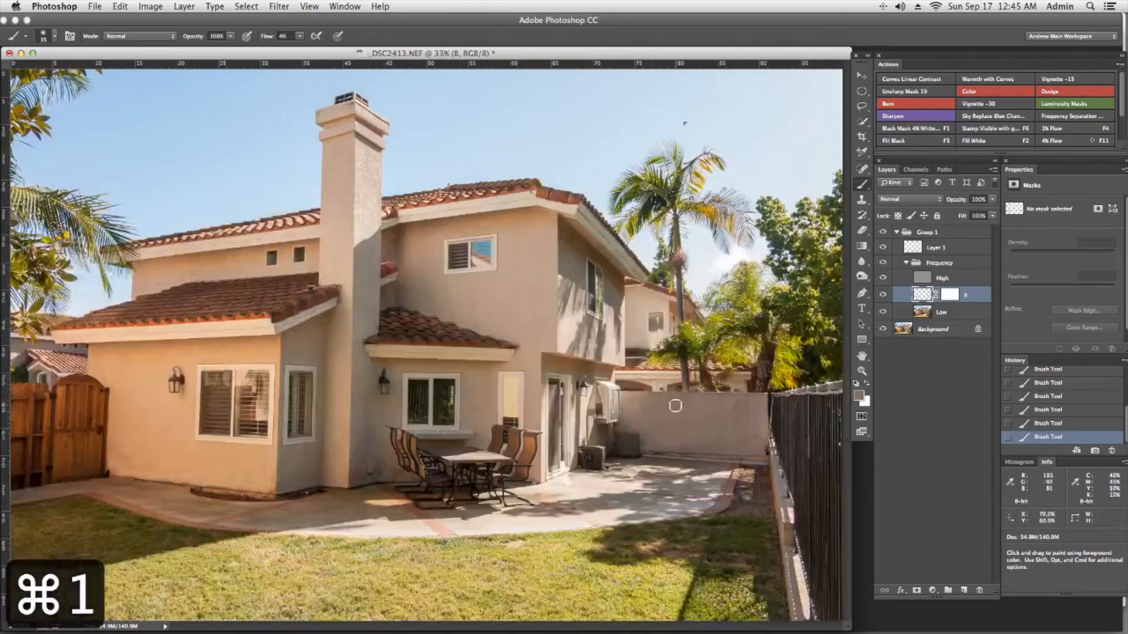
Step: Collapse Group 1 and toggle its visibility to compare the cleaned back wall with the original
{"action": "left_click", "coordinate": [897, 232]}
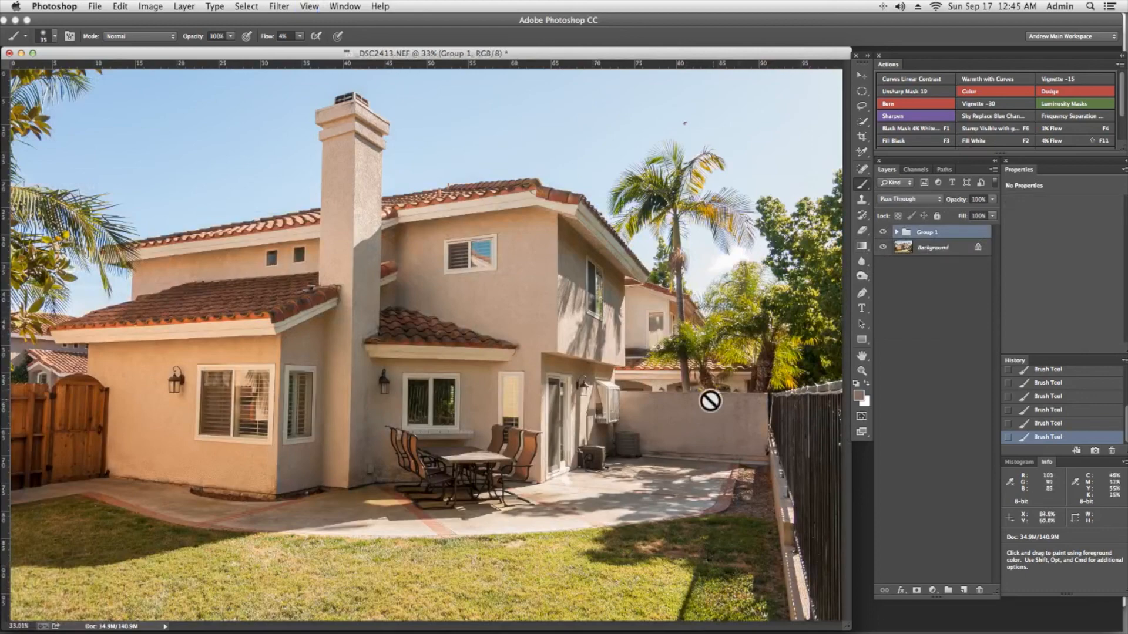
{"action": "left_click", "coordinate": [882, 232]}
{"action": "left_click", "coordinate": [882, 232]}
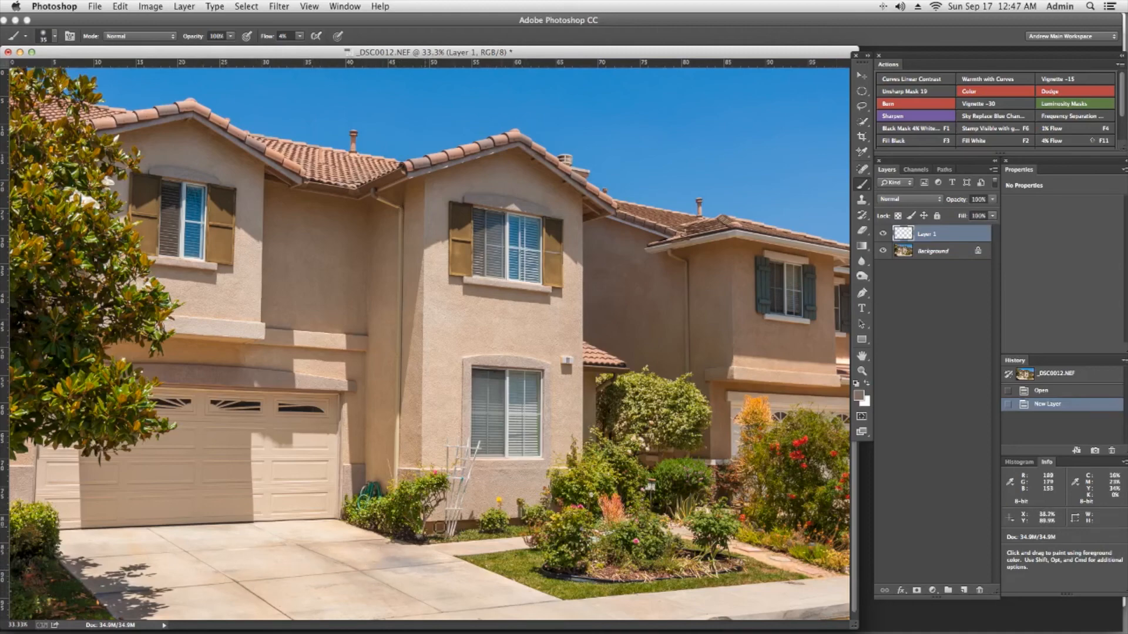
Step: Run the Frequency Separation action on _DSC0012.NEF with a Gaussian Blur radius of 2.1 pixels
{"action": "left_click", "coordinate": [1074, 114]}
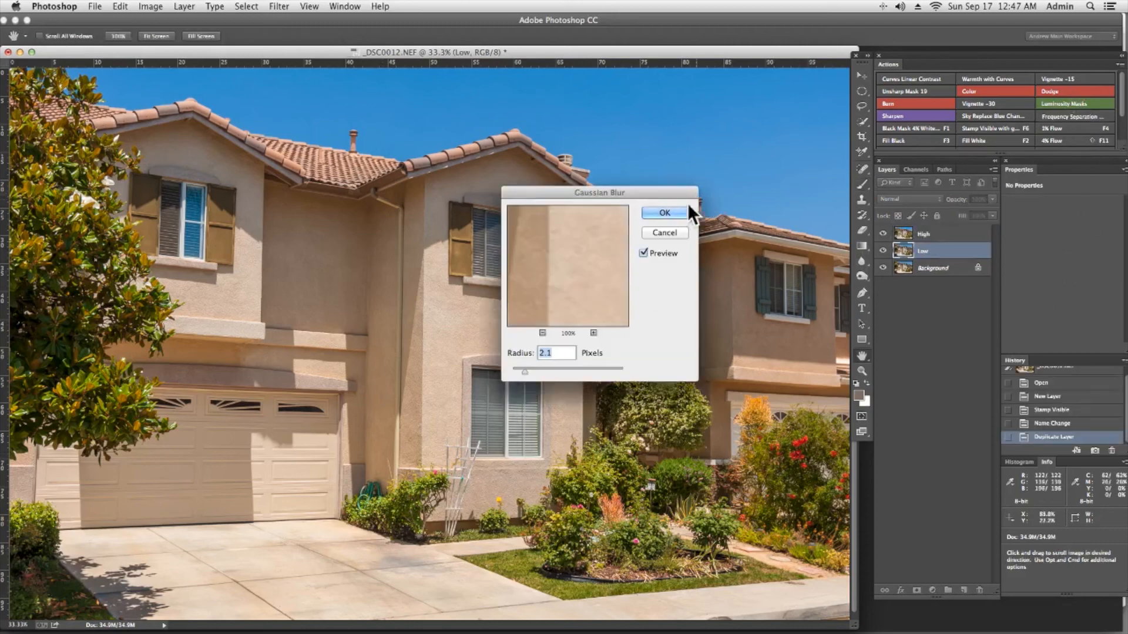
{"action": "left_click", "coordinate": [665, 213]}
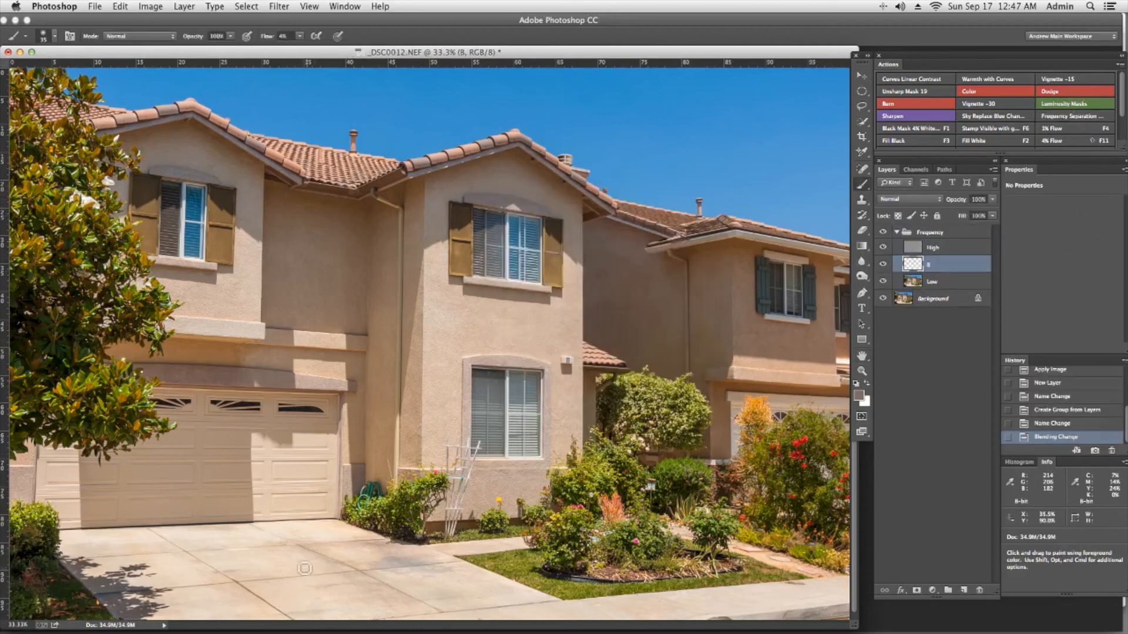
Step: Enlarge the brush to size 70 and paint sampled concrete colour over the driveway stains on layer B
{"action": "key", "text": "b"}
{"action": "left_click", "coordinate": [282, 543]}
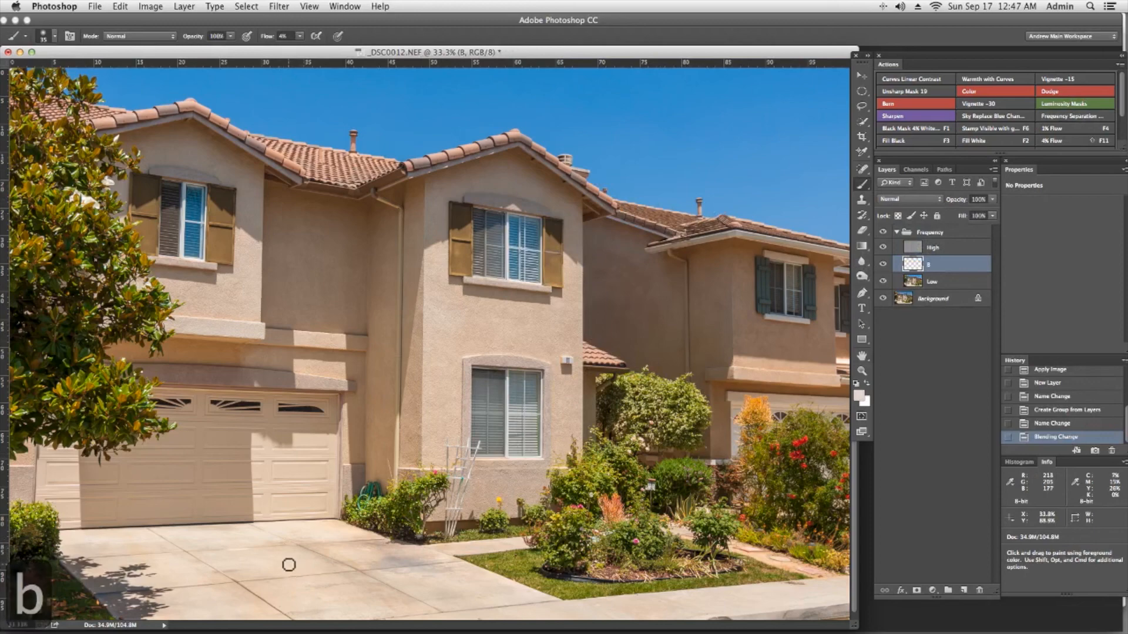
{"action": "key", "text": "bracketright"}
{"action": "key", "text": "bracketright"}
{"action": "key", "text": "bracketright"}
{"action": "key", "text": "bracketright"}
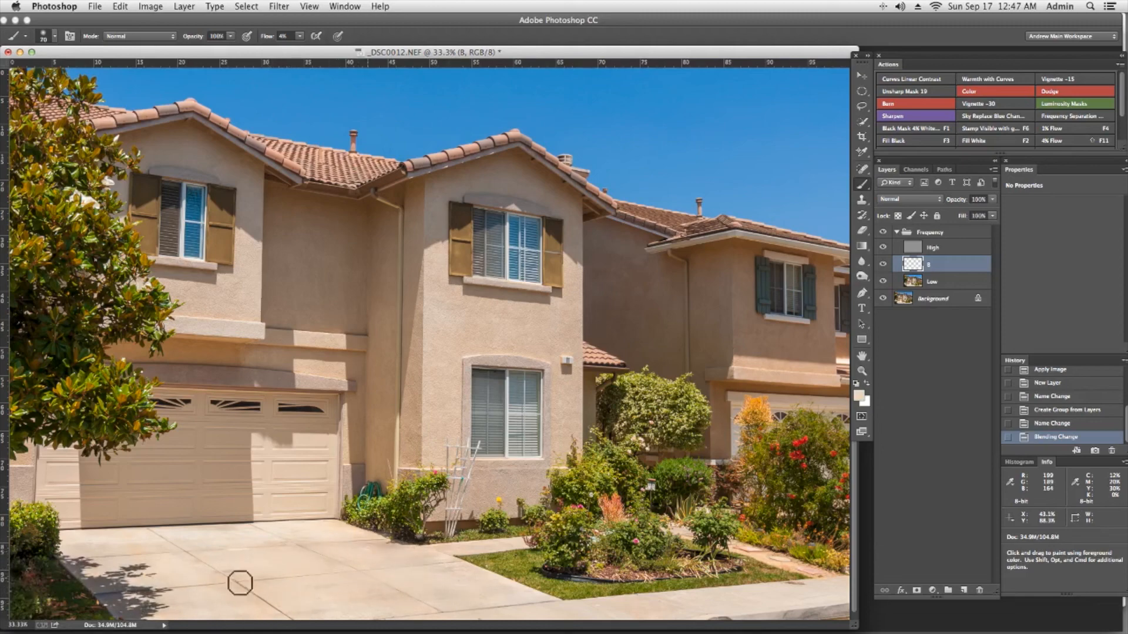
{"action": "mouse_move", "coordinate": [195, 584]}
{"action": "left_mouse_down"}
{"action": "mouse_move", "coordinate": [284, 549]}
{"action": "mouse_move", "coordinate": [269, 569]}
{"action": "left_mouse_up"}
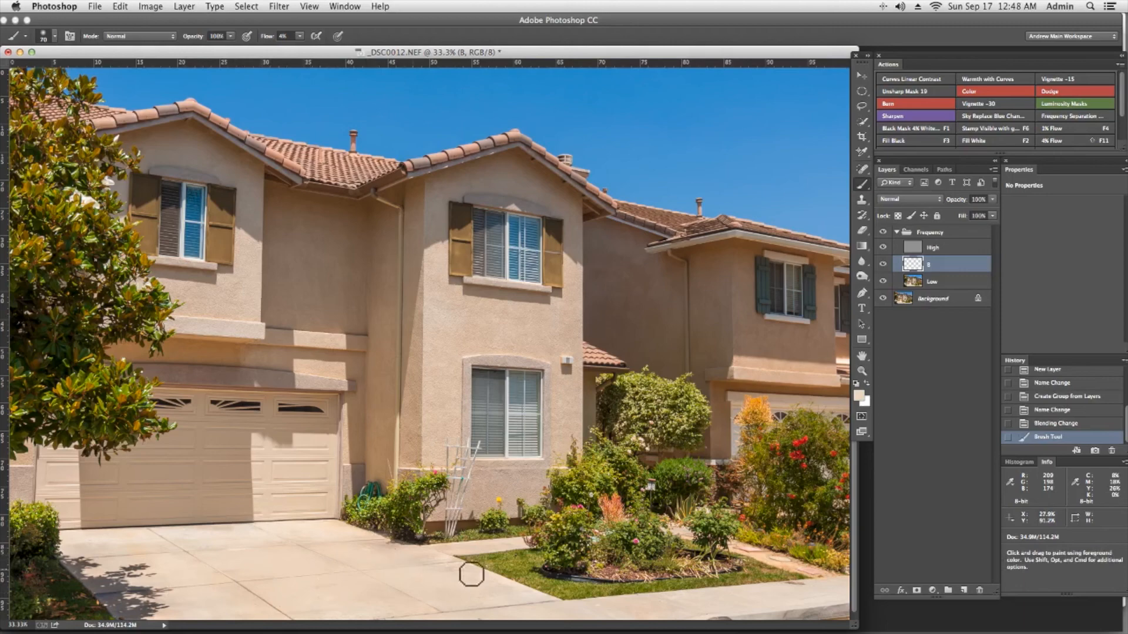
{"action": "mouse_move", "coordinate": [386, 563]}
{"action": "left_mouse_down"}
{"action": "mouse_move", "coordinate": [442, 563]}
{"action": "mouse_move", "coordinate": [378, 542]}
{"action": "mouse_move", "coordinate": [324, 556]}
{"action": "mouse_move", "coordinate": [411, 561]}
{"action": "left_mouse_up"}
Step: Toggle the Frequency group's visibility to compare the cleaned driveway with the original
{"action": "key", "text": "super+1"}
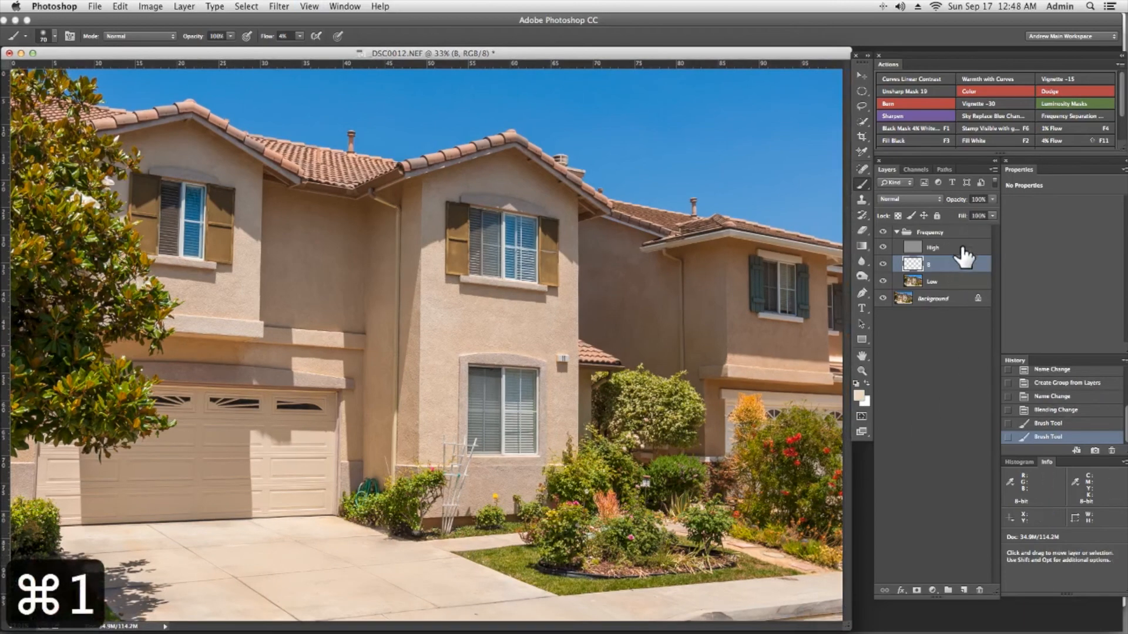
{"action": "left_click", "coordinate": [883, 232]}
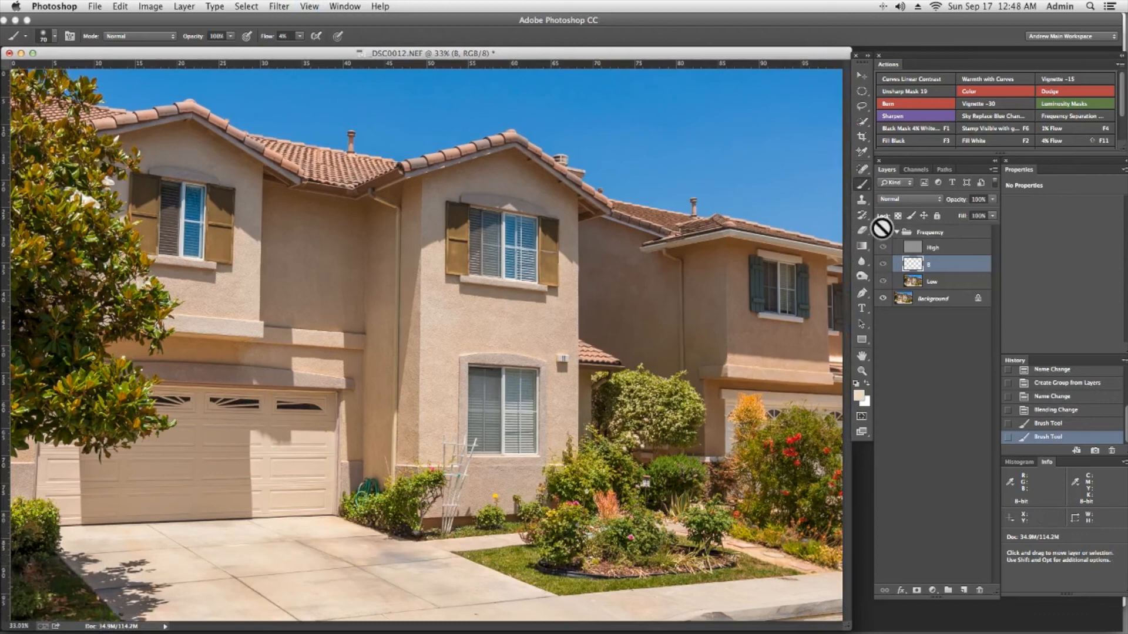
{"action": "left_click", "coordinate": [883, 233]}
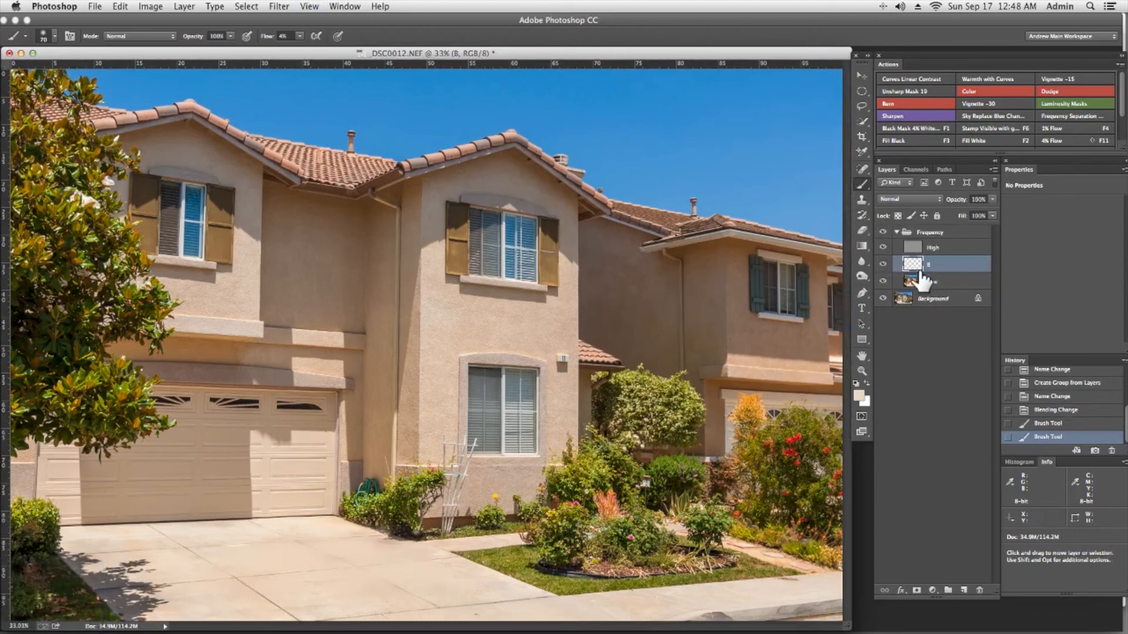
Step: Reduce layer B's fill to 91% and toggle the Frequency group off and on to check the softened driveway cleanup
{"action": "left_click_drag", "start_coordinate": [960, 217], "coordinate": [955, 216]}
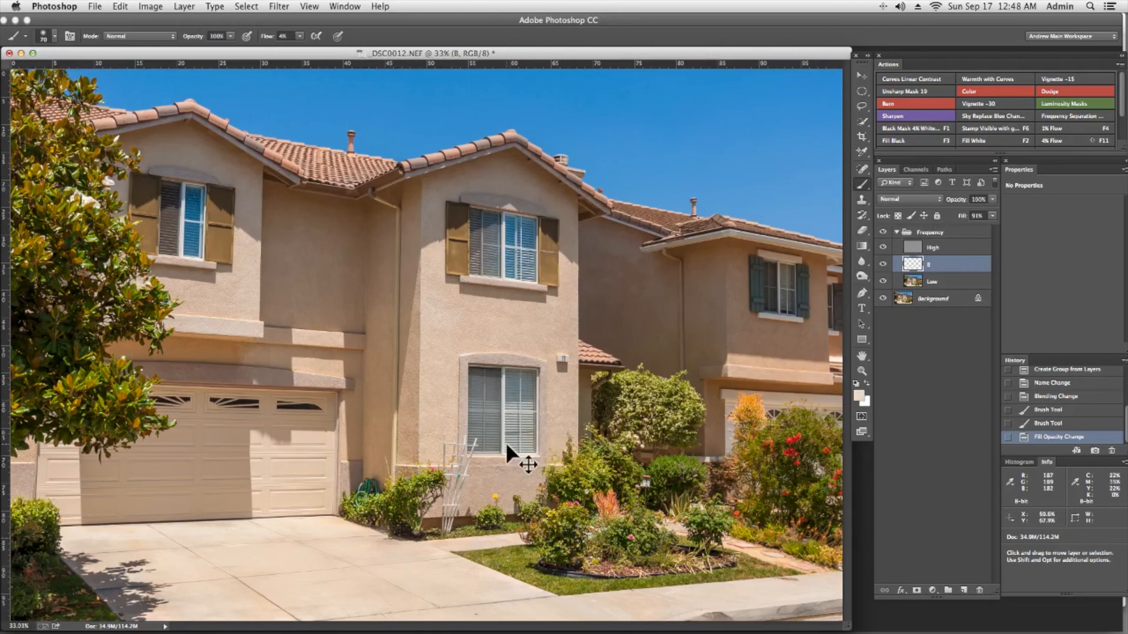
{"action": "left_click", "coordinate": [883, 233]}
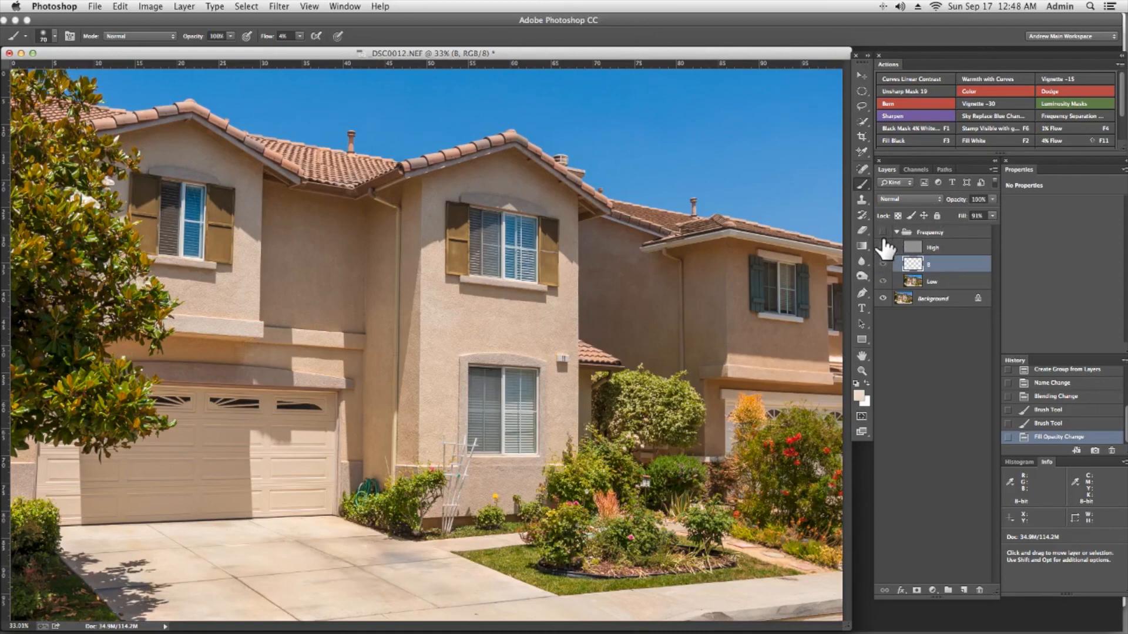
{"action": "left_click", "coordinate": [883, 233]}
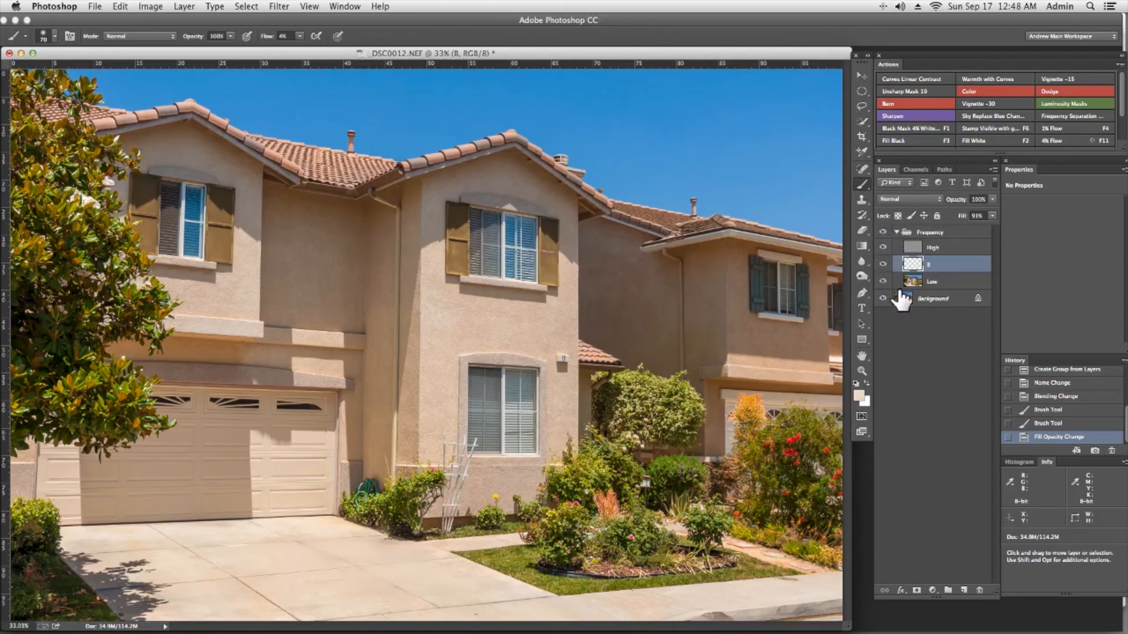